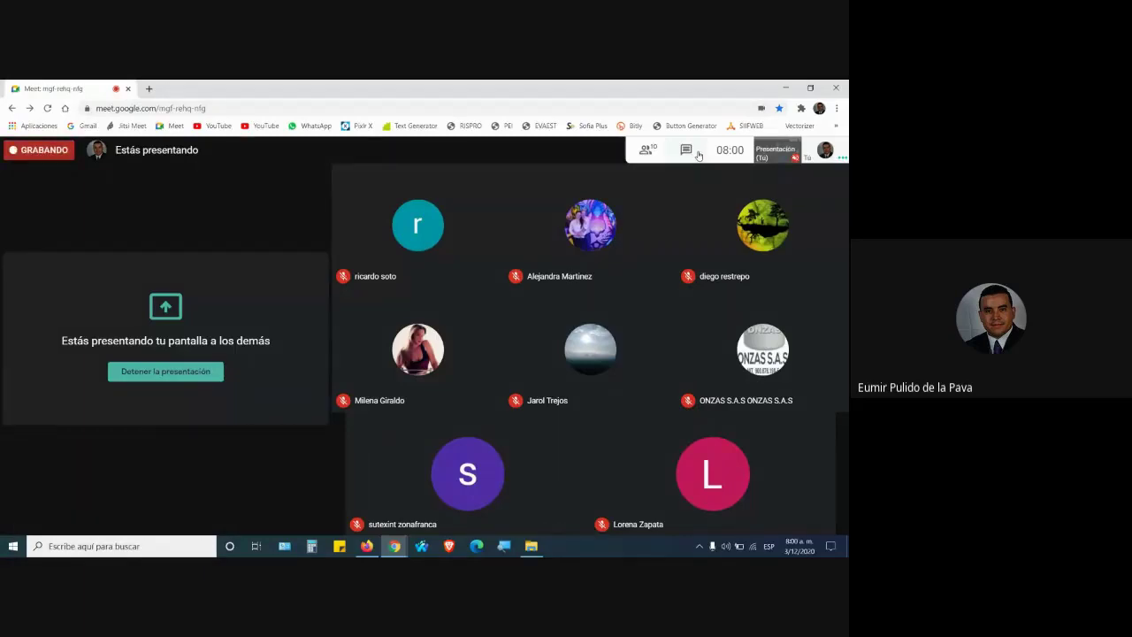
- Open the Tablas_Dinamicas_1 workbook from the MANEJO INTERMEDIO folder in File Explorer
left_click(530, 547)
scroll(662, 441, "down", 3)
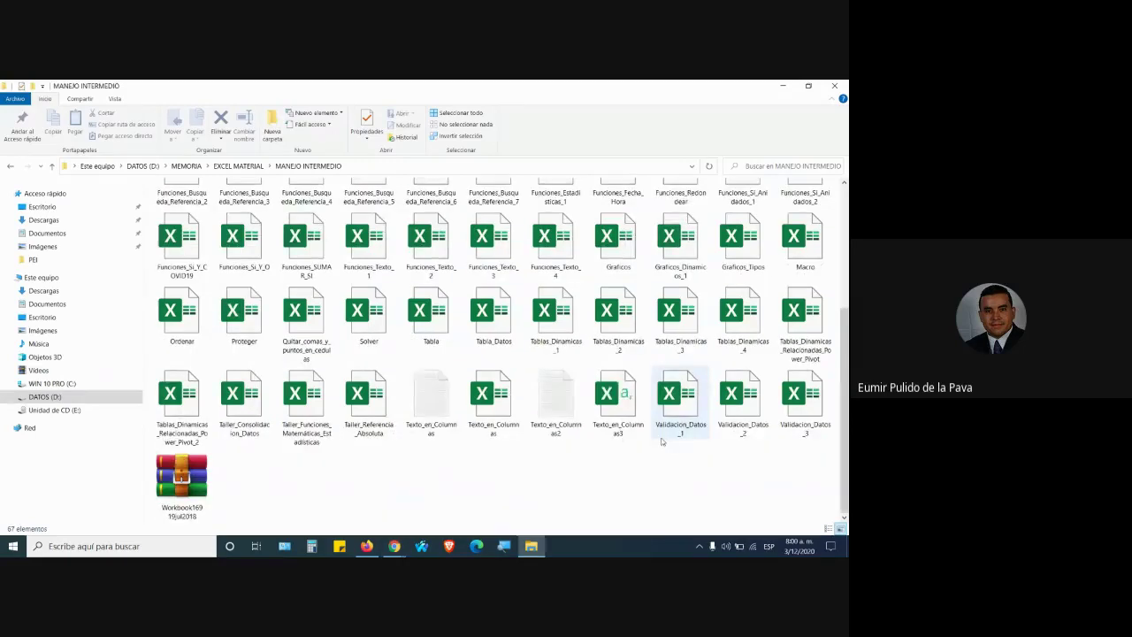
mouse_move(679, 402)
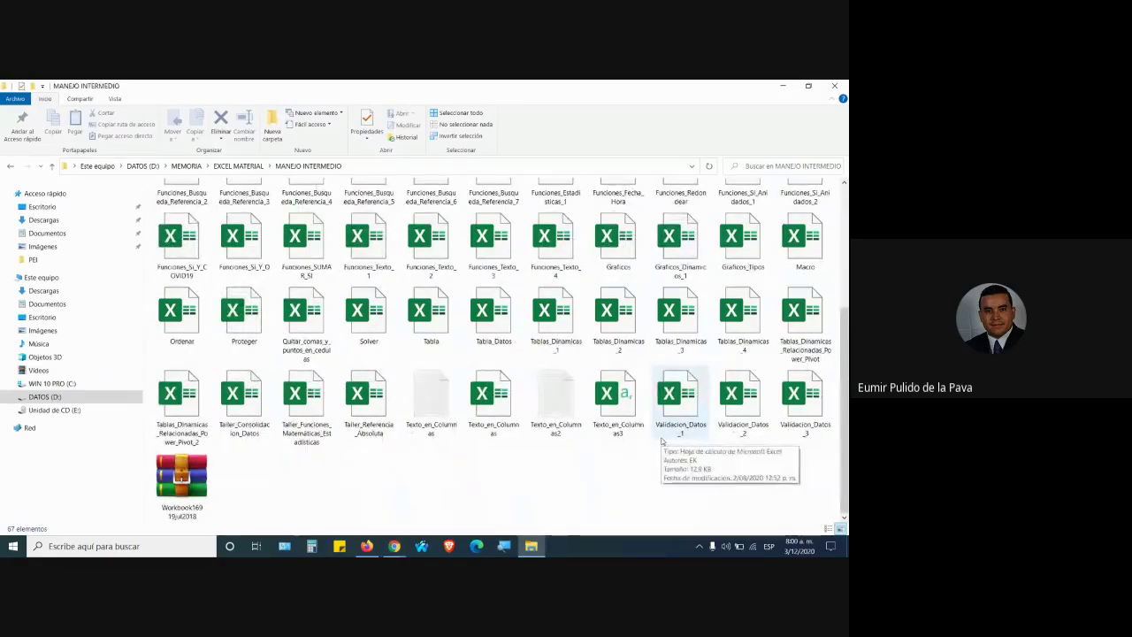
left_click(557, 332)
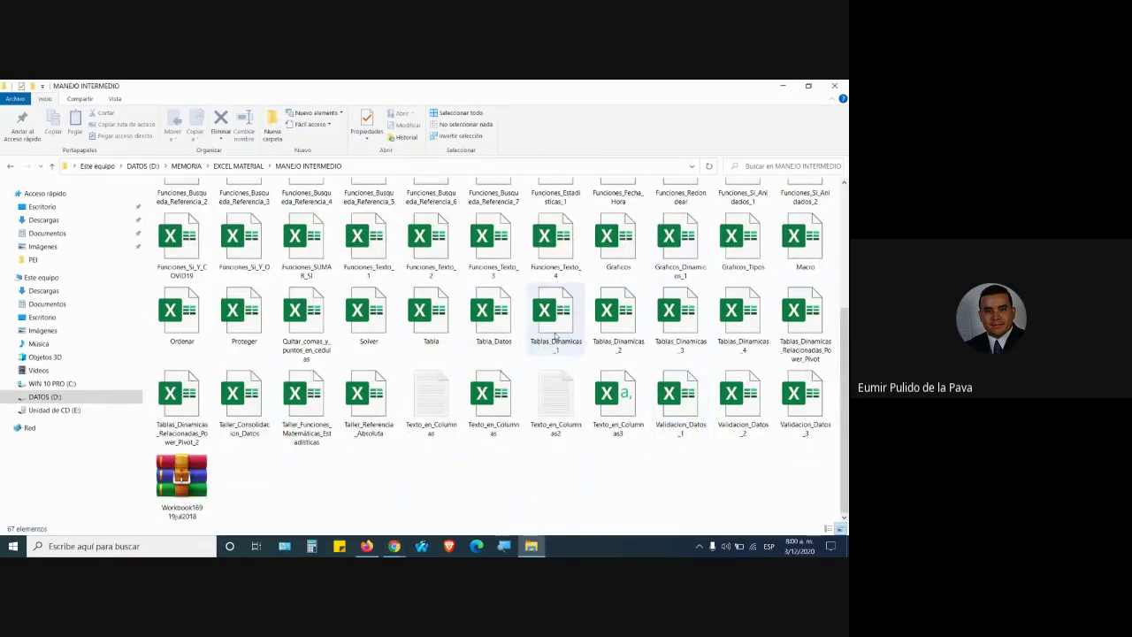
double_click(559, 333)
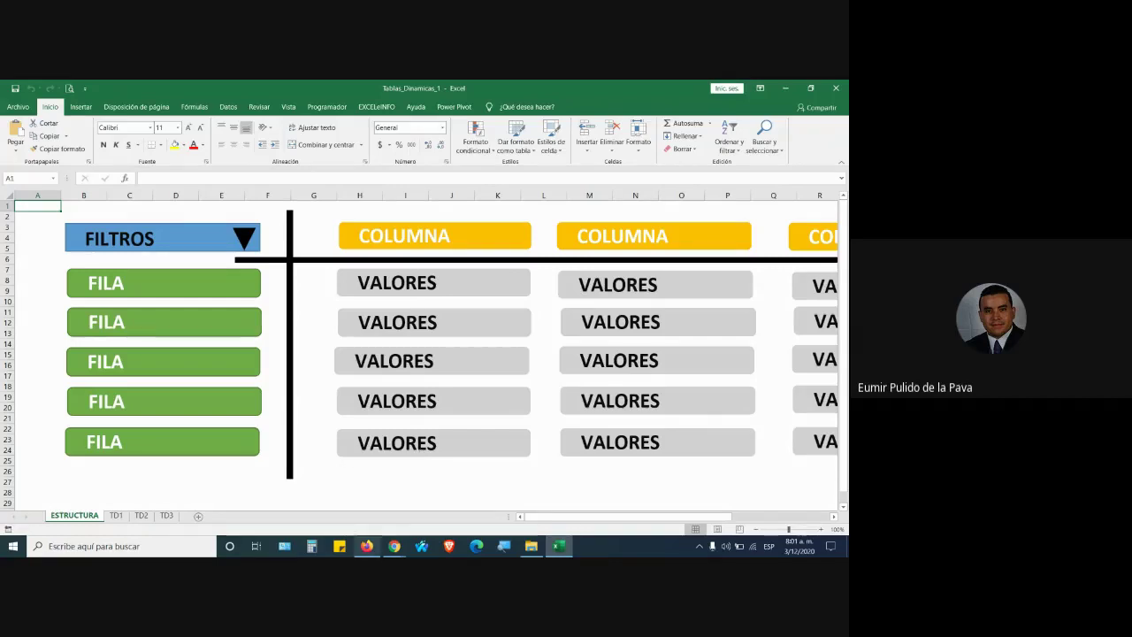
- Review the Meet chat and Personas list, admit the waiting guest, then return to Excel
left_click(394, 546)
left_click(340, 500)
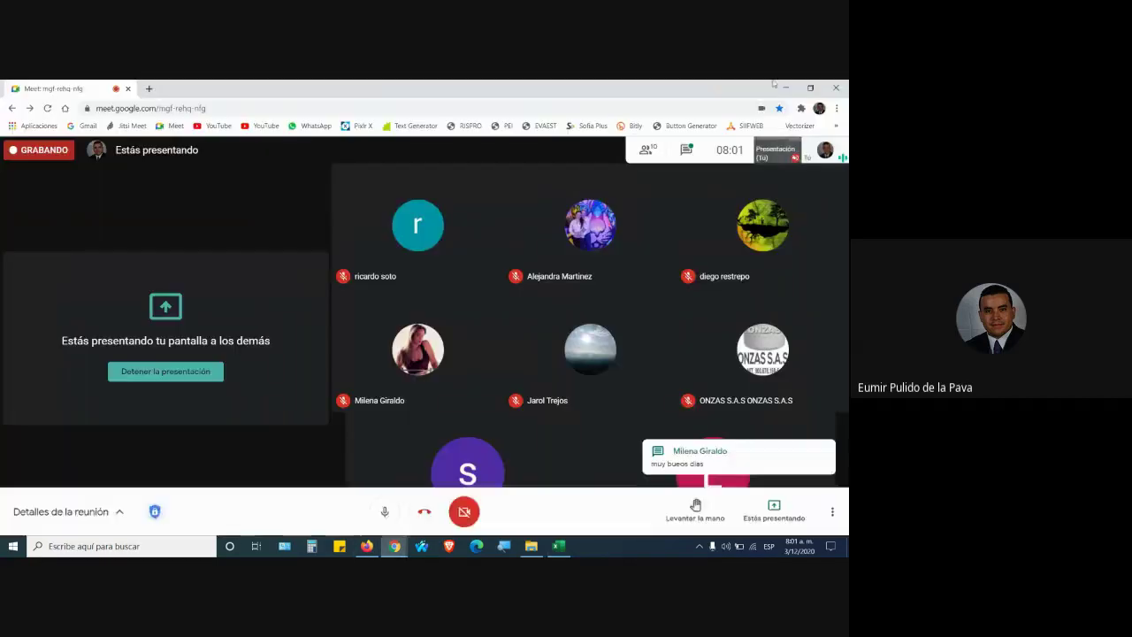
left_click(685, 149)
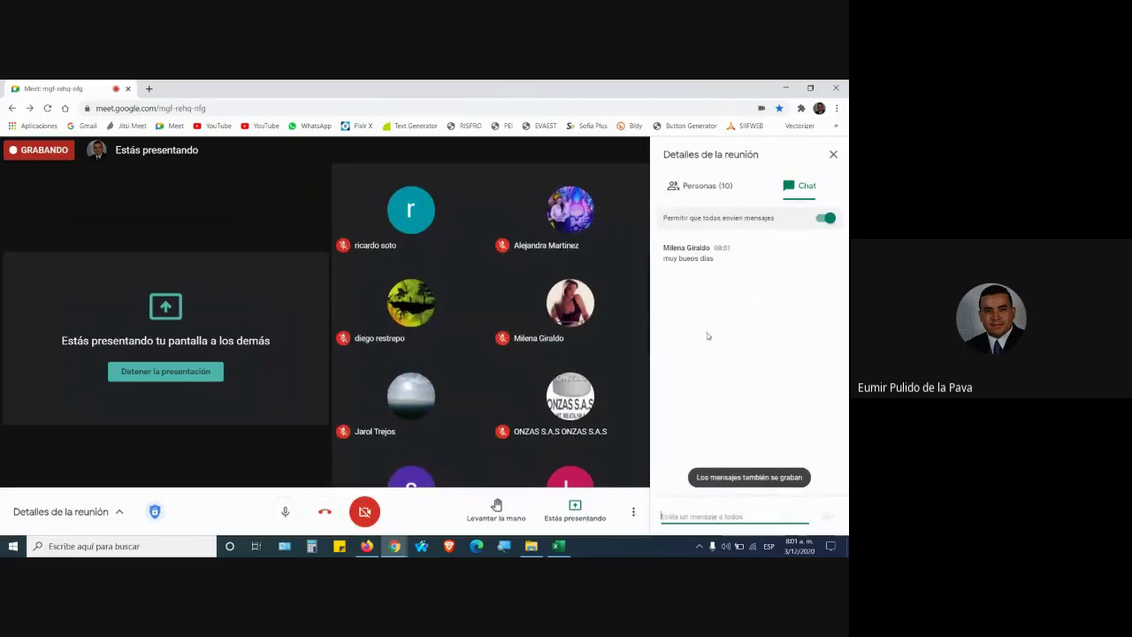
left_click(707, 193)
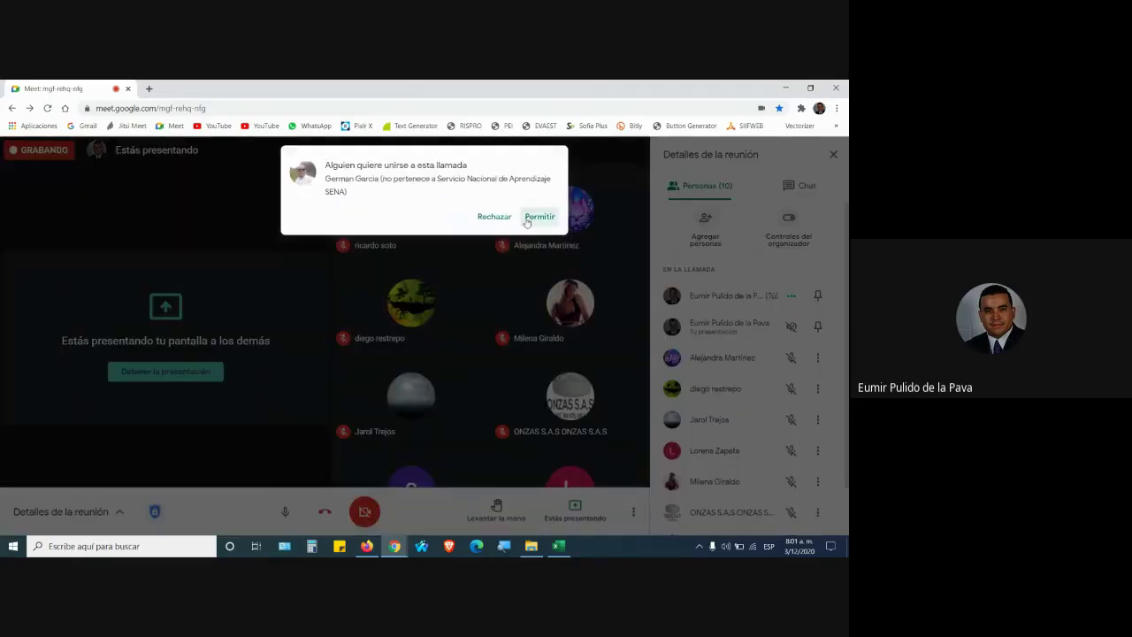
left_click(539, 217)
left_click(558, 545)
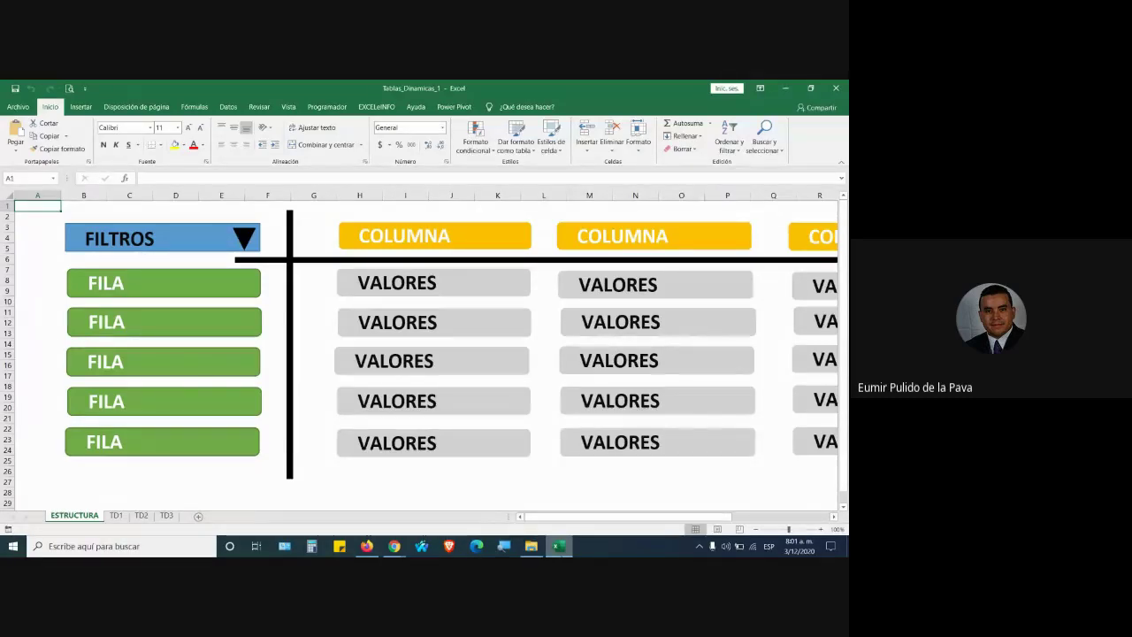
- Check the Google Meet call and its chat messages, returning to Excel each time
left_click(394, 546)
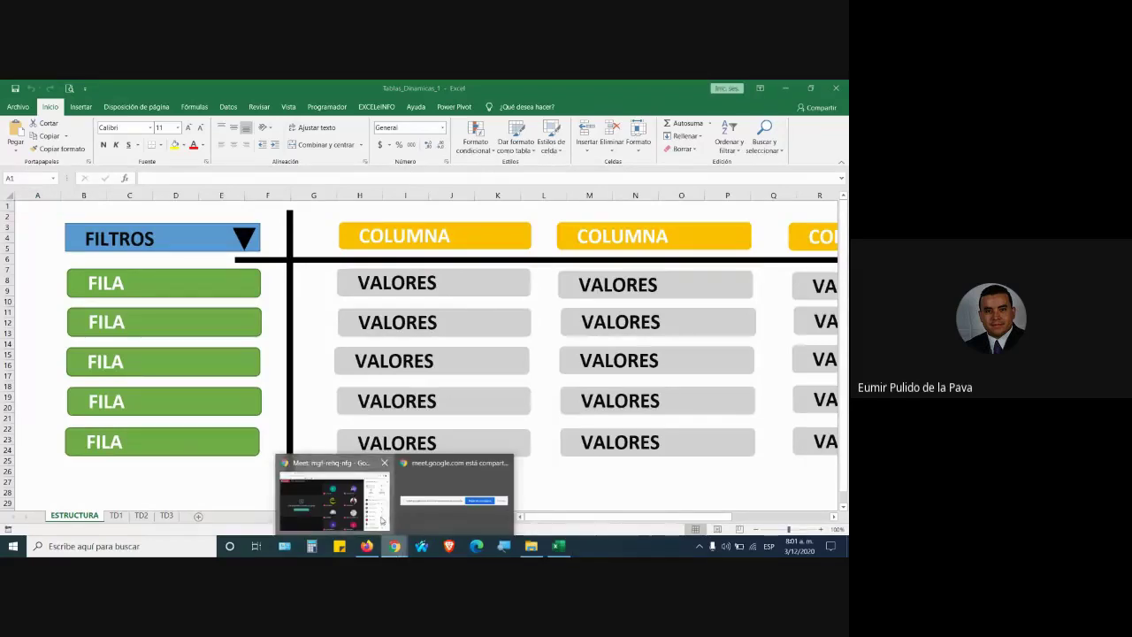
left_click(381, 521)
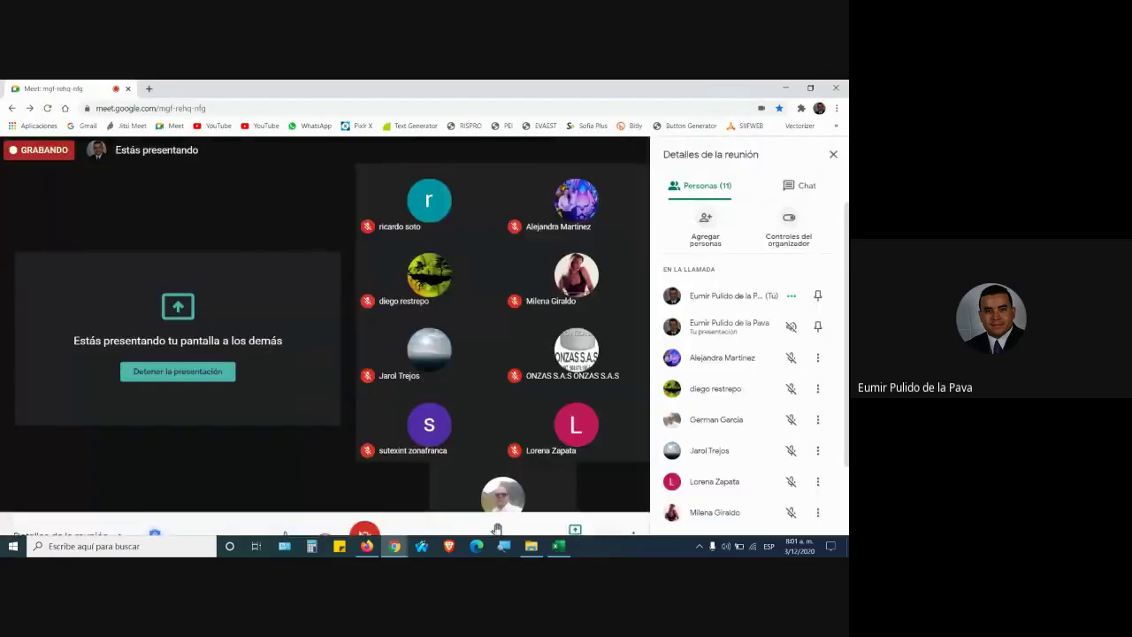
left_click(559, 546)
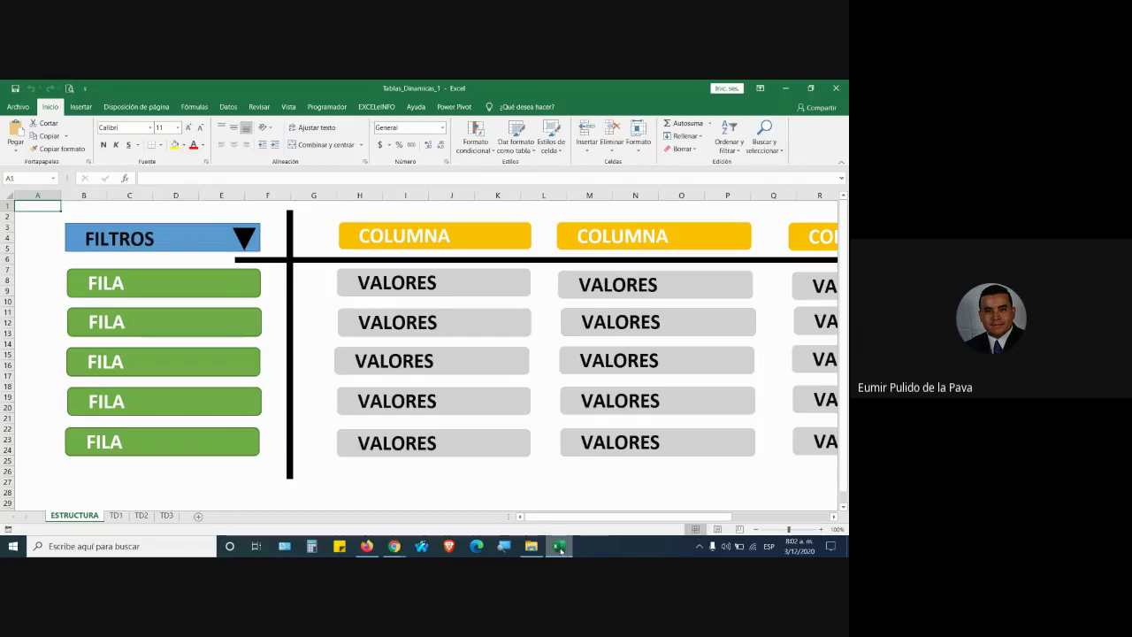
left_click(395, 546)
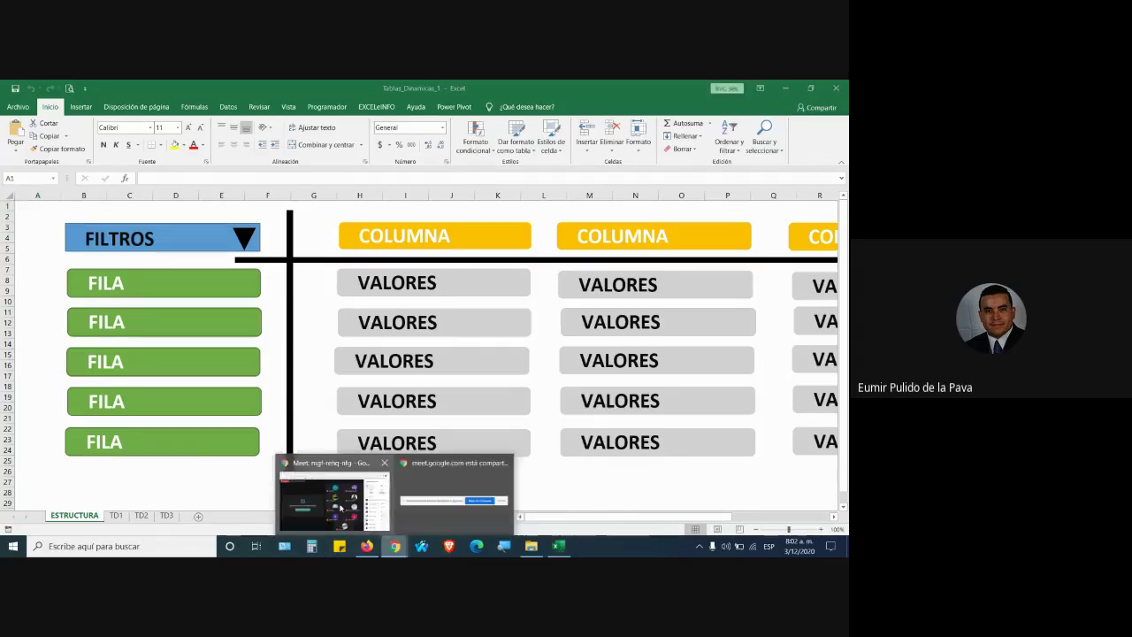
left_click(340, 507)
left_click(796, 186)
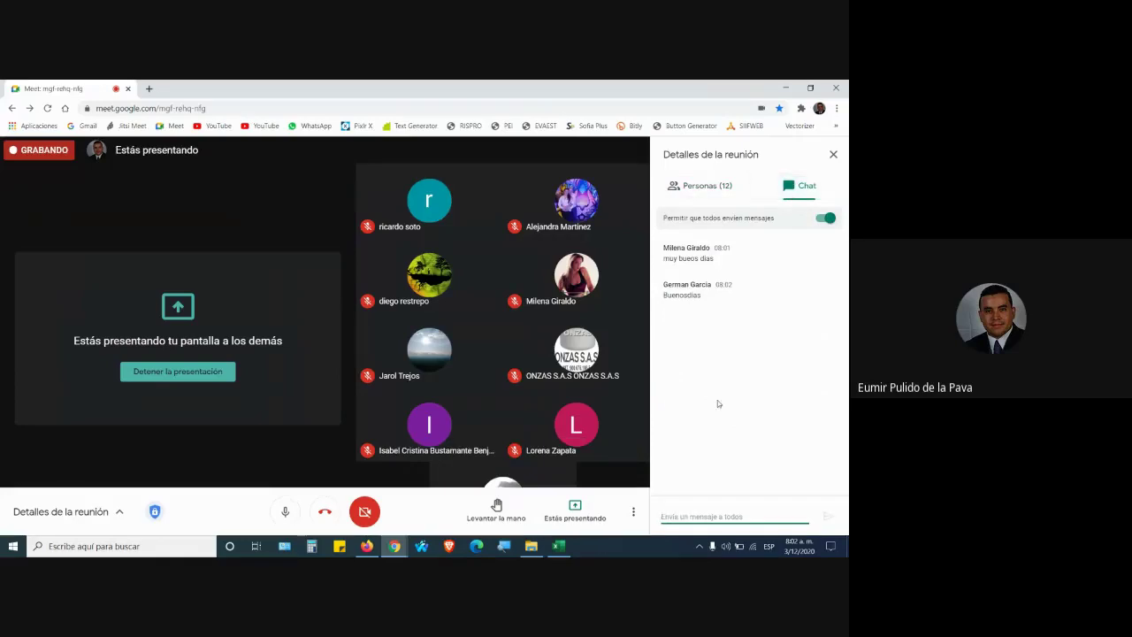
left_click(557, 546)
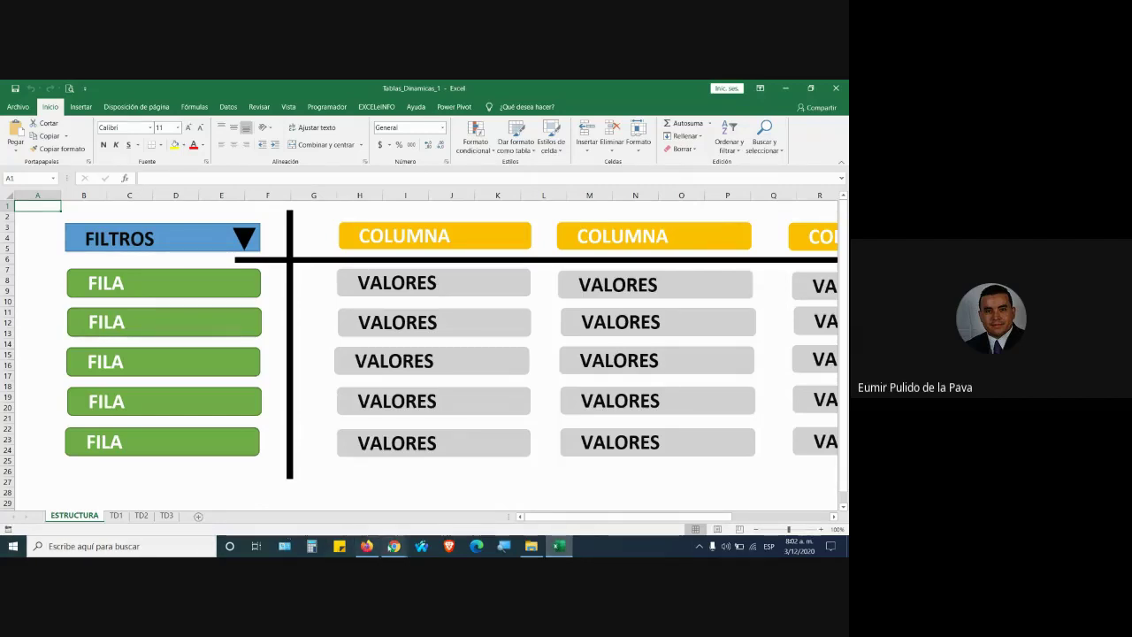
- Admit everyone waiting to join the Meet call with Admitir a todos
left_click(393, 546)
left_click(334, 495)
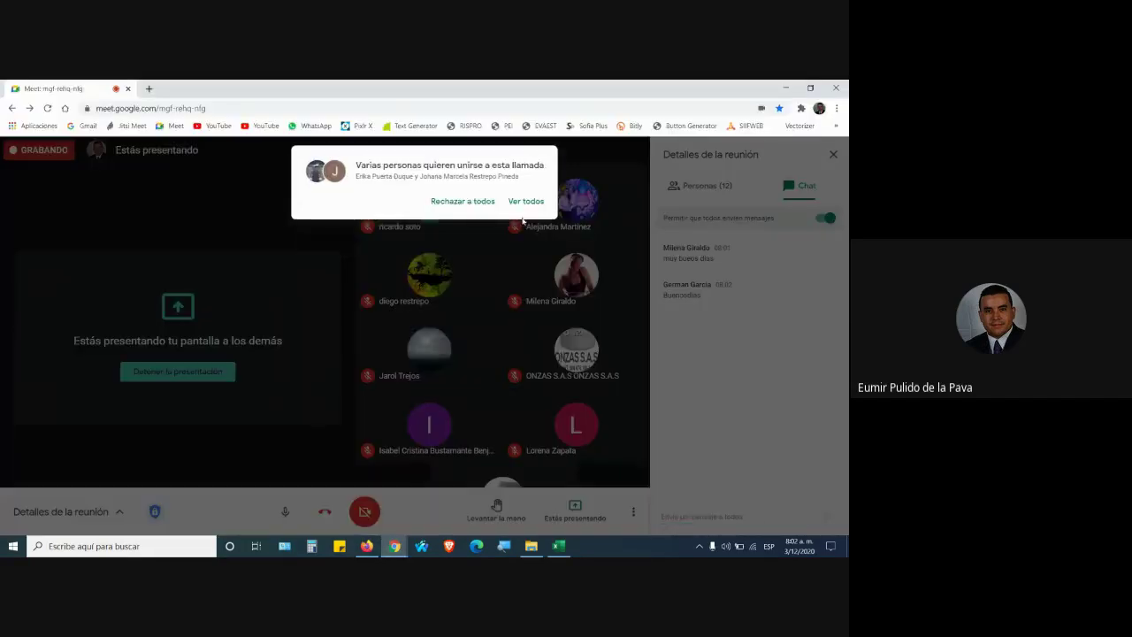
left_click(525, 202)
left_click(527, 272)
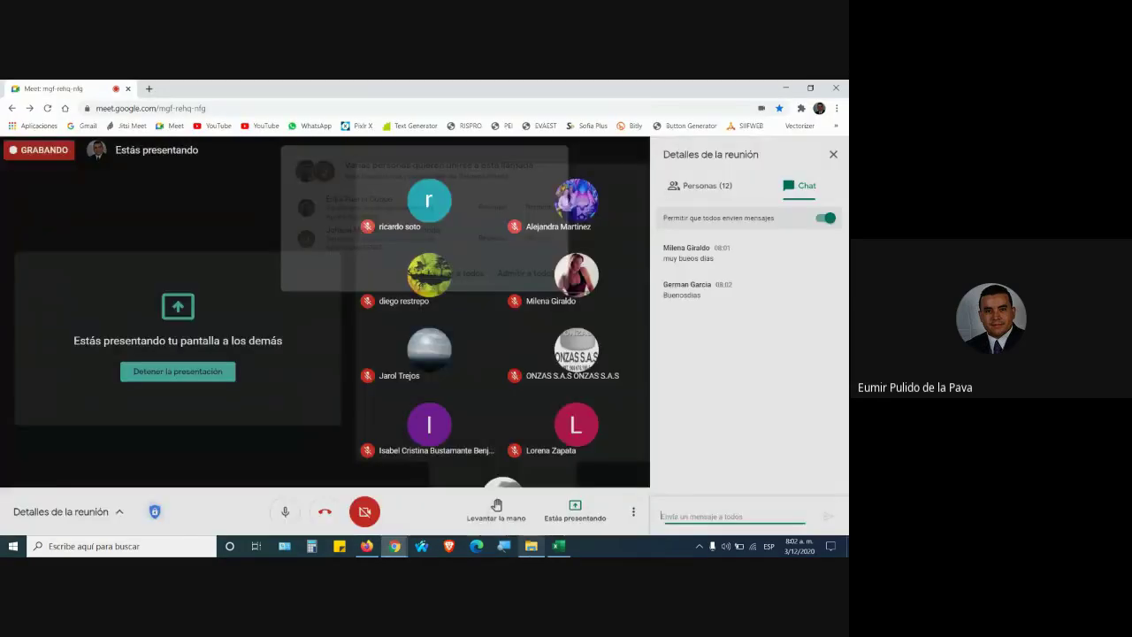
left_click(559, 546)
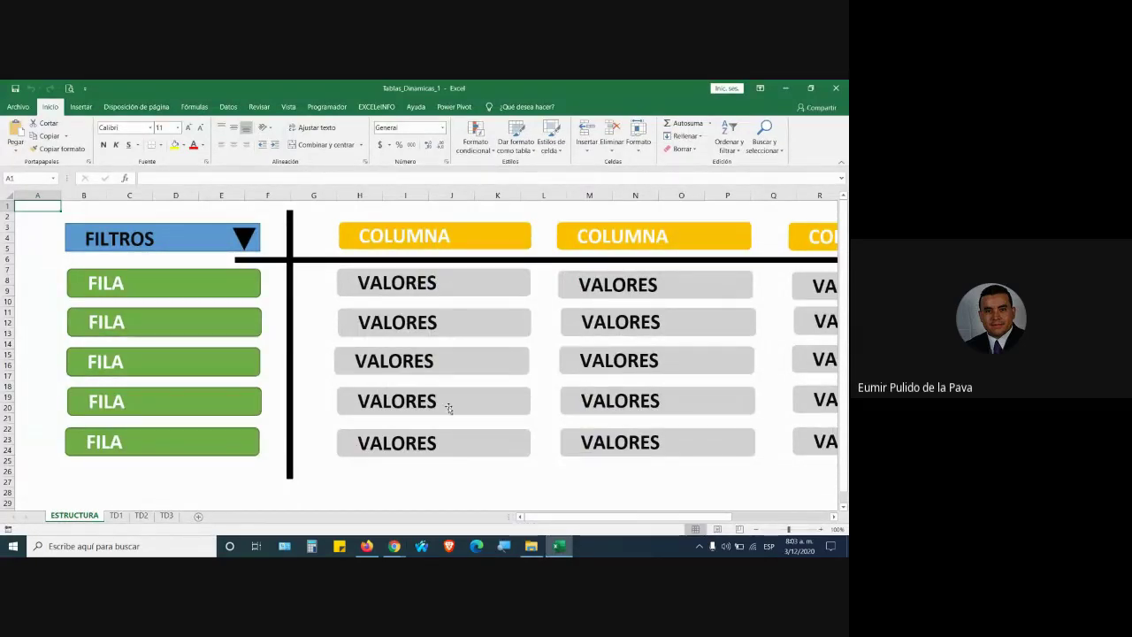
- Admit two more Meet join requests, then go to the TD1 sheet
mouse_move(395, 545)
left_click(324, 487)
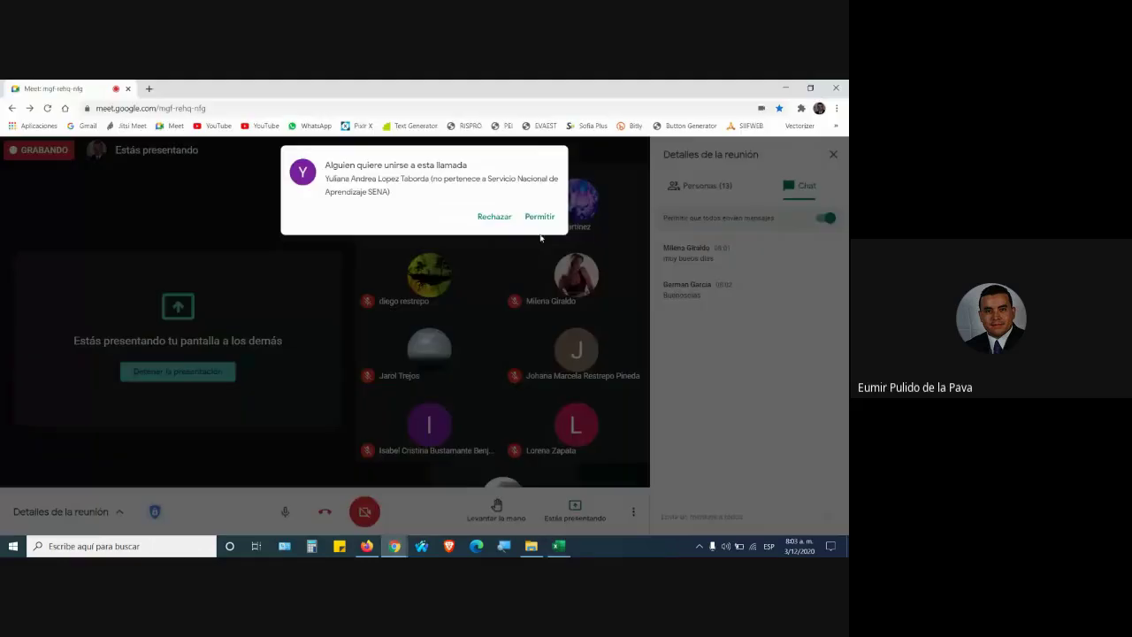
left_click(539, 217)
left_click(558, 545)
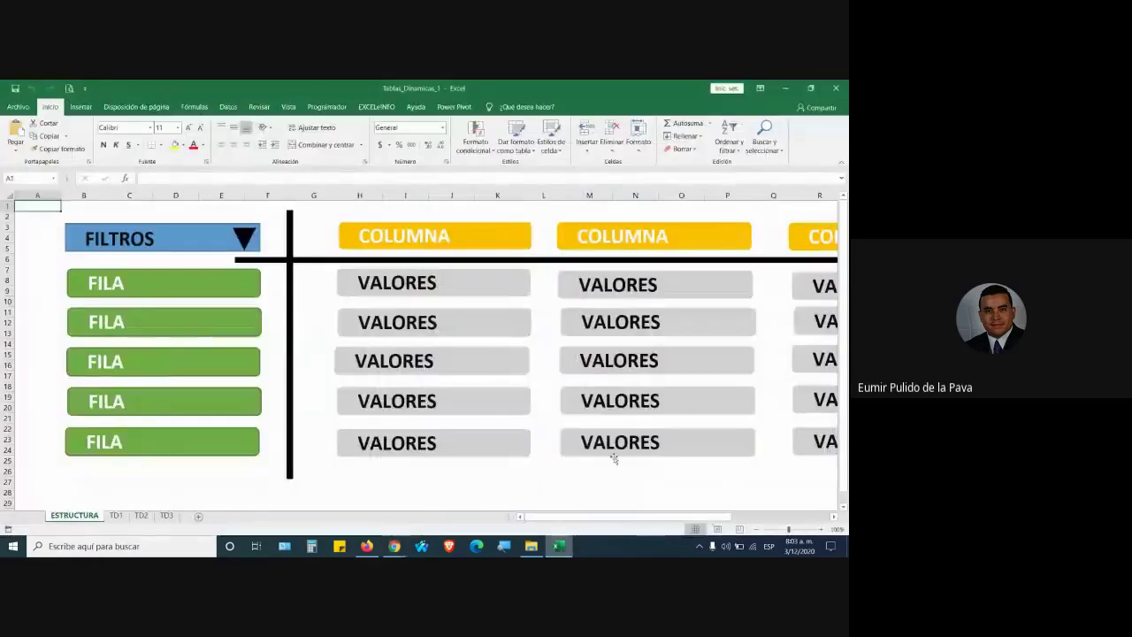
left_click(324, 487)
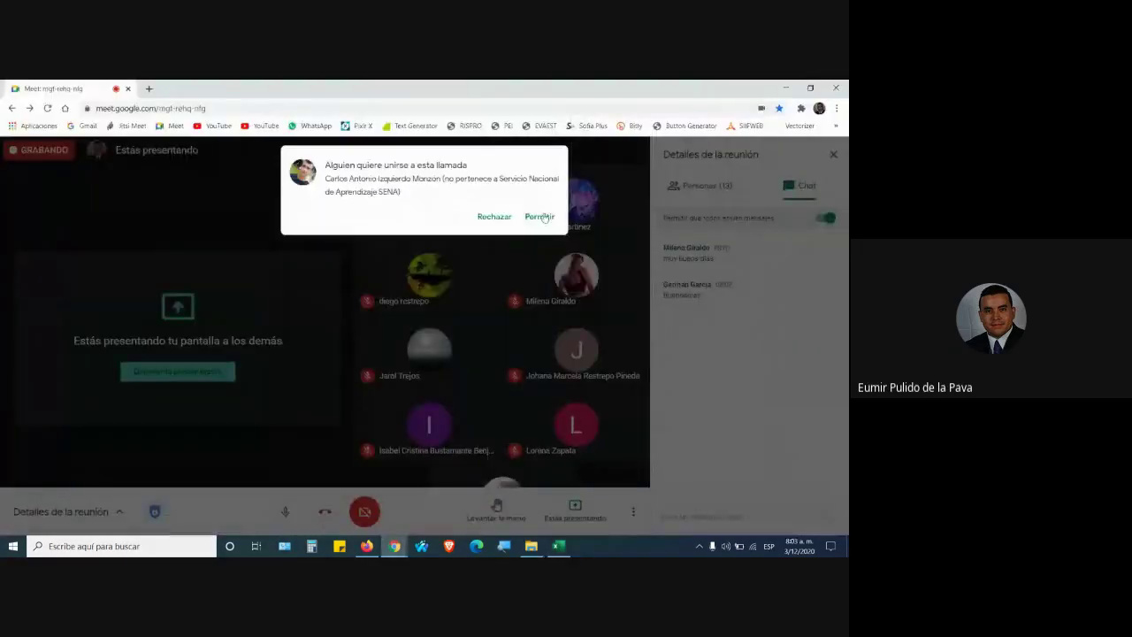
left_click(539, 216)
left_click(558, 545)
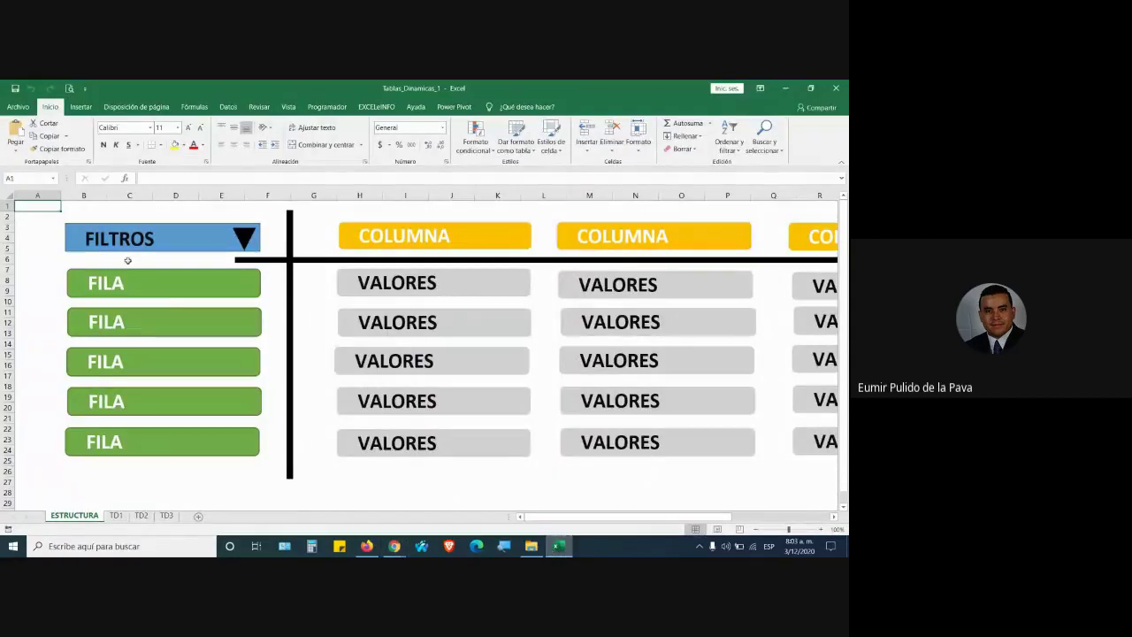
left_click(116, 515)
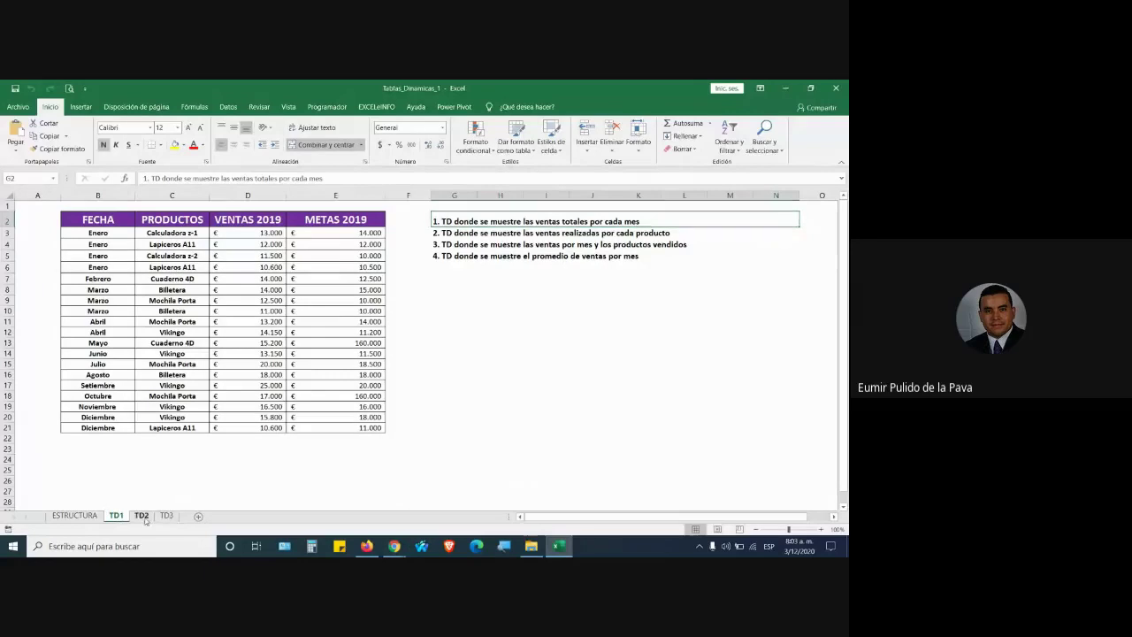
- Glance at the TD2 sheet, return to TD1, and admit a Meet guest
left_click(142, 515)
left_click(116, 516)
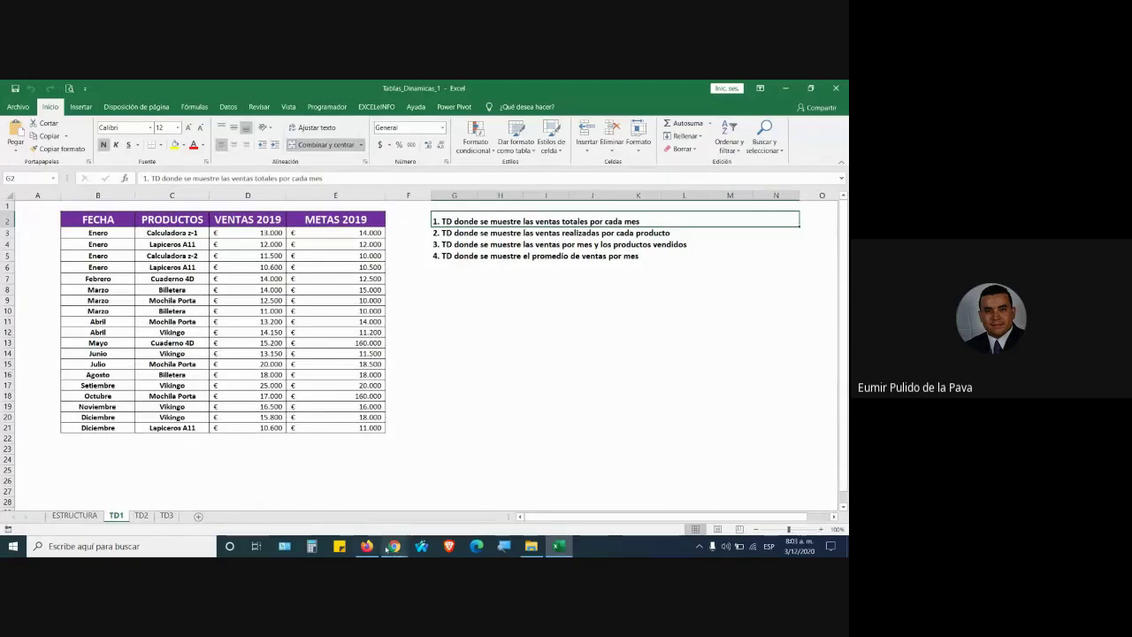
mouse_move(394, 546)
left_click(332, 495)
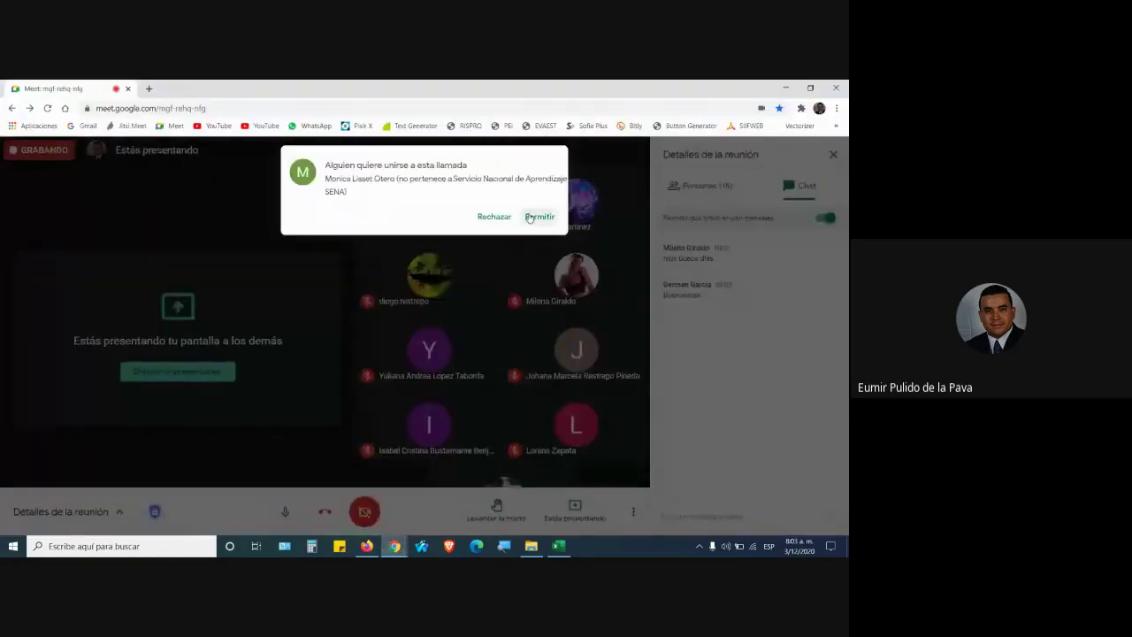
left_click(529, 217)
left_click(559, 547)
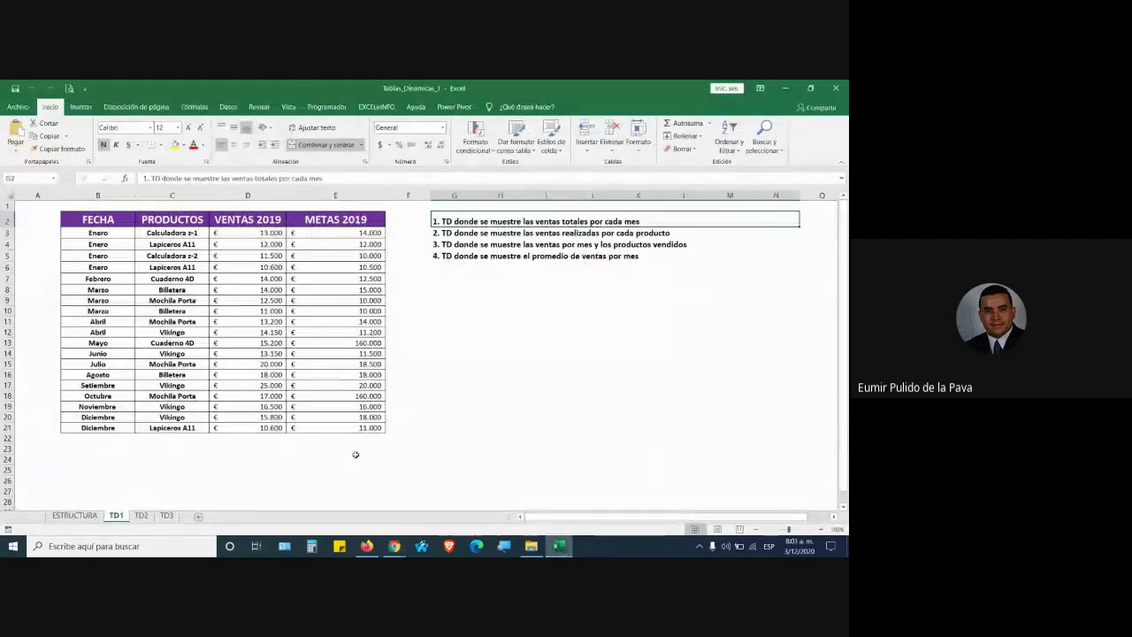
- Highlight the sales table B2:E21 and its columns, then set the G2 task line to size 20
left_click_drag(87, 223, 349, 431)
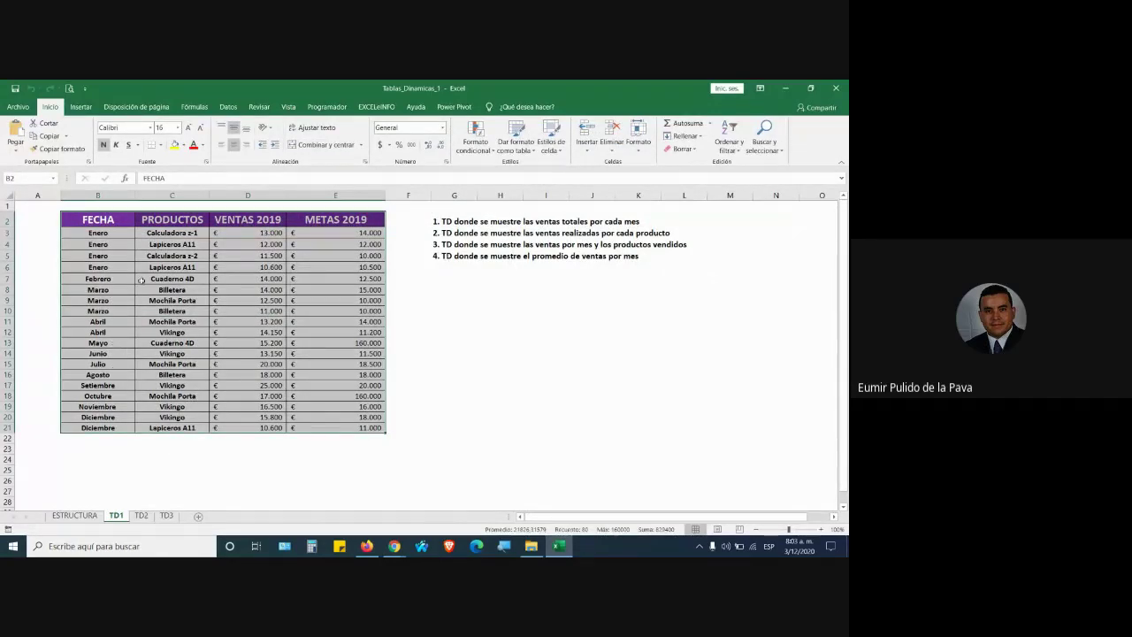
left_click(172, 194)
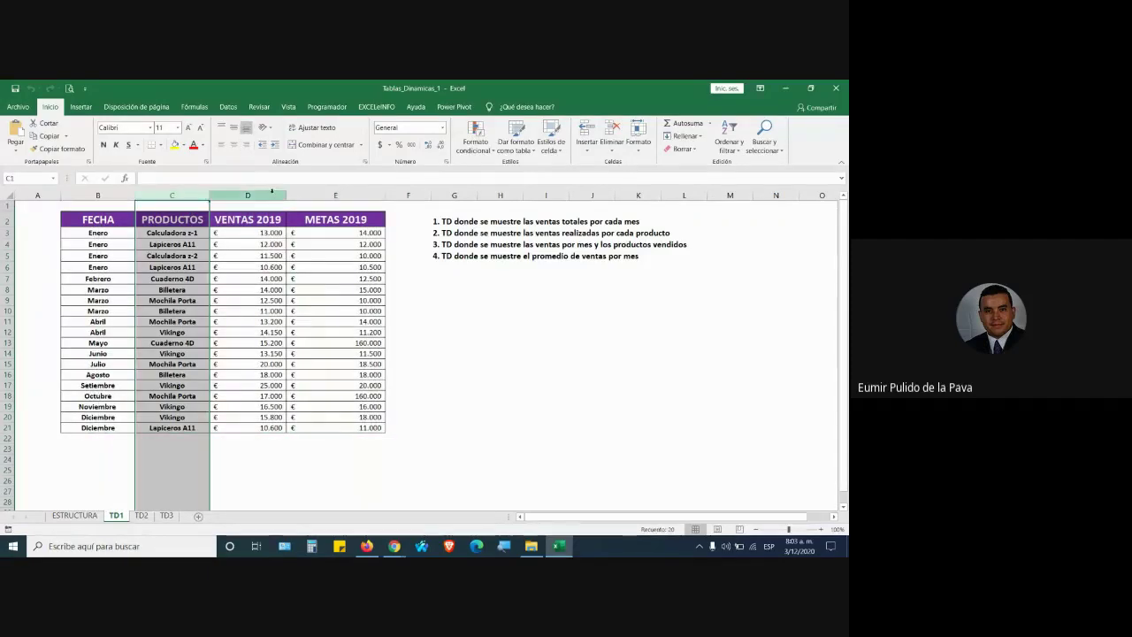
left_click(248, 195)
left_click(338, 195, "ctrl")
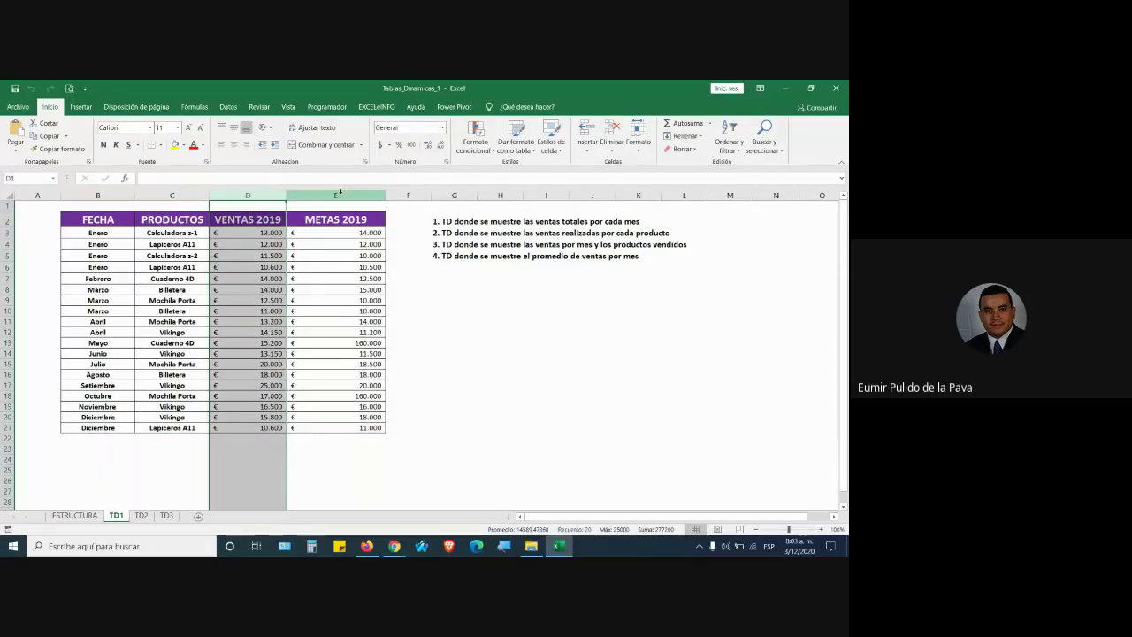
left_click(339, 194)
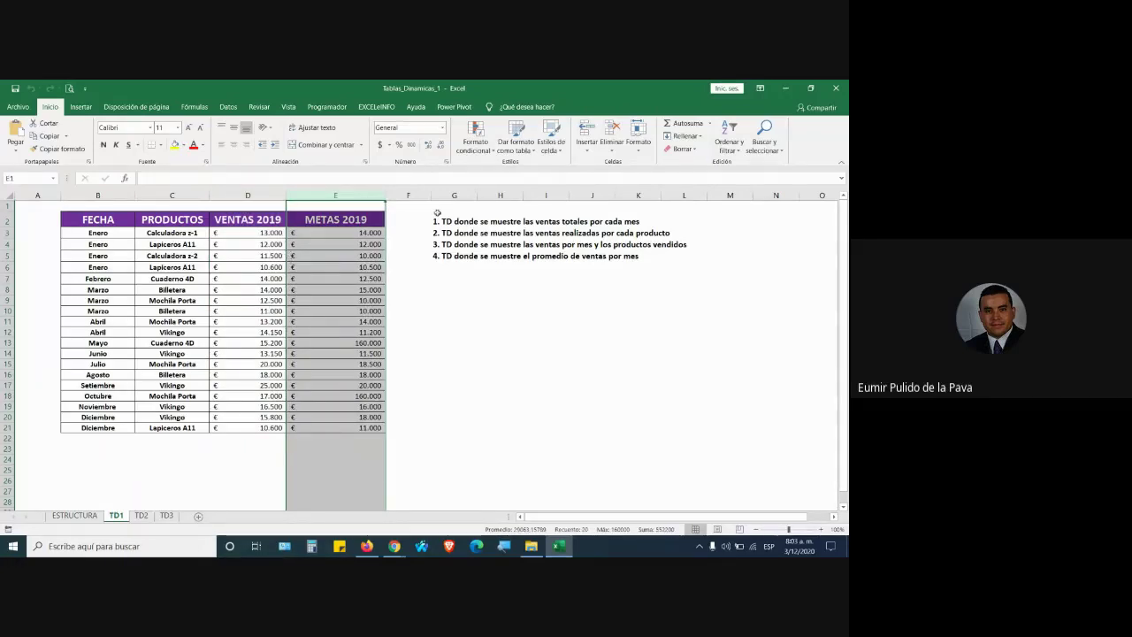
left_click(467, 221)
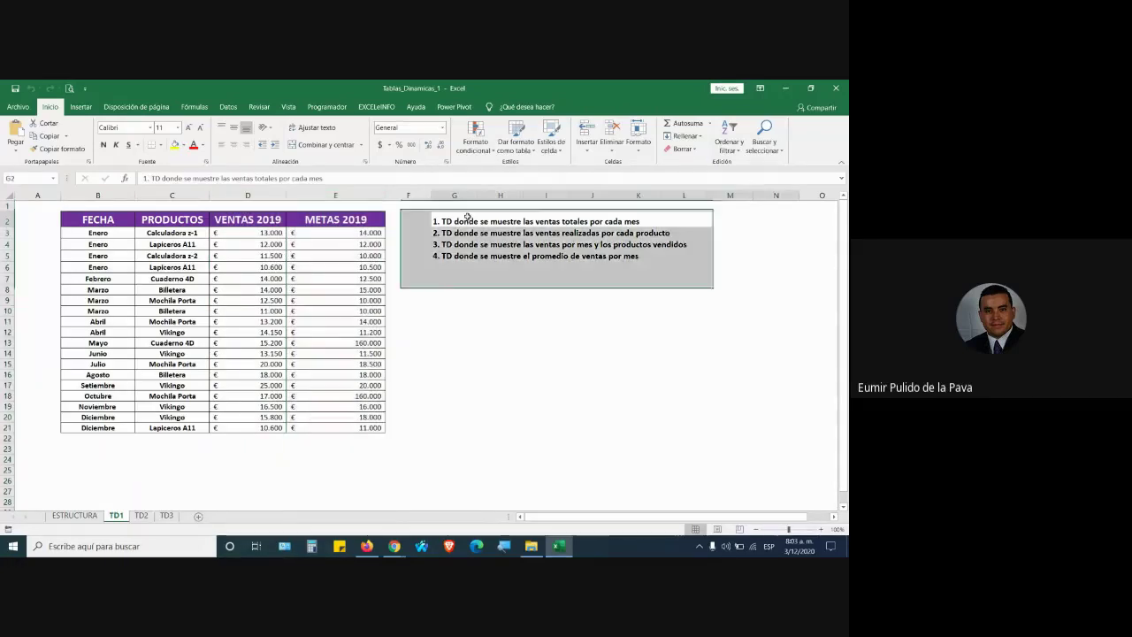
left_click(187, 127)
left_click(188, 127)
left_click(187, 127)
left_click(187, 127)
- Fill the G2 task line yellow, select sales columns and cells, and show the Insertar tab
left_click(175, 144)
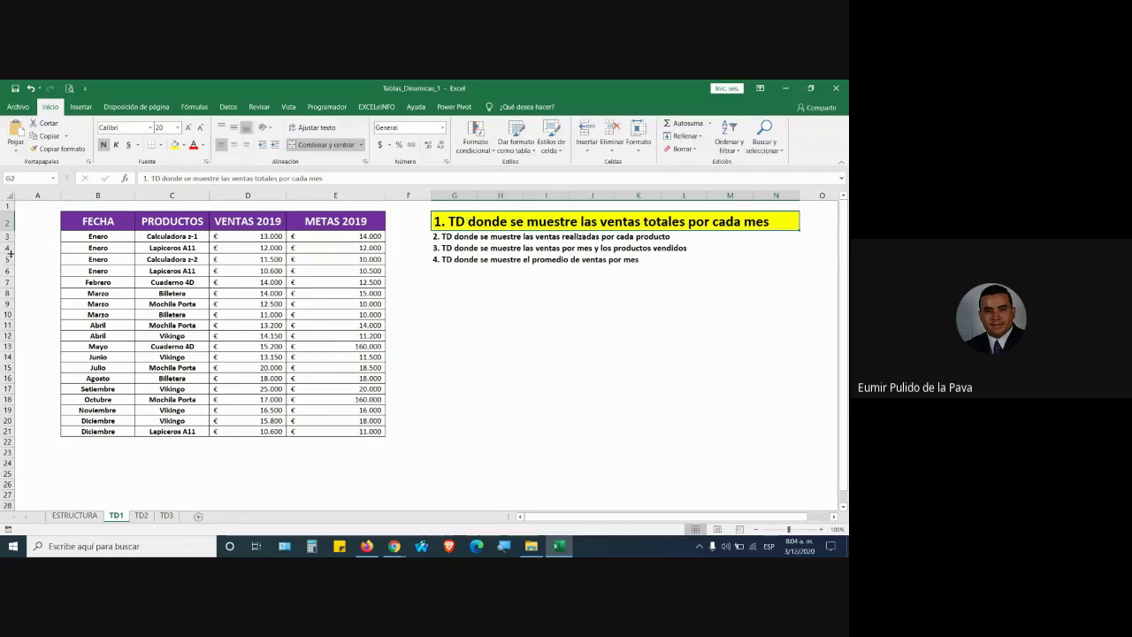
left_click(98, 195)
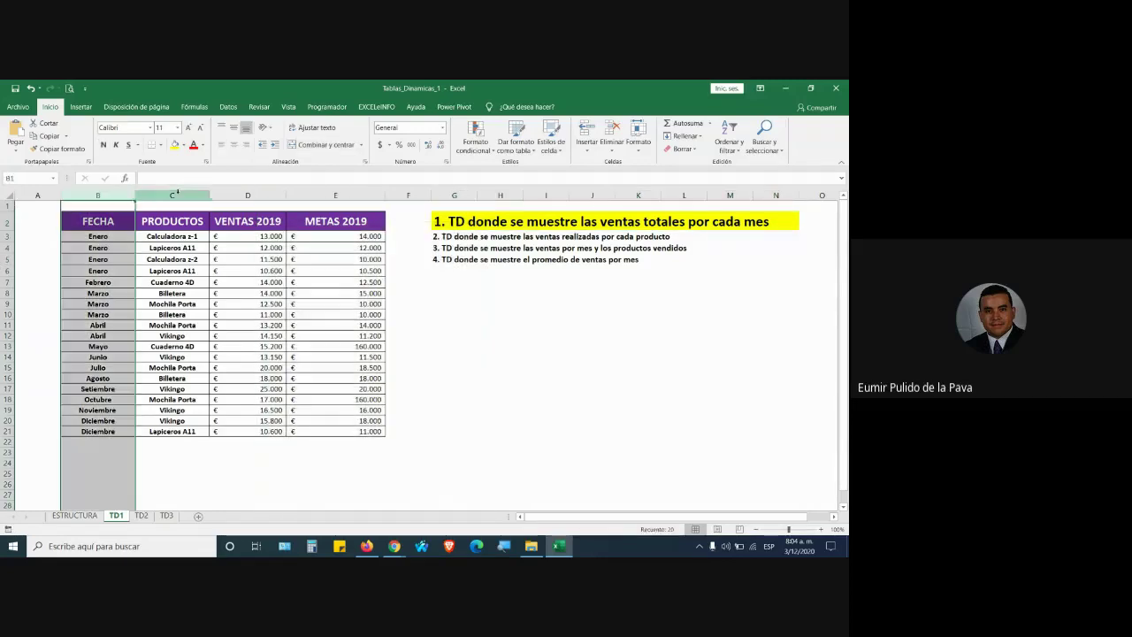
left_click(248, 195, "ctrl")
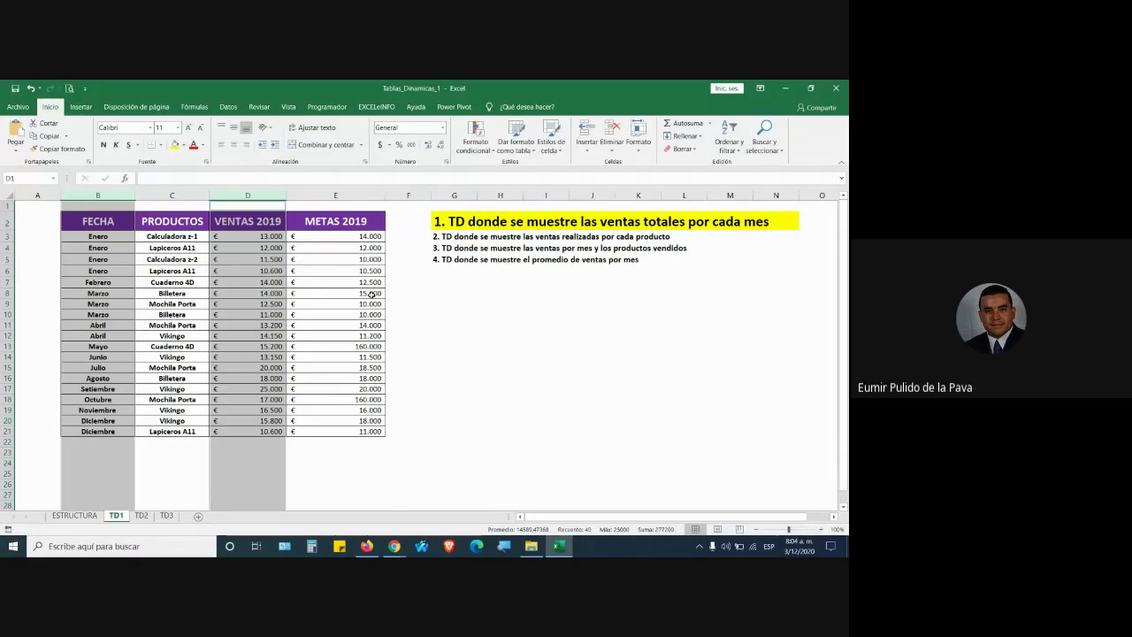
left_click(325, 304)
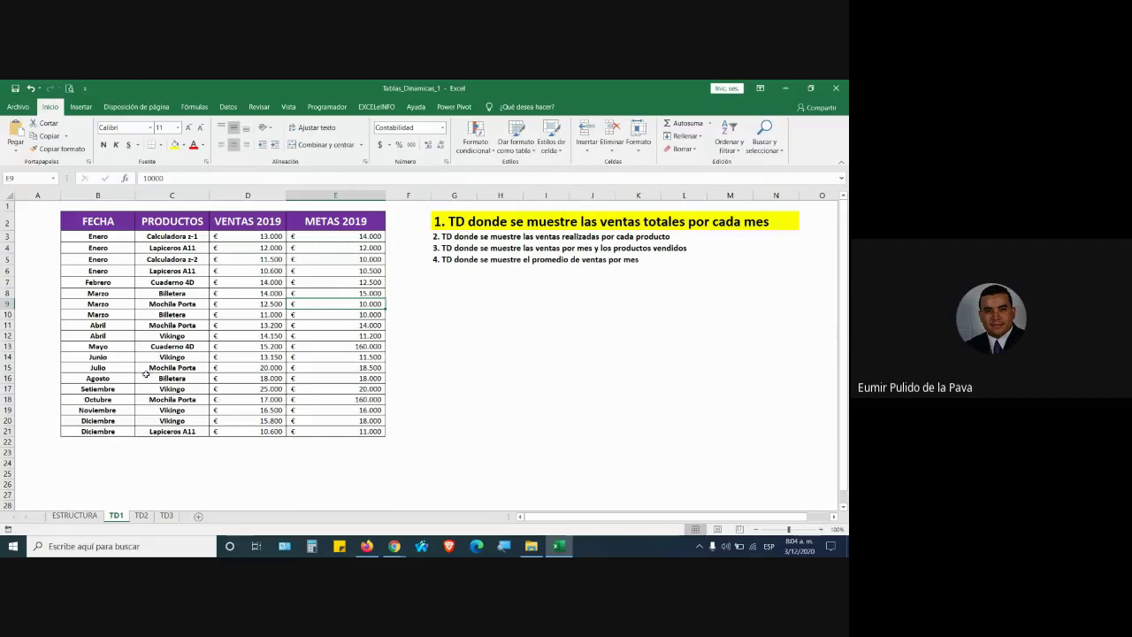
left_click(186, 402)
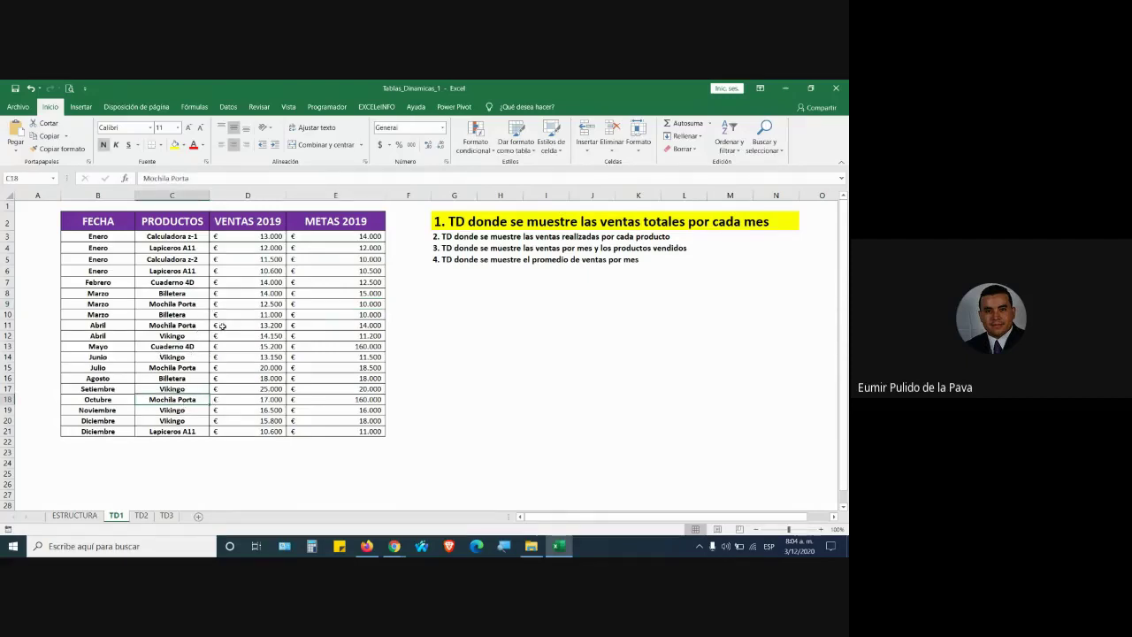
left_click(341, 415)
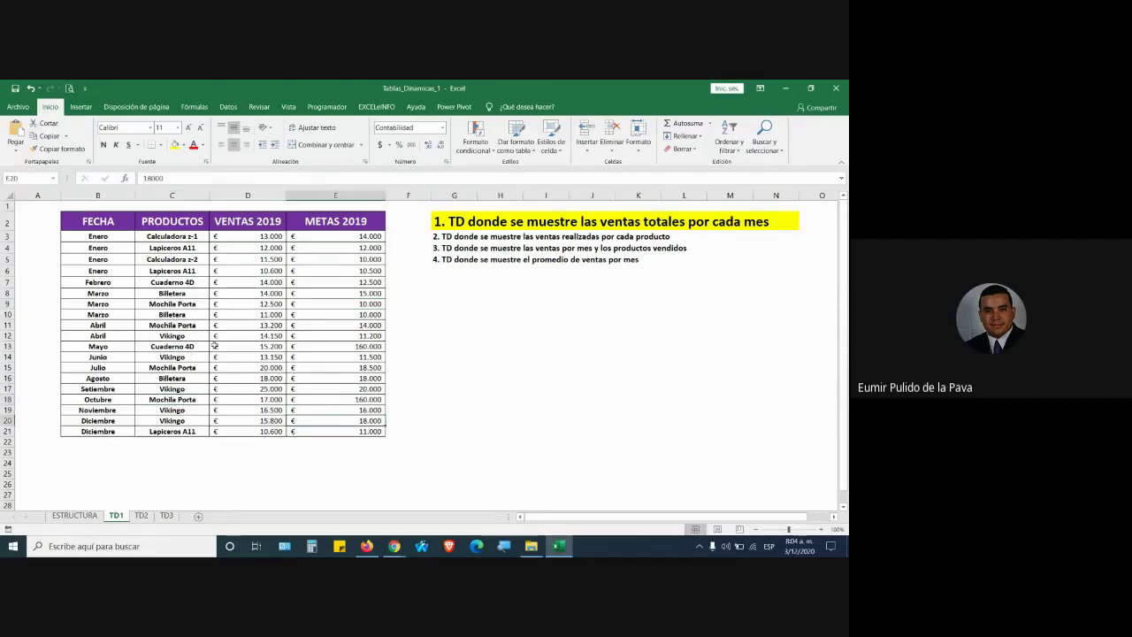
left_click(81, 107)
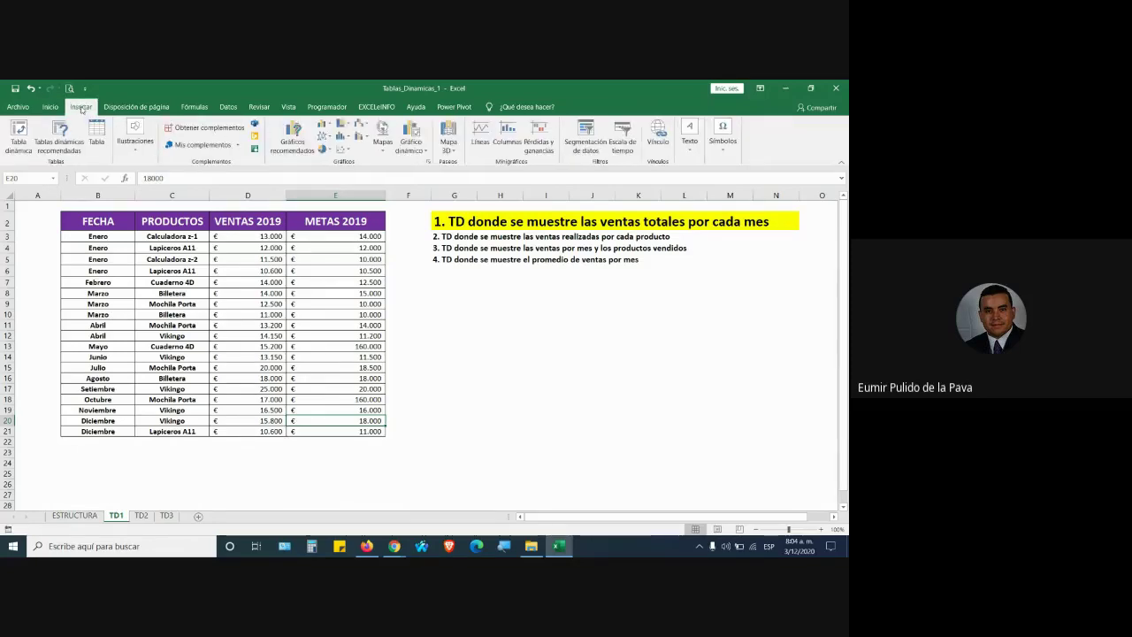
- Start a PivotTable from the sales table, admitting a Meet guest meanwhile
left_click(20, 140)
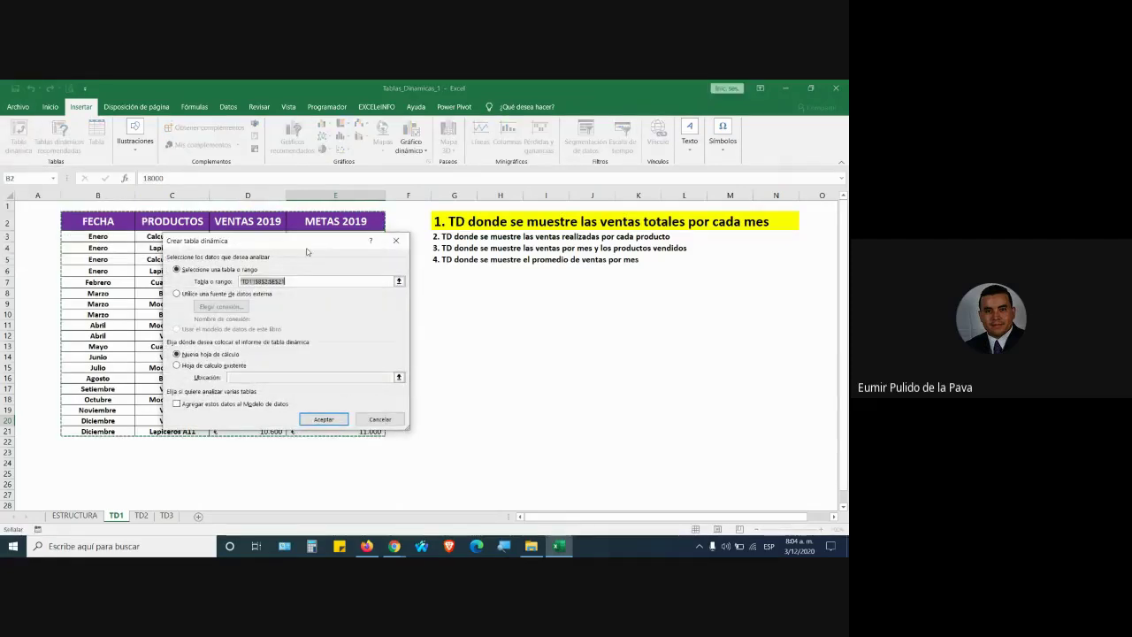
left_click_drag(307, 251, 542, 281)
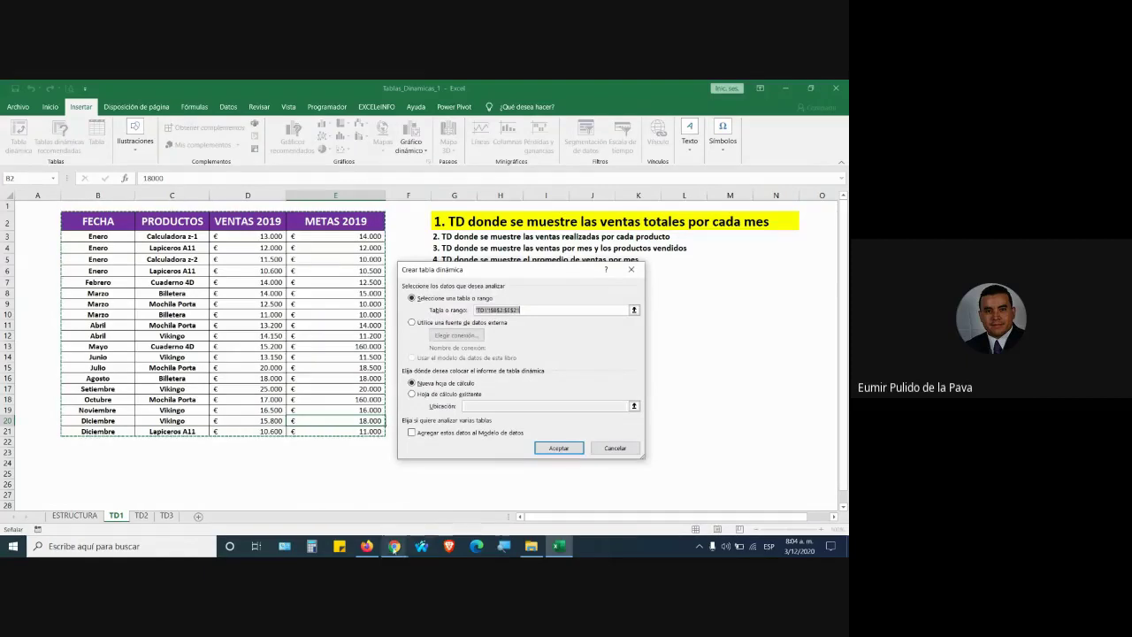
left_click(331, 492)
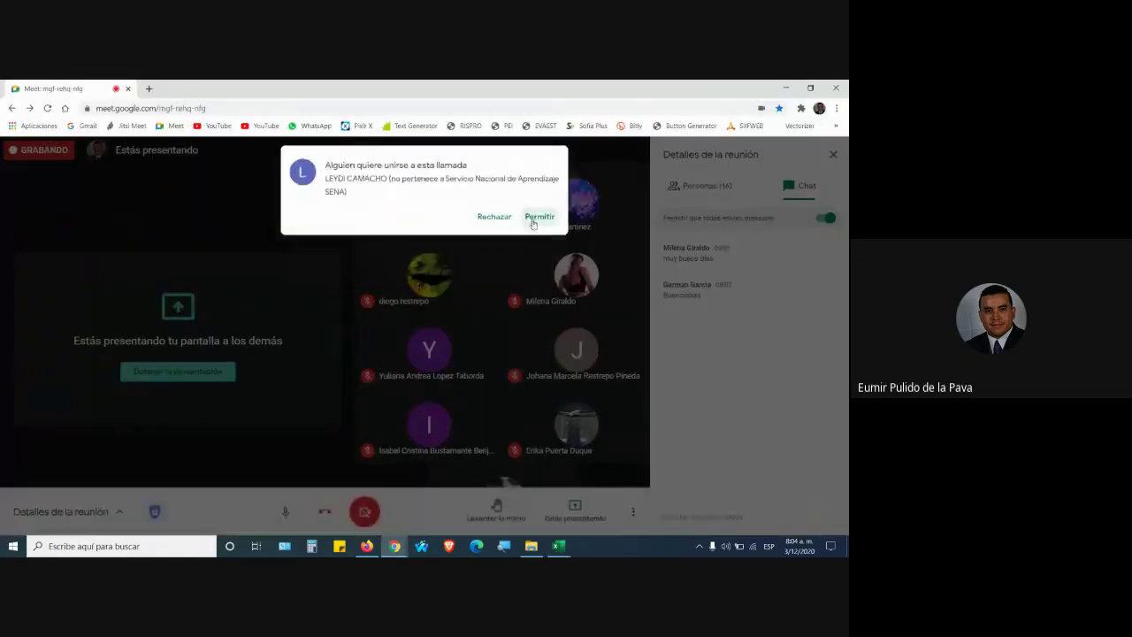
left_click(533, 217)
key("alt+Tab")
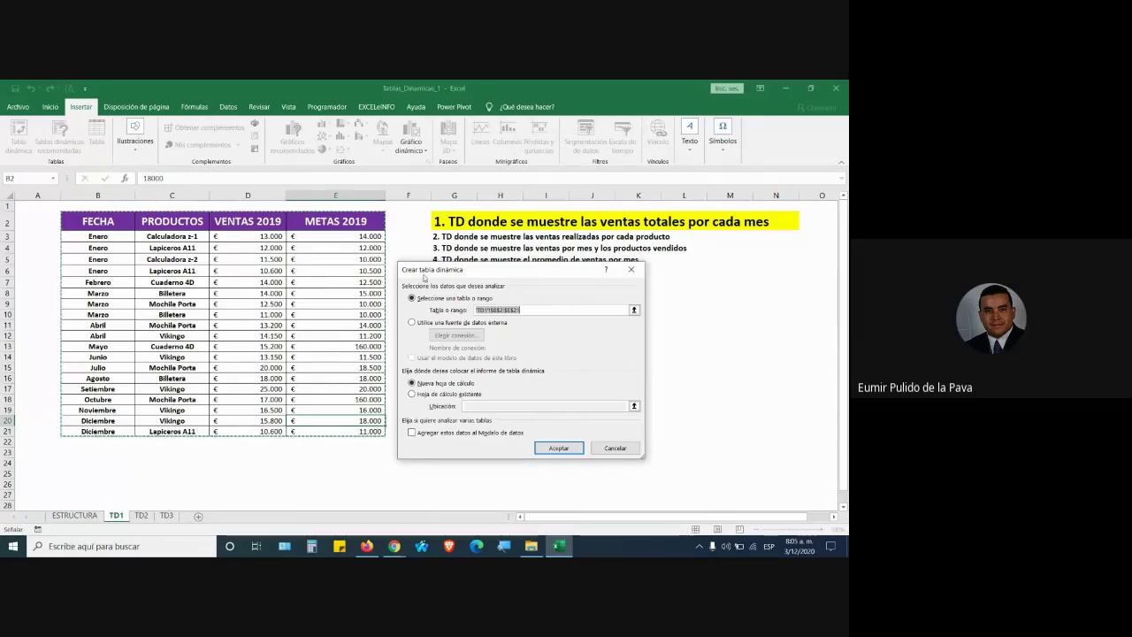
- Place the PivotTable on the existing worksheet at TD1!$G$10
left_click_drag(436, 270, 172, 260)
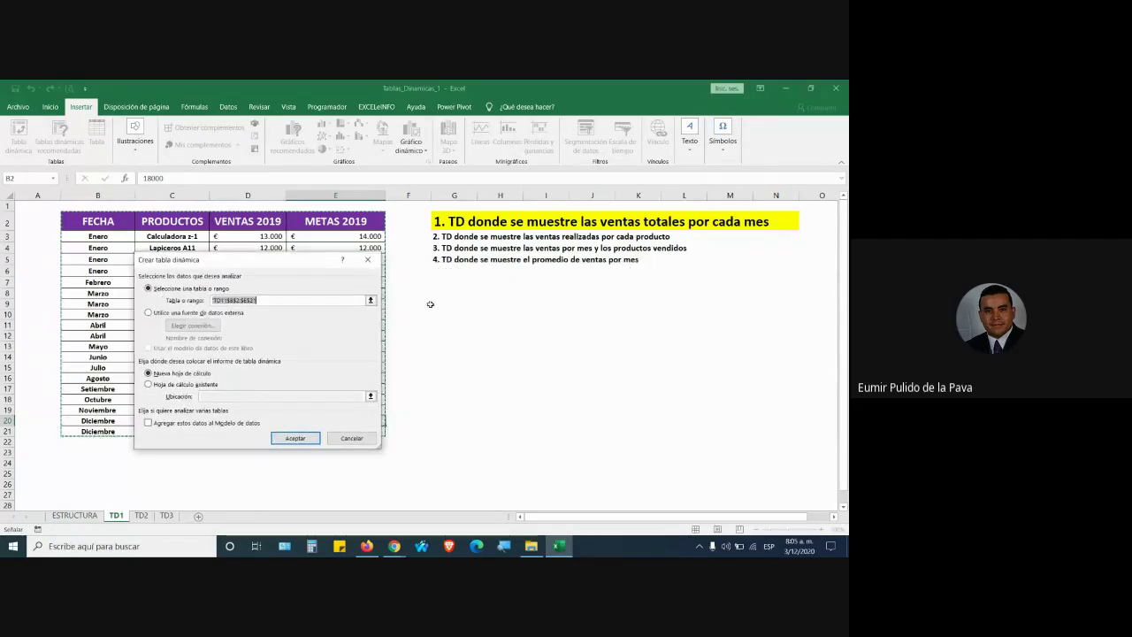
left_click(168, 385)
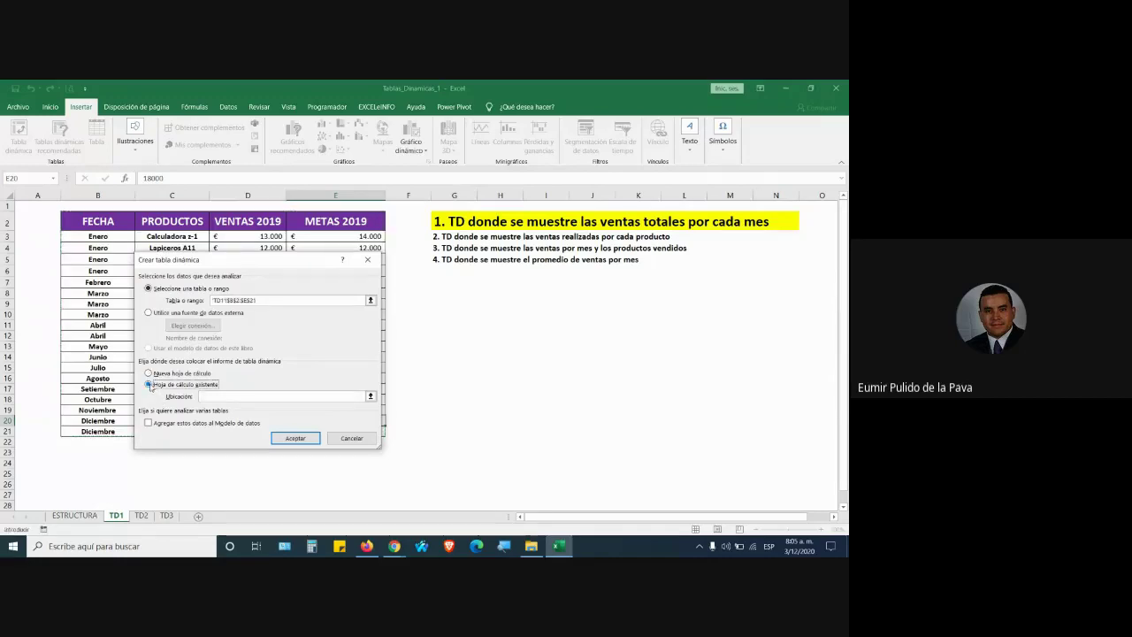
left_click(210, 395)
left_click(442, 315)
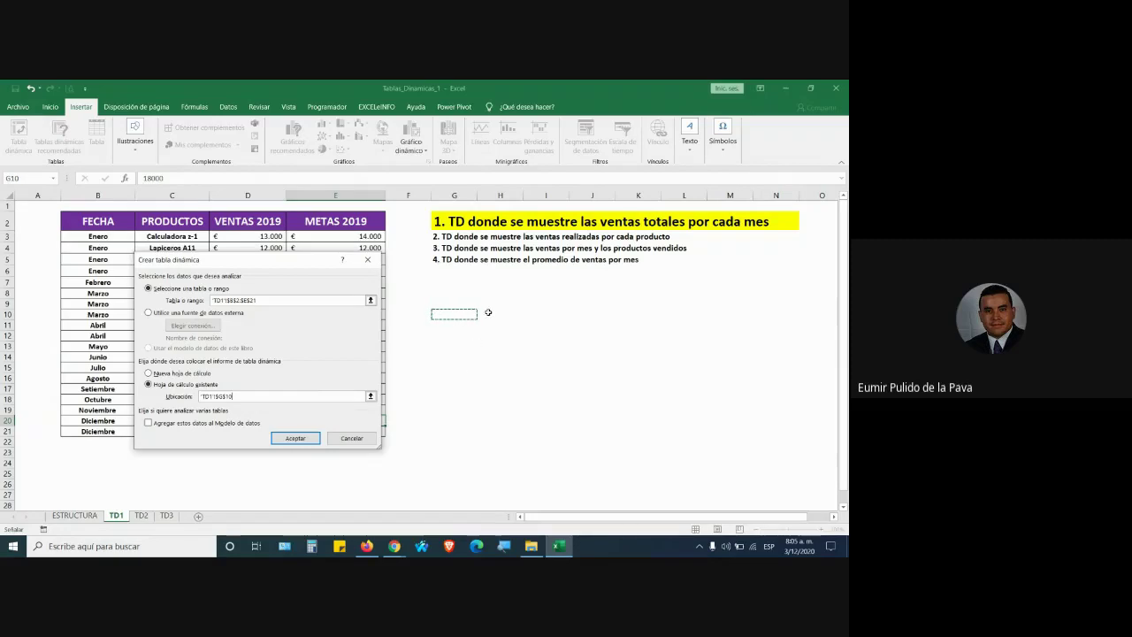
- Confirm the dialog to insert the empty TablaDinámica1 at TD1!$G$10
left_click(297, 439)
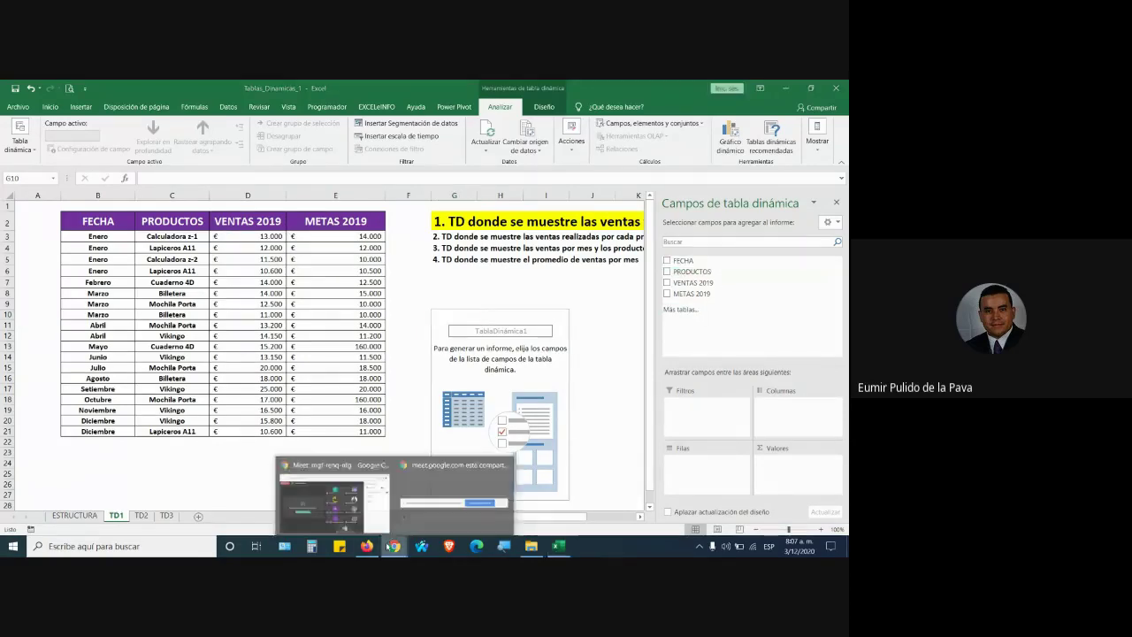
- Admit both waiting guests with Admitir a todos and return to Excel
left_click(327, 495)
left_click(528, 208)
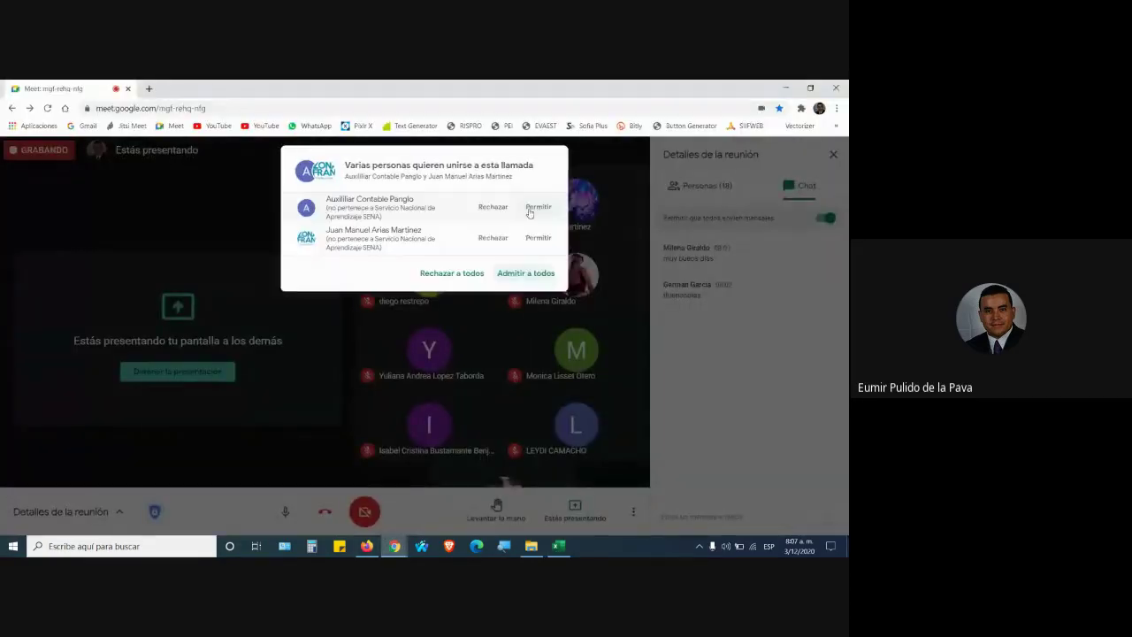
left_click(528, 273)
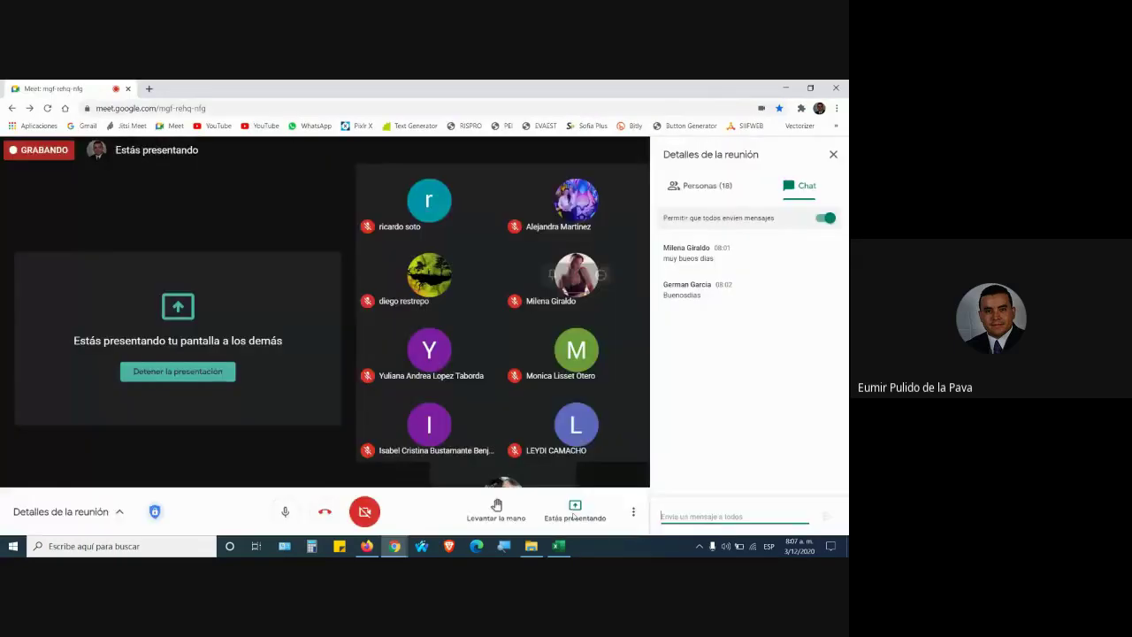
left_click(558, 546)
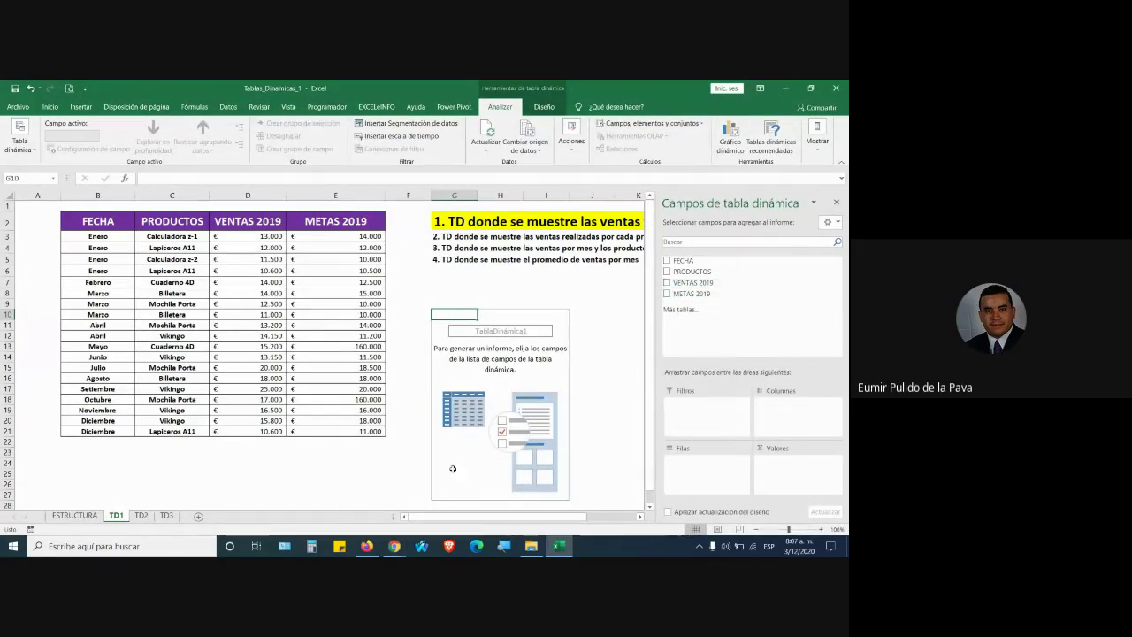
mouse_move(506, 515)
left_mouse_down()
mouse_move(650, 523)
mouse_move(697, 232)
left_mouse_up()
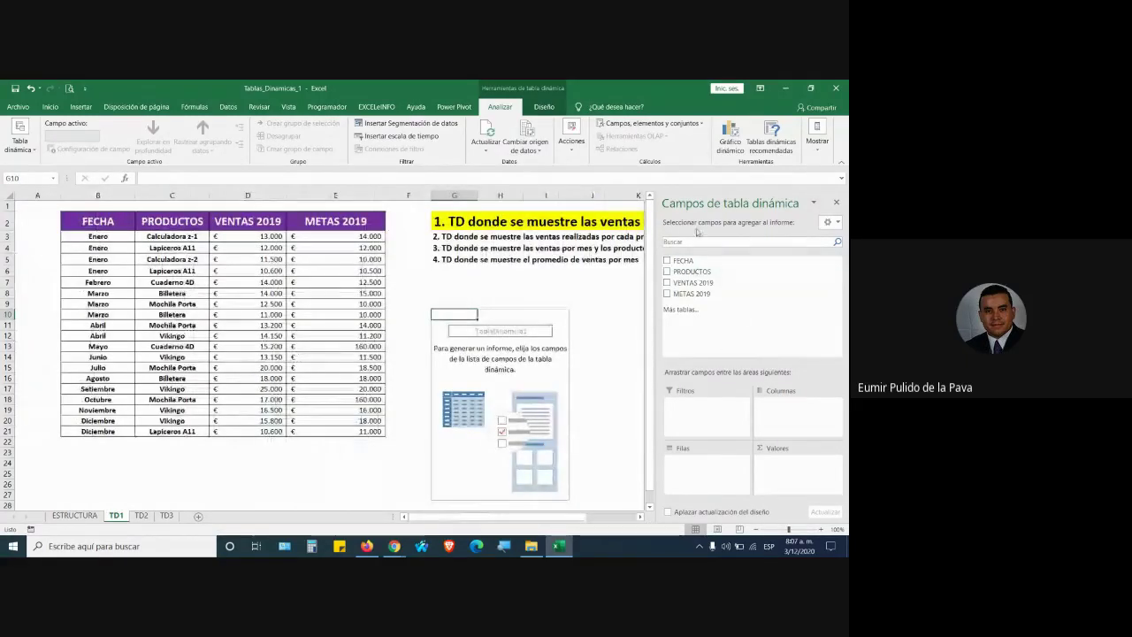
left_click(835, 203)
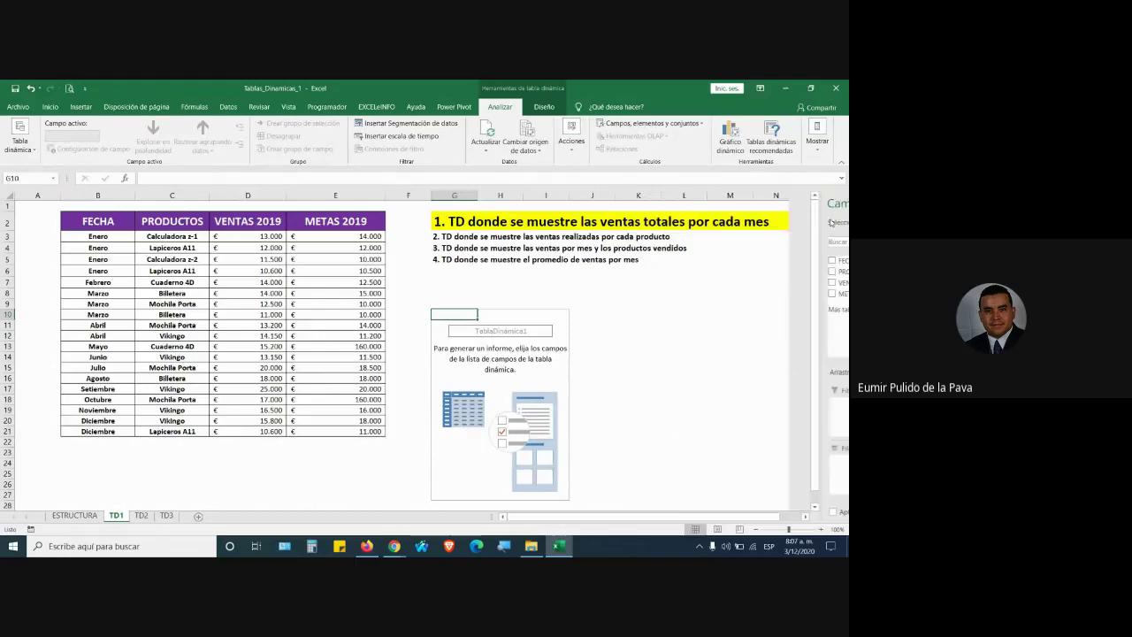
left_click(678, 393)
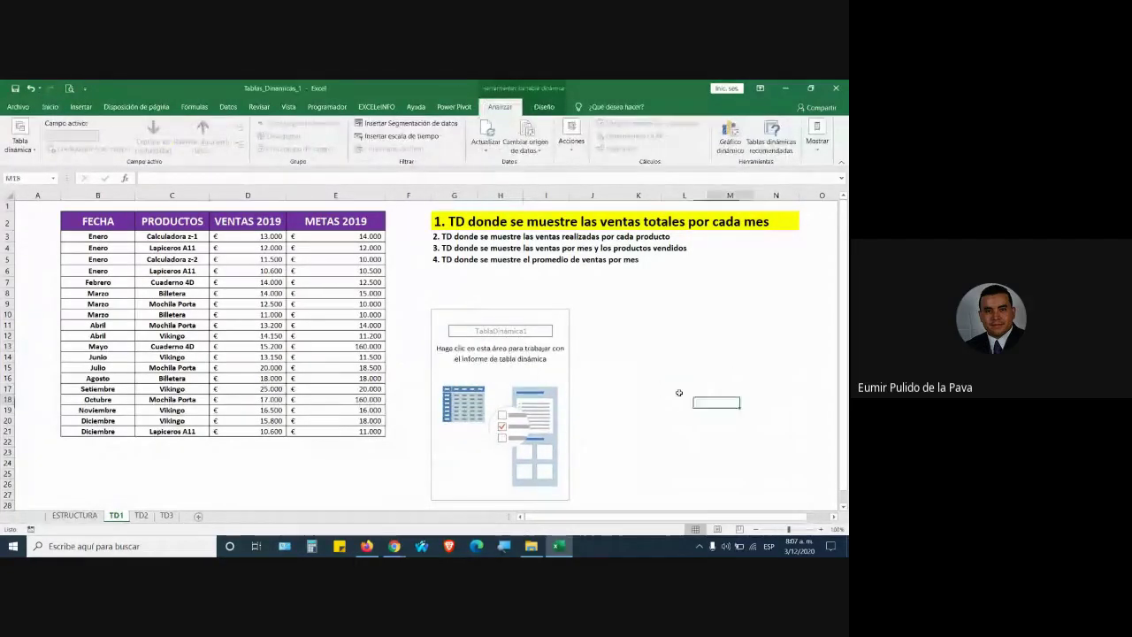
left_click(545, 368)
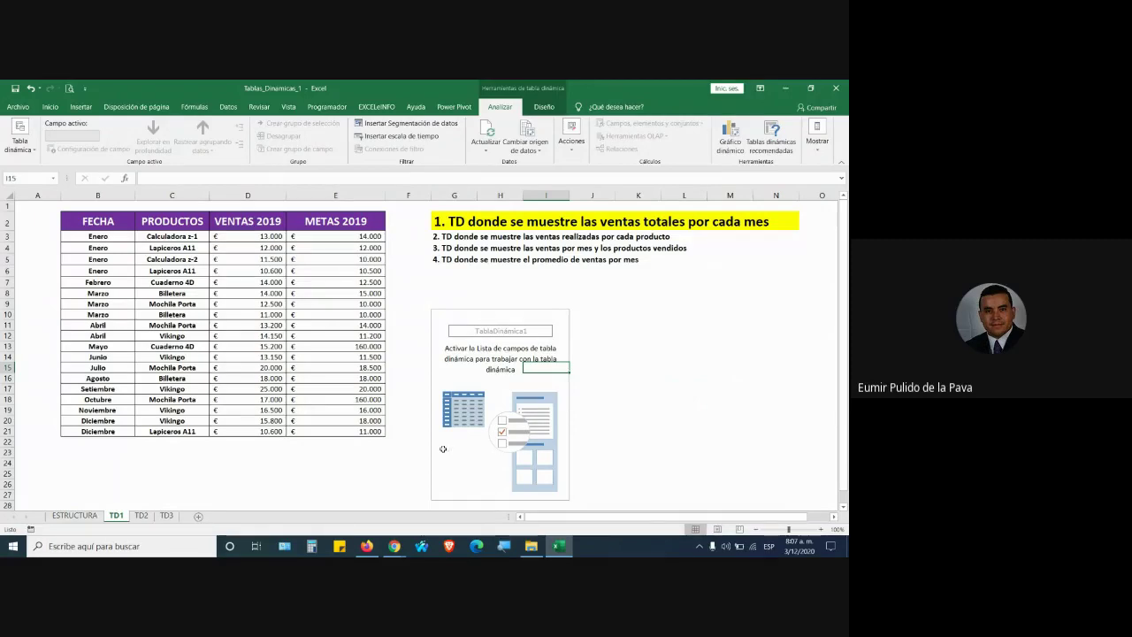
right_click(487, 368)
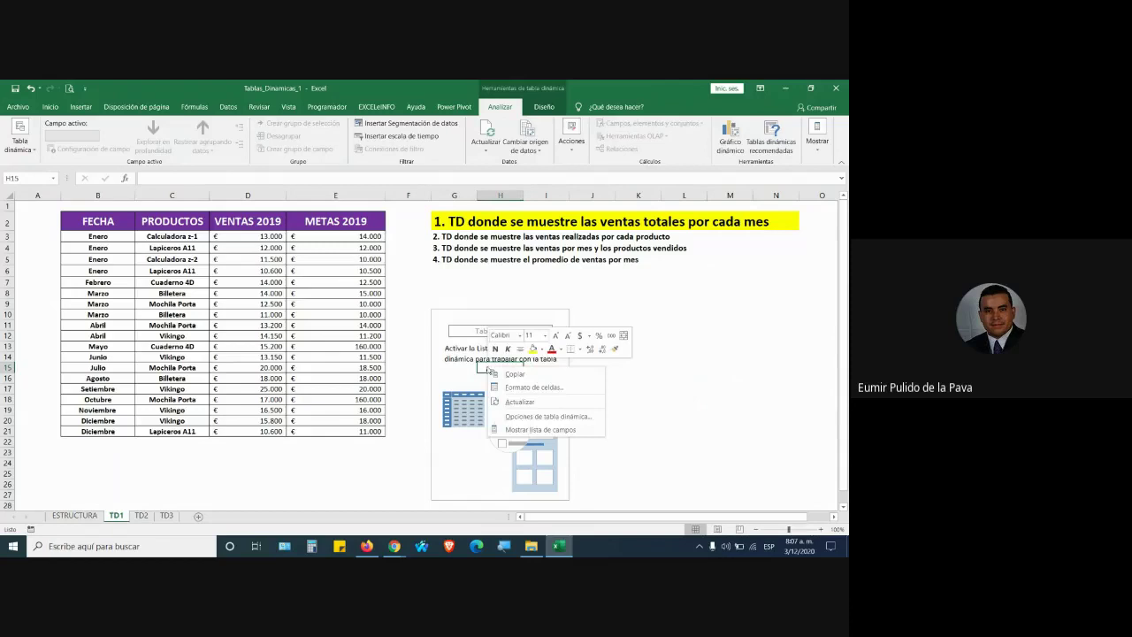
left_click(554, 431)
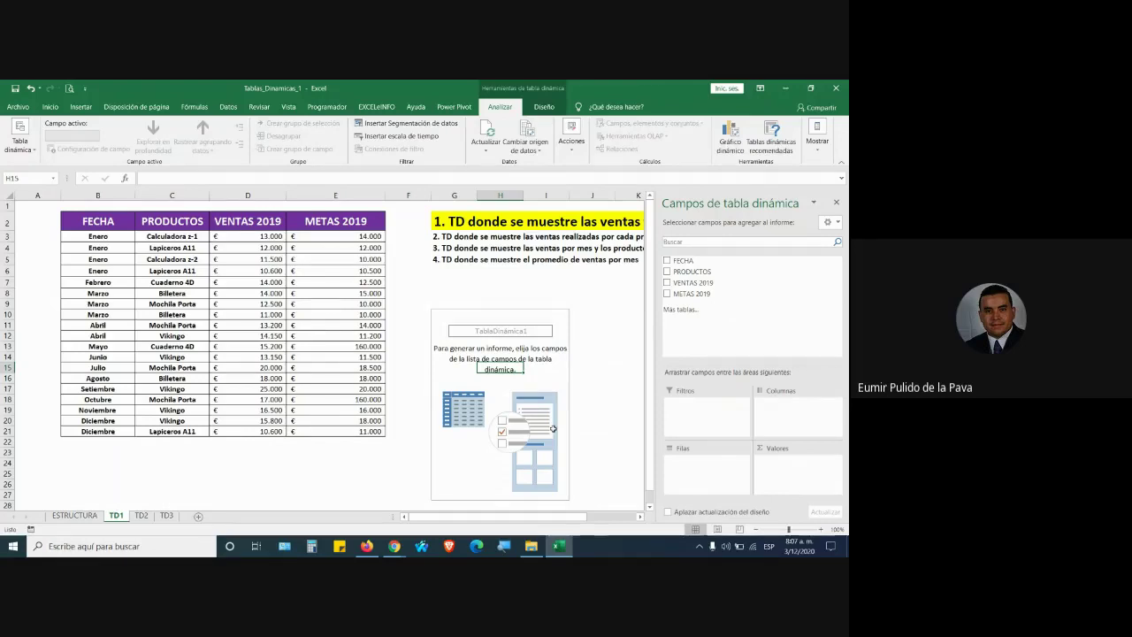
left_click(836, 203)
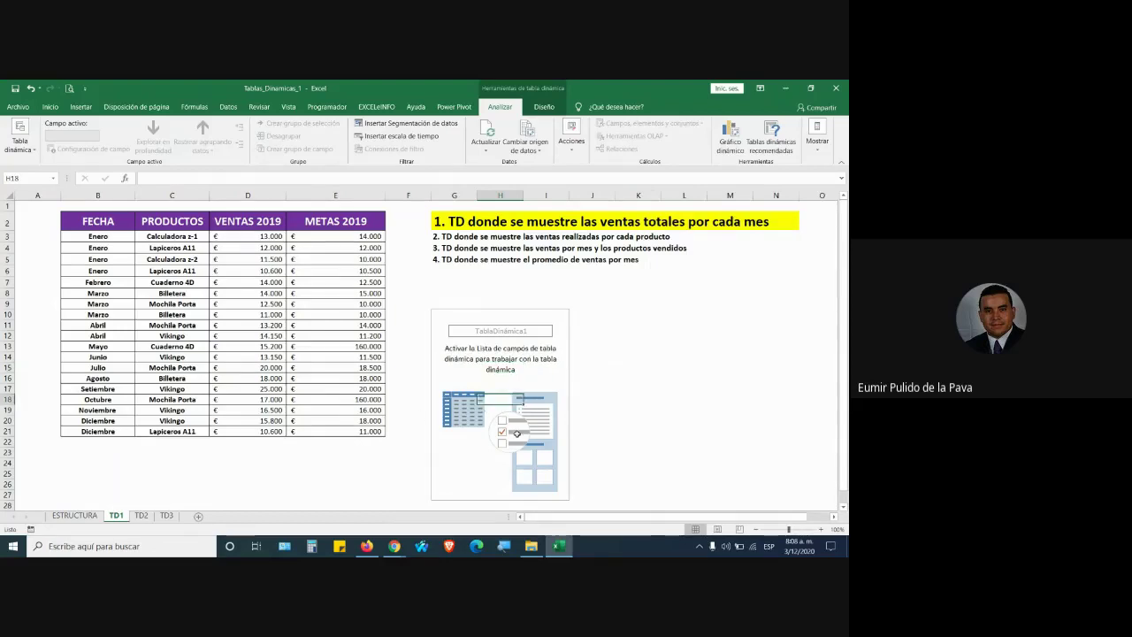
right_click(521, 324)
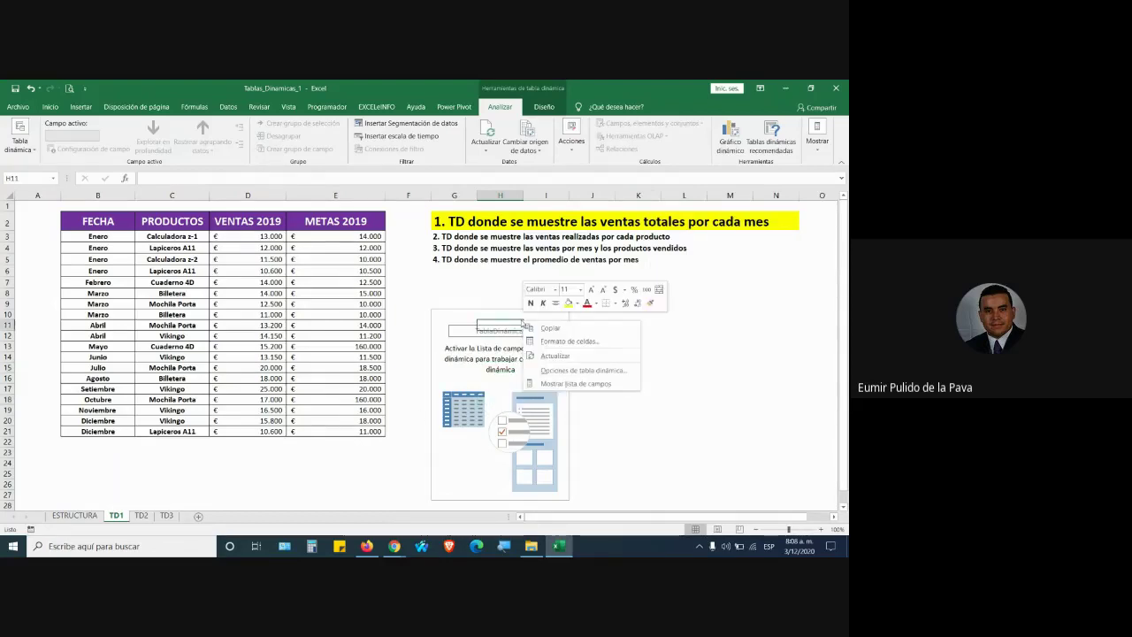
left_click(566, 383)
right_click(490, 328)
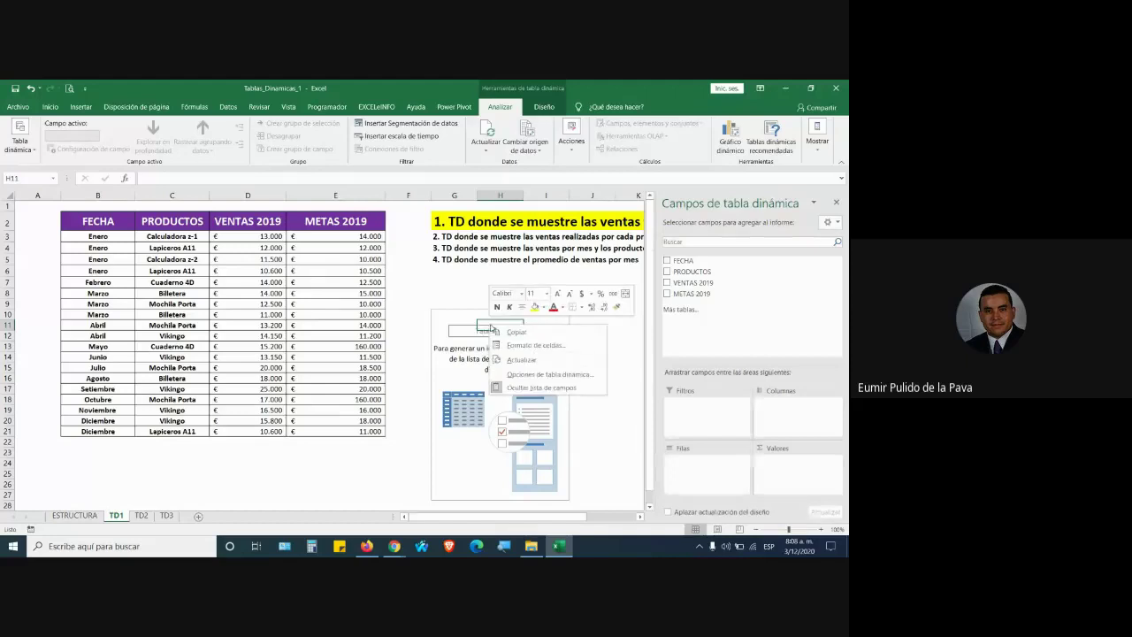
left_click(513, 389)
right_click(489, 337)
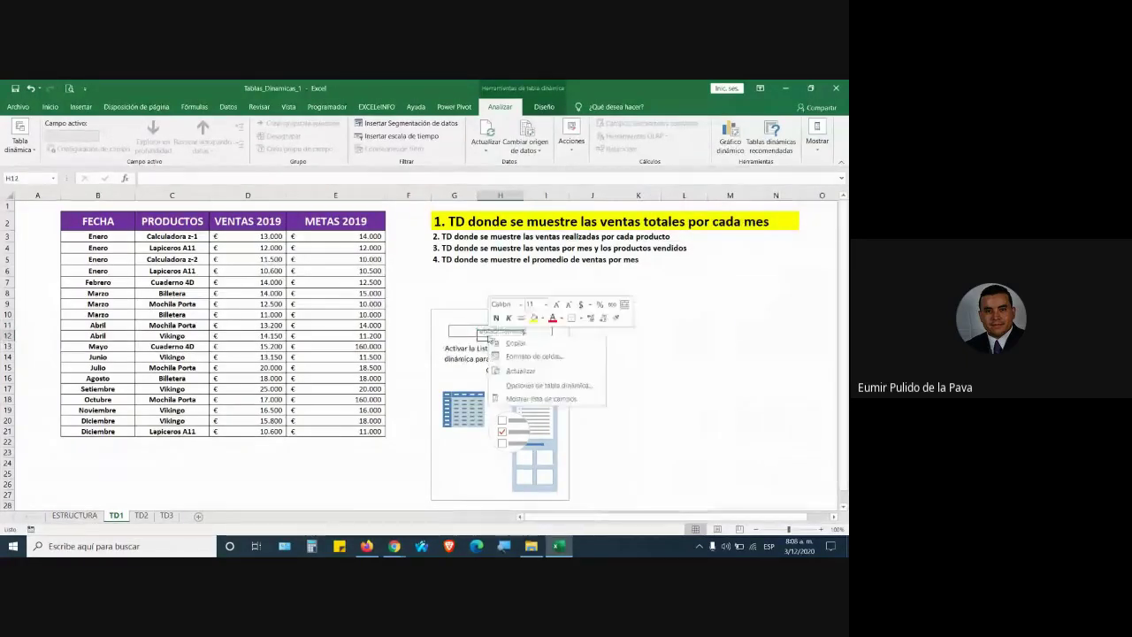
left_click(525, 398)
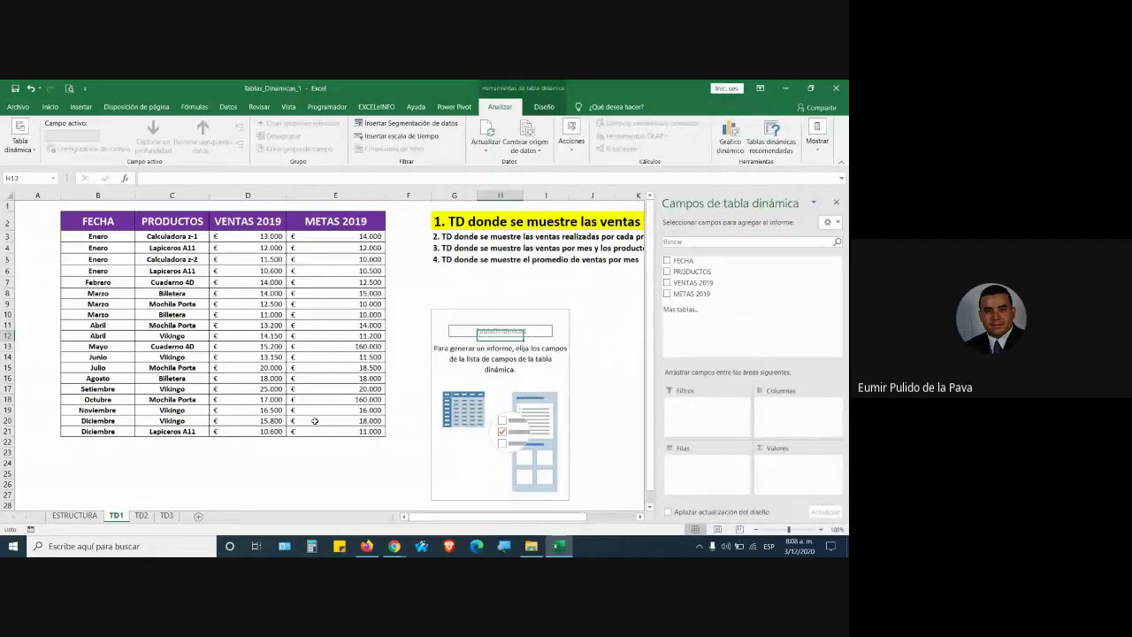
- Restore the Campos de tabla dinámica pane for TablaDinámica1 using Mostrar lista de campos
left_click(462, 496)
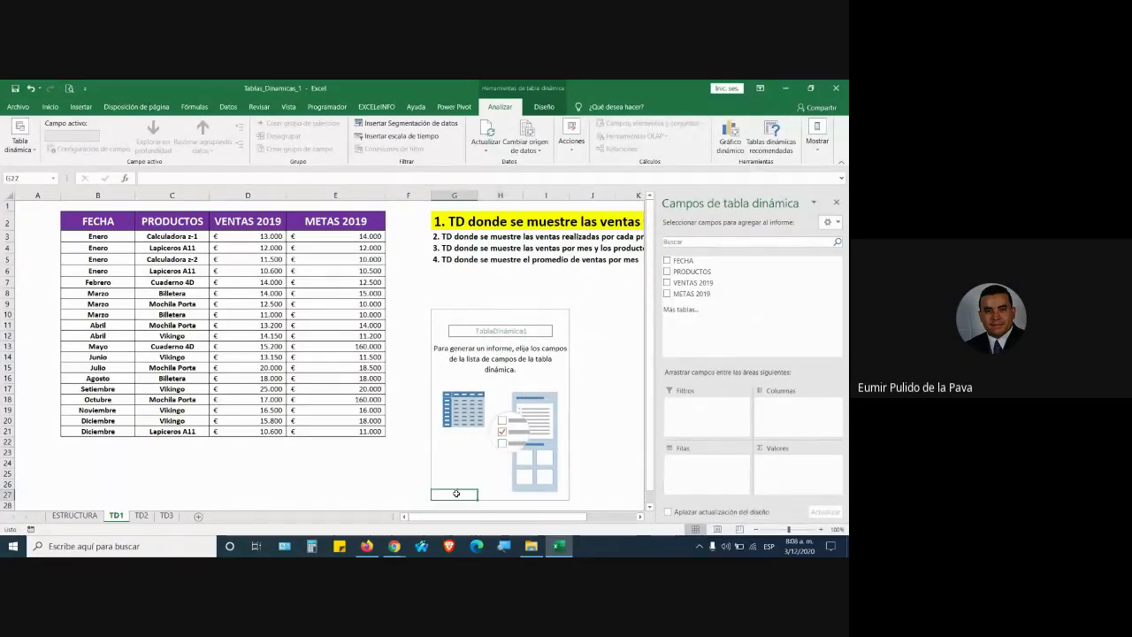
left_click(442, 321)
left_click(527, 321)
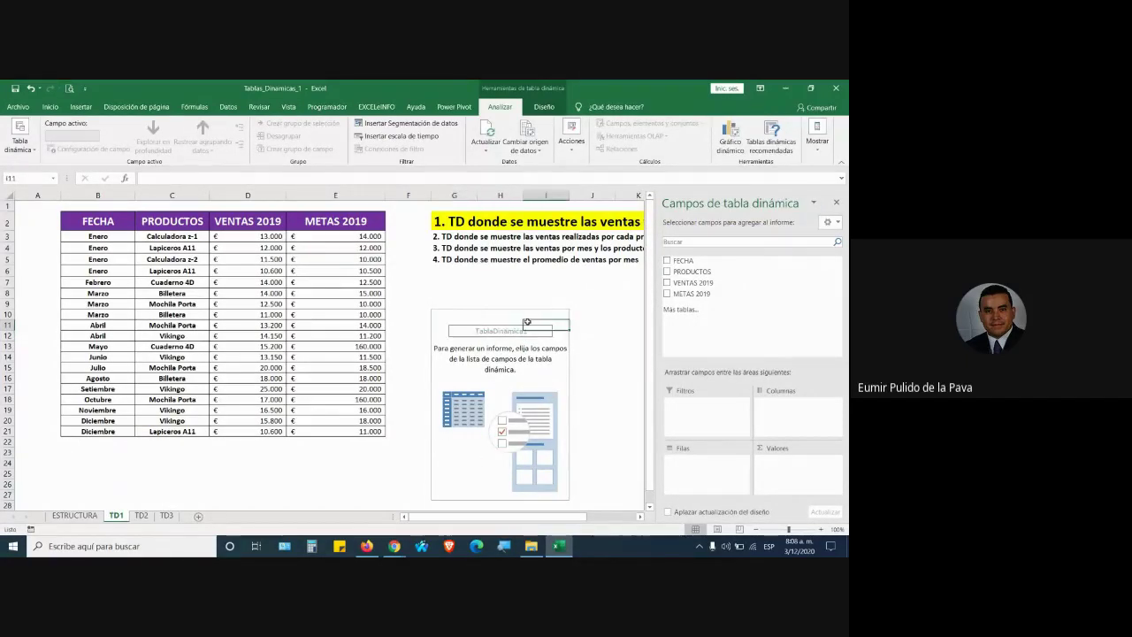
left_click(301, 451)
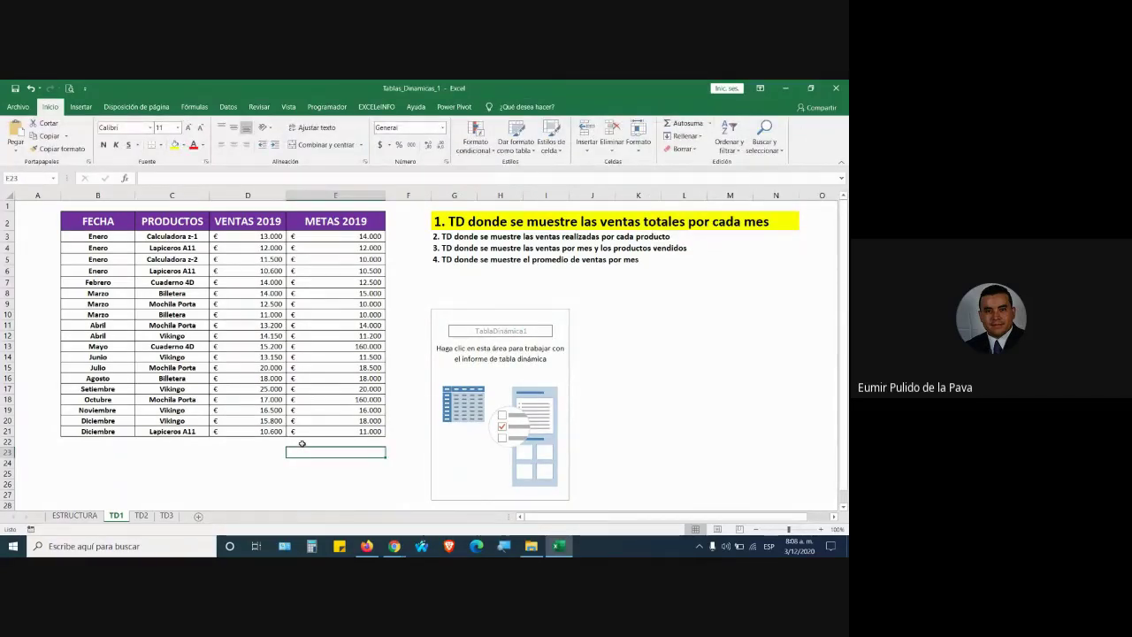
right_click(479, 316)
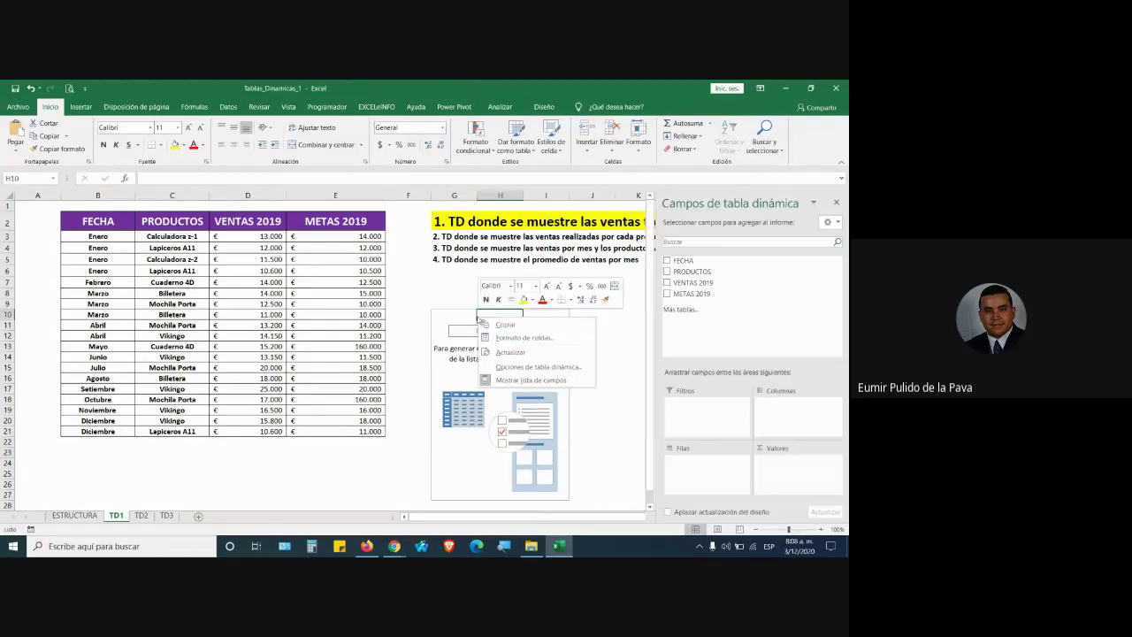
left_click(270, 448)
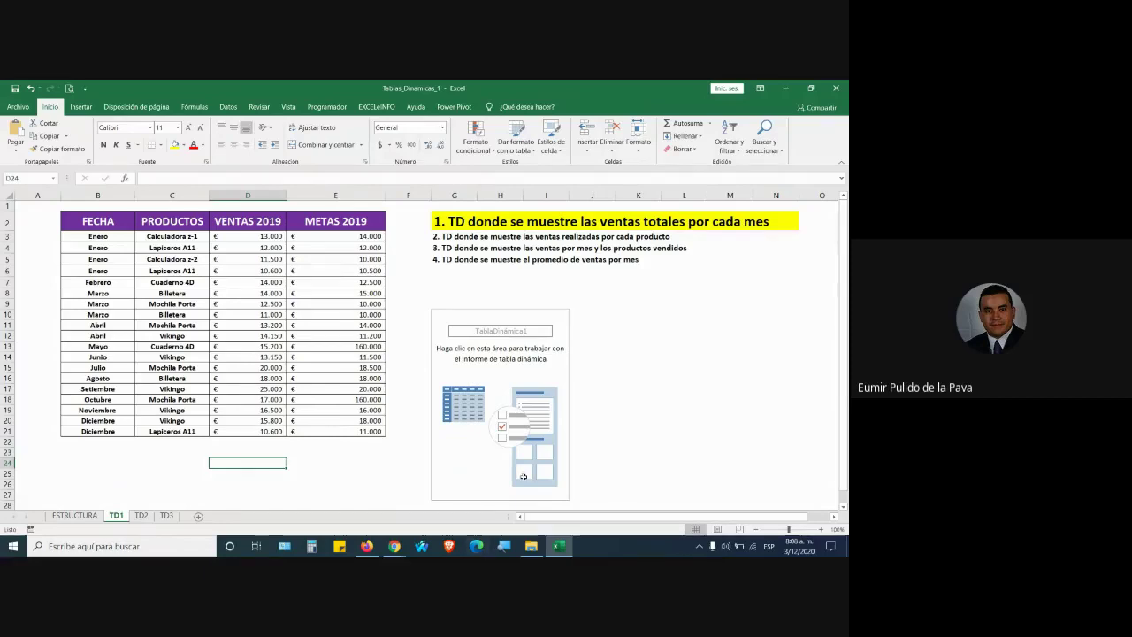
left_click(515, 319)
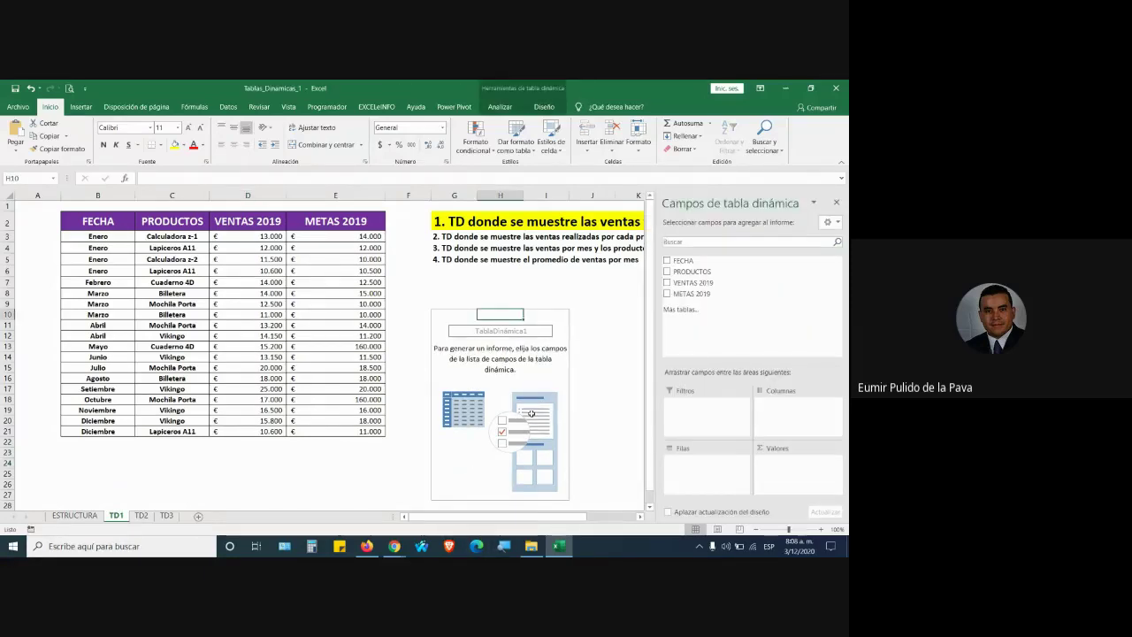
left_click(836, 202)
right_click(513, 357)
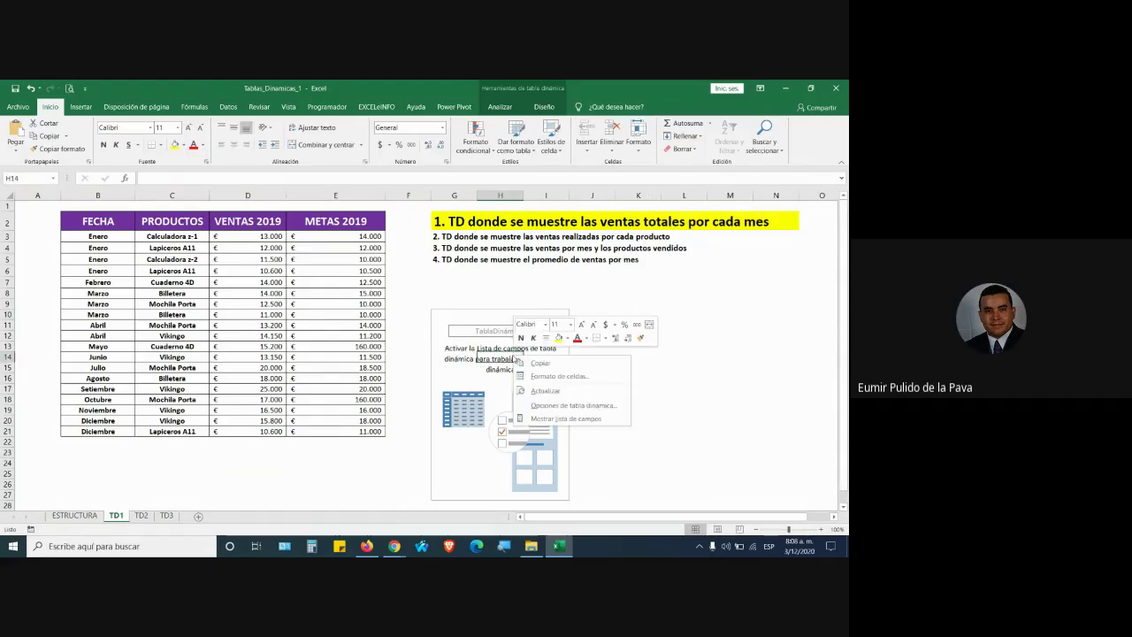
left_click(534, 418)
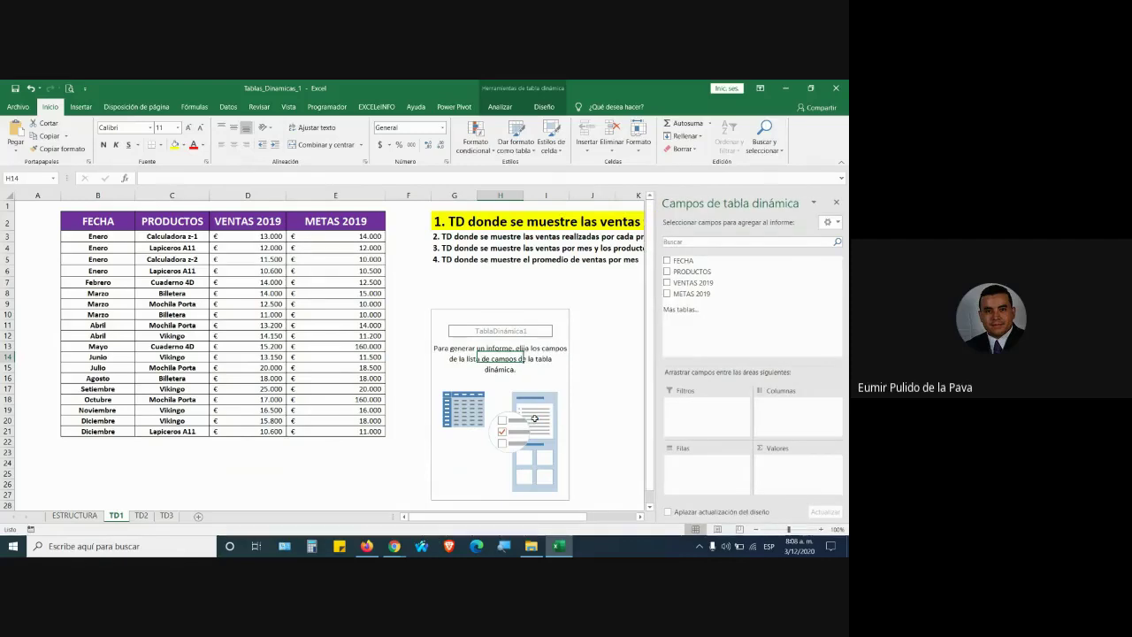
left_click(529, 223)
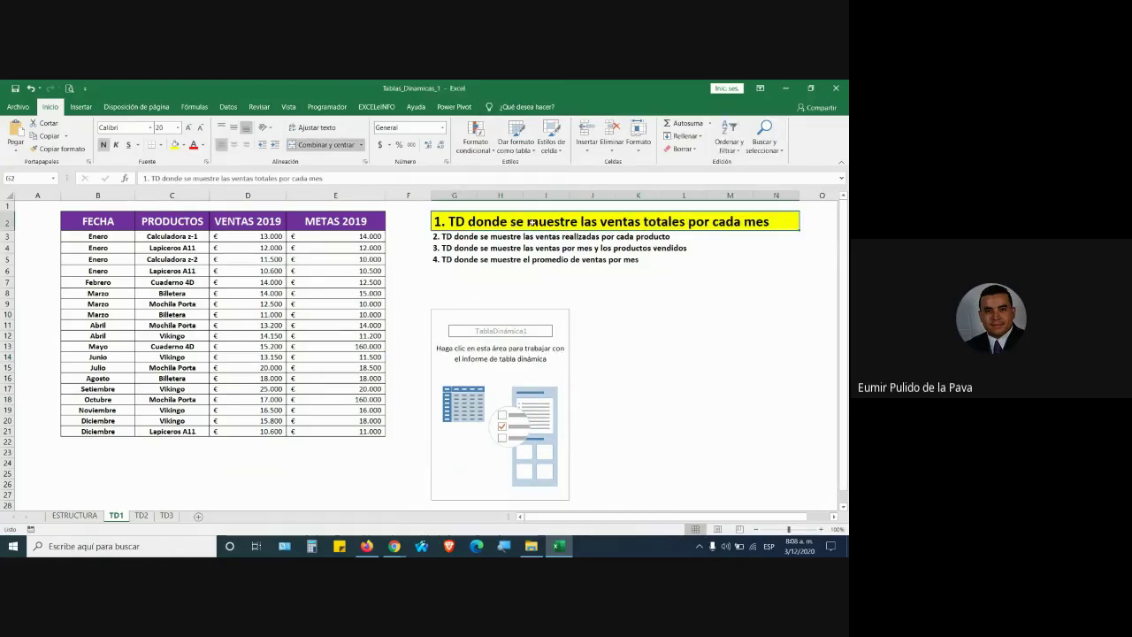
left_click(508, 375)
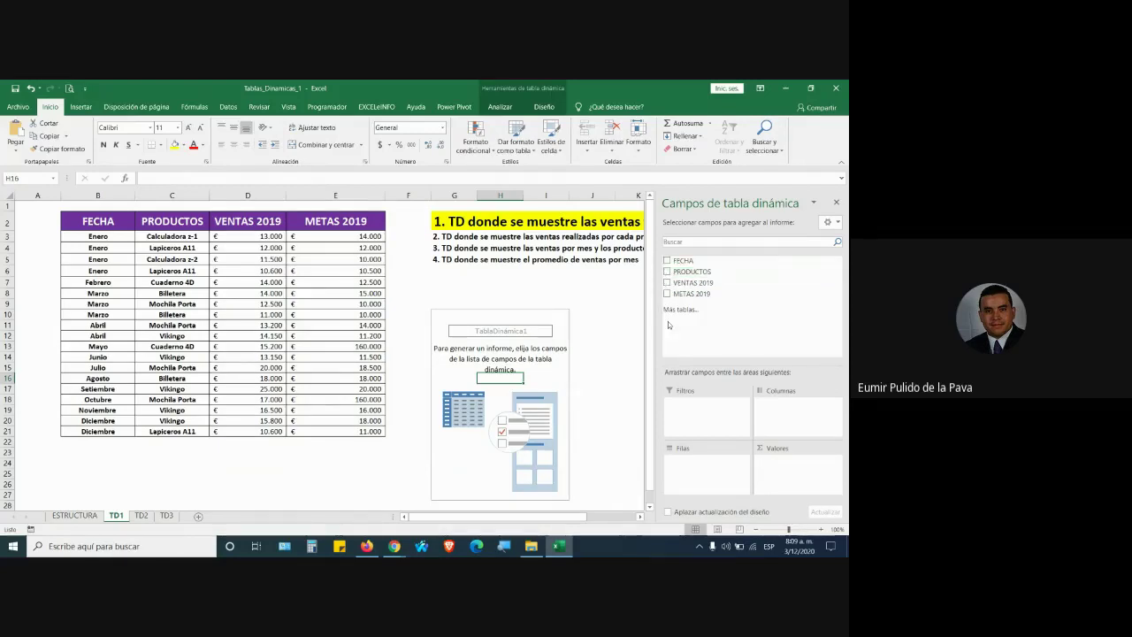
- Admit the next Meet guest and return to the Excel workbook
mouse_move(394, 546)
left_click(327, 490)
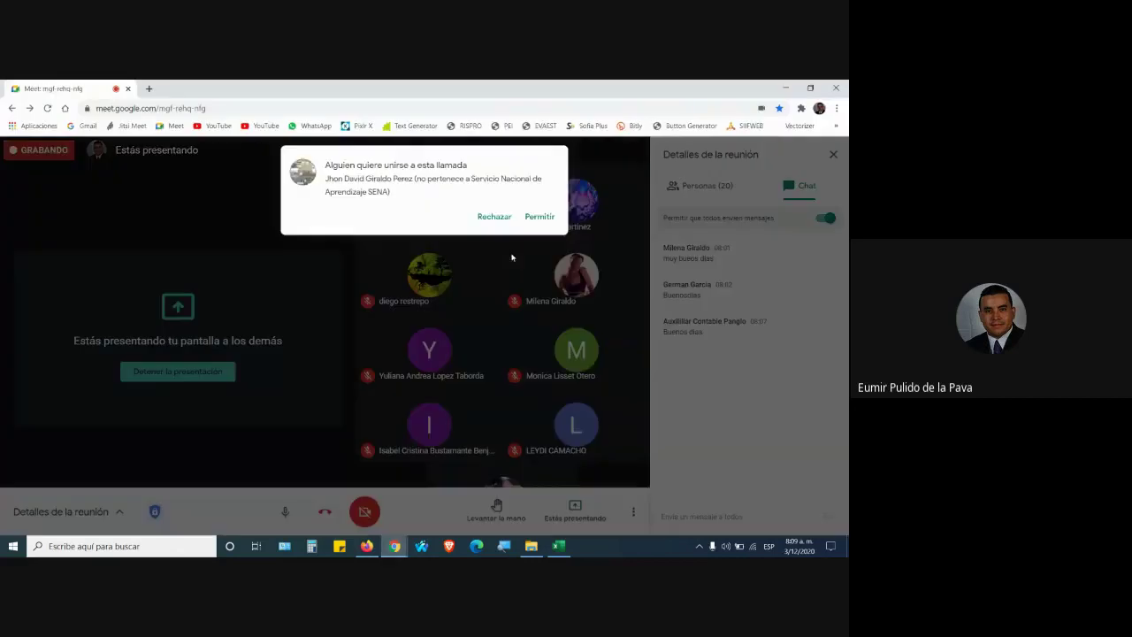
left_click(532, 218)
key("alt+Tab")
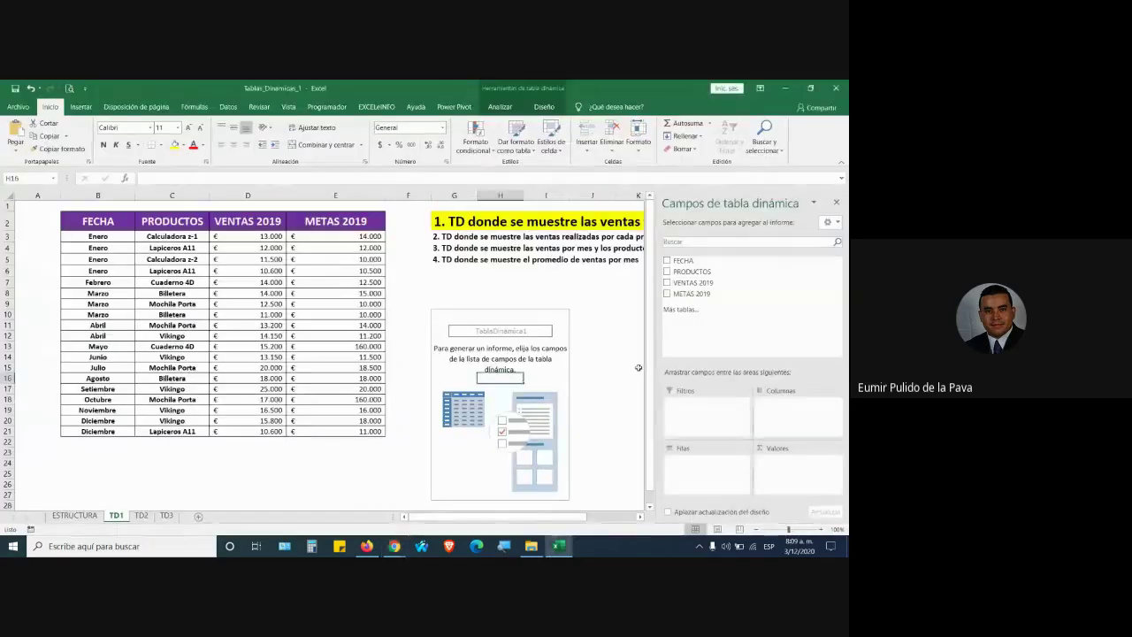
left_click(667, 260)
left_click(667, 272)
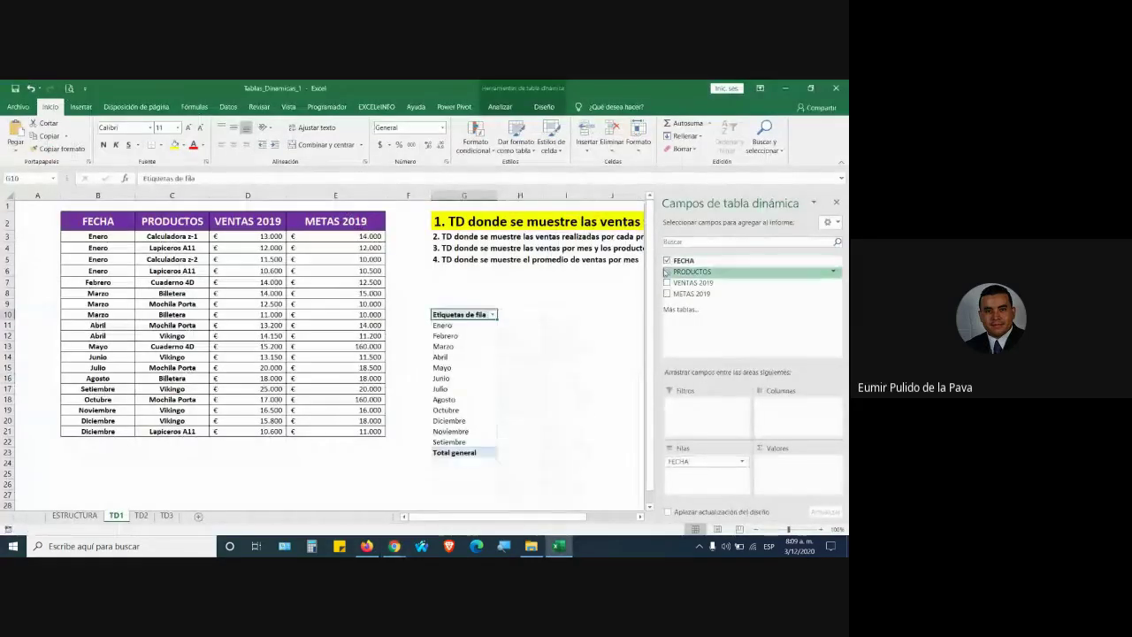
left_click(667, 283)
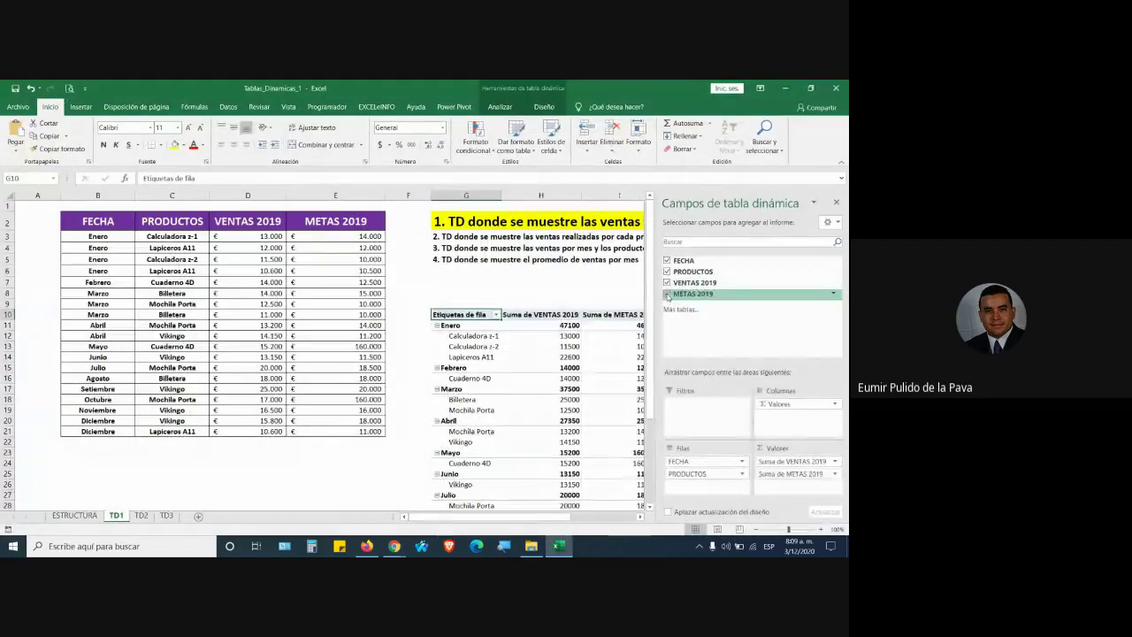
left_click(667, 283)
left_click(666, 272)
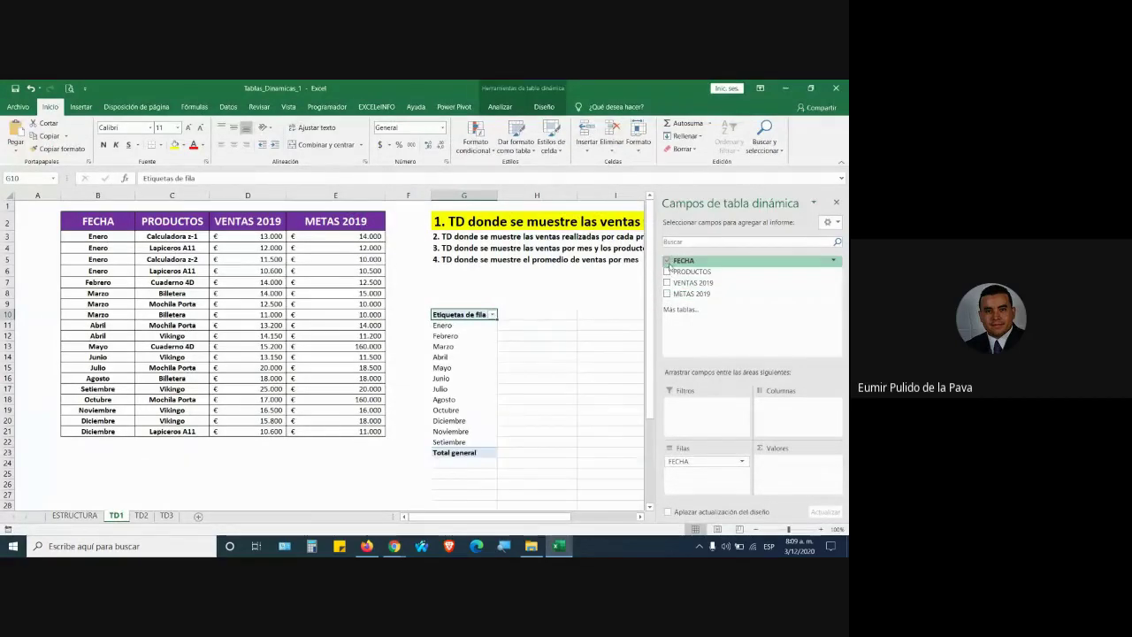
left_click_drag(705, 461, 721, 299)
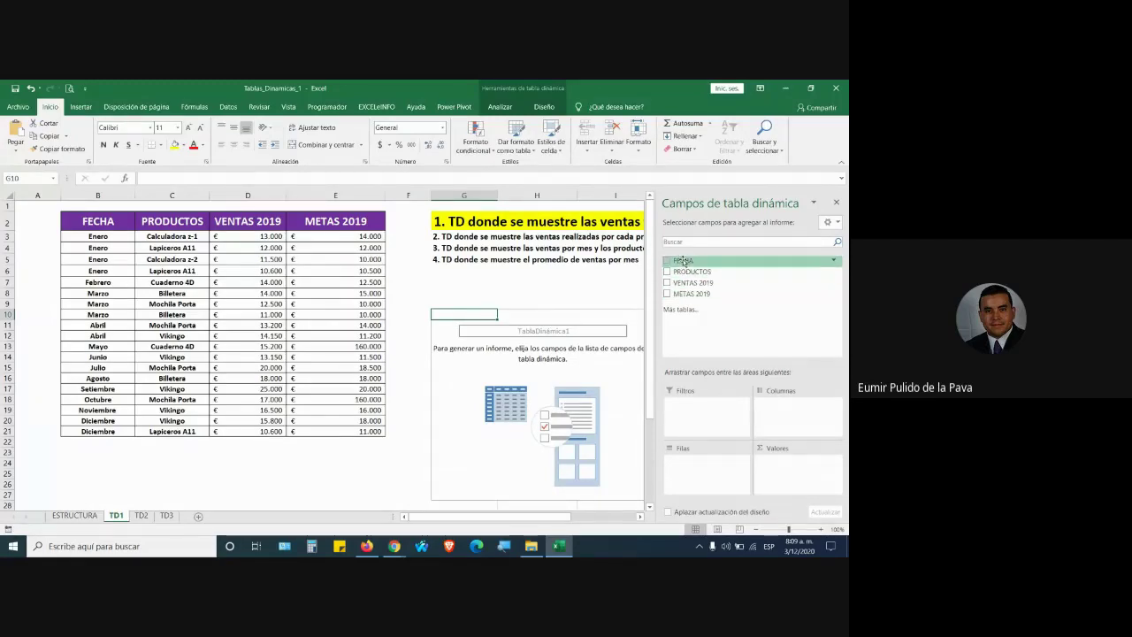
- Put FECHA in Filas, after trying Filtros and Columnas, so months list downward
left_click_drag(683, 260, 762, 321)
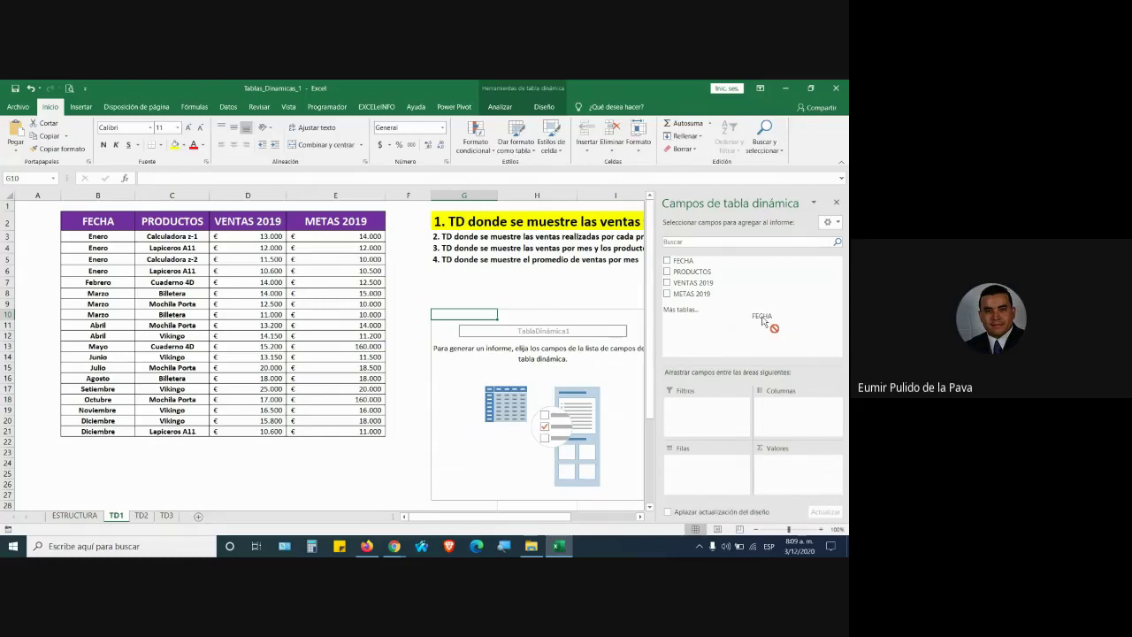
left_click_drag(763, 321, 717, 424)
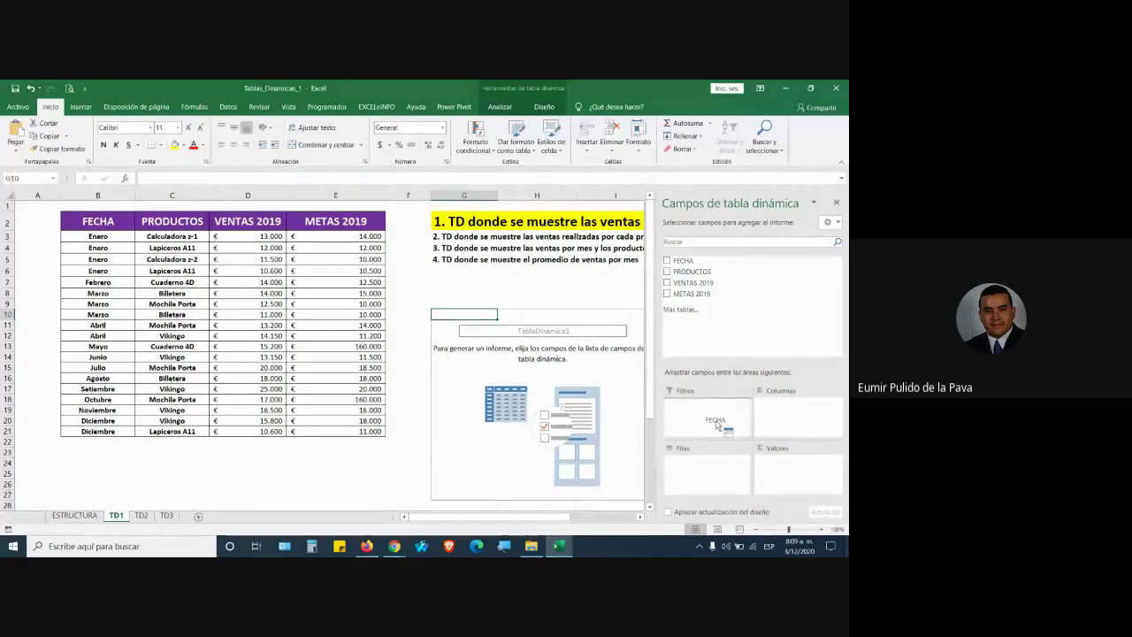
left_click_drag(717, 425, 704, 419)
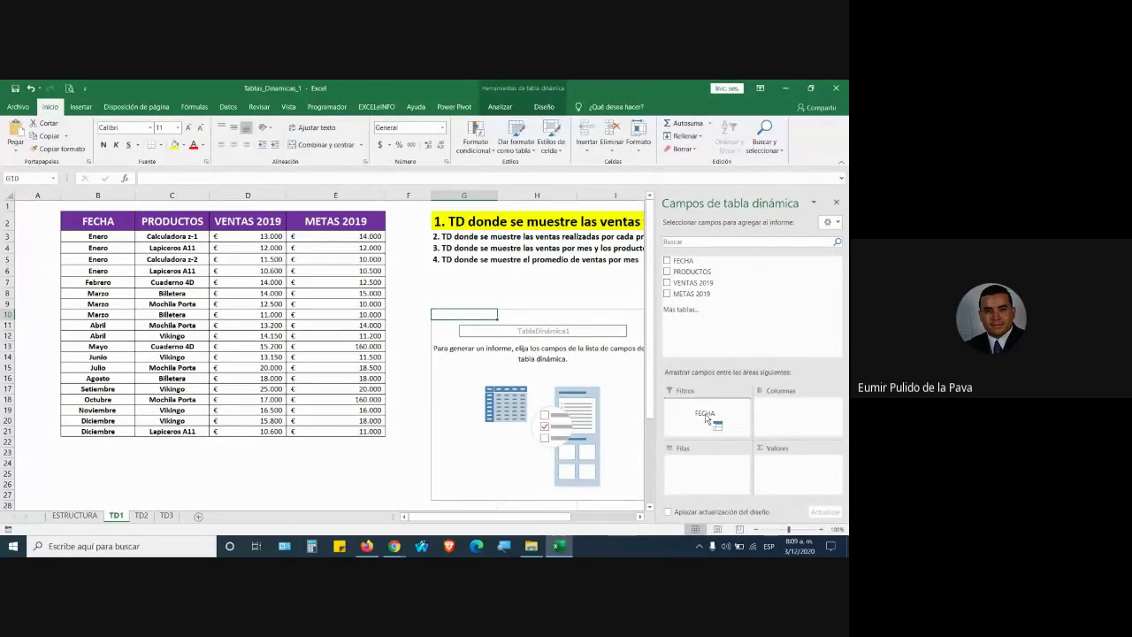
mouse_move(704, 418)
left_mouse_down()
mouse_move(798, 420)
mouse_move(788, 429)
left_mouse_up()
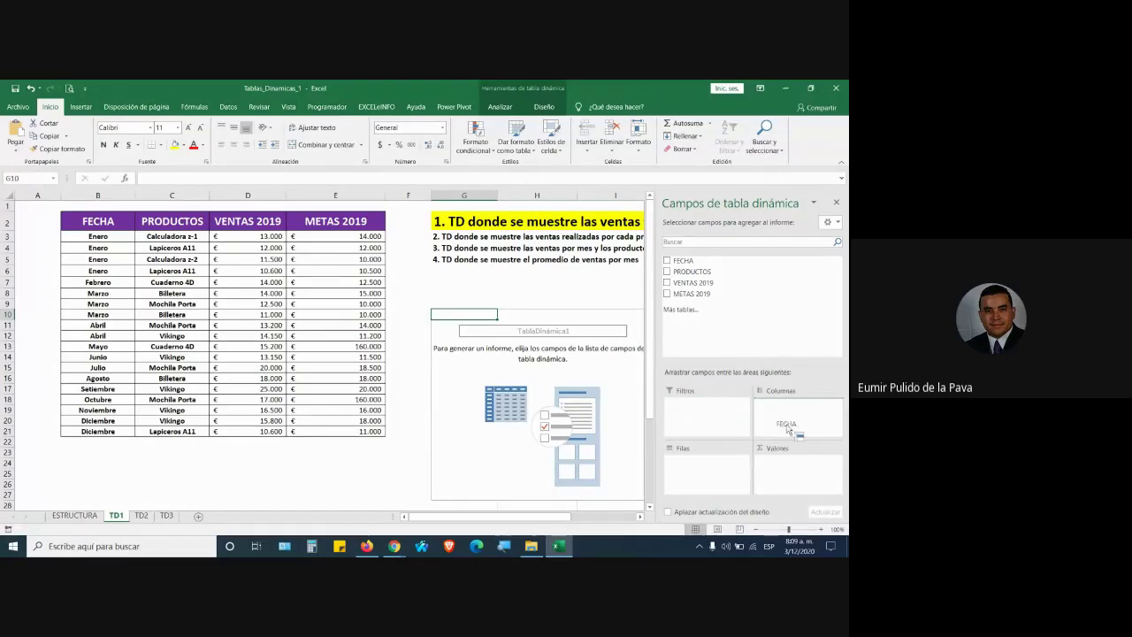
mouse_move(788, 429)
left_mouse_down()
mouse_move(709, 469)
mouse_move(784, 417)
left_mouse_up()
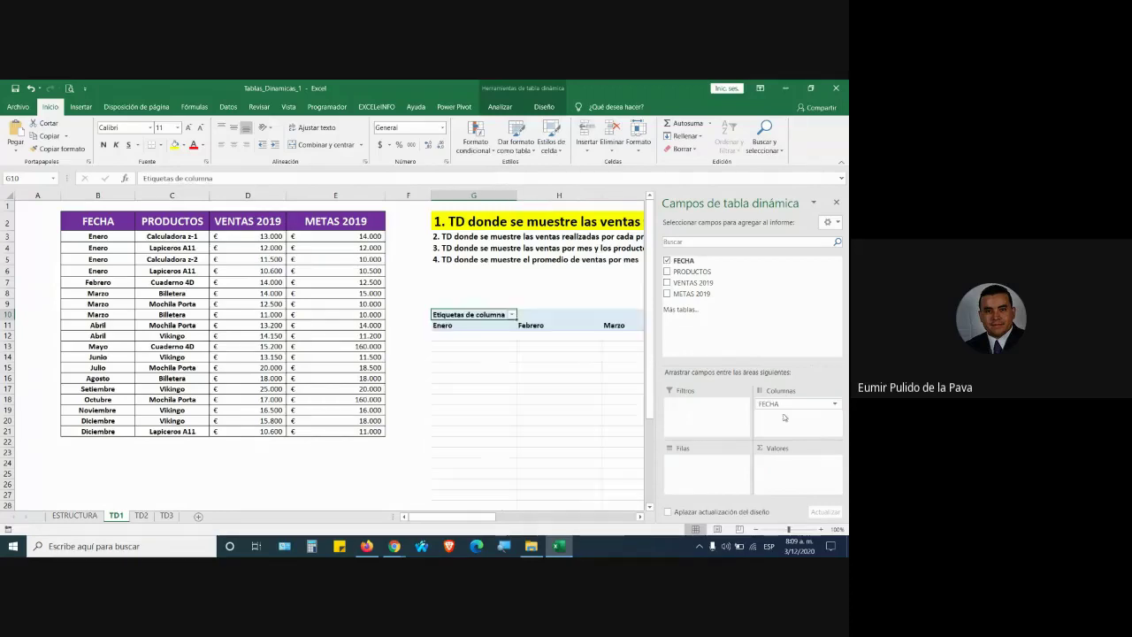
left_click(639, 516)
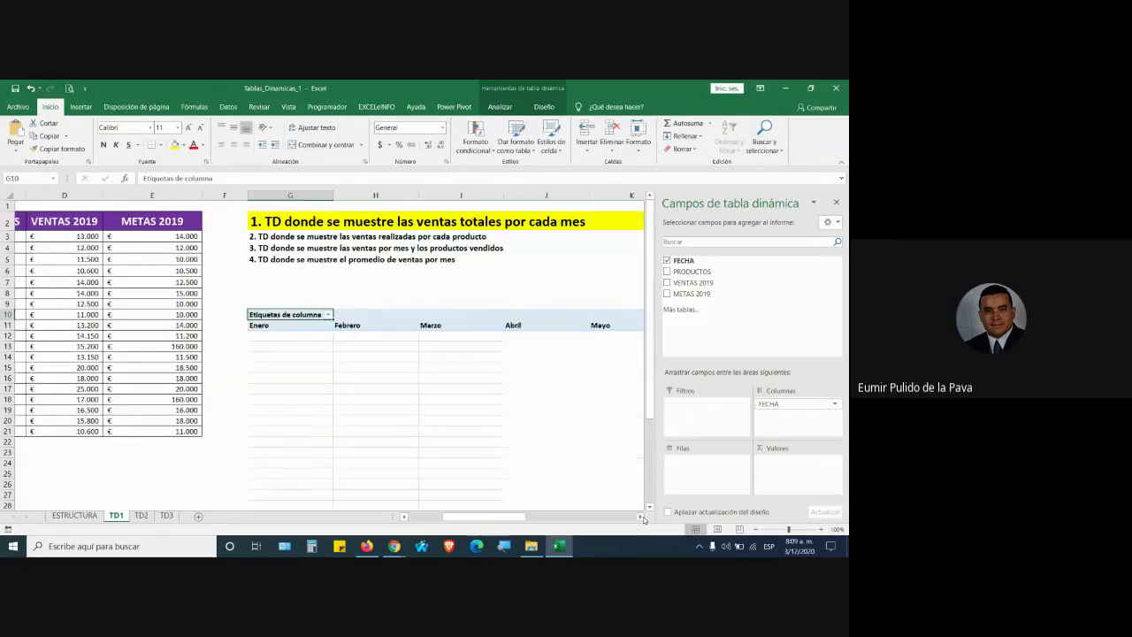
left_click(643, 516)
left_click(643, 516)
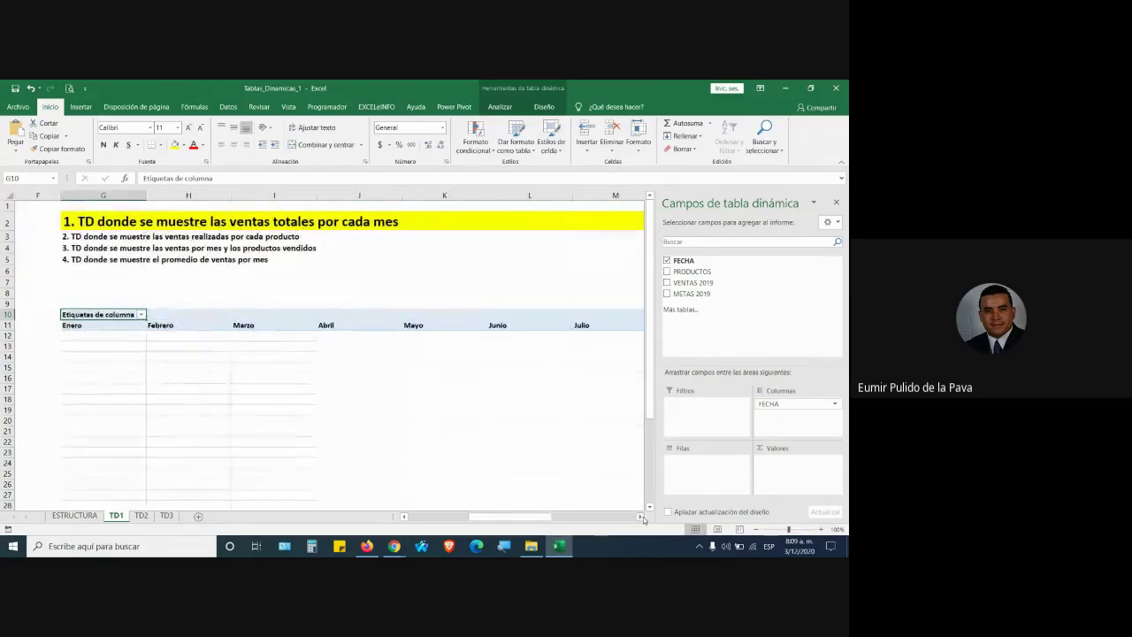
left_click(781, 405)
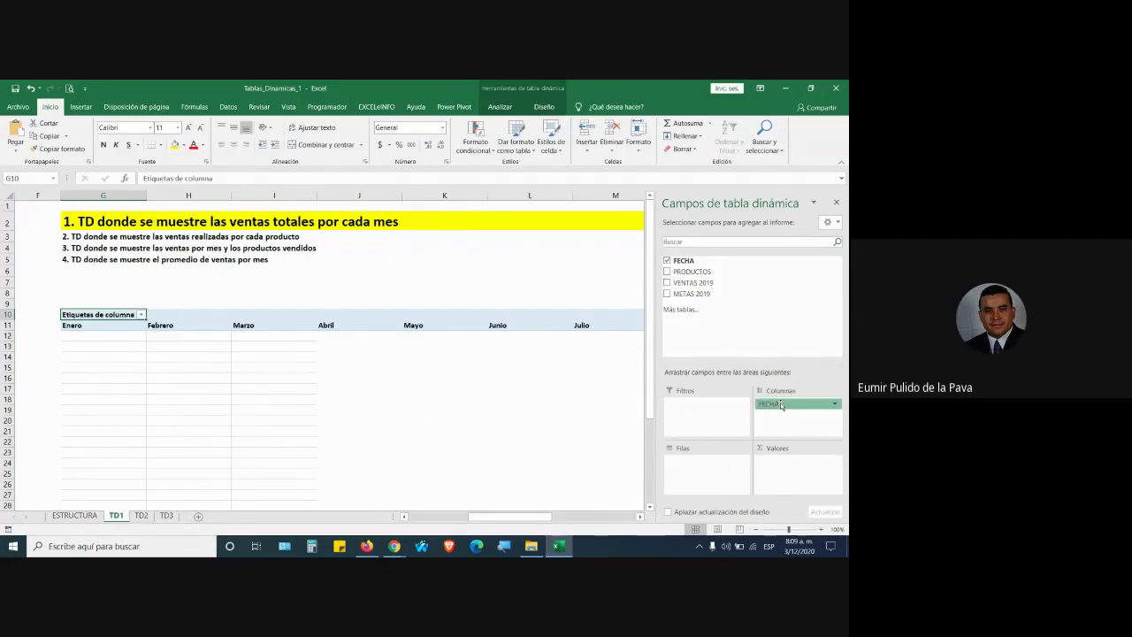
left_click_drag(781, 405, 715, 471)
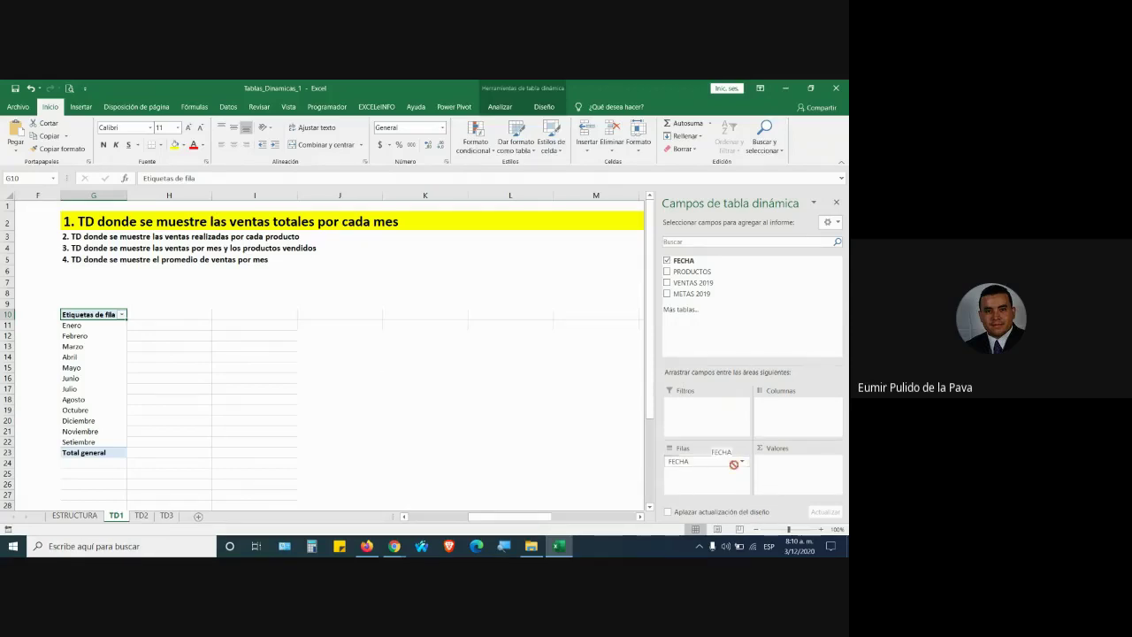
left_click_drag(698, 465, 787, 409)
mouse_move(725, 460)
left_mouse_down()
mouse_move(708, 405)
mouse_move(717, 467)
mouse_move(707, 462)
left_mouse_up()
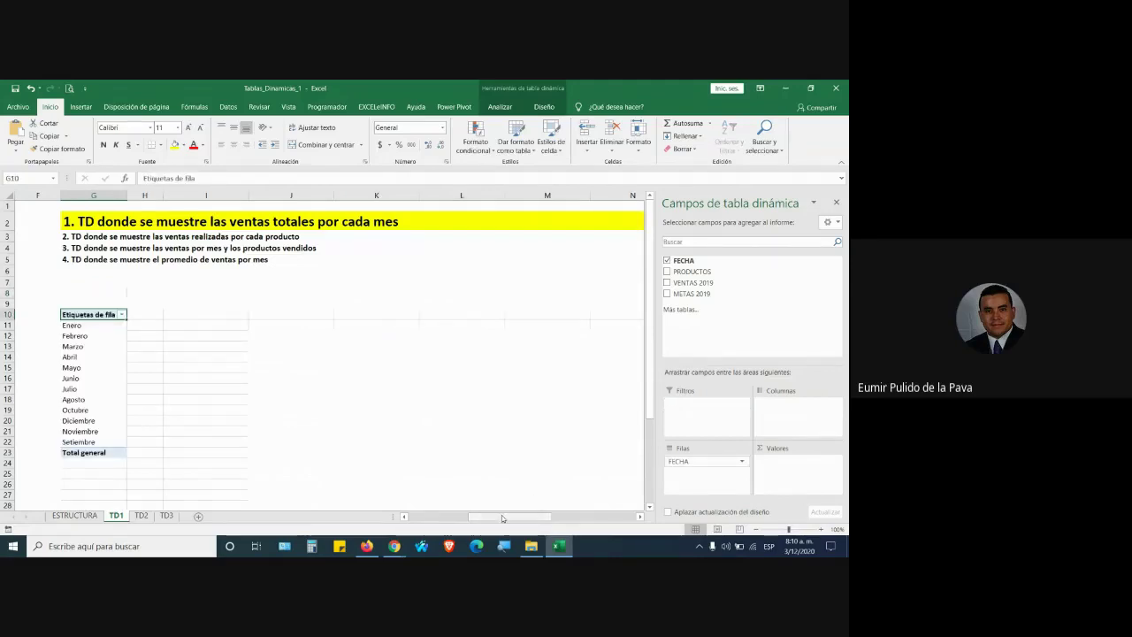
left_click_drag(489, 518, 452, 517)
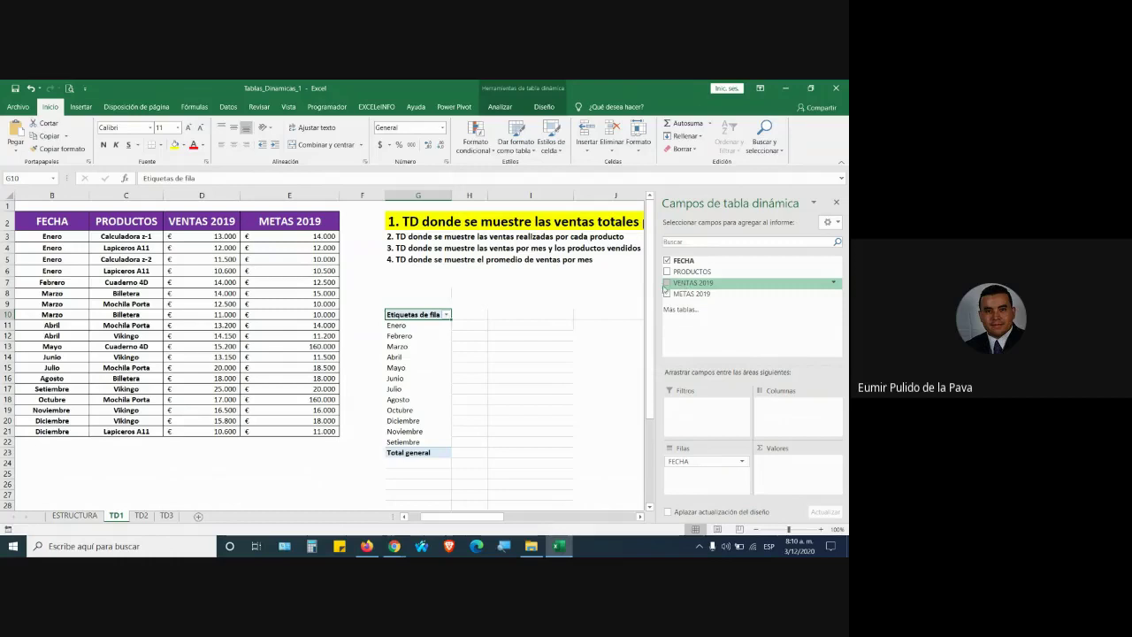
- Add Suma de VENTAS 2019 as values, totalling 277200, and select the monthly totals
left_click(668, 283)
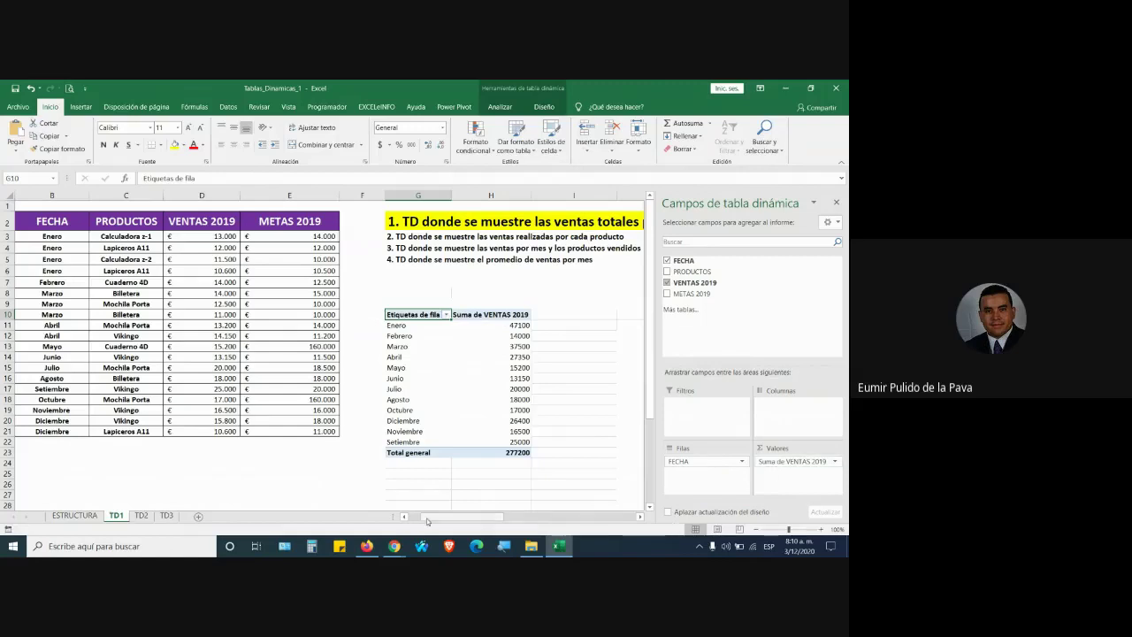
left_click_drag(443, 519, 428, 519)
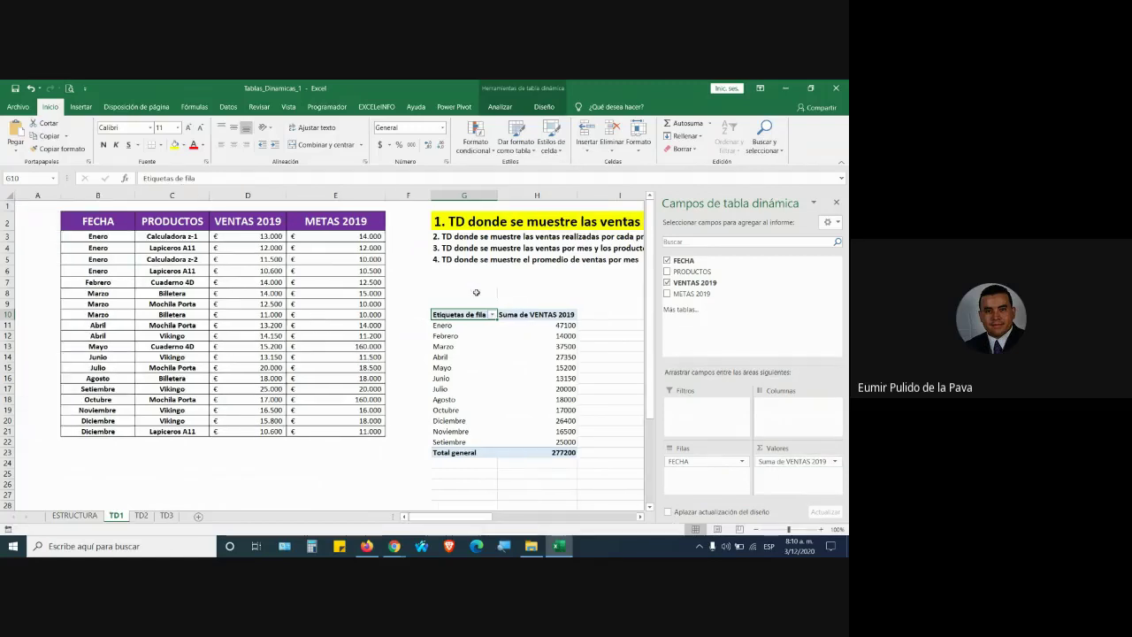
left_click_drag(531, 325, 531, 452)
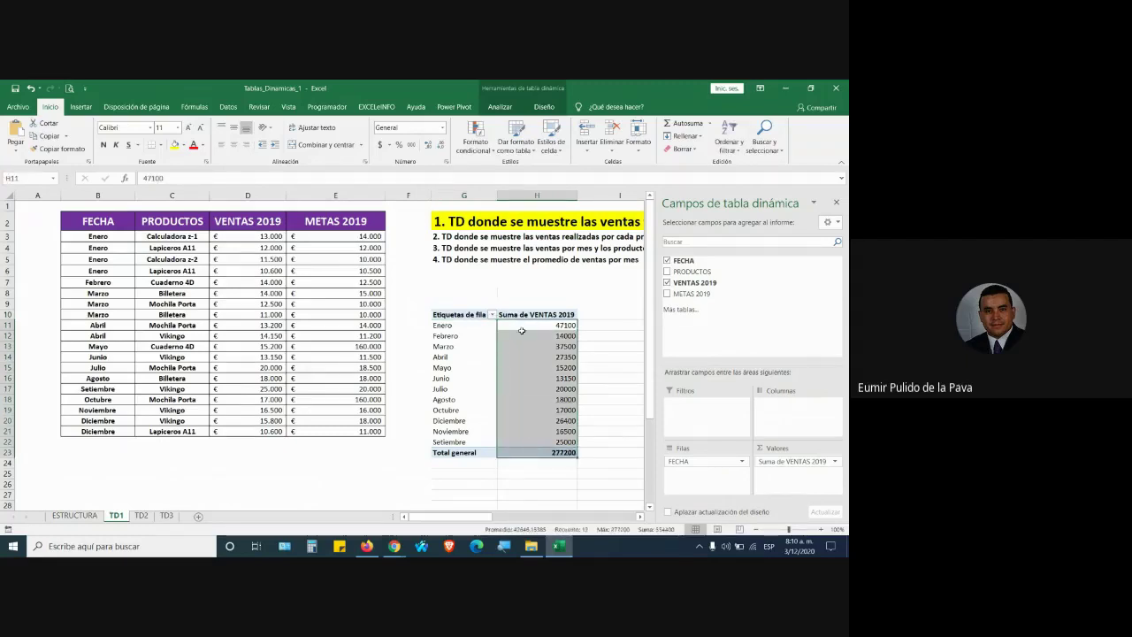
- Give the pivot's sales values an accounting $ format with no decimals, e.g. $ 47.100
left_click(381, 145)
left_click(440, 145)
left_click(440, 145)
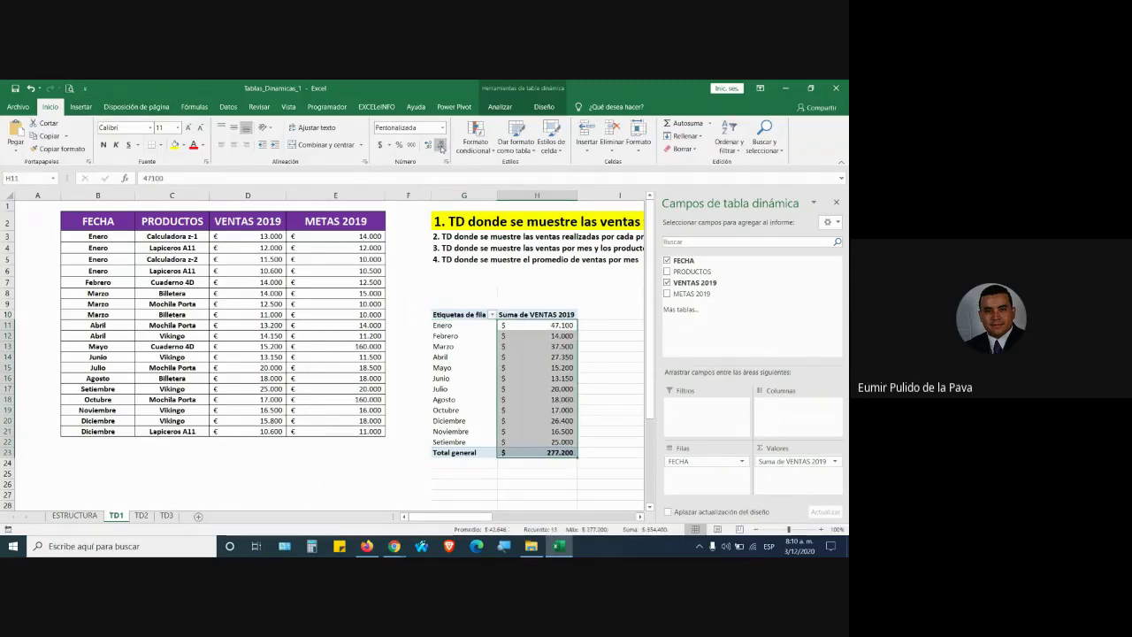
- Check the Google Meet call window, then return to Excel and select an empty cell below the pivot
left_click(395, 545)
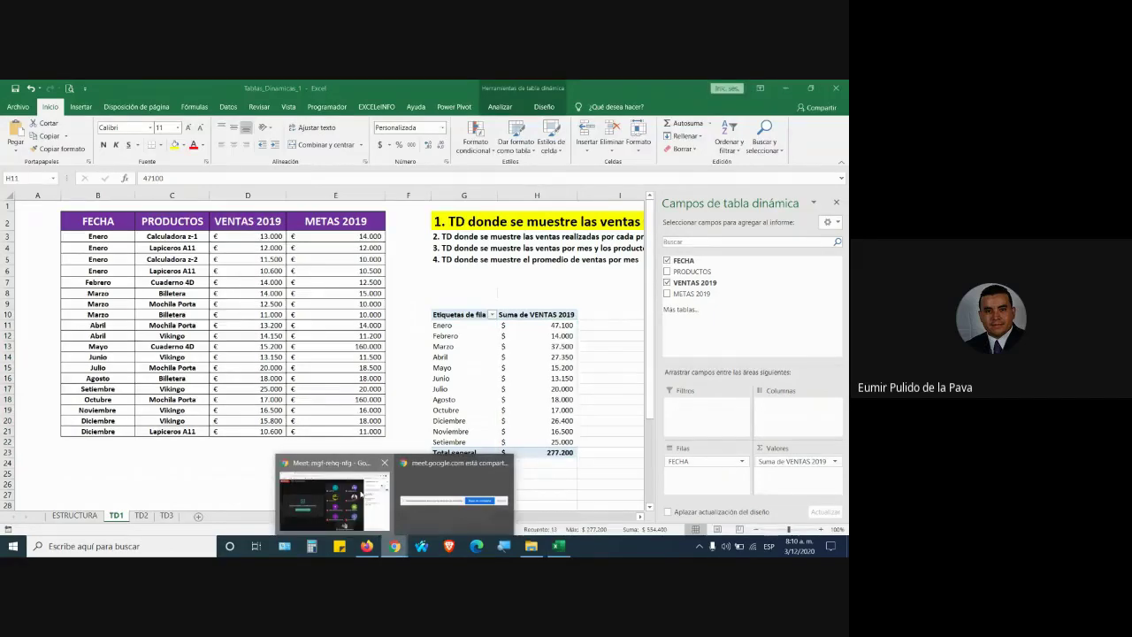
left_click(332, 499)
left_click(540, 218)
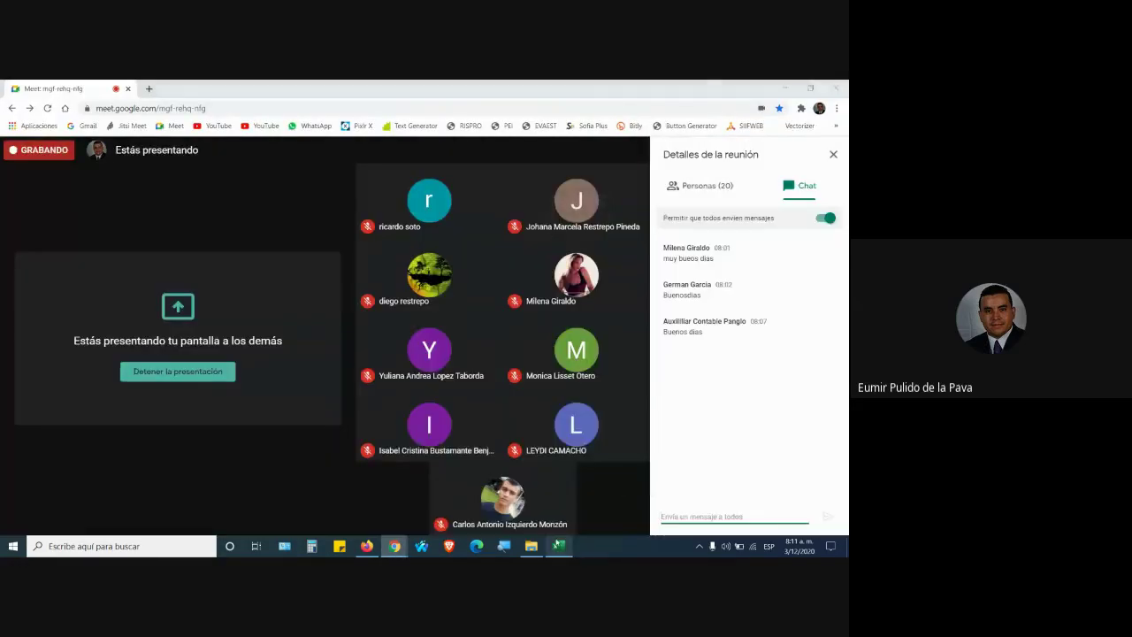
left_click(559, 546)
scroll(306, 459, "down", 1)
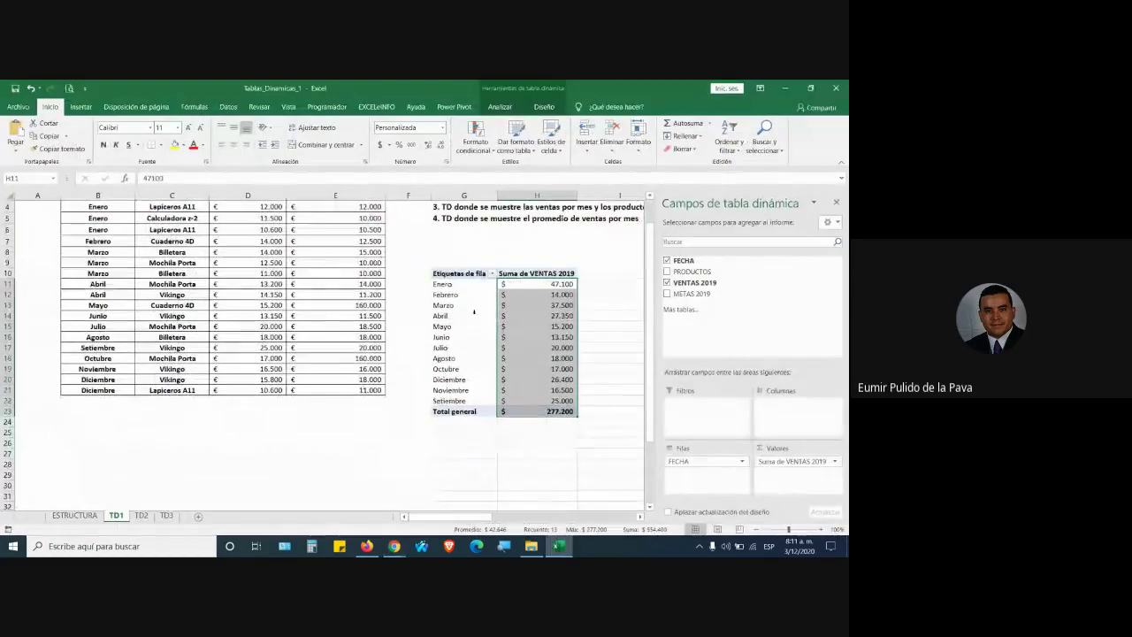
left_click(203, 423)
- Type Enero in D24 and fill the months Enero through Agosto down column D
left_click(227, 424)
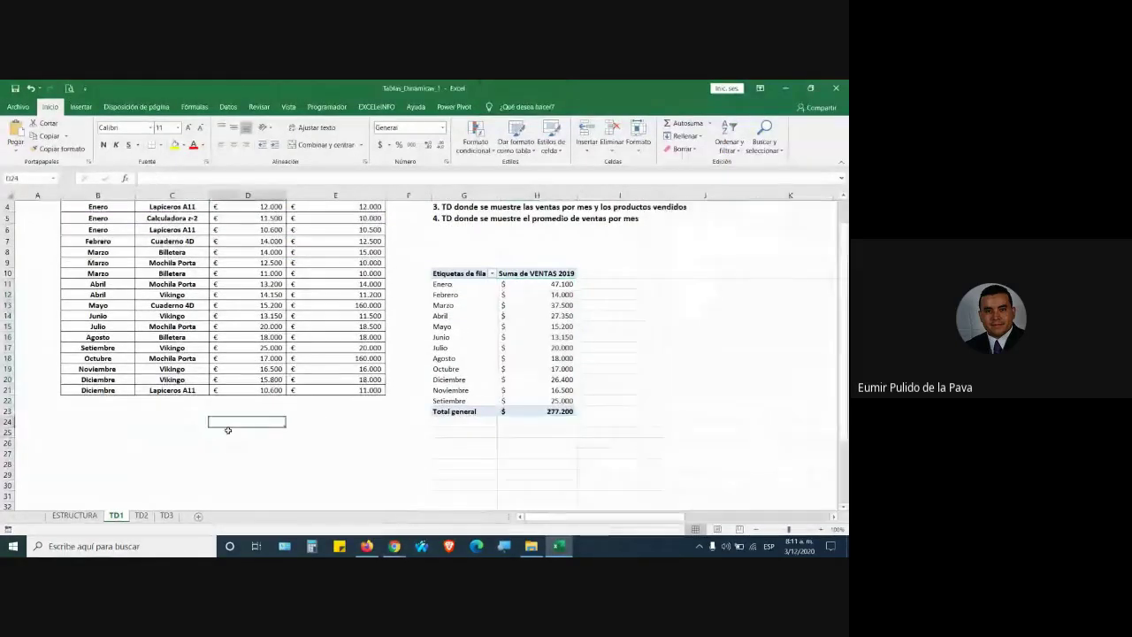
type("Ene")
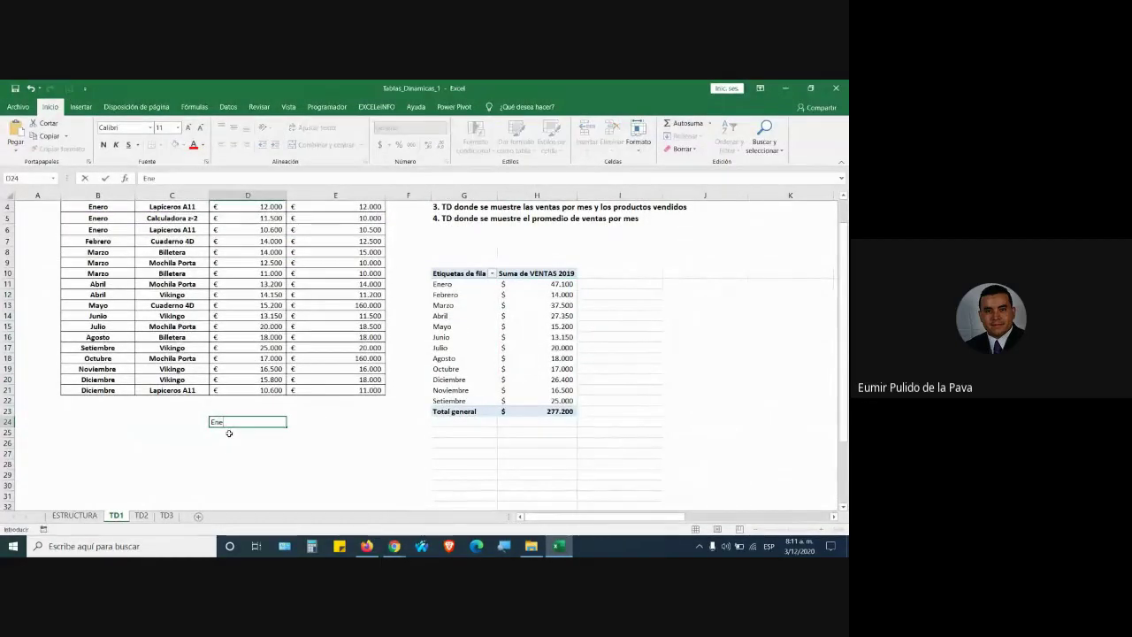
type("ro")
key("Return")
left_click(247, 422)
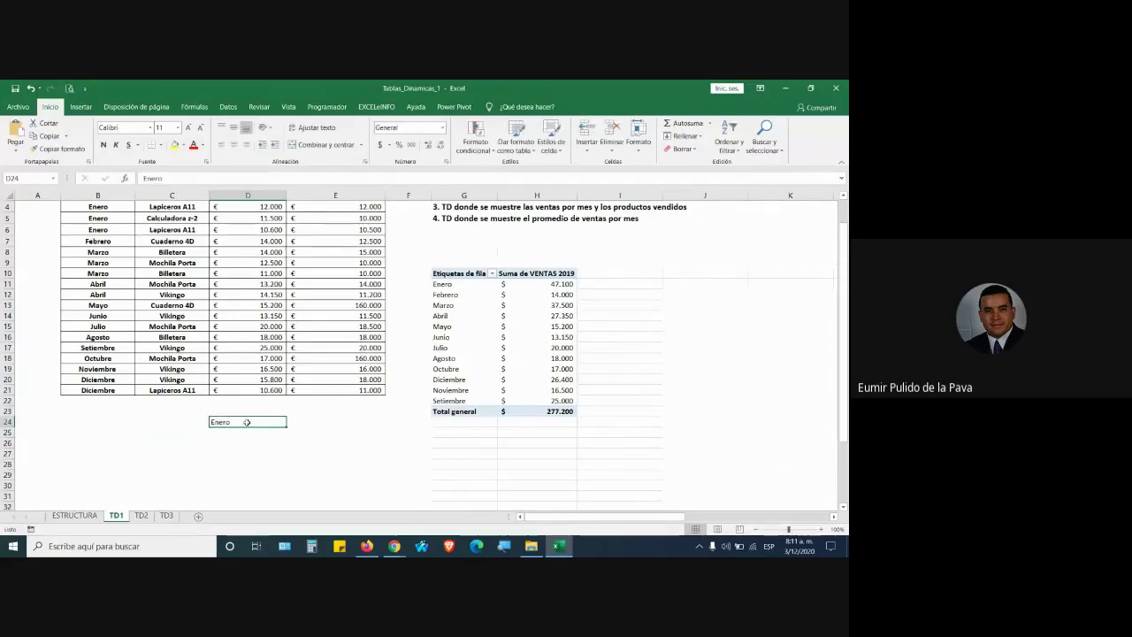
left_click_drag(286, 426, 285, 498)
- In E24 enter =SUMAR.SI(B3:B21;D24;D3:D21) to total Enero's VENTAS 2019, returning 47100
left_click(345, 420)
type("=")
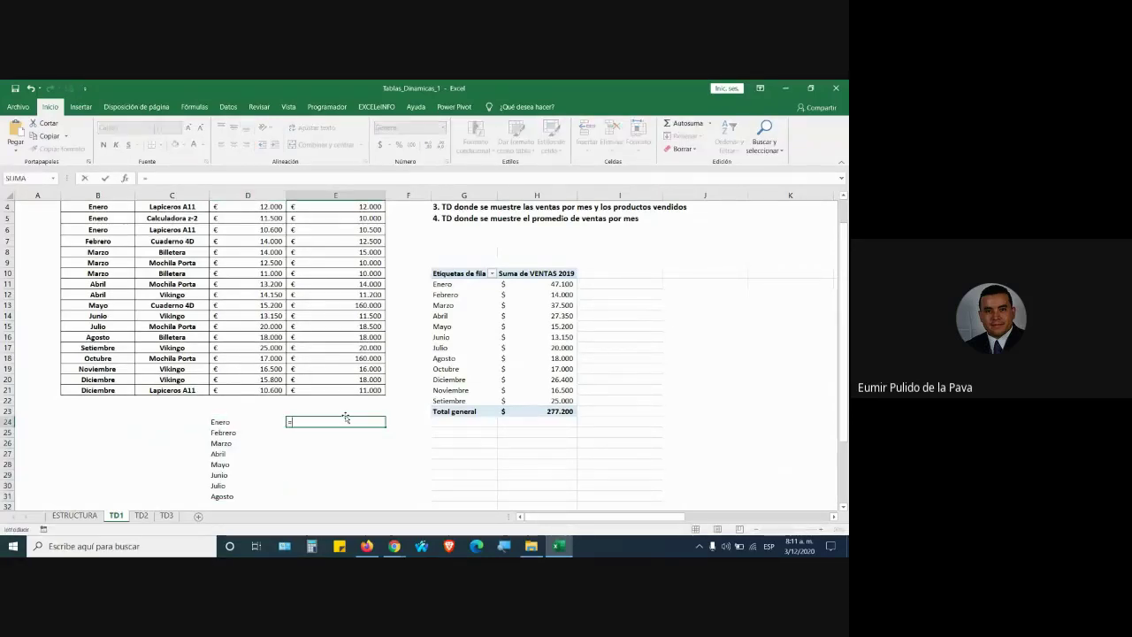
type("suma")
key("Down")
key("Down")
key("Down")
key("Down")
key("Tab")
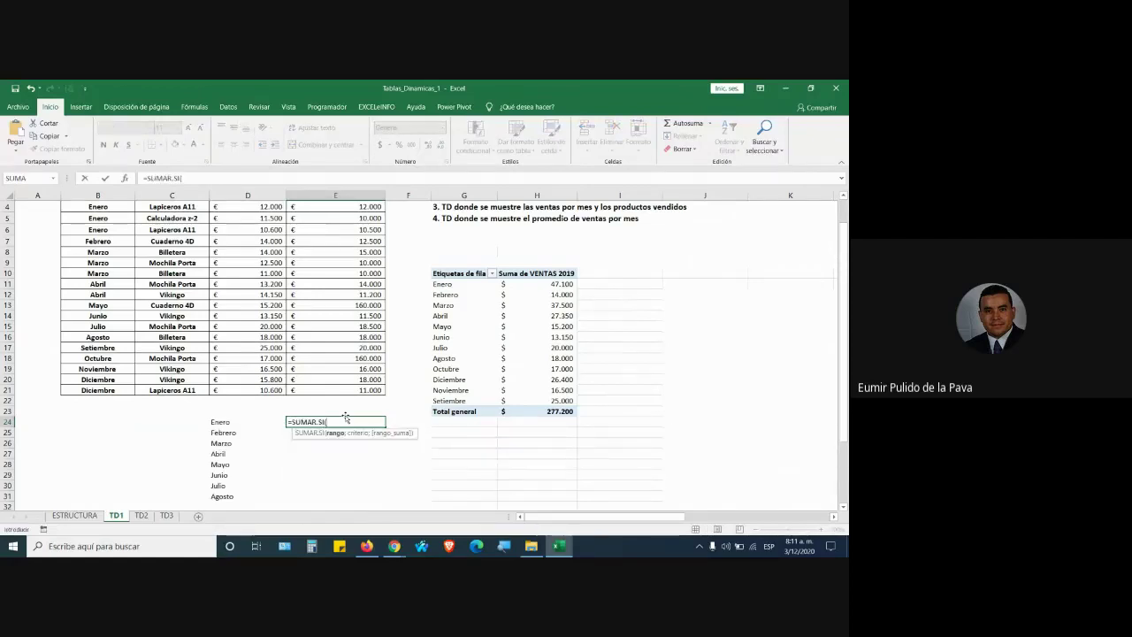
scroll(154, 374, "up", 1)
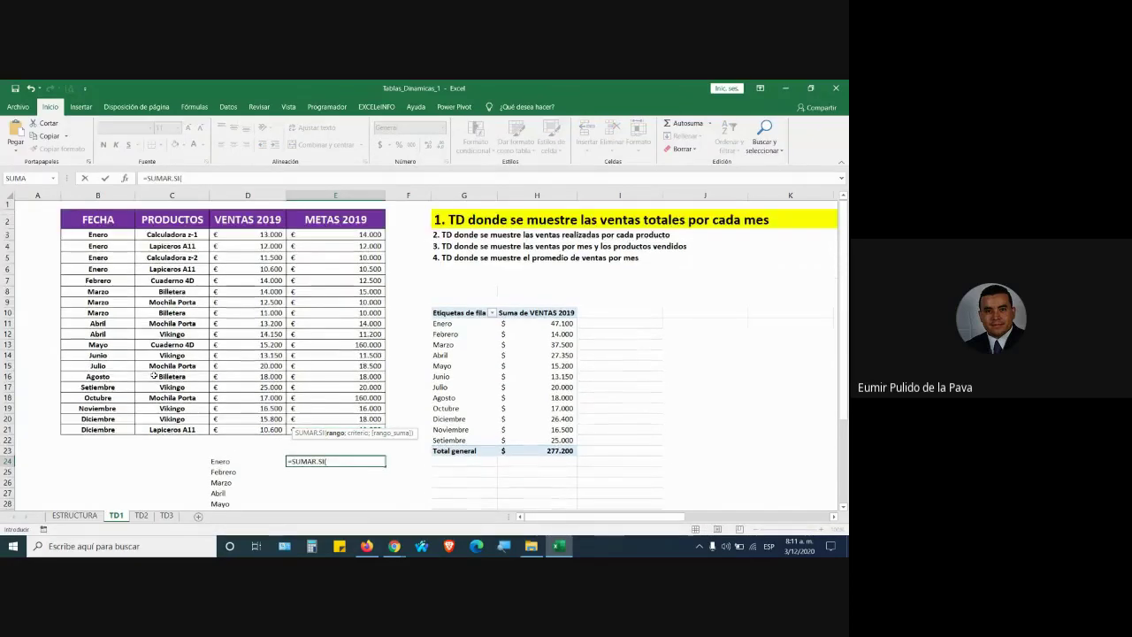
left_click_drag(93, 236, 93, 430)
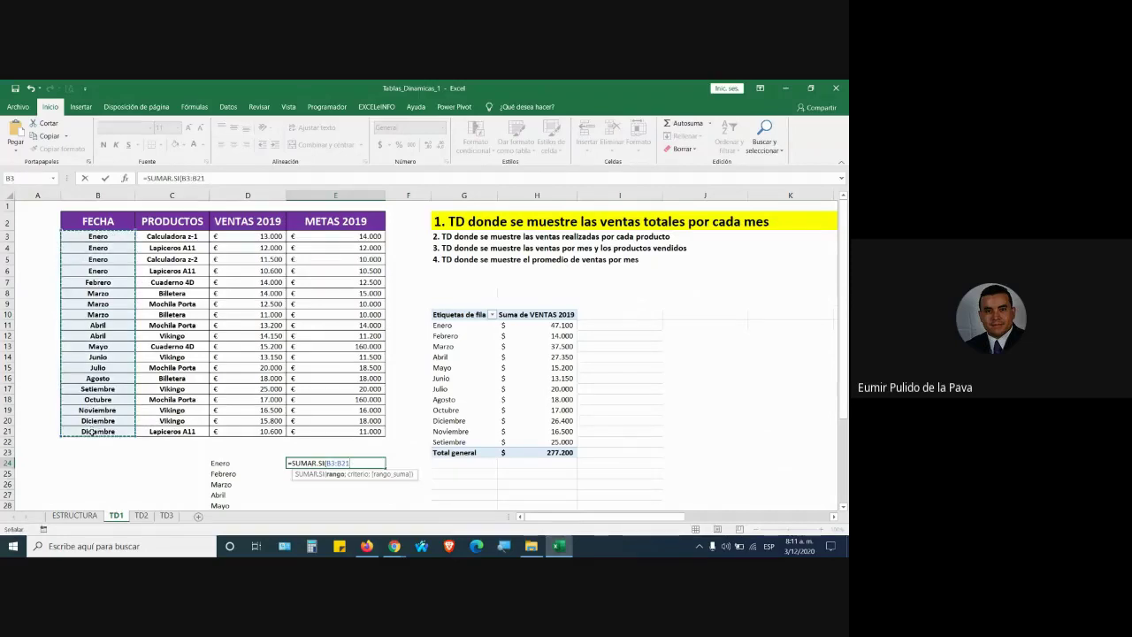
type(";")
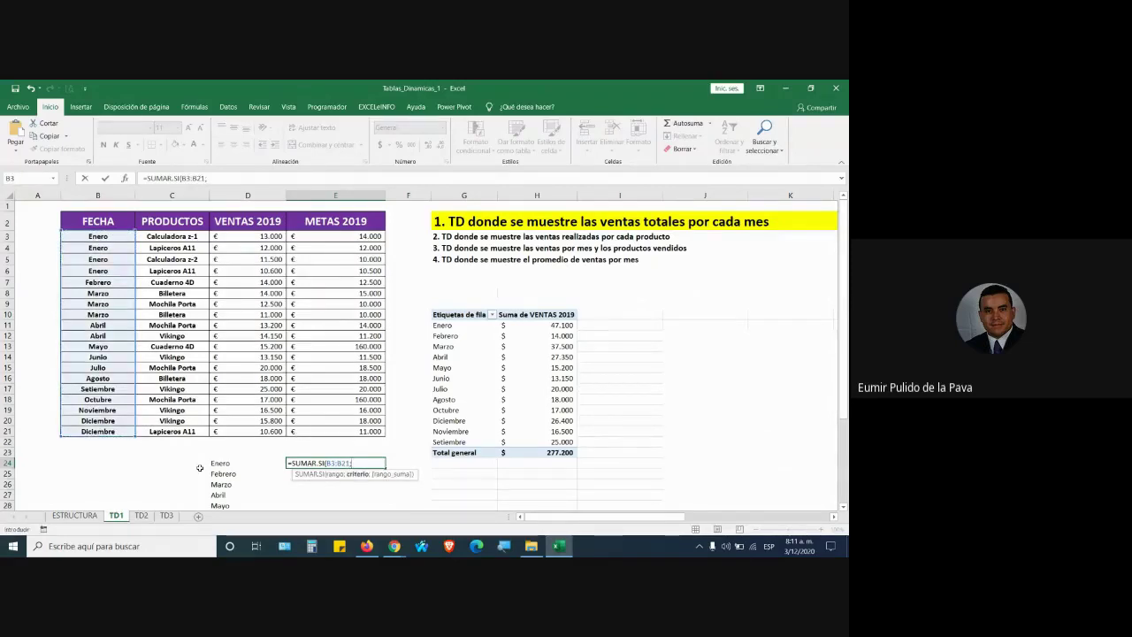
left_click(212, 463)
type(";")
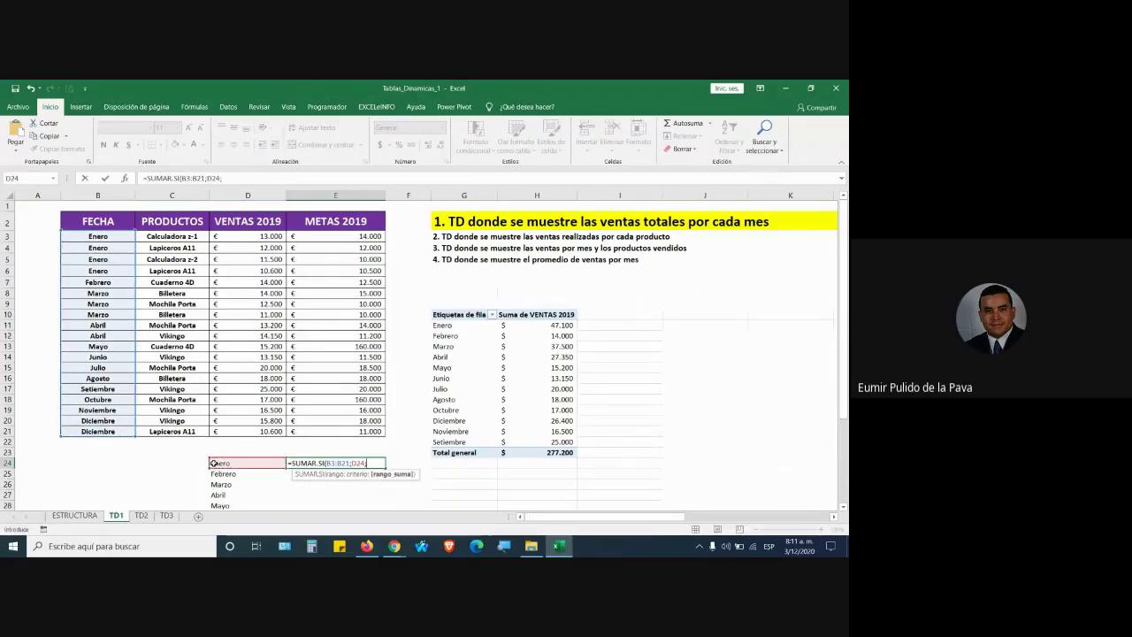
left_click_drag(260, 235, 256, 430)
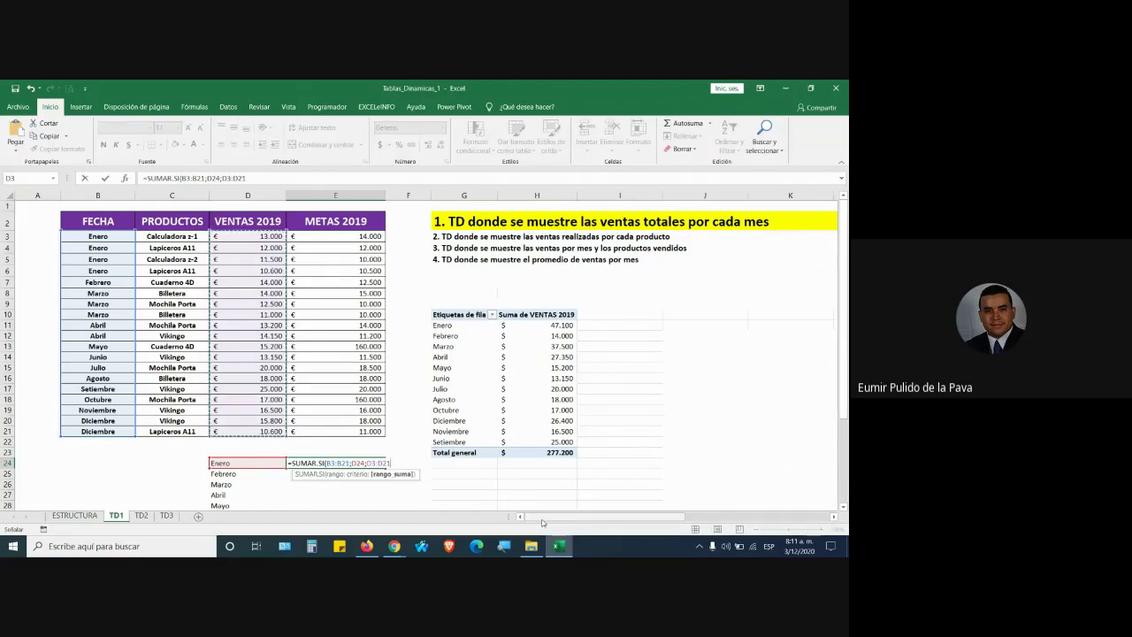
type(")")
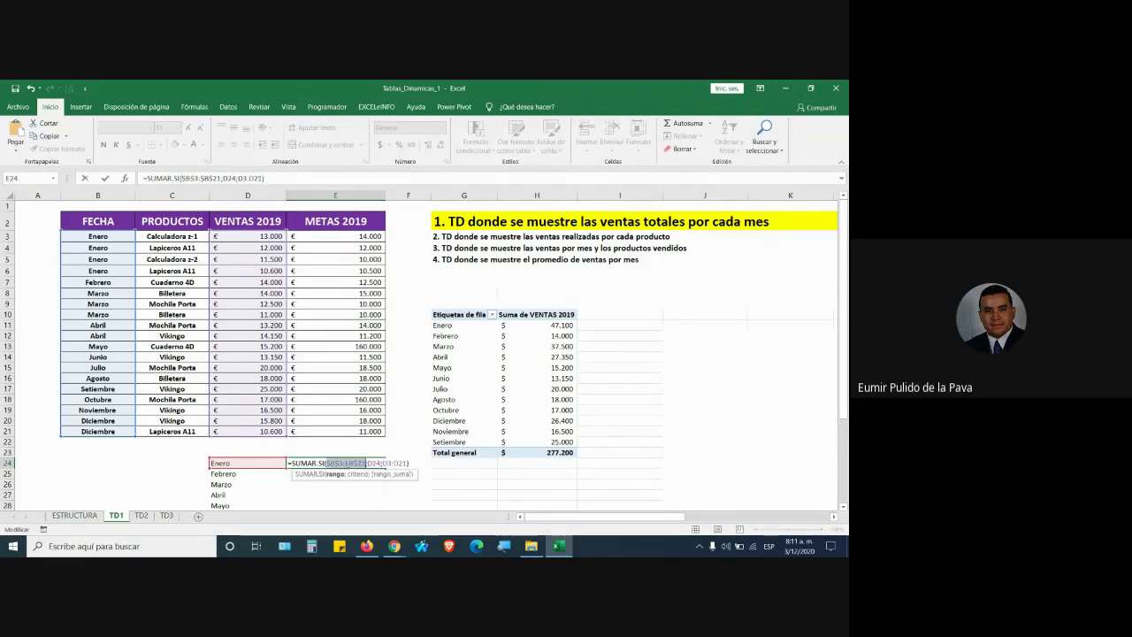
key("Return")
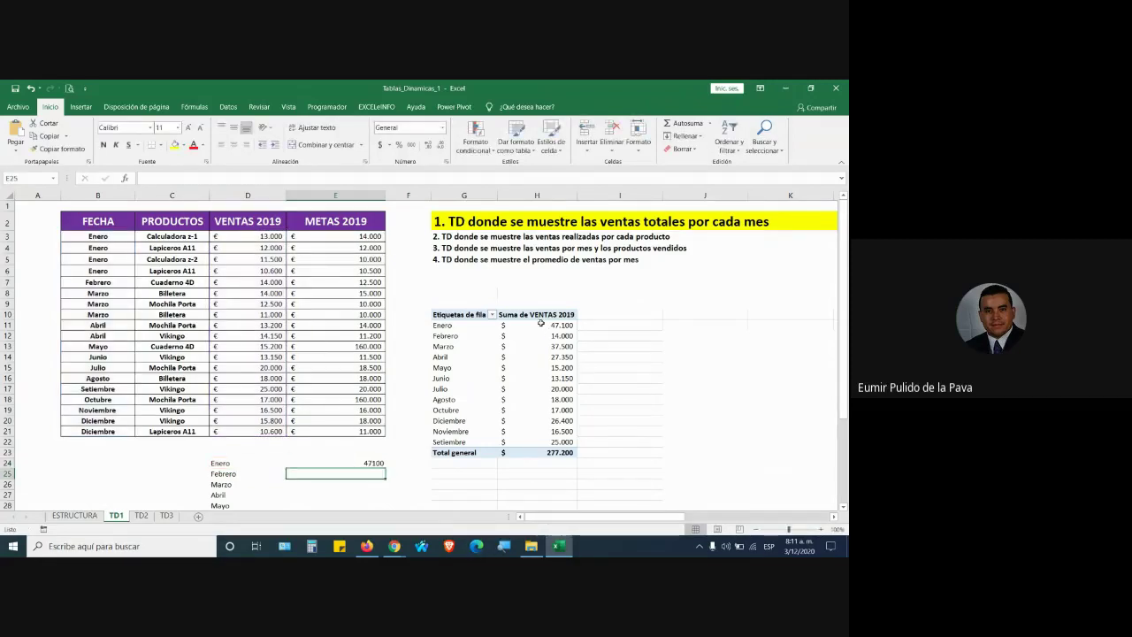
left_click(540, 323)
left_click(375, 461)
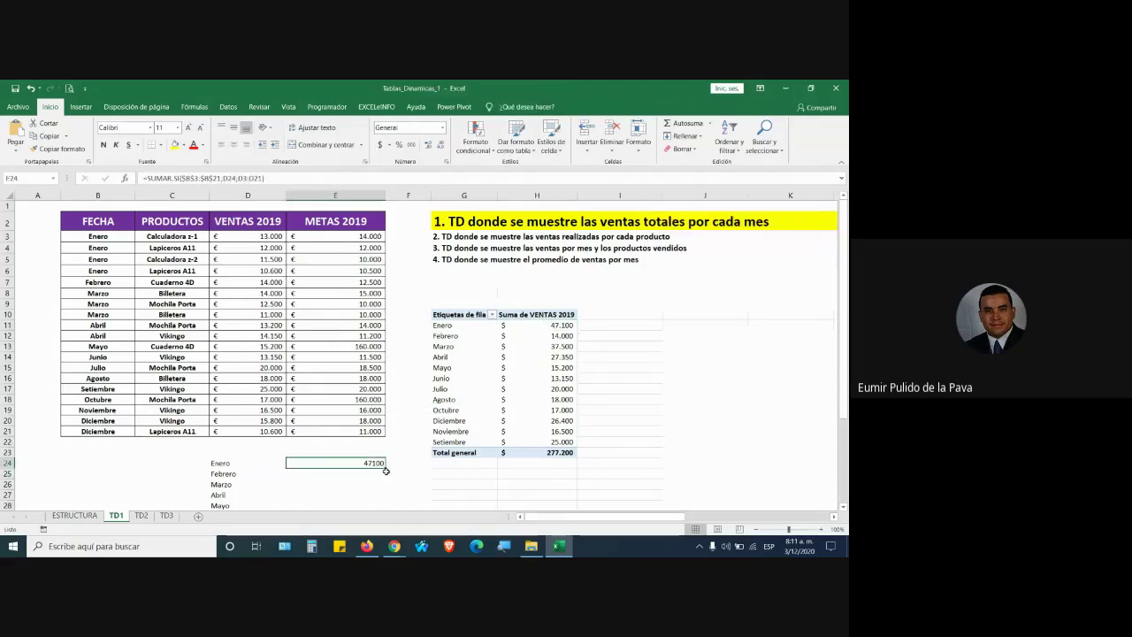
- Fill the E24 formula down to Abril (14000, 38350, 33150) and give D24:E31 all borders
left_click_drag(386, 471, 386, 501)
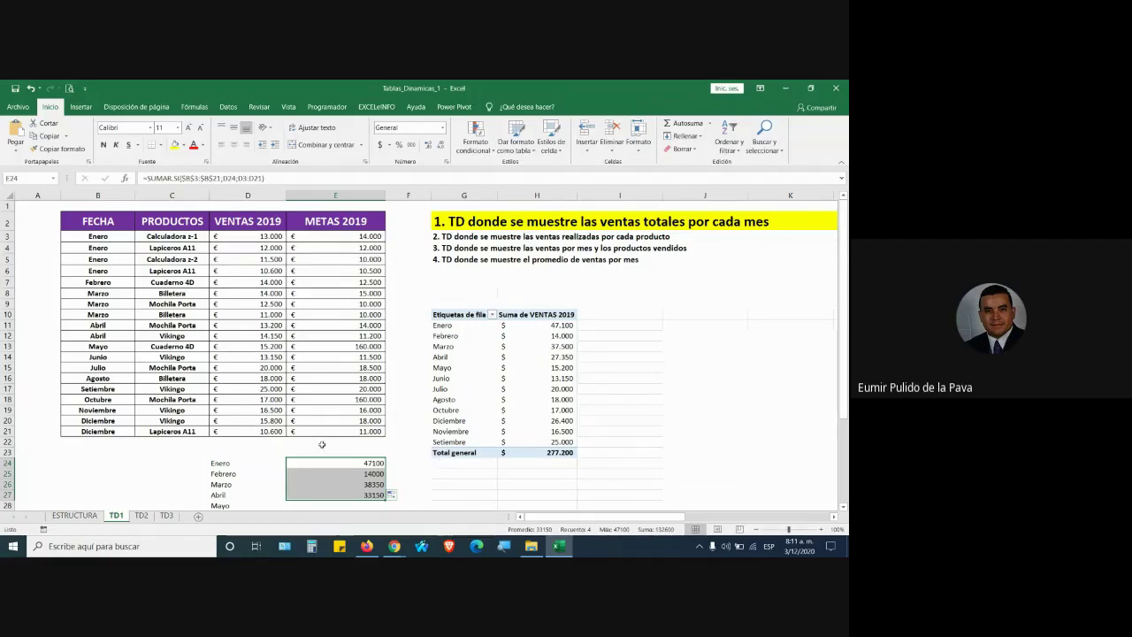
left_click(341, 463)
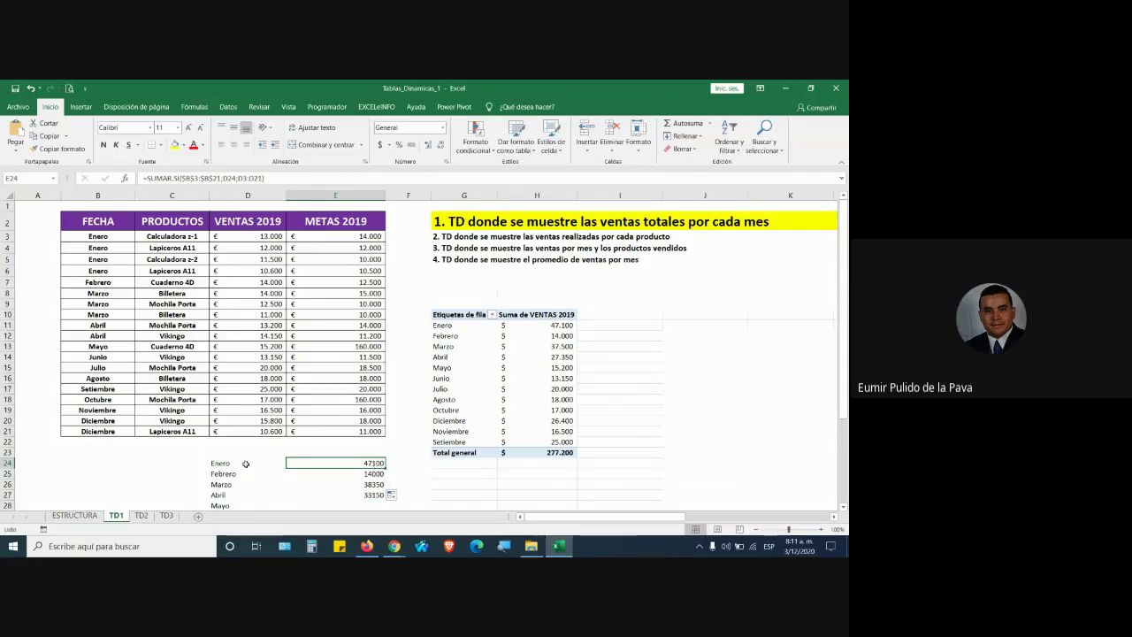
mouse_move(247, 464)
left_mouse_down()
mouse_move(366, 527)
mouse_move(367, 485)
left_mouse_up()
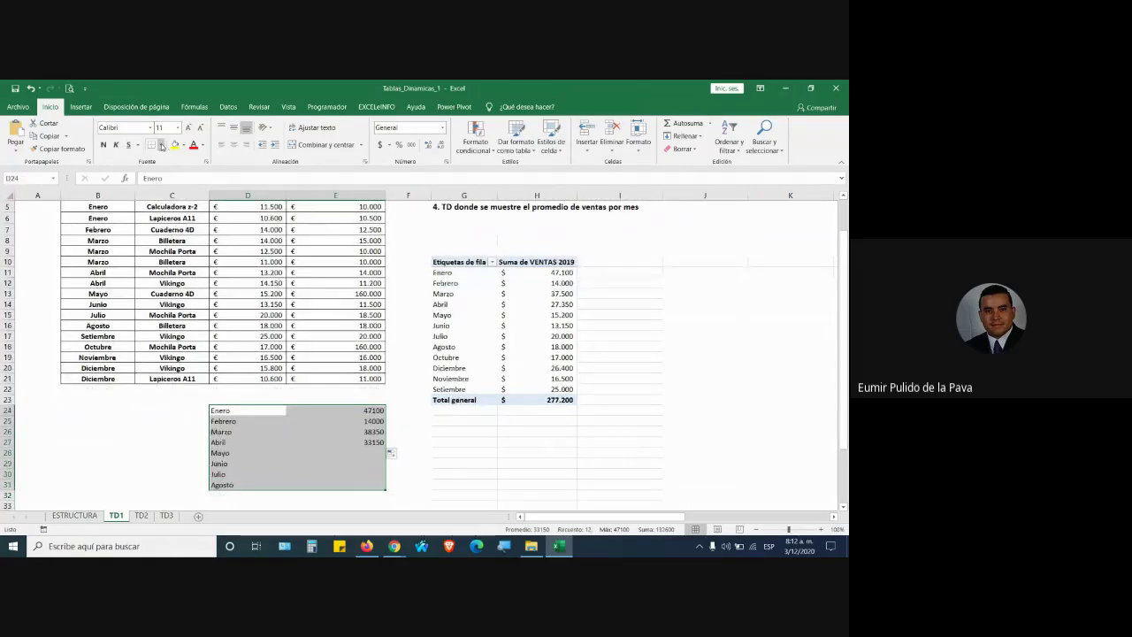
left_click(160, 145)
left_click(188, 240)
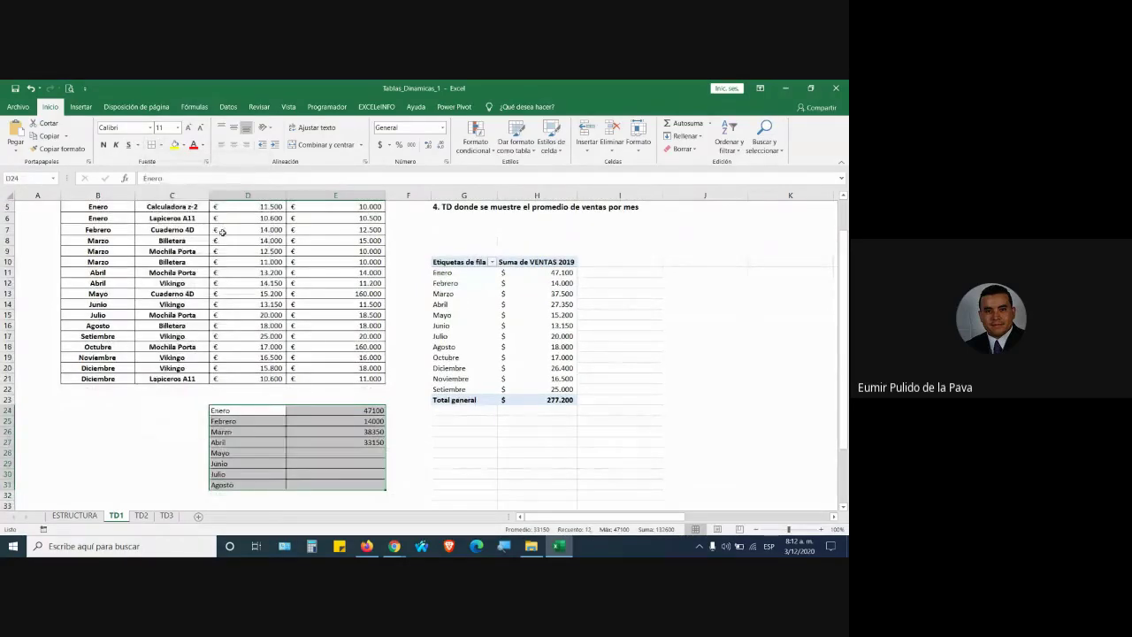
scroll(482, 402, "up", 2)
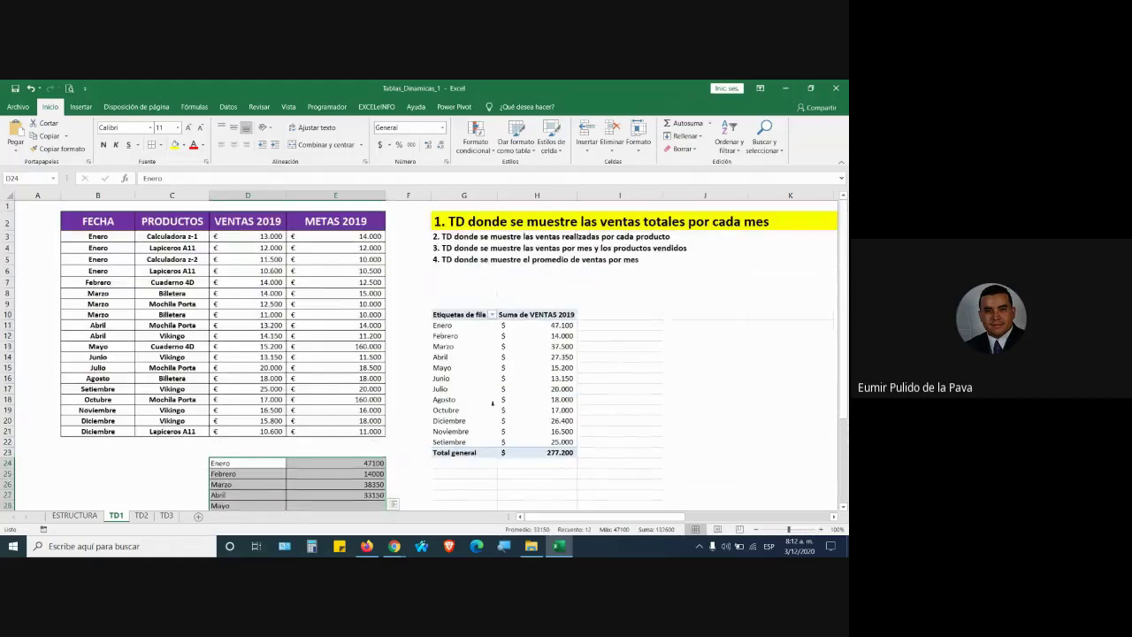
left_click(535, 373)
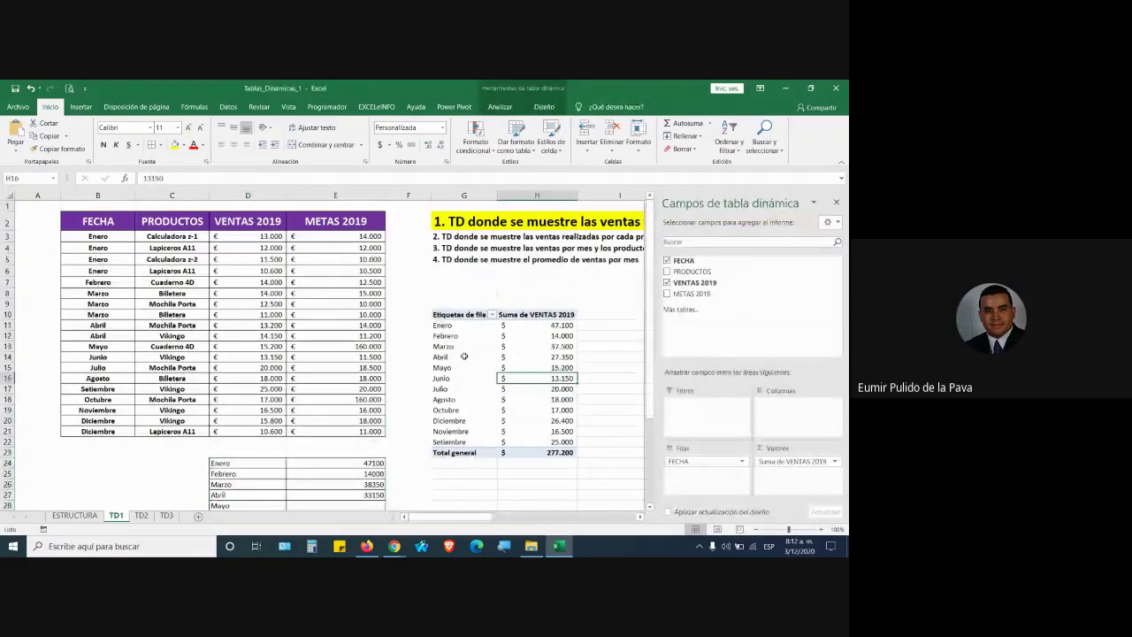
- Accept the join request in the Chrome Meet window, then return to the workbook
left_click(476, 354)
left_click(394, 546)
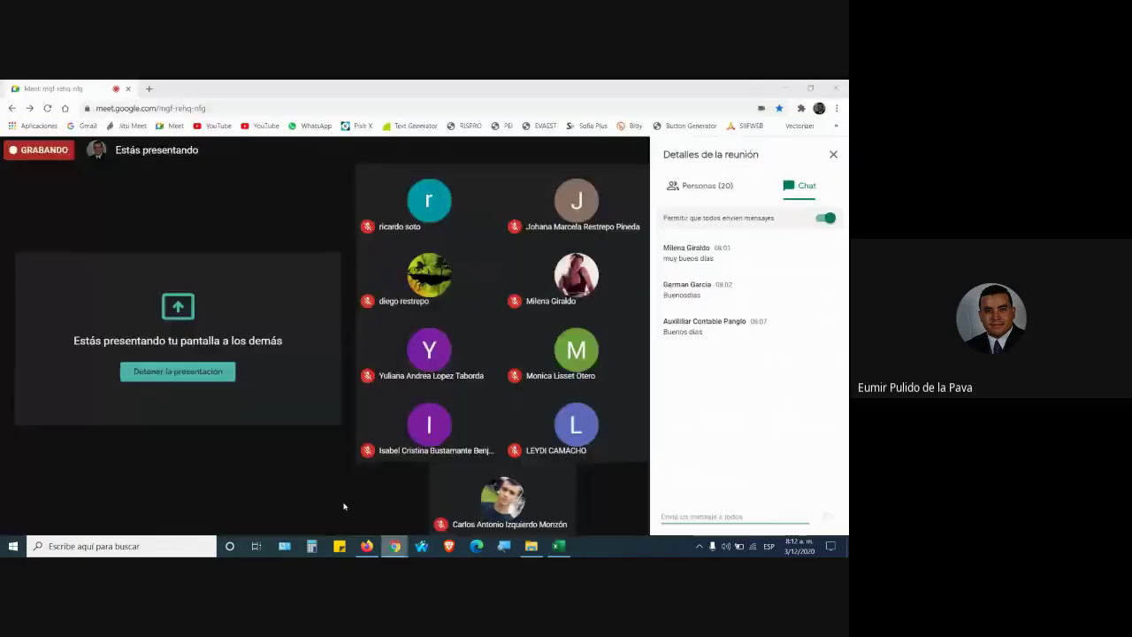
left_click(538, 216)
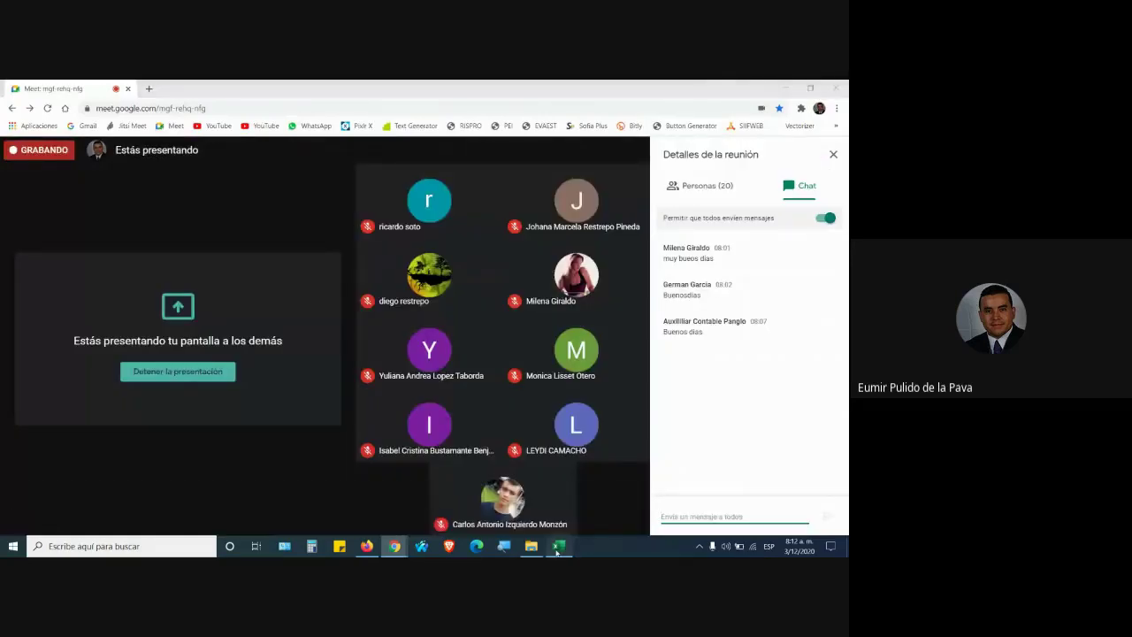
left_click(558, 546)
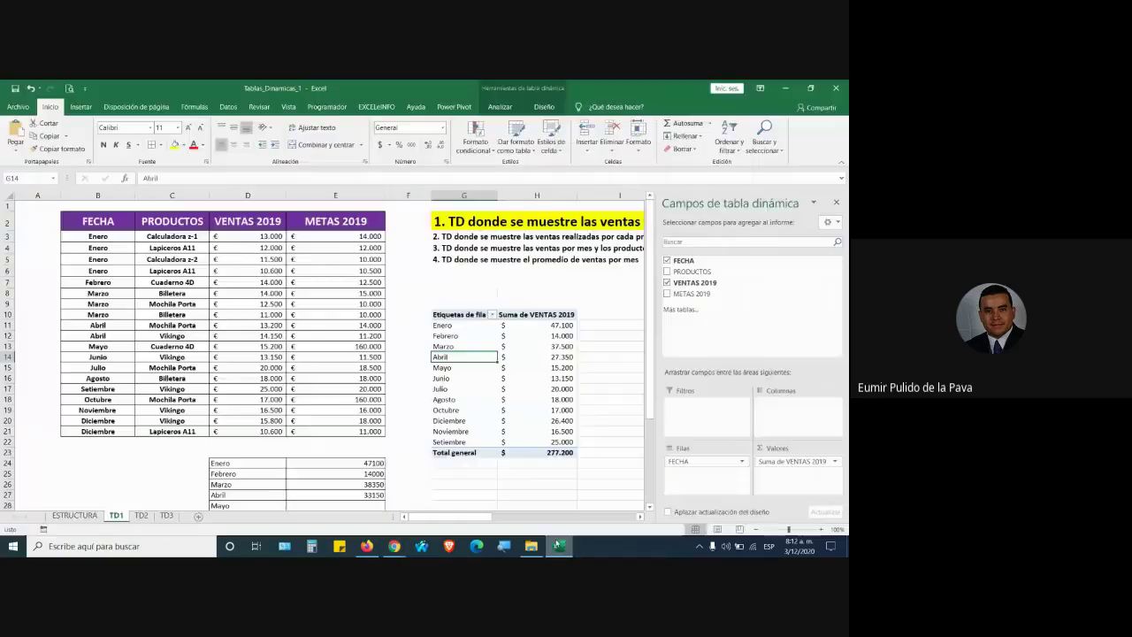
- Apply the black-header, pale-yellow Medio style to the TD1 monthly sales pivot
left_click(515, 87)
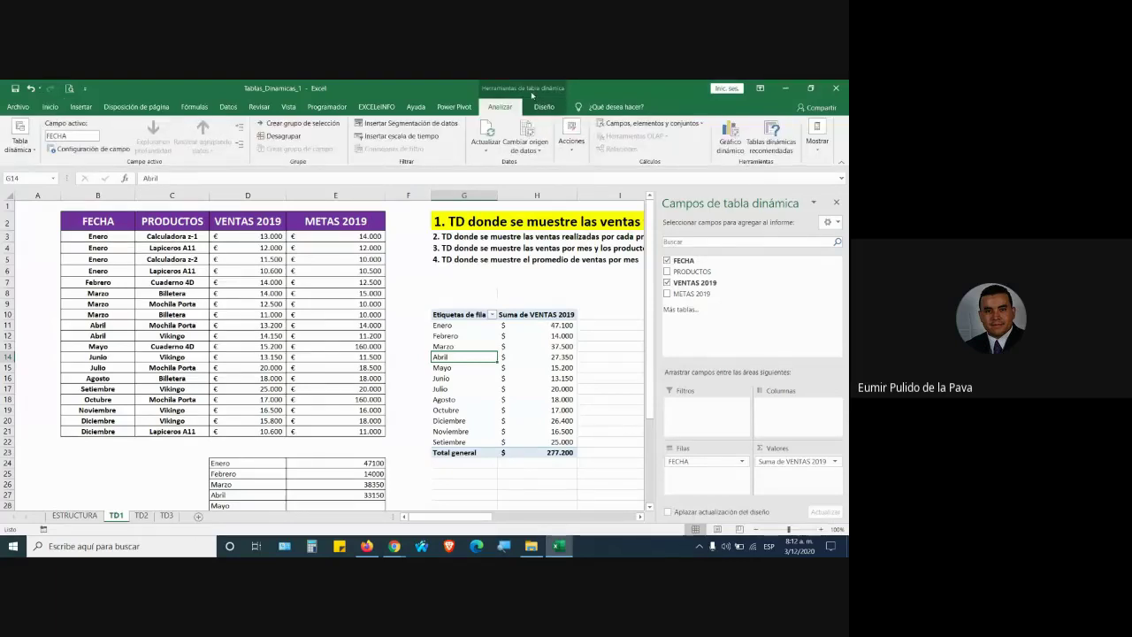
left_click(544, 106)
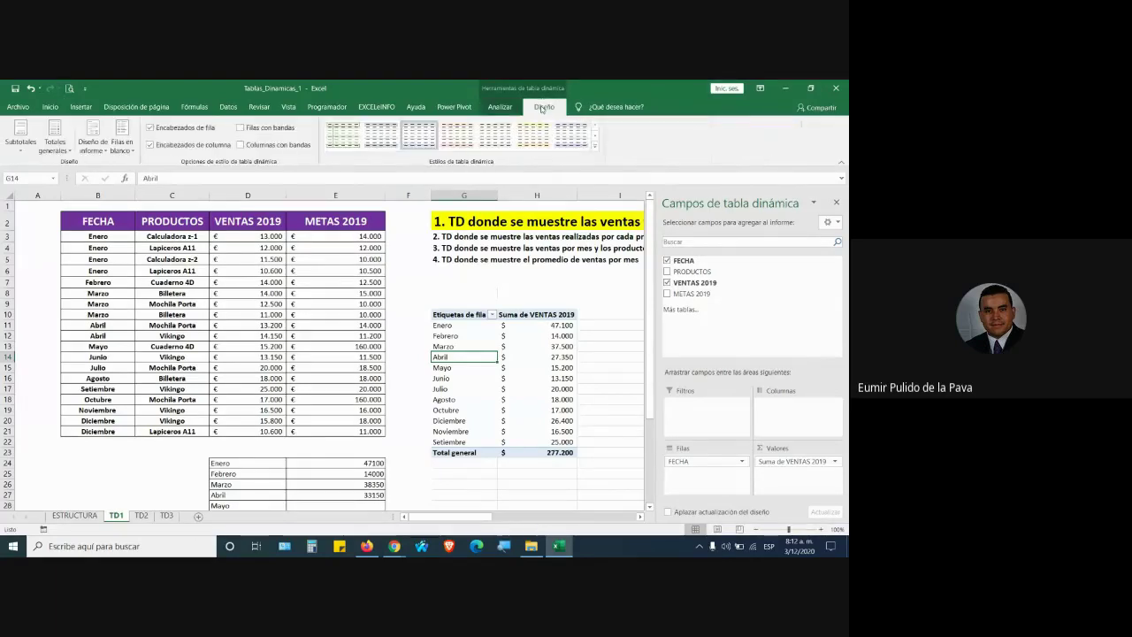
left_click(596, 152)
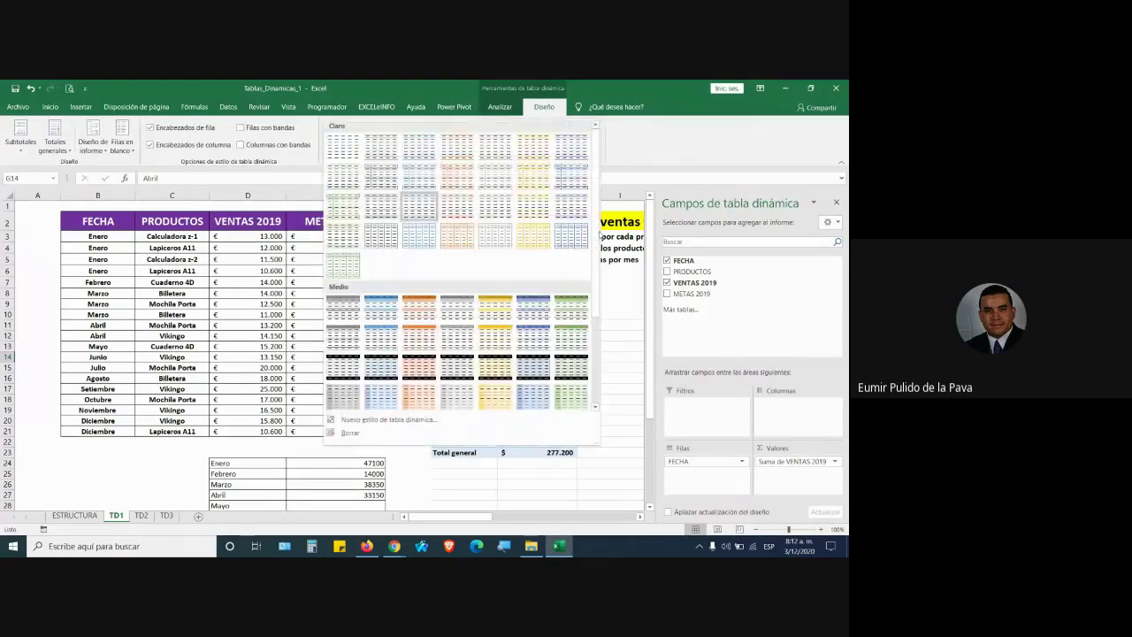
left_click(498, 375)
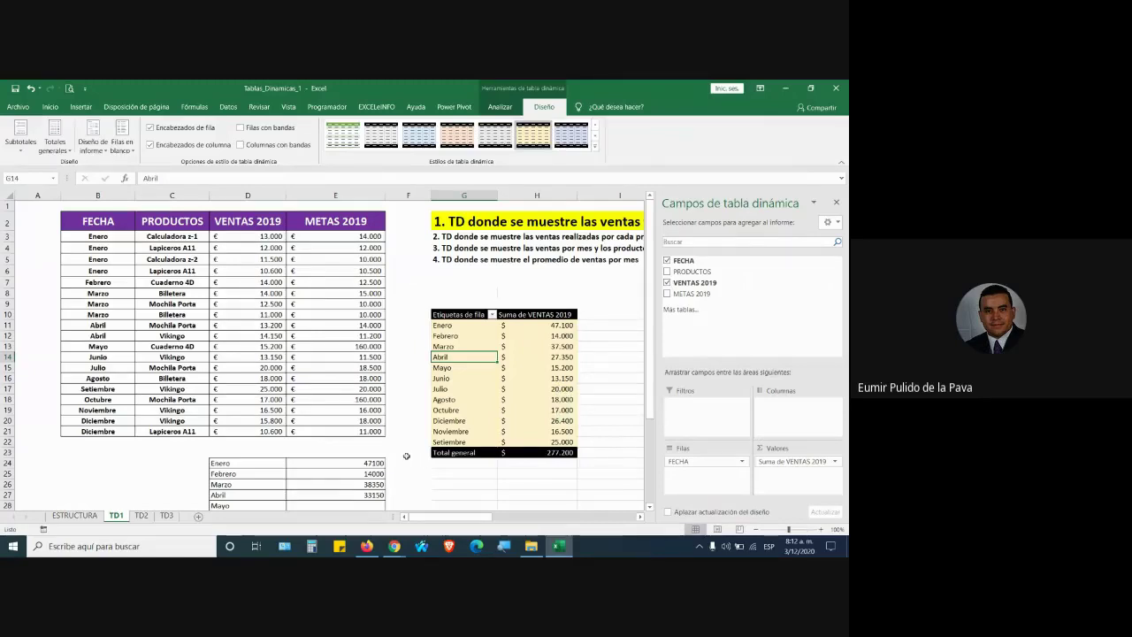
left_click(539, 367)
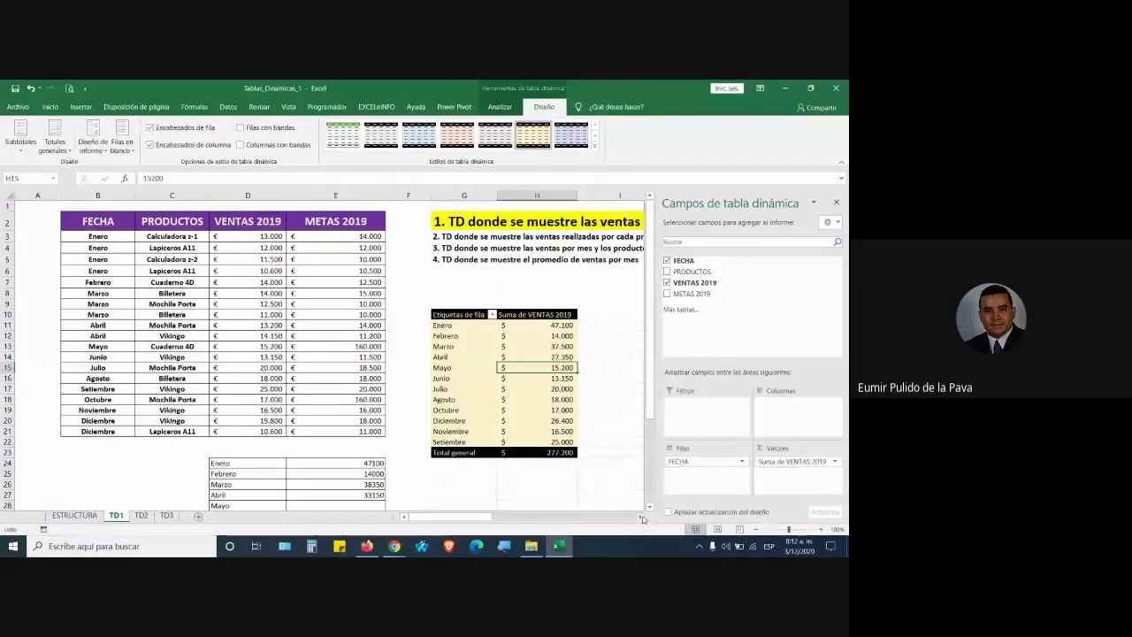
left_click(641, 518)
left_click(641, 518)
left_click(641, 519)
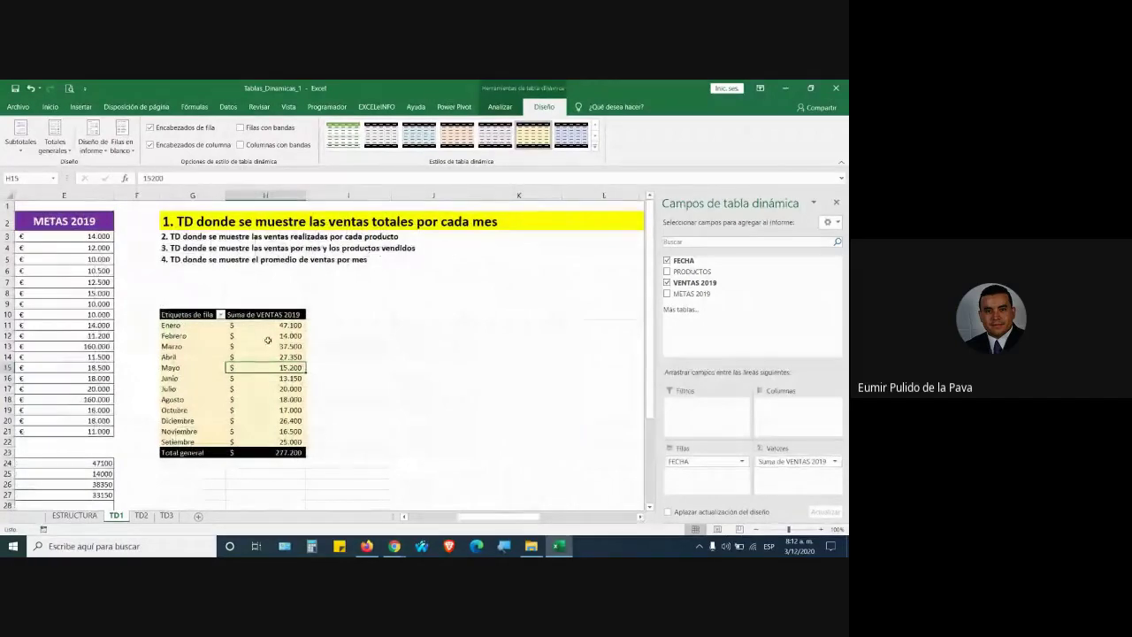
mouse_move(250, 344)
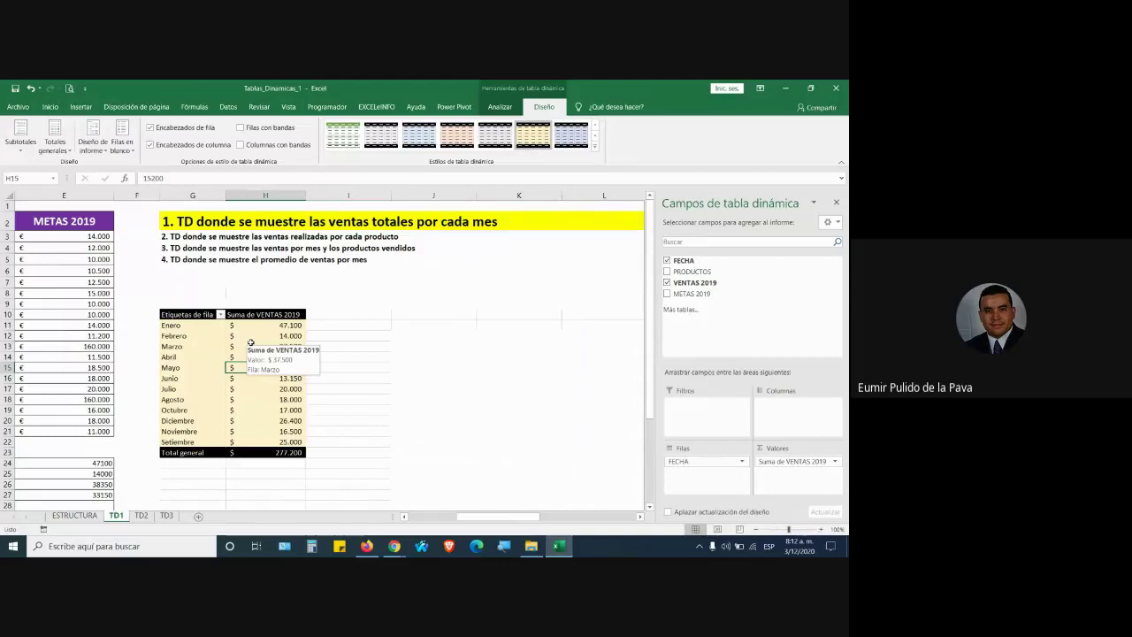
- Change the VENTAS 2019 value summary to an average, then to a count
right_click(251, 344)
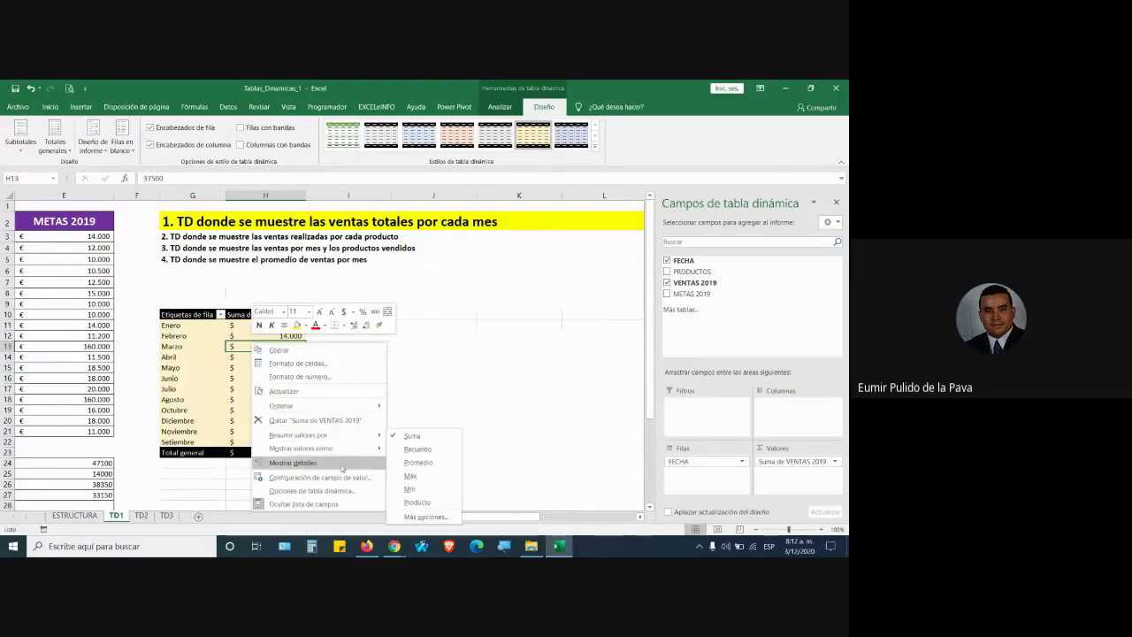
mouse_move(301, 434)
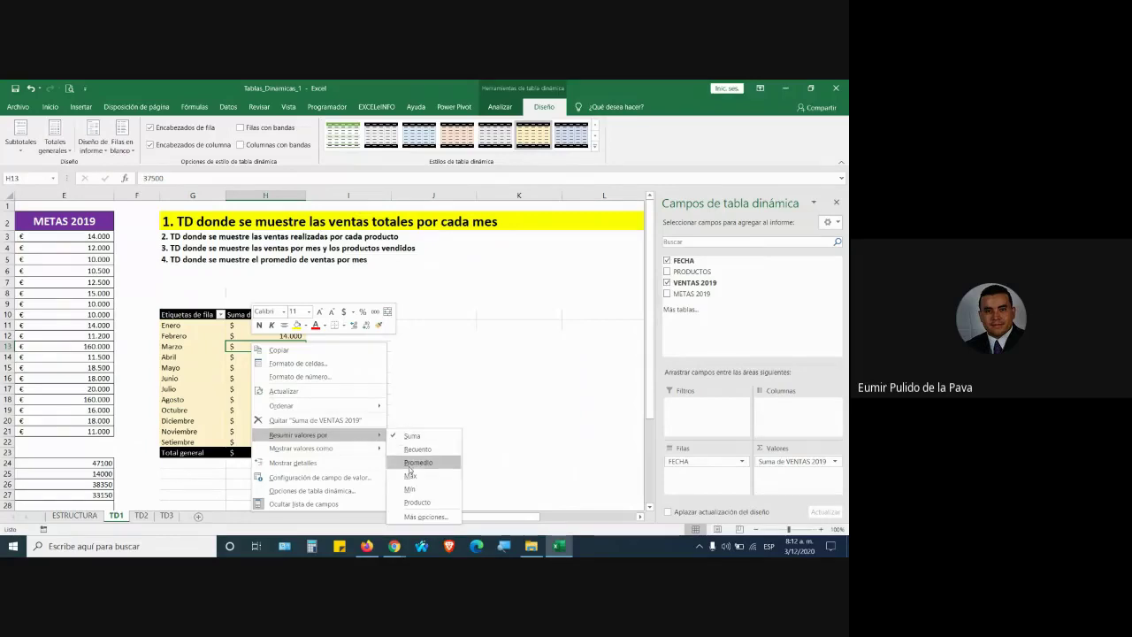
left_click(411, 463)
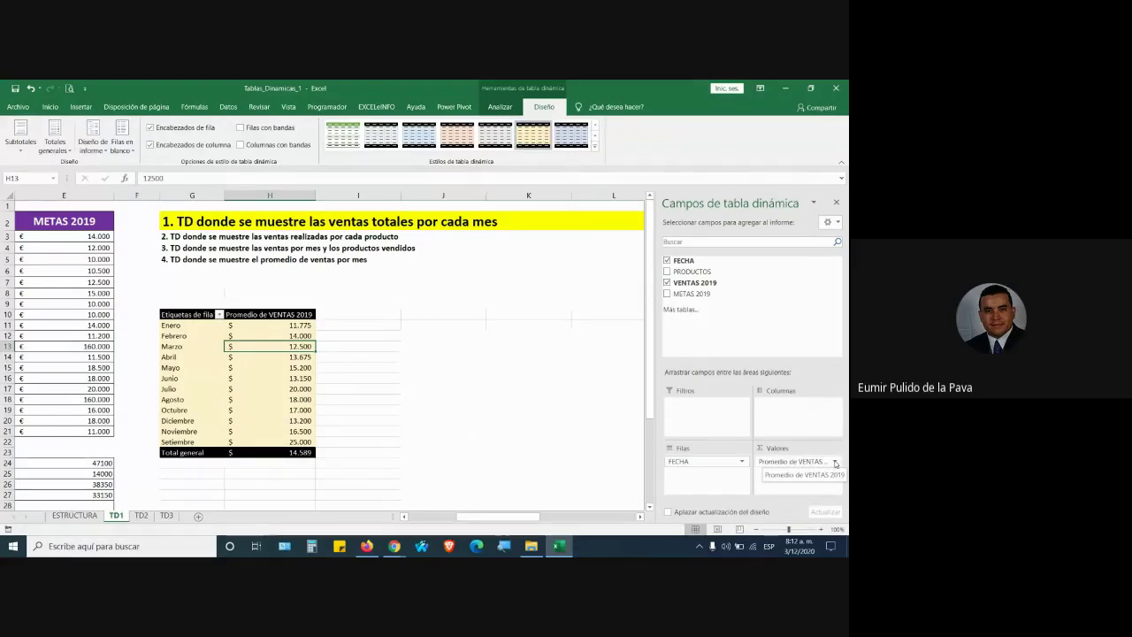
left_click(835, 462)
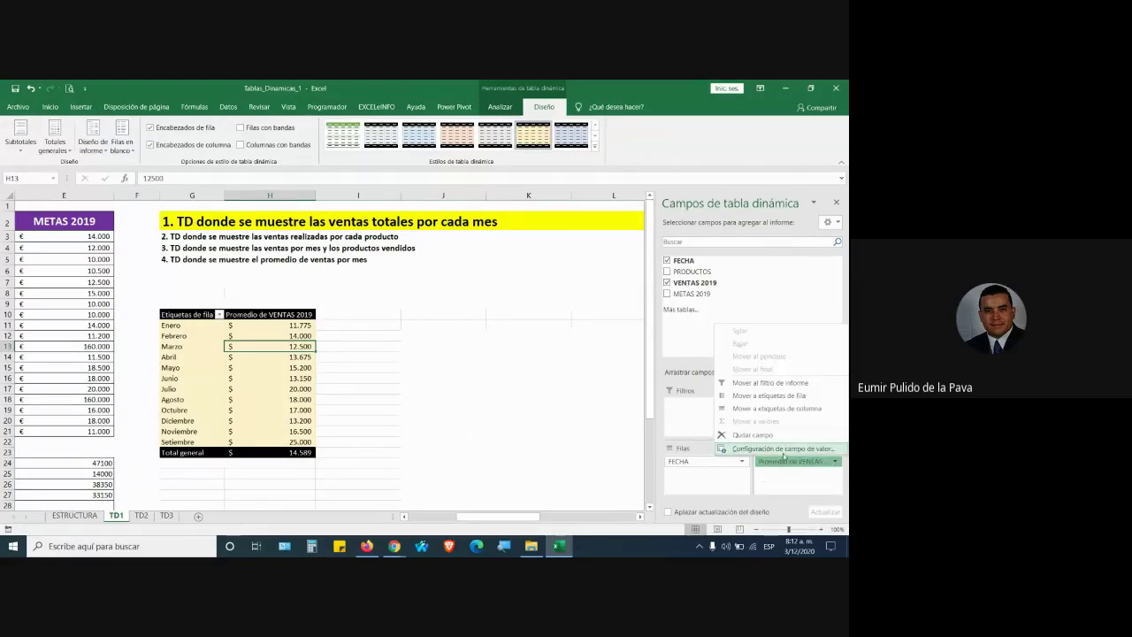
left_click(784, 449)
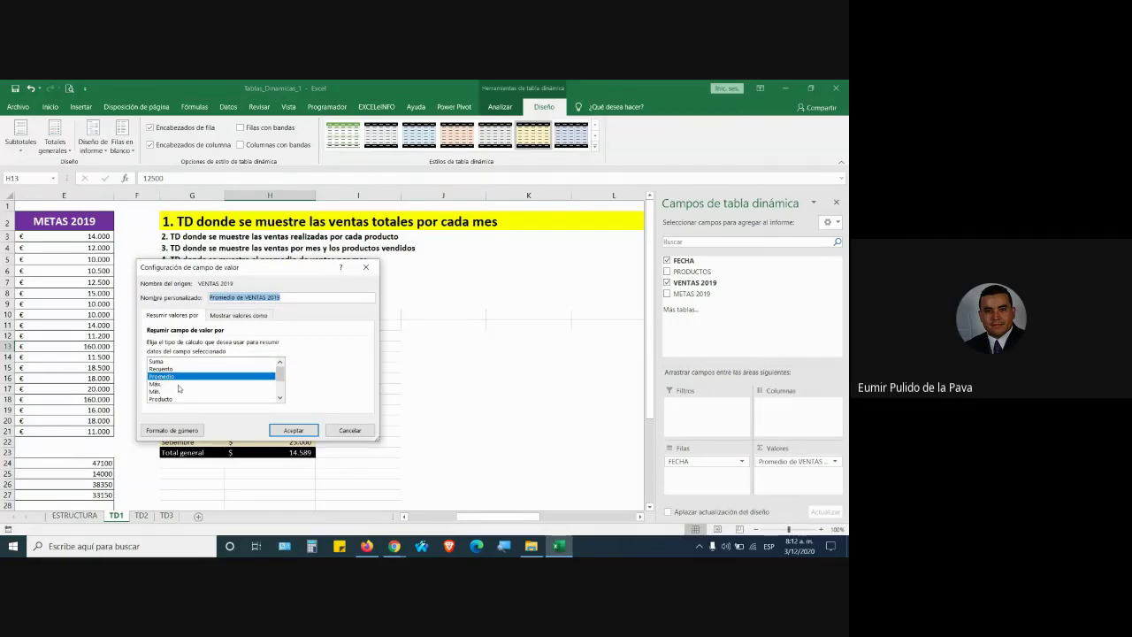
left_click(163, 369)
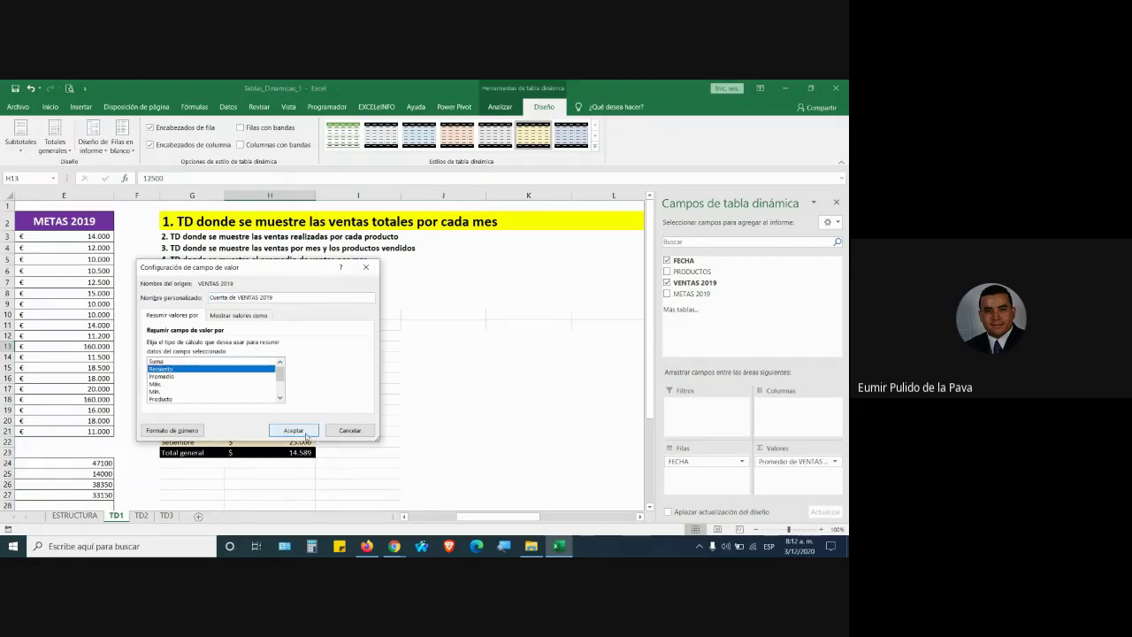
left_click(306, 435)
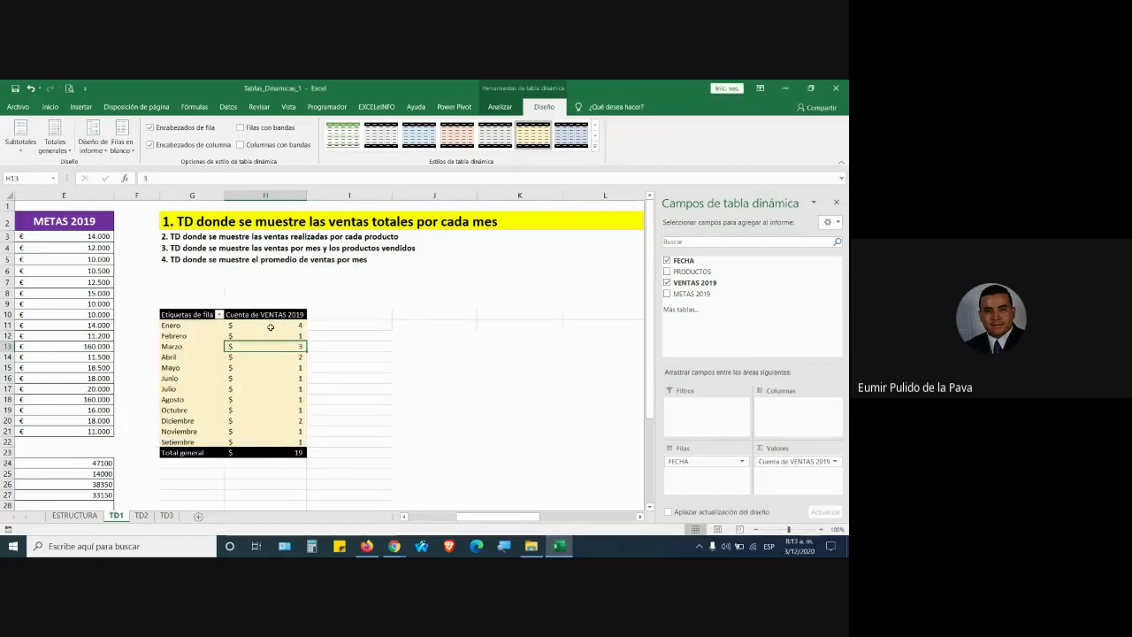
- Format the monthly counts through the grand total with thousands separators and no decimals
left_click(271, 326)
left_click_drag(271, 326, 281, 367)
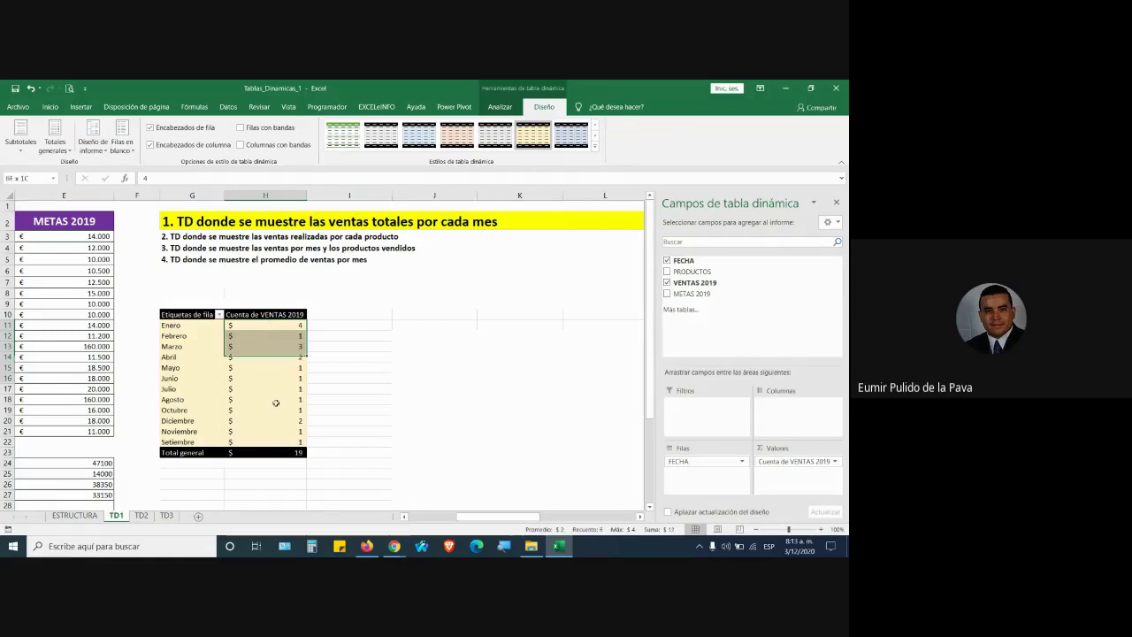
key("ctrl+shift+Down")
left_click(49, 106)
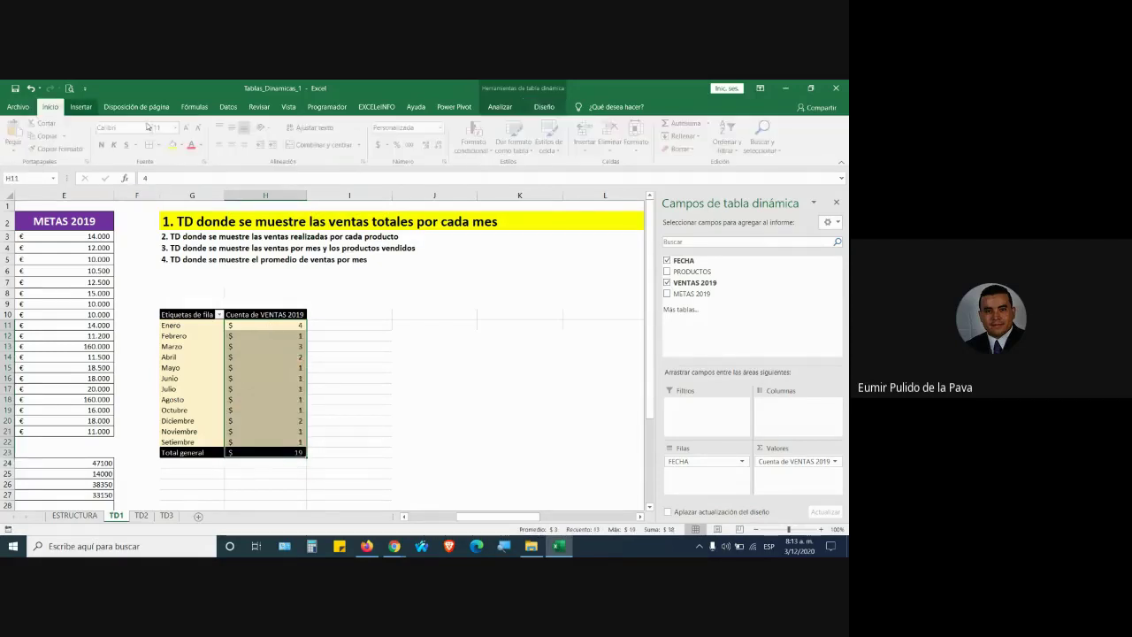
left_click(411, 144)
left_click(437, 145)
left_click(438, 145)
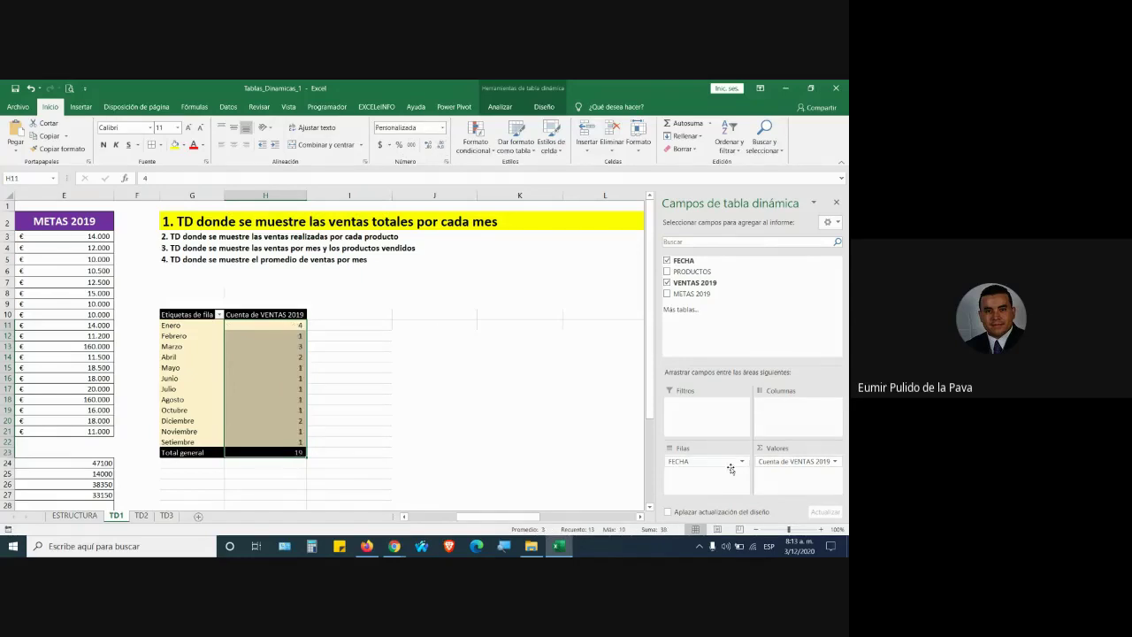
- Switch the field to Suma and show values as $ amounts without decimals, totalling $ 277.200
left_click(834, 462)
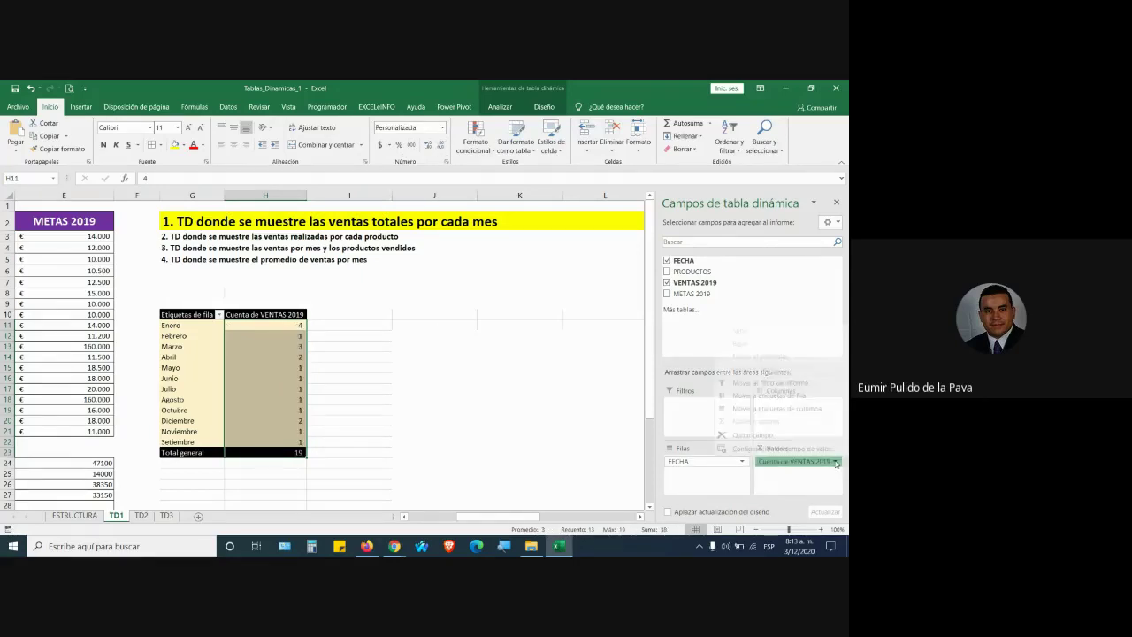
left_click(780, 452)
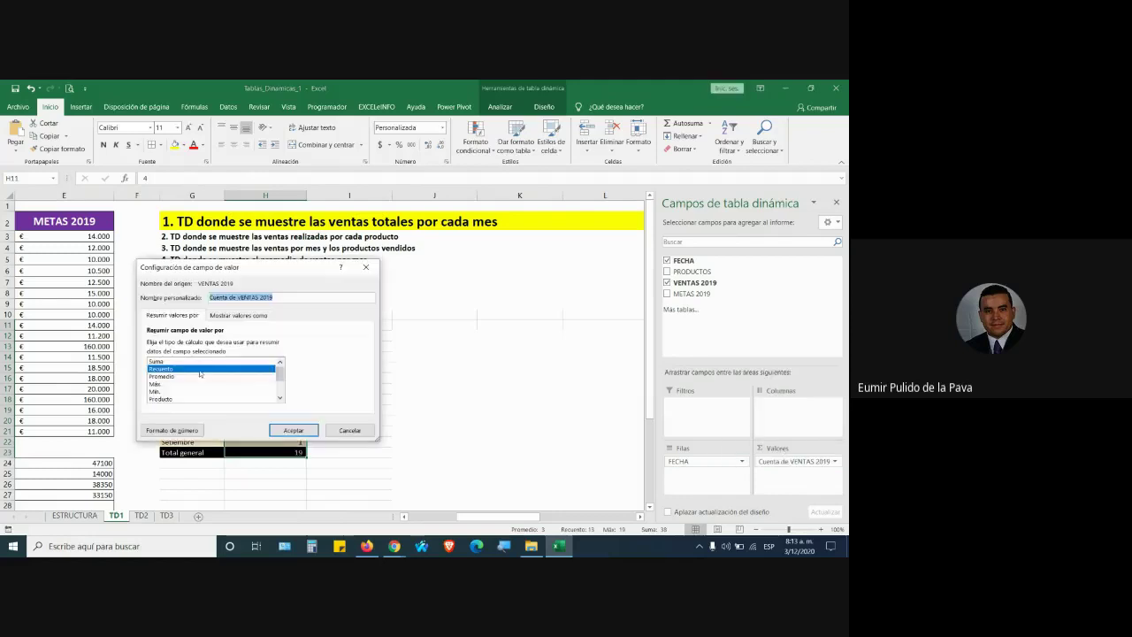
left_click(157, 361)
left_click(293, 429)
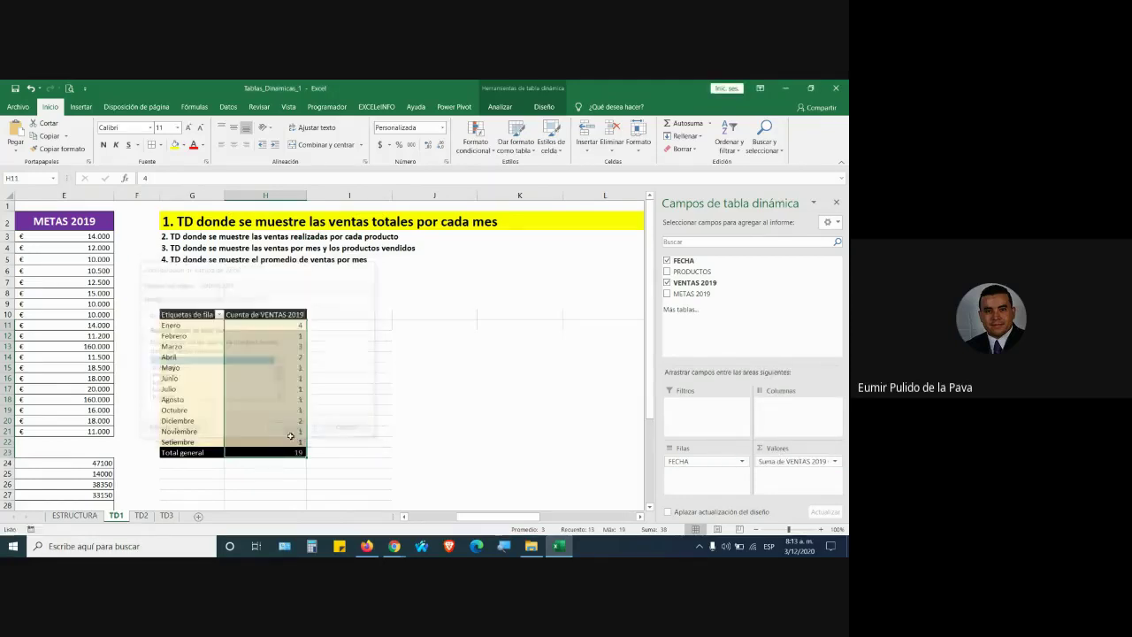
left_click(380, 144)
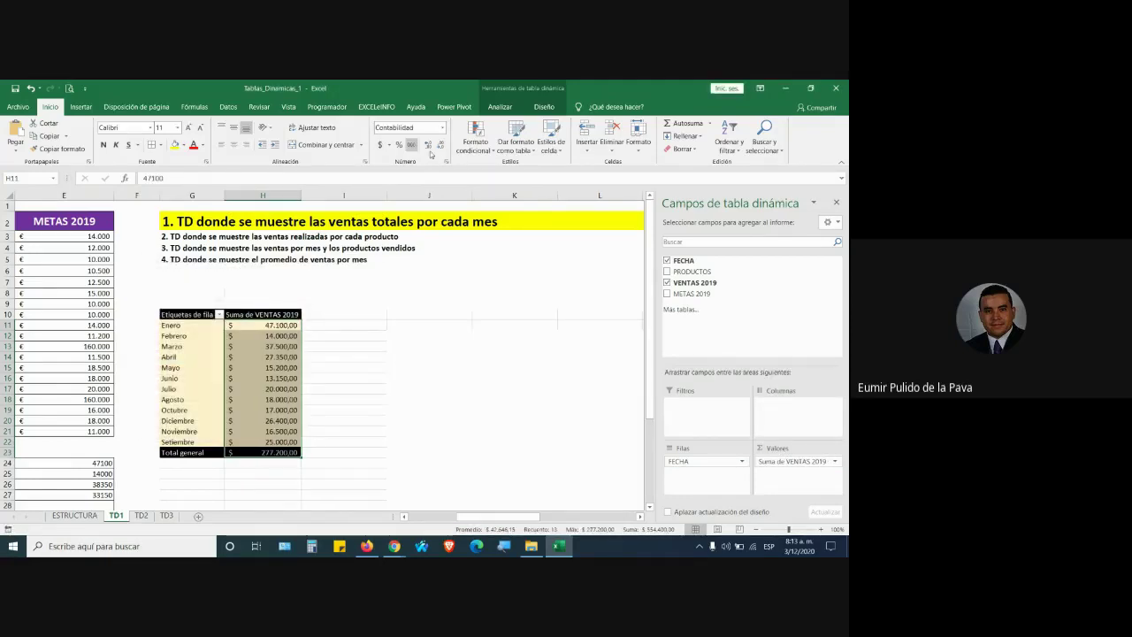
left_click(439, 145)
left_click(438, 145)
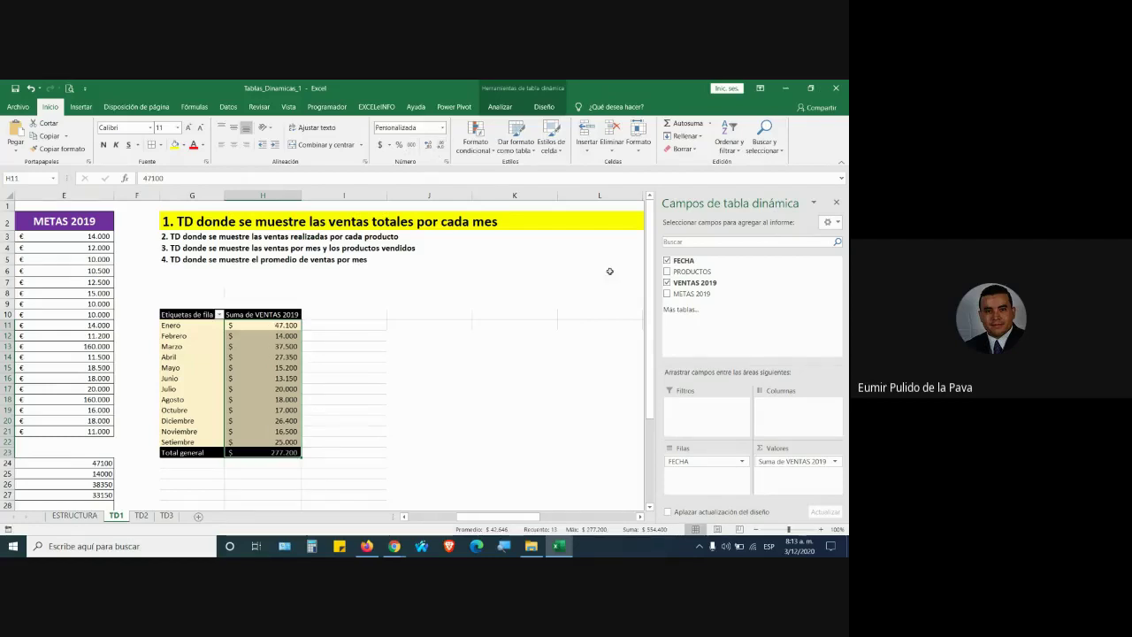
left_click_drag(482, 517, 435, 516)
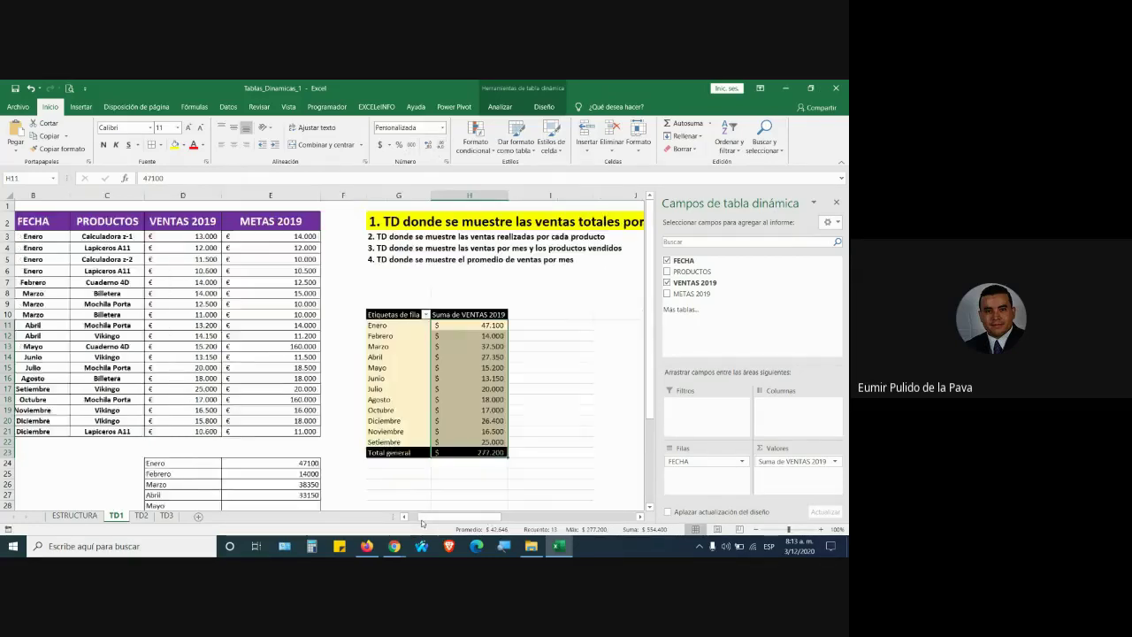
left_click(535, 335)
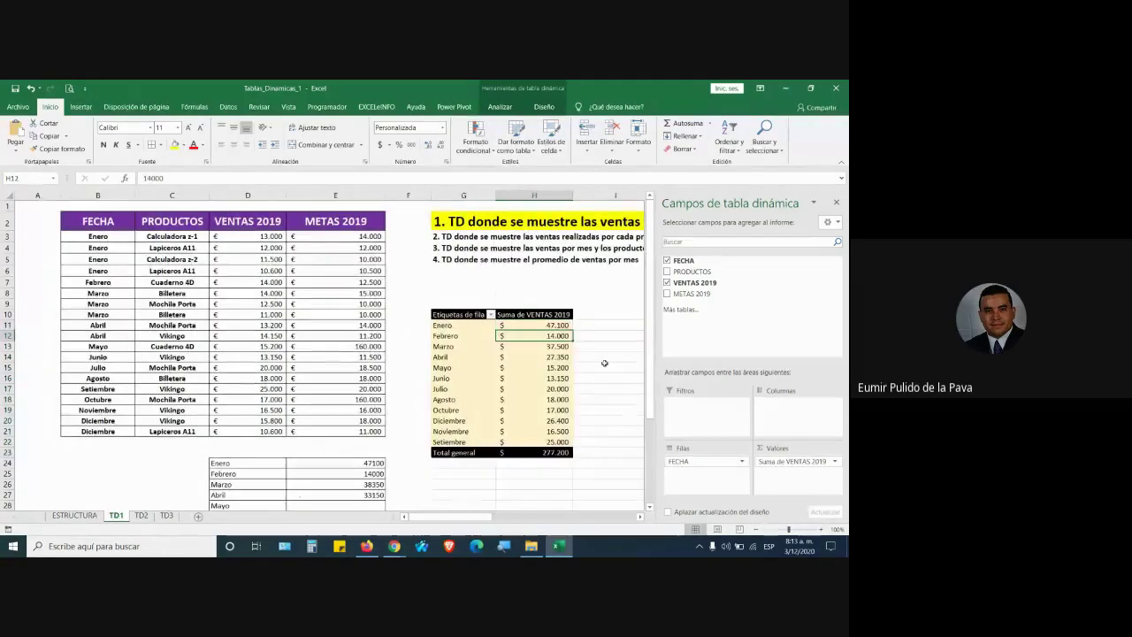
left_click(477, 335)
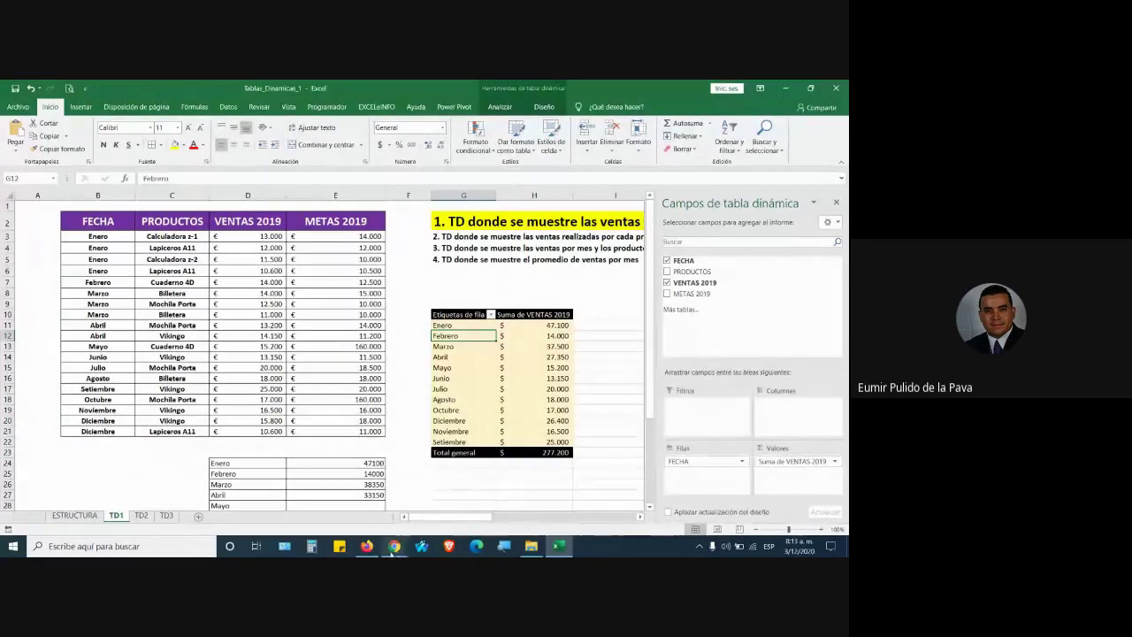
mouse_move(393, 546)
left_click(336, 491)
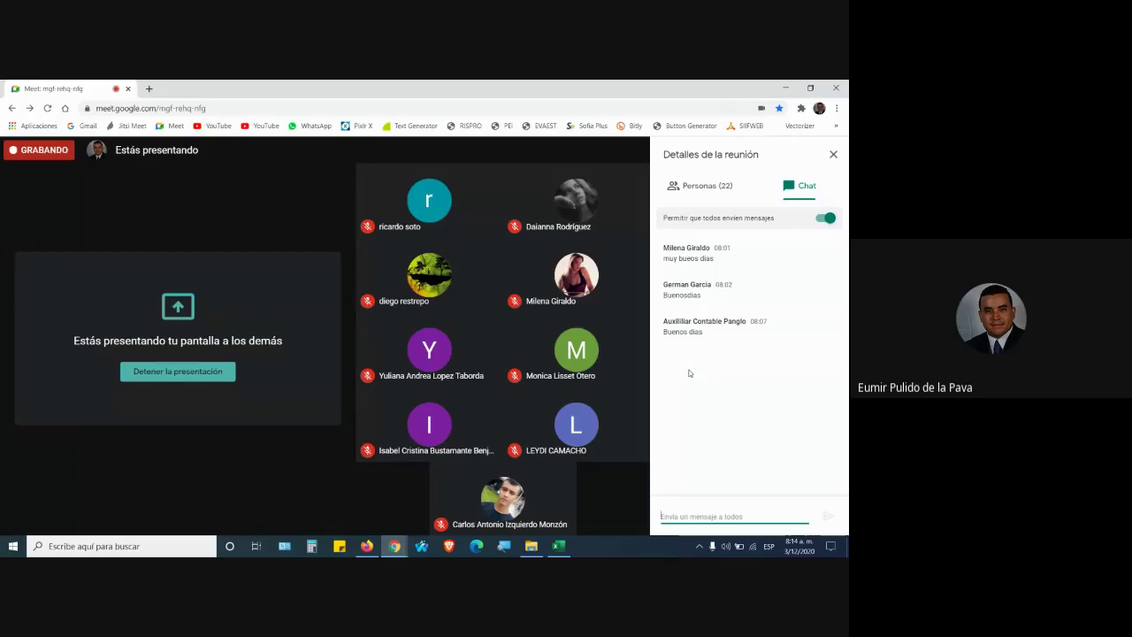
- Copy the G2 heading's formatting onto the G3 sales-per-product line with Format Painter
left_click(555, 546)
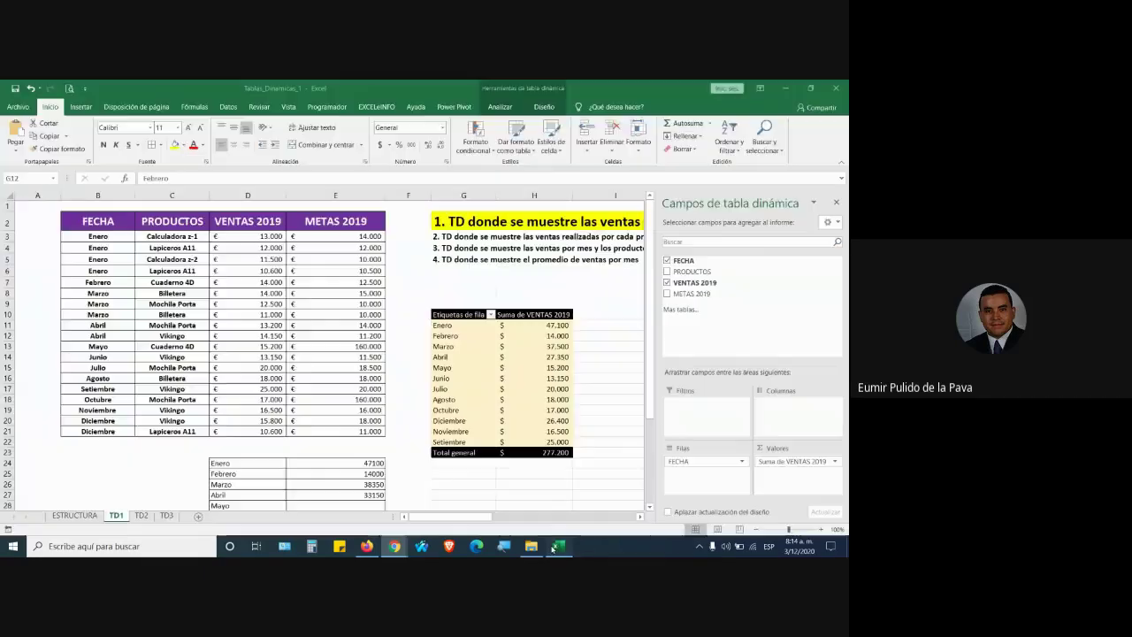
left_click_drag(466, 516, 517, 517)
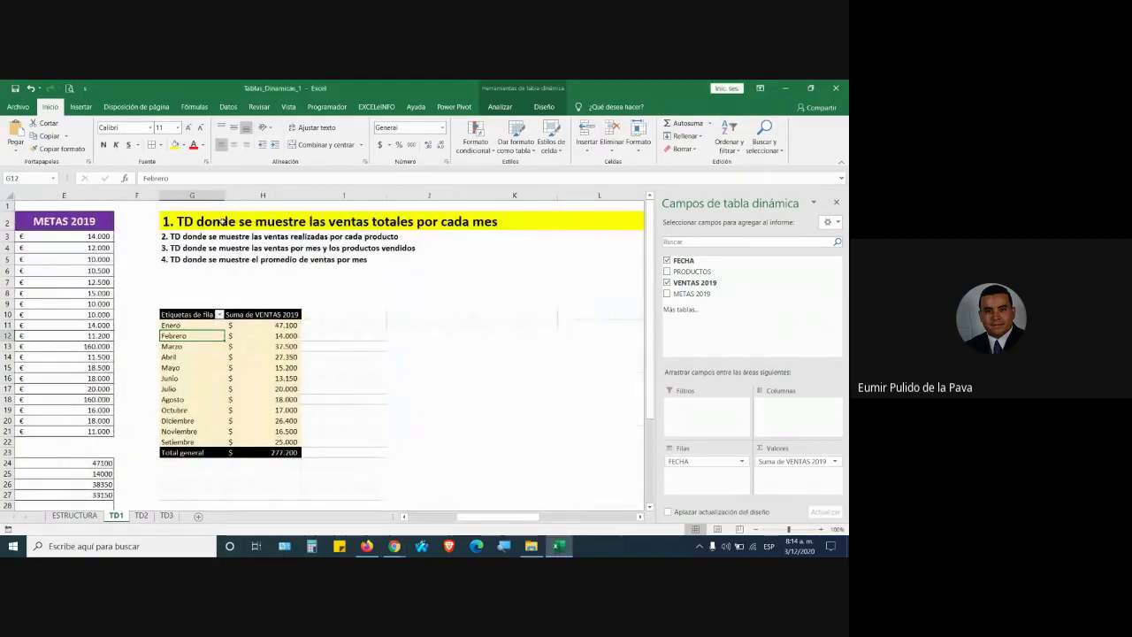
left_click(221, 225)
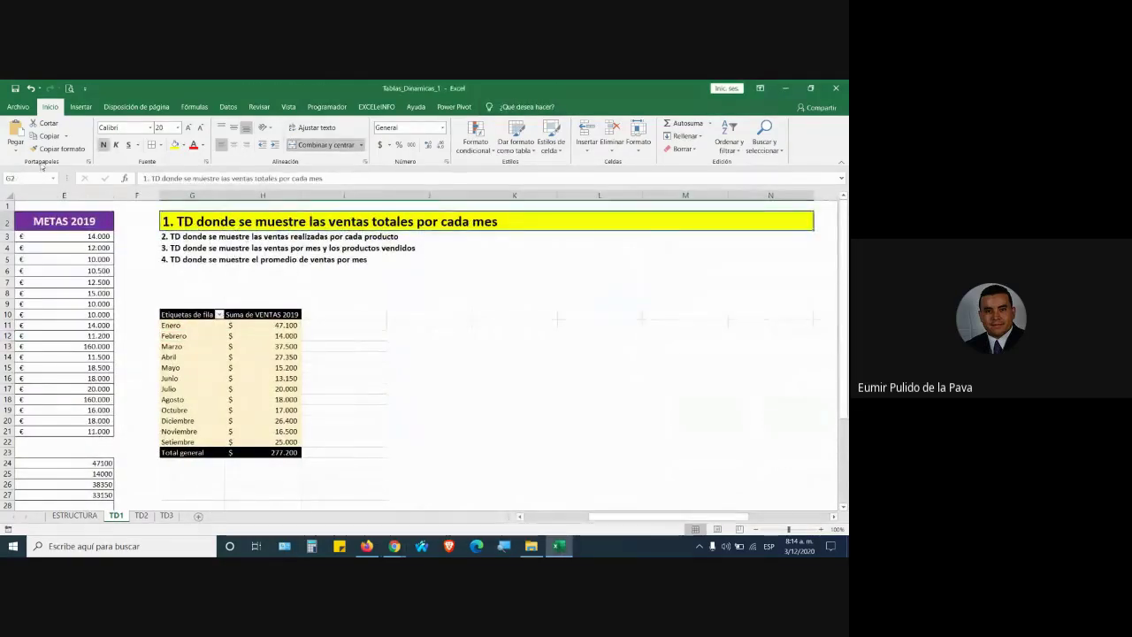
left_click(75, 149)
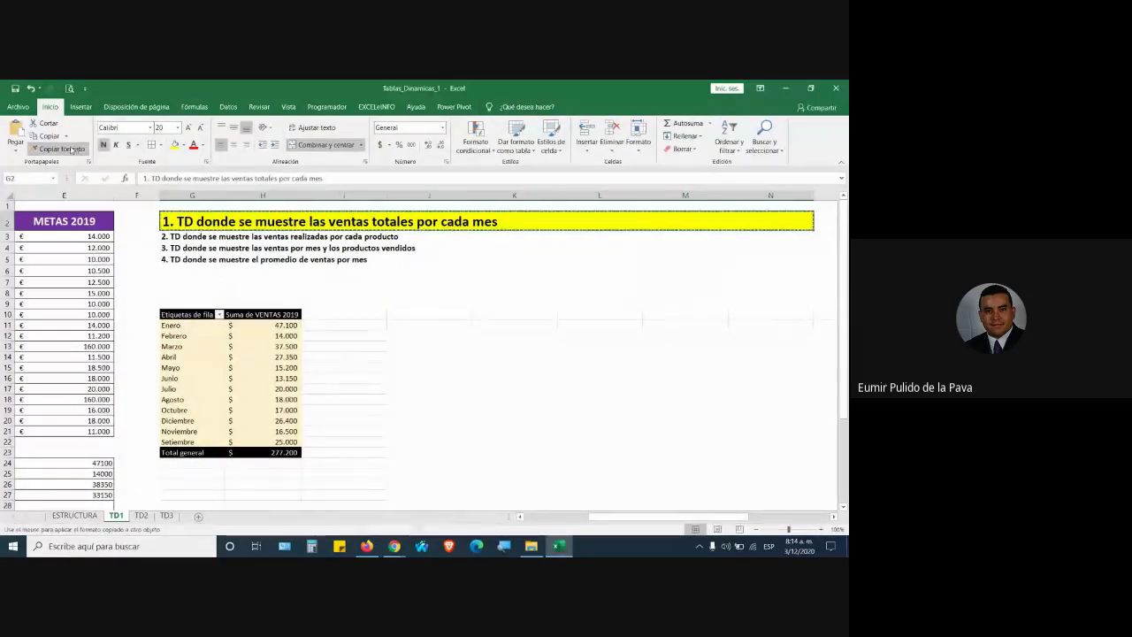
left_click(168, 239)
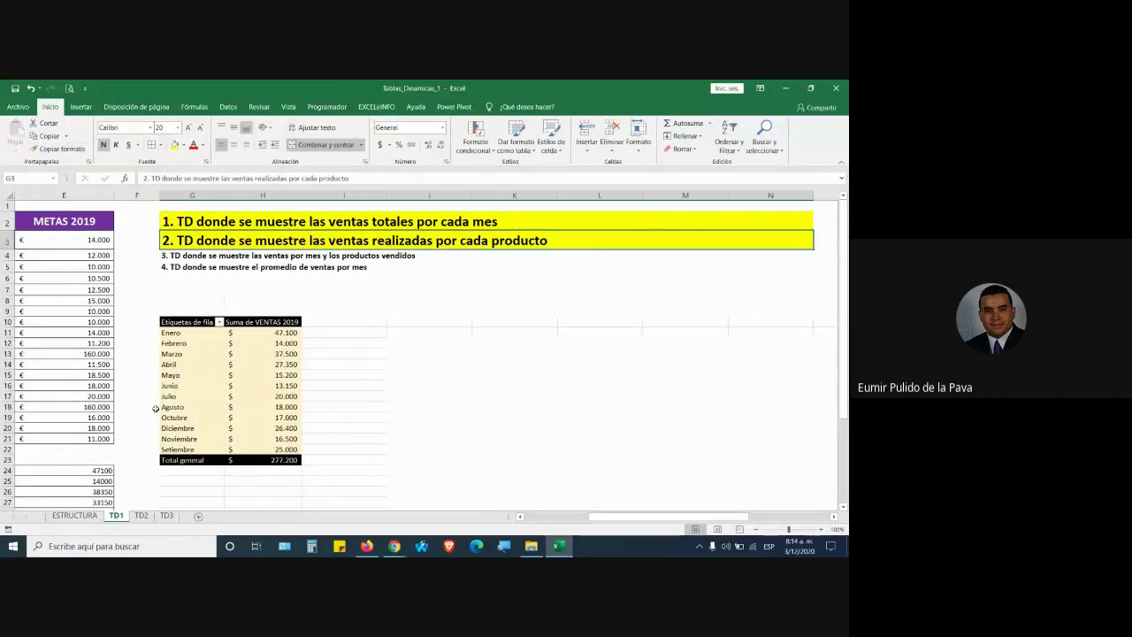
- Select a cell inside the TD1 sales data and show the Insertar tab
left_click_drag(631, 516, 564, 515)
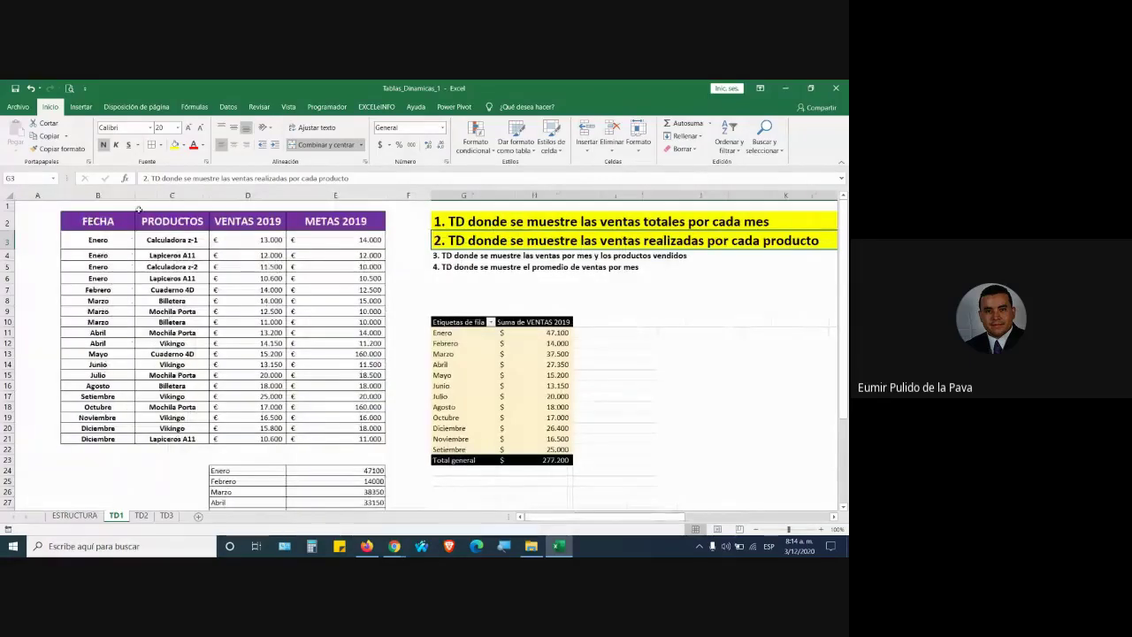
left_click_drag(96, 217, 106, 192)
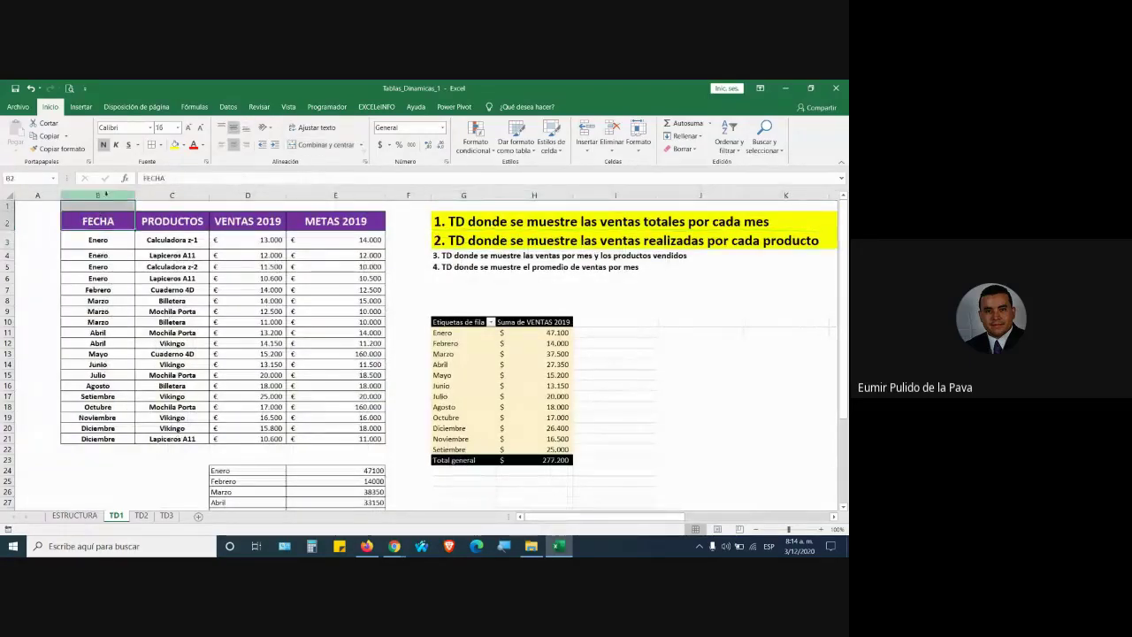
left_click(171, 195)
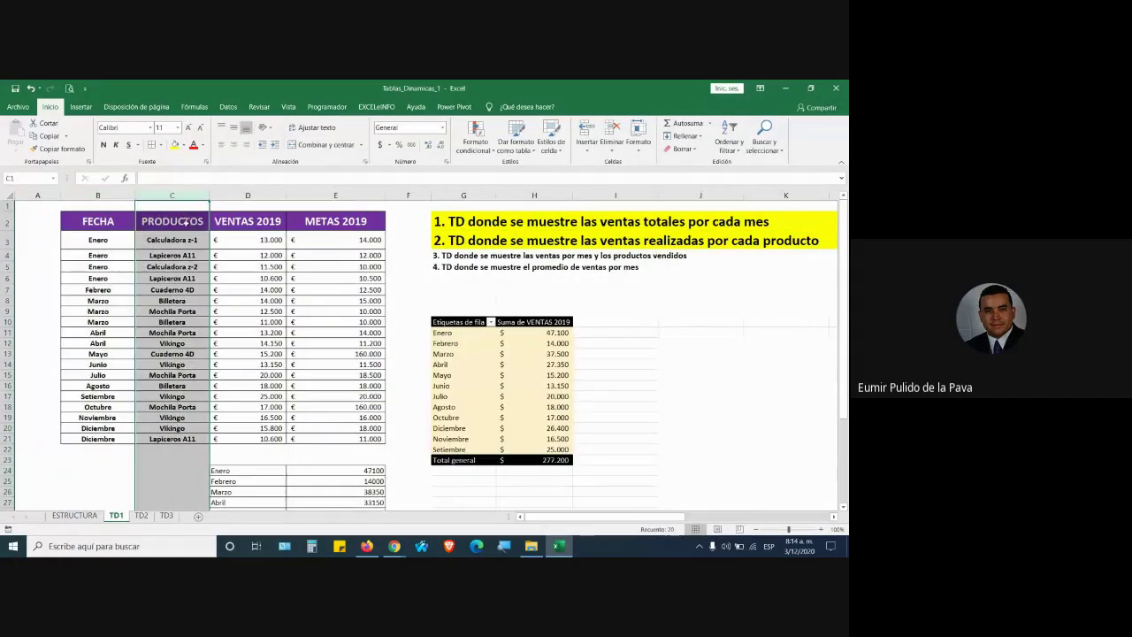
left_click(262, 277)
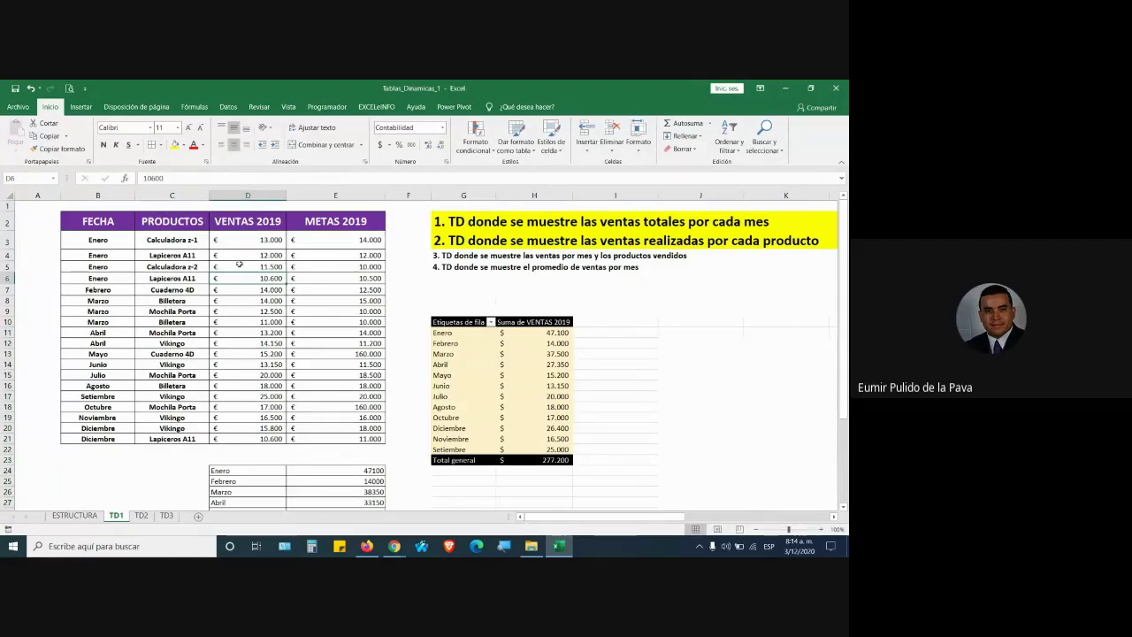
left_click(97, 221)
left_click(188, 344)
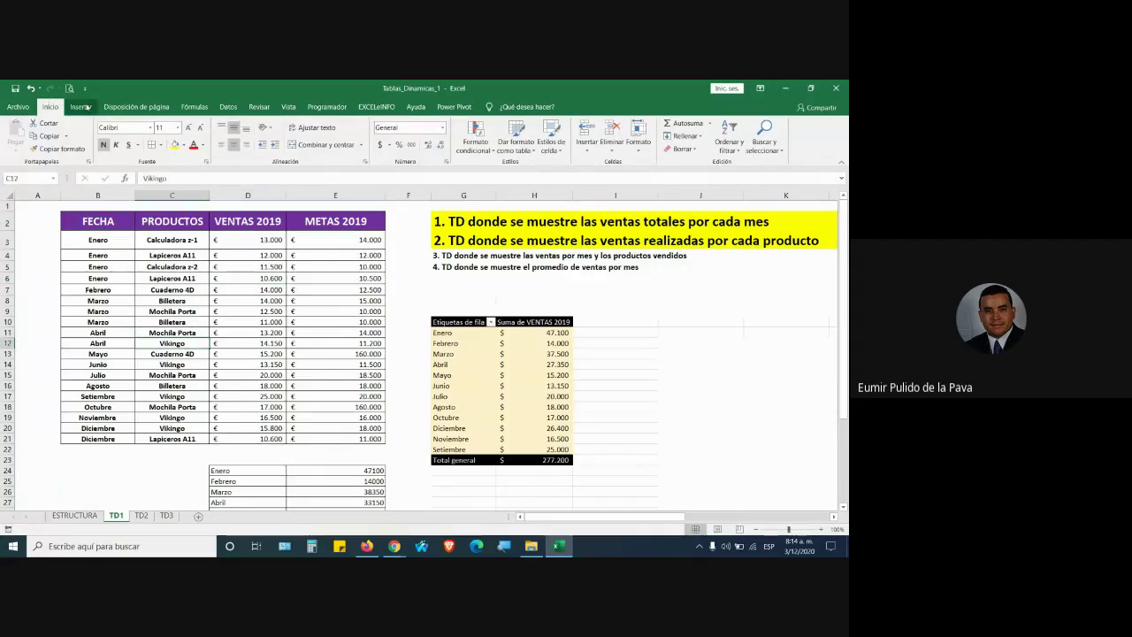
left_click(81, 107)
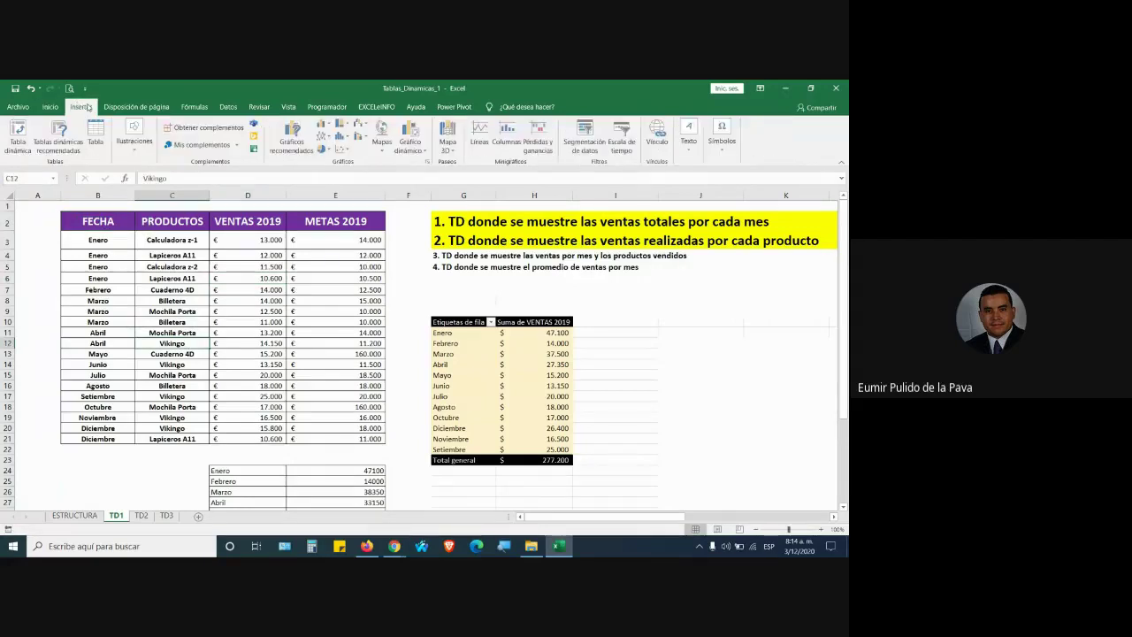
- Insert a pivot table from TD1!$B$2:$E$21 on a new worksheet
left_click(17, 137)
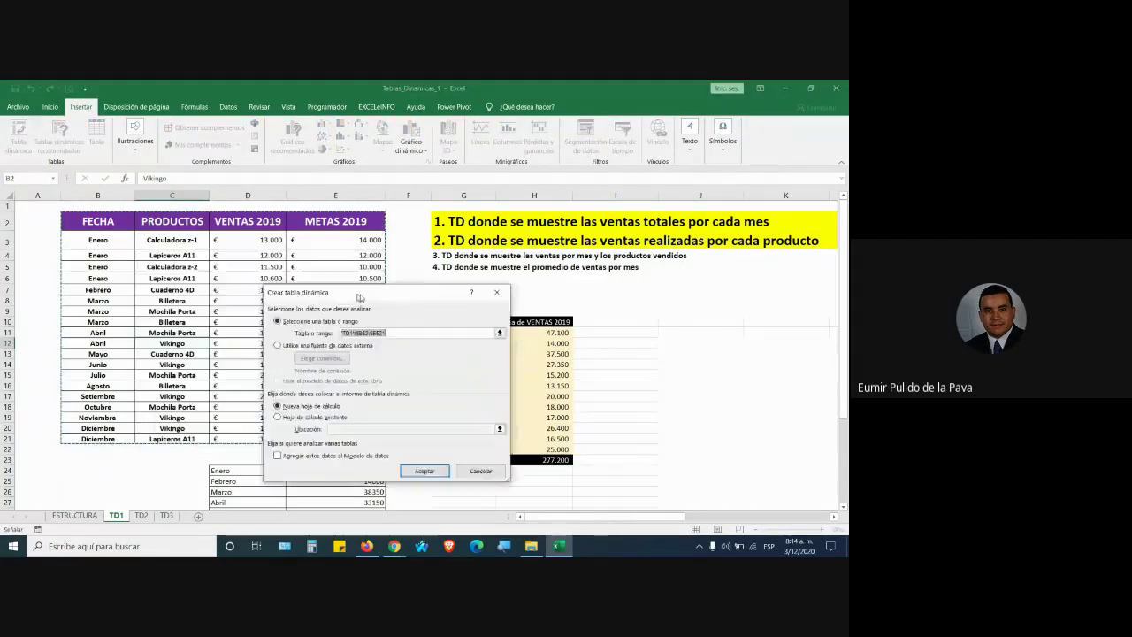
left_click_drag(230, 259, 425, 317)
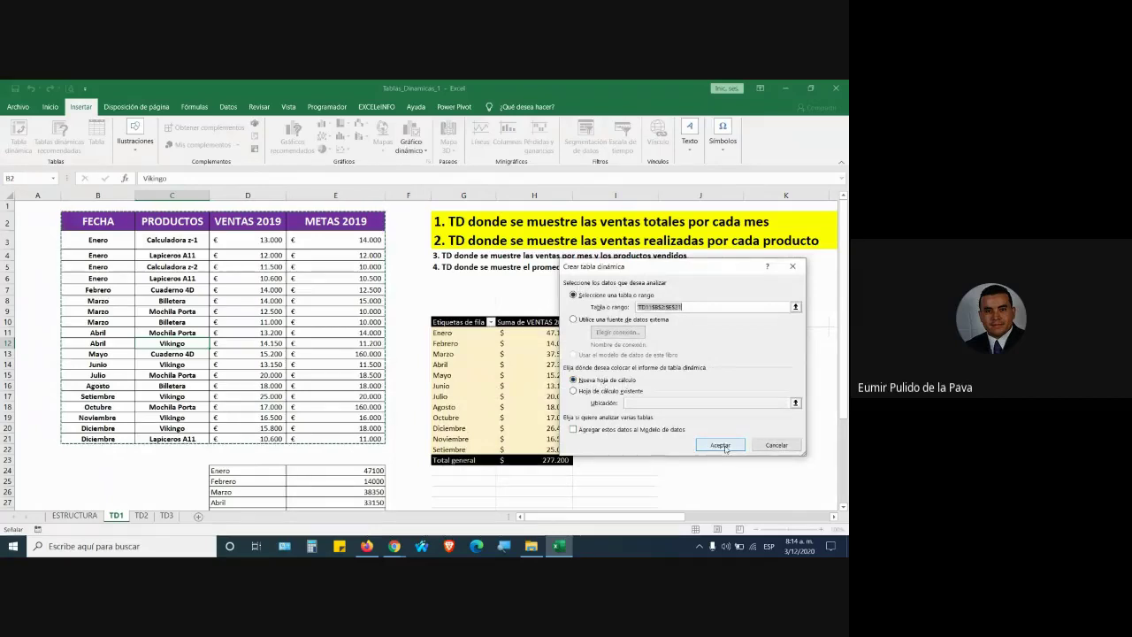
left_click(721, 446)
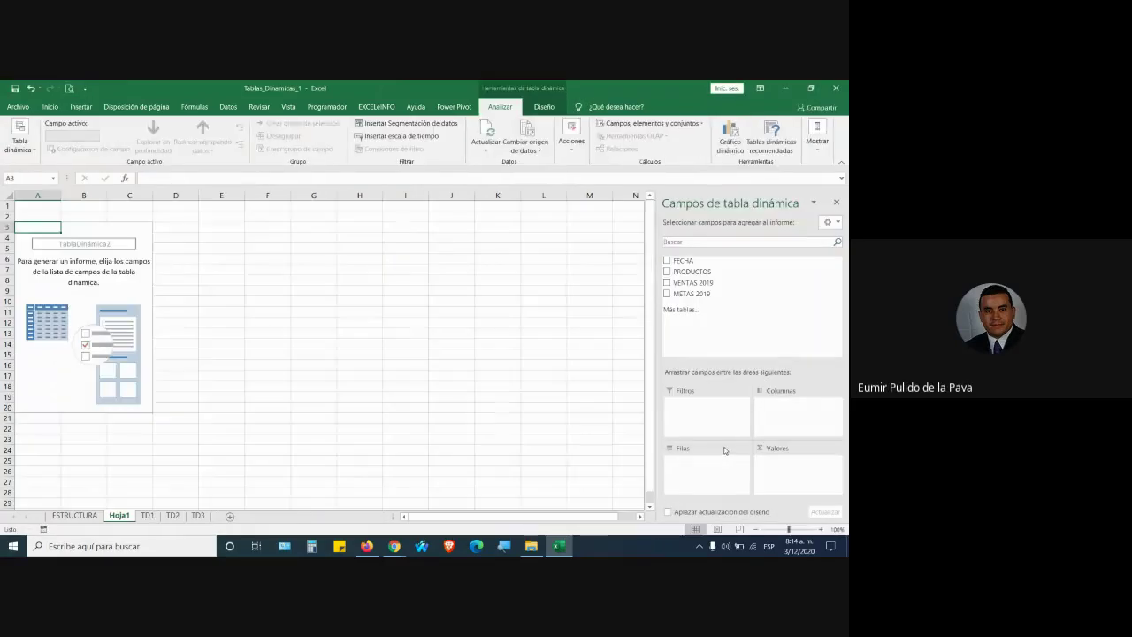
- Move between TD1 and Hoja1 and activate the empty pivot to show its field list
left_click(147, 515)
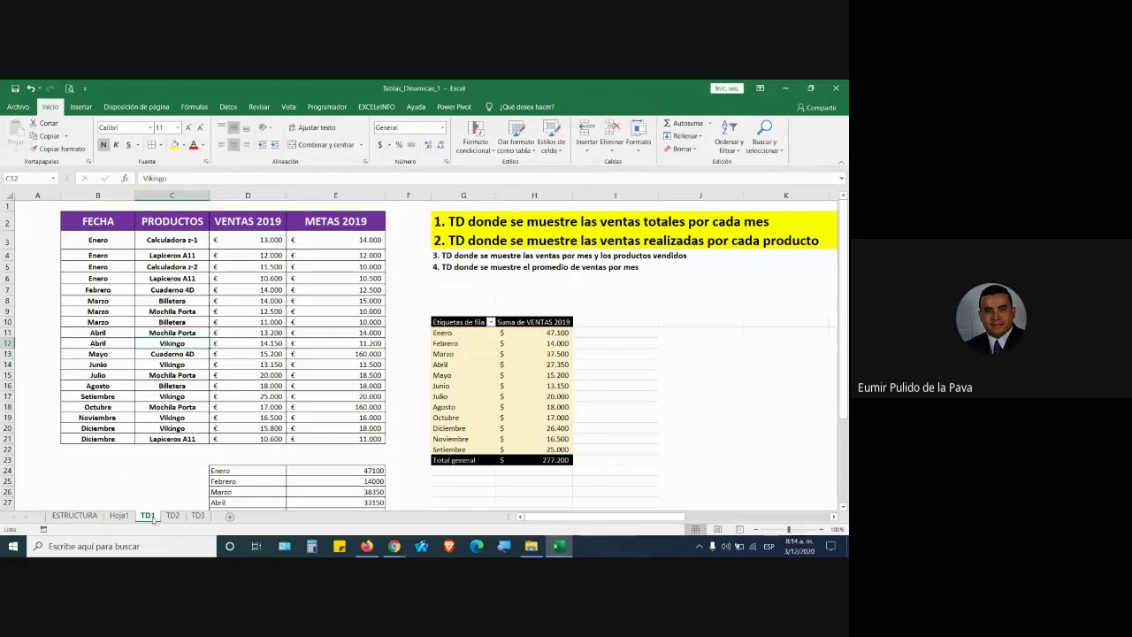
left_click(116, 516)
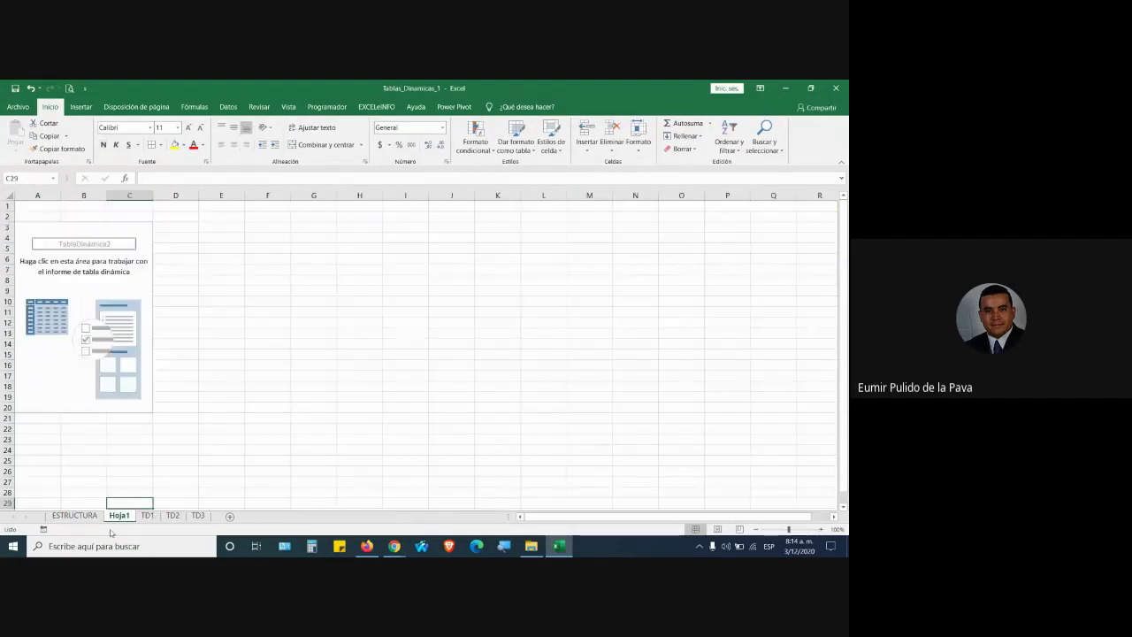
left_click(103, 221)
left_click(103, 225)
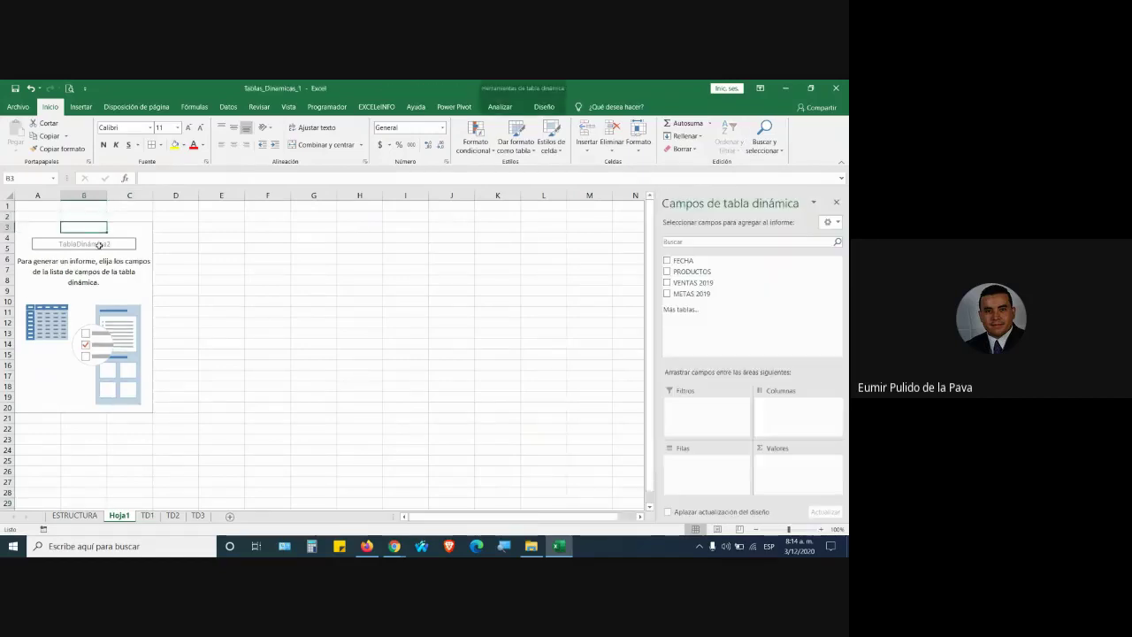
left_click(146, 515)
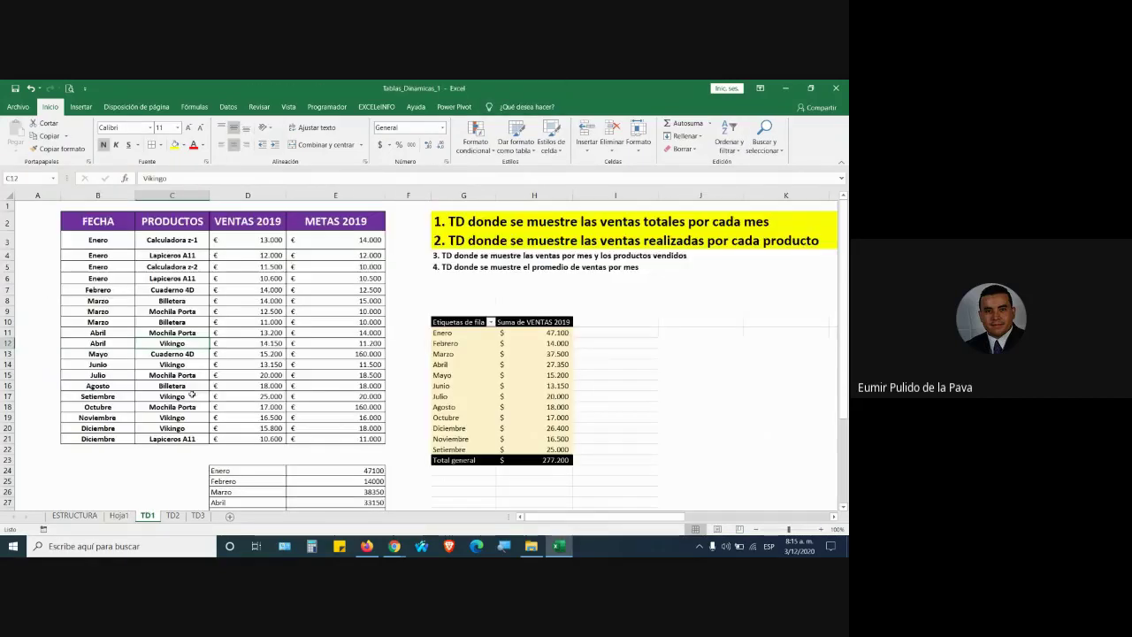
left_click(119, 516)
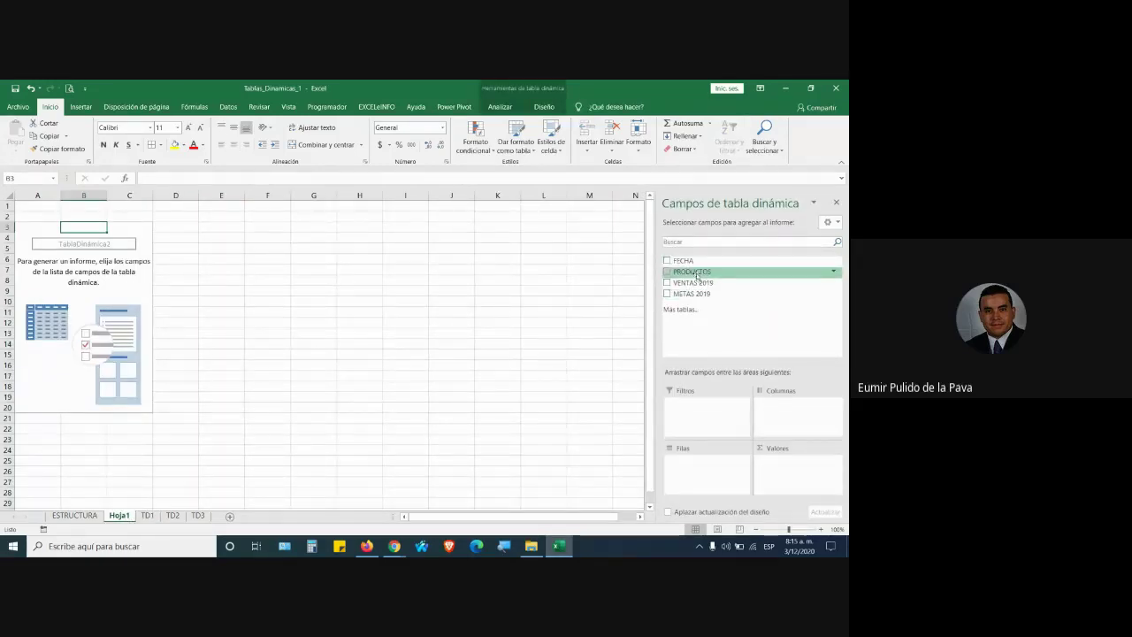
- Add Suma de VENTAS 2019 as values with PRODUCTOS in Columnas, Billetera 43000 to 277200 total
left_click_drag(696, 275, 703, 462)
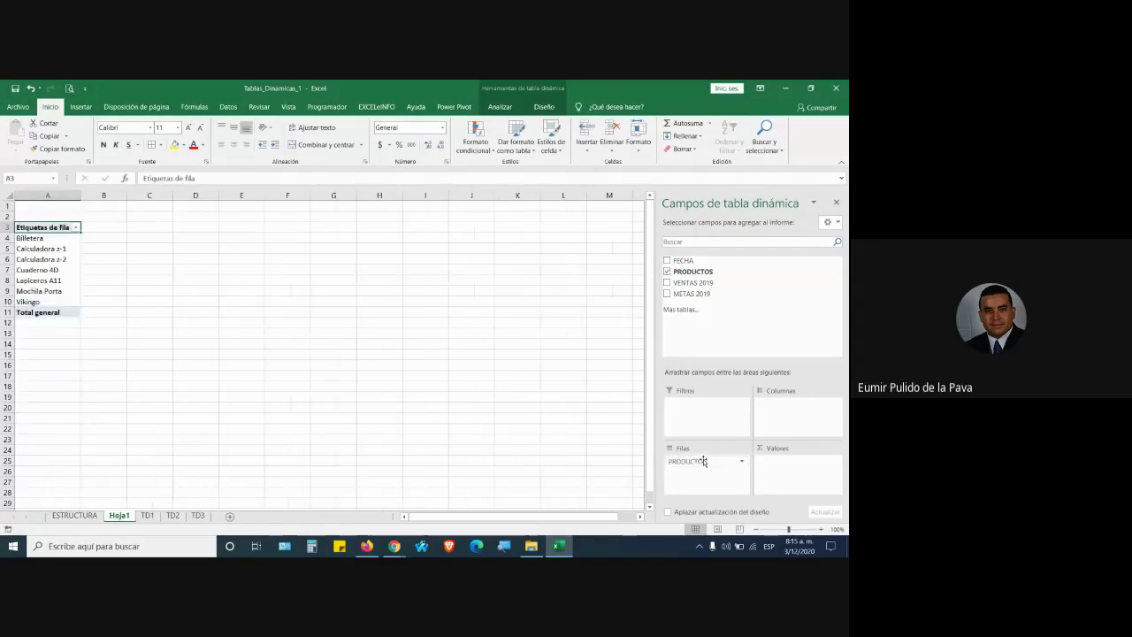
left_click_drag(703, 283, 786, 479)
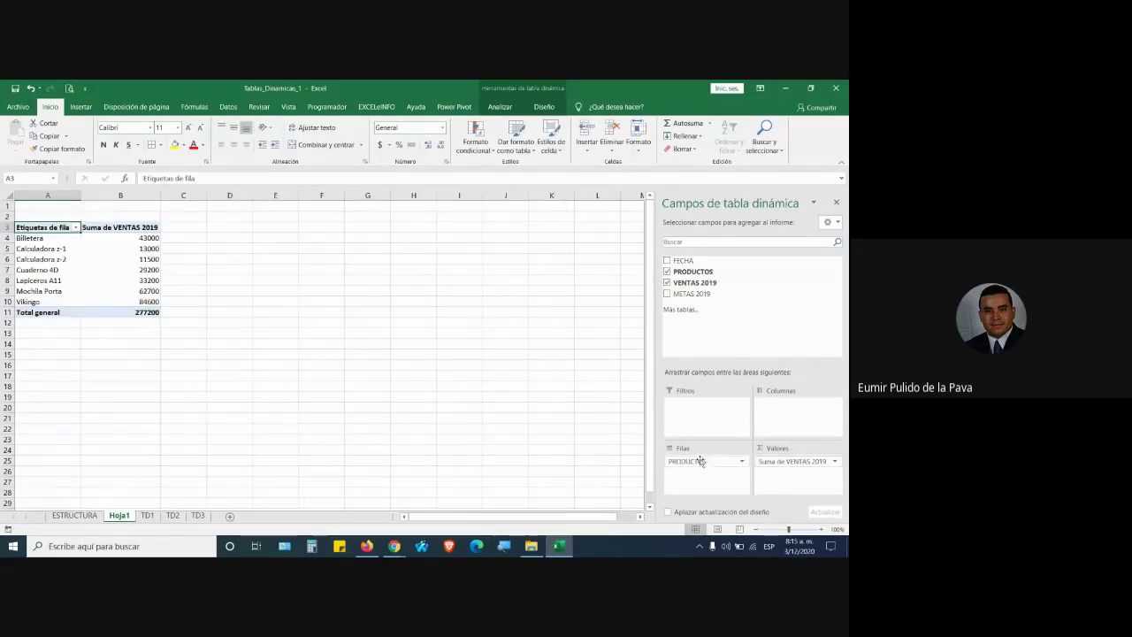
mouse_move(699, 461)
left_mouse_down()
mouse_move(788, 422)
mouse_move(777, 413)
left_mouse_up()
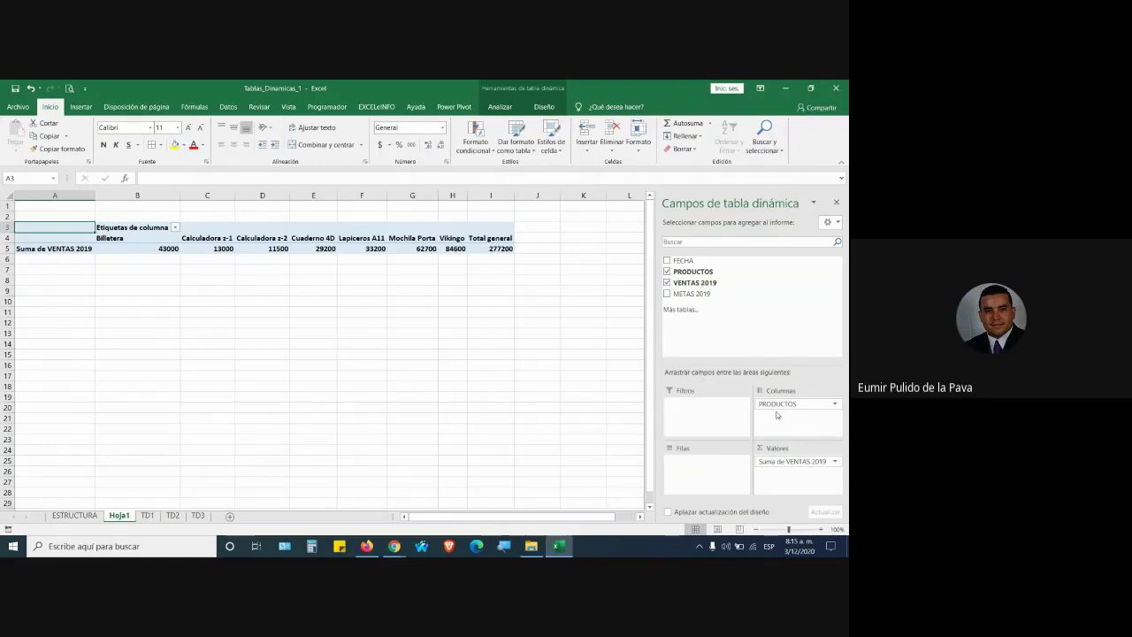
left_click_drag(777, 404, 712, 486)
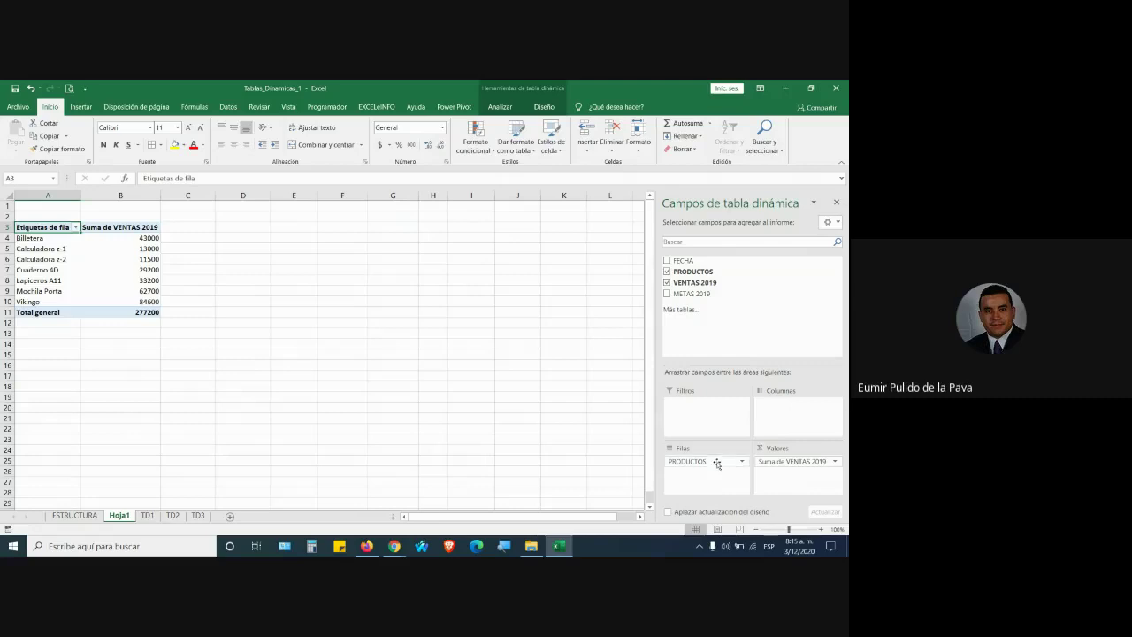
left_click_drag(716, 463, 783, 422)
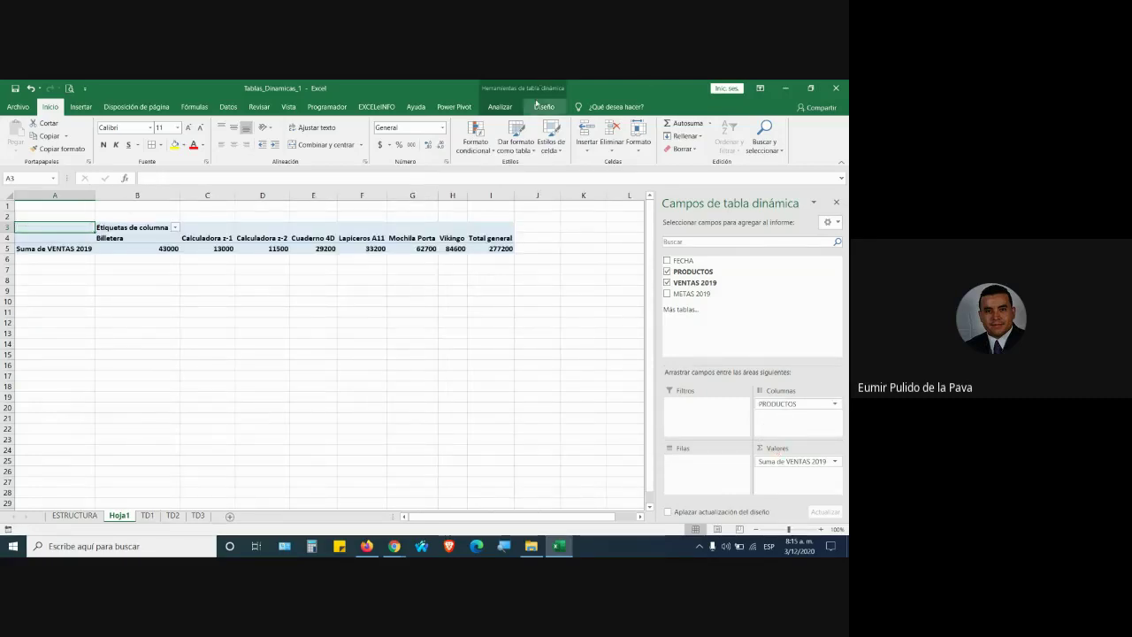
- Apply a grey Medio pivot style and move PRODUCTOS back to rows, Billetera through Vikingo
double_click(541, 86)
left_click(722, 90)
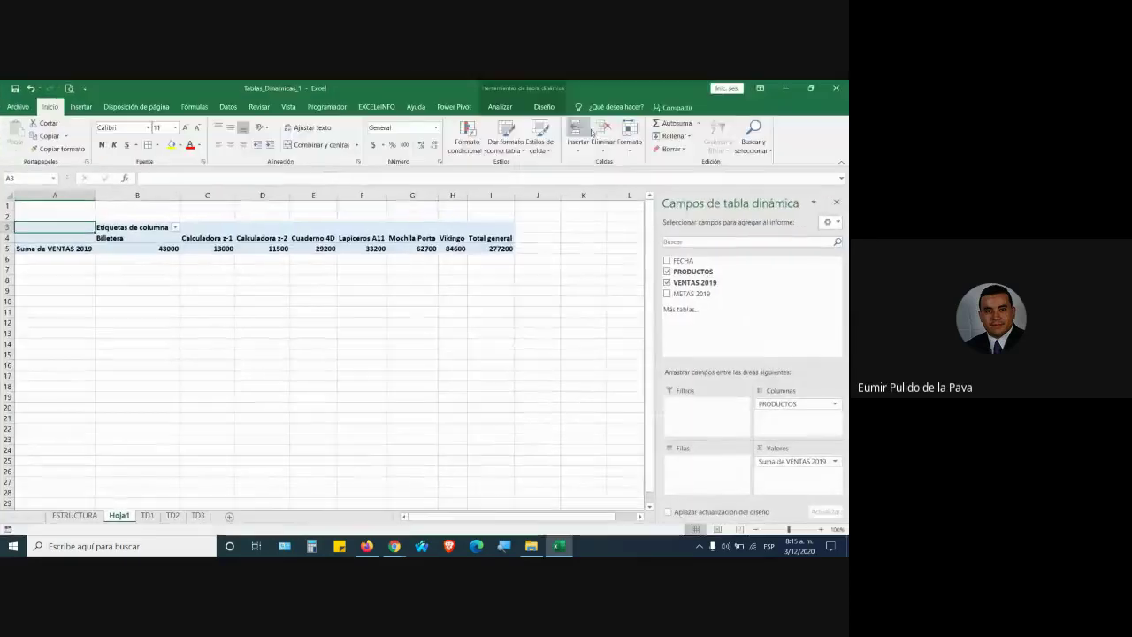
left_click(544, 106)
left_click(543, 141)
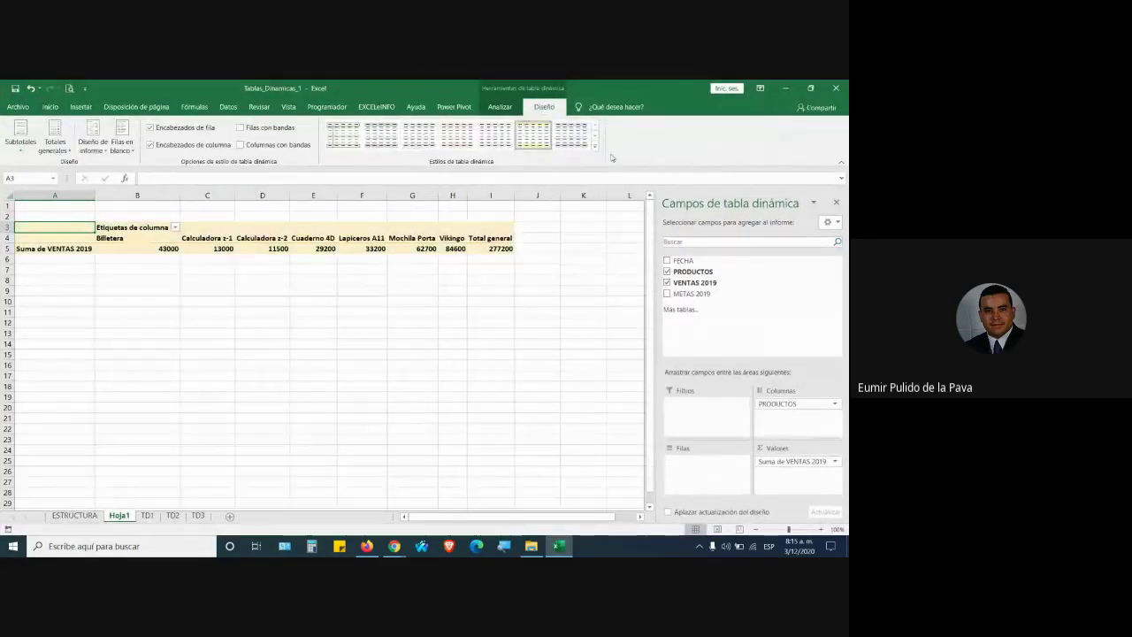
left_click(594, 147)
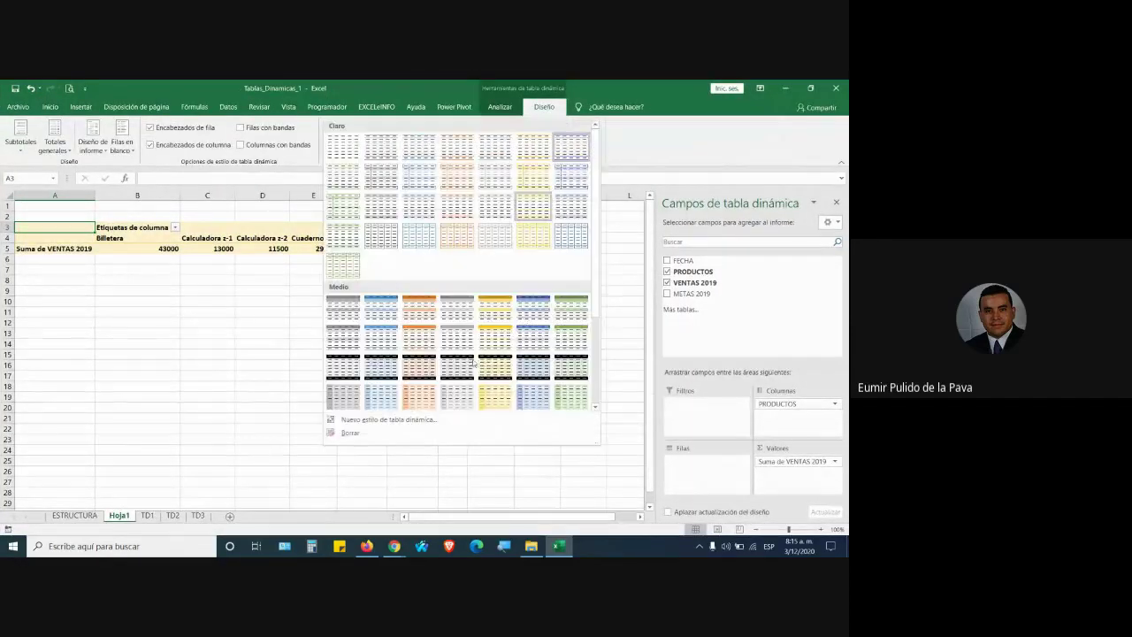
left_click(452, 342)
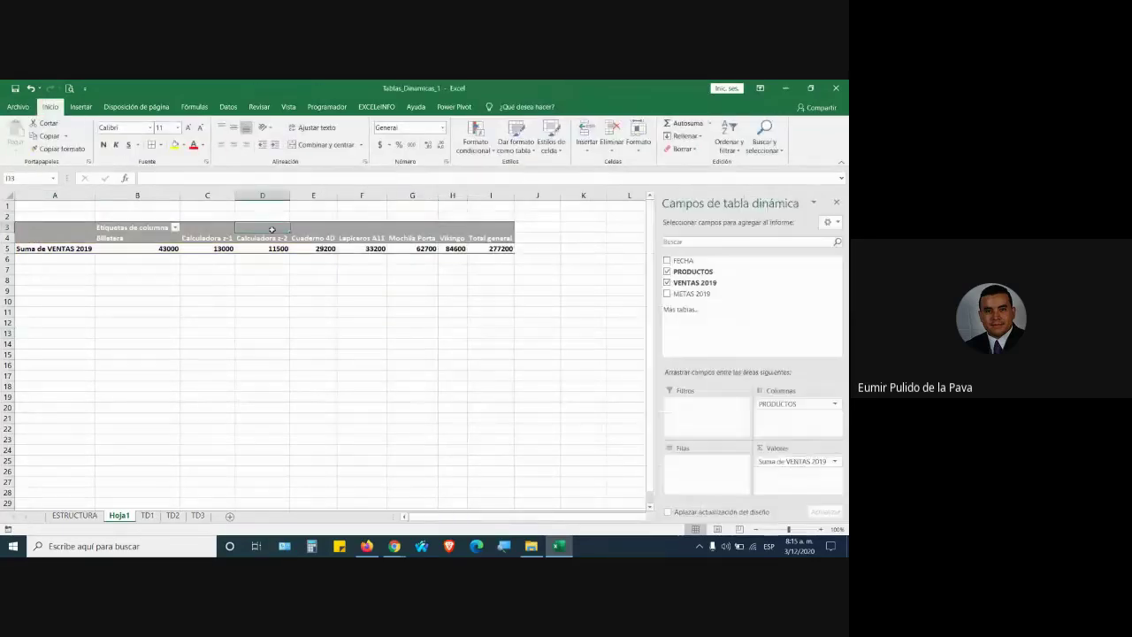
left_click_drag(761, 400, 703, 479)
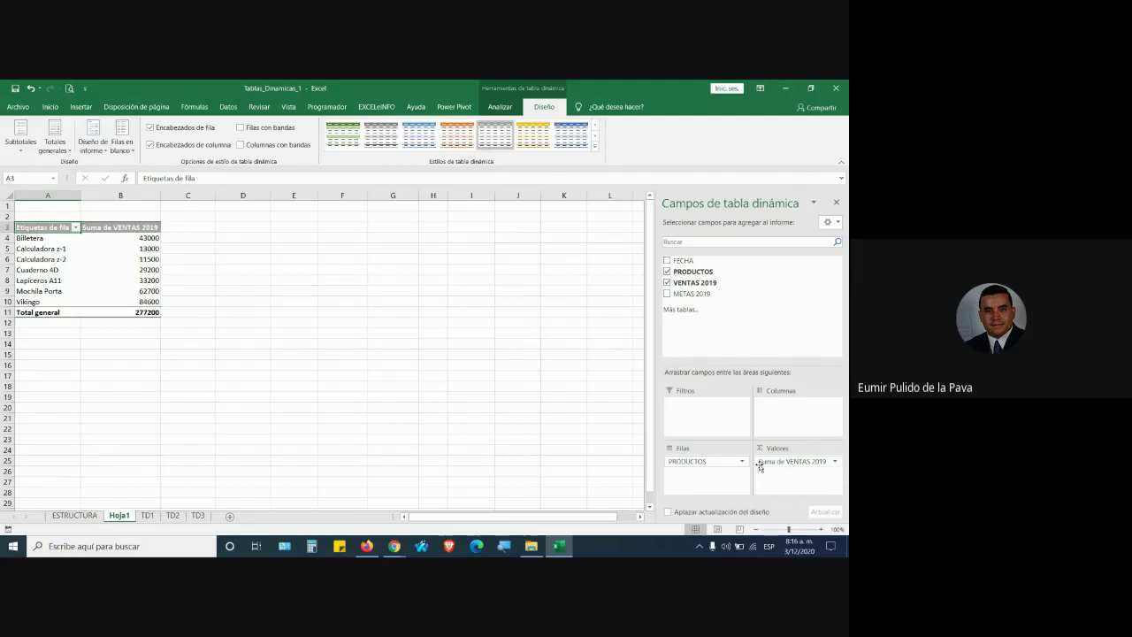
- Copy the large yellow heading format from G3 to the third TD1 task line in G4, then return to Hoja1
left_click(147, 514)
left_click(451, 240)
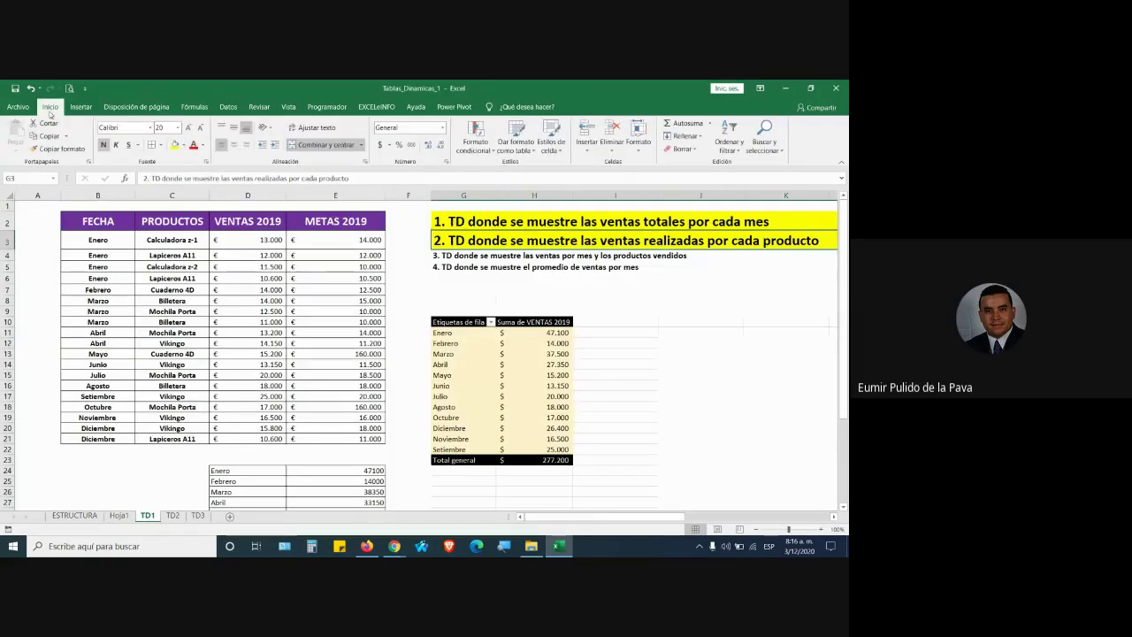
left_click(57, 149)
left_click(495, 255)
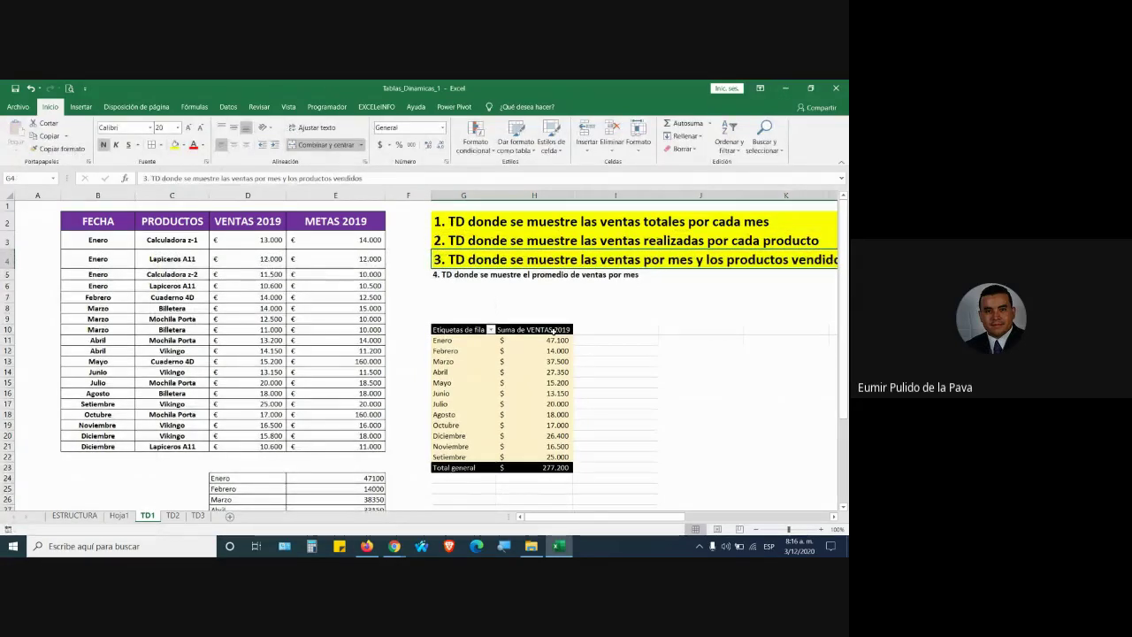
left_click_drag(633, 517, 663, 516)
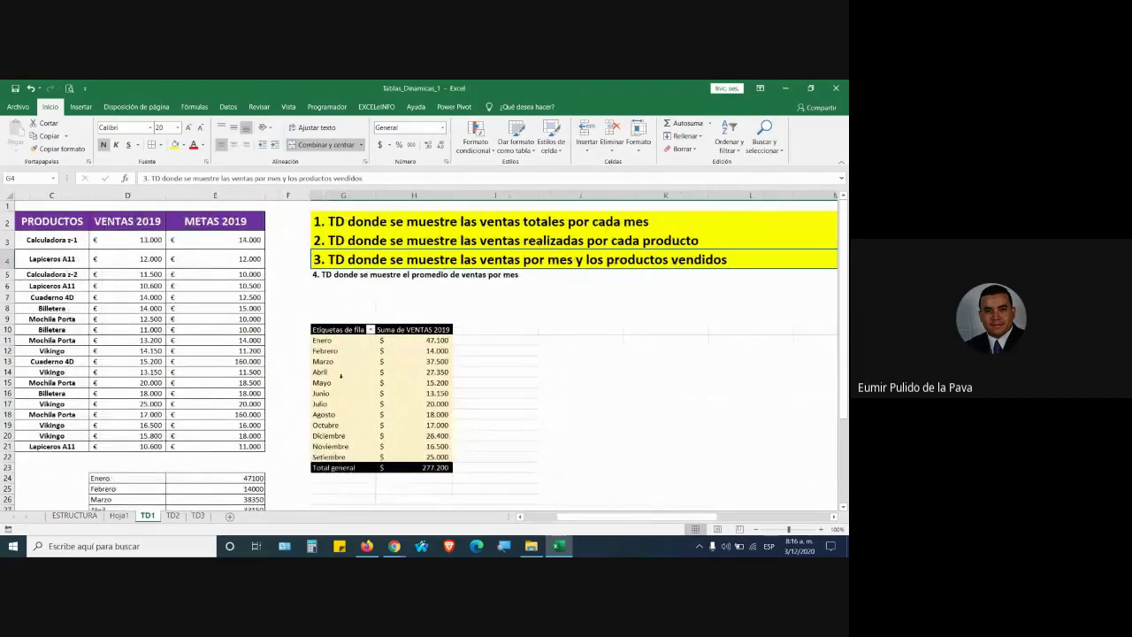
left_click(119, 514)
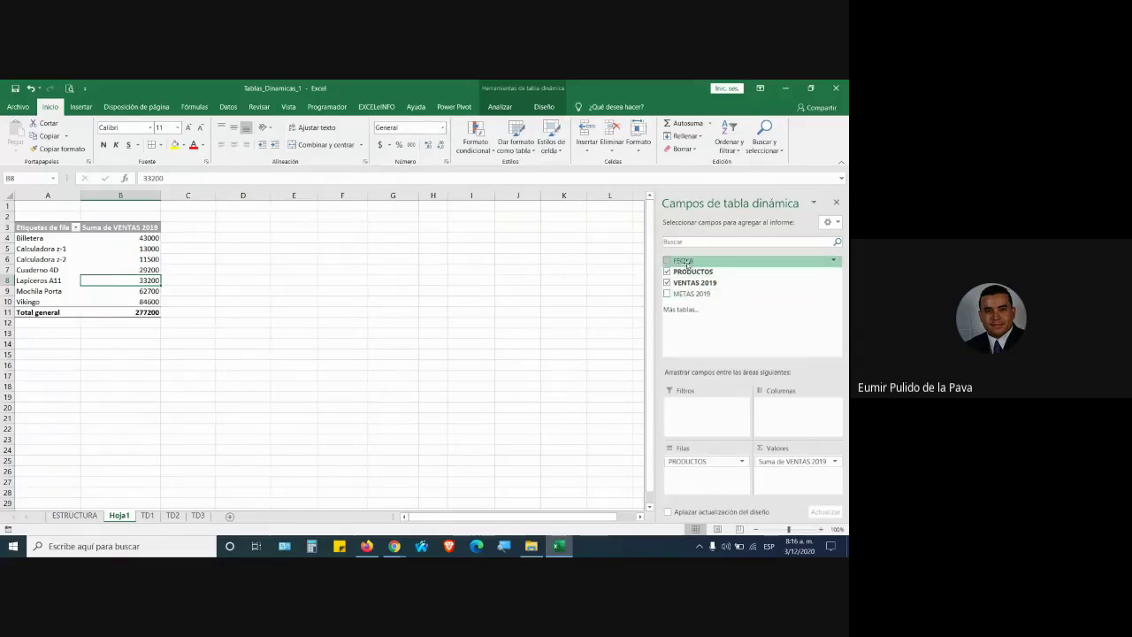
- Spread FECHA months across the pivot columns, admit the waiting Meet participant, and zoom in
mouse_move(686, 260)
left_mouse_down()
mouse_move(710, 271)
mouse_move(769, 416)
left_mouse_up()
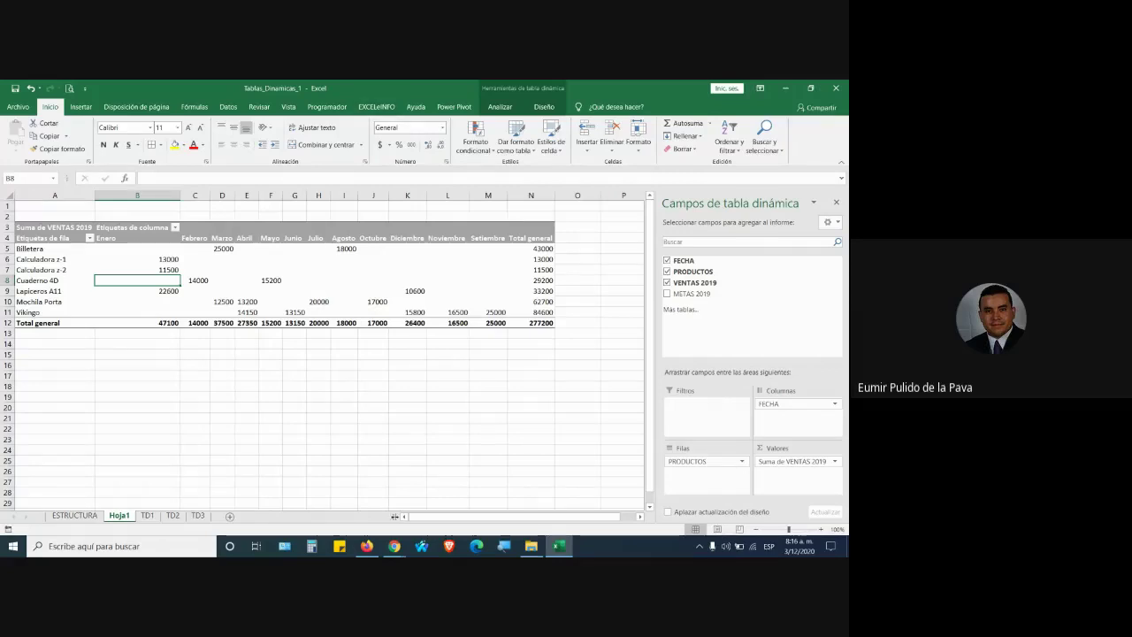
left_click(394, 545)
left_click(335, 511)
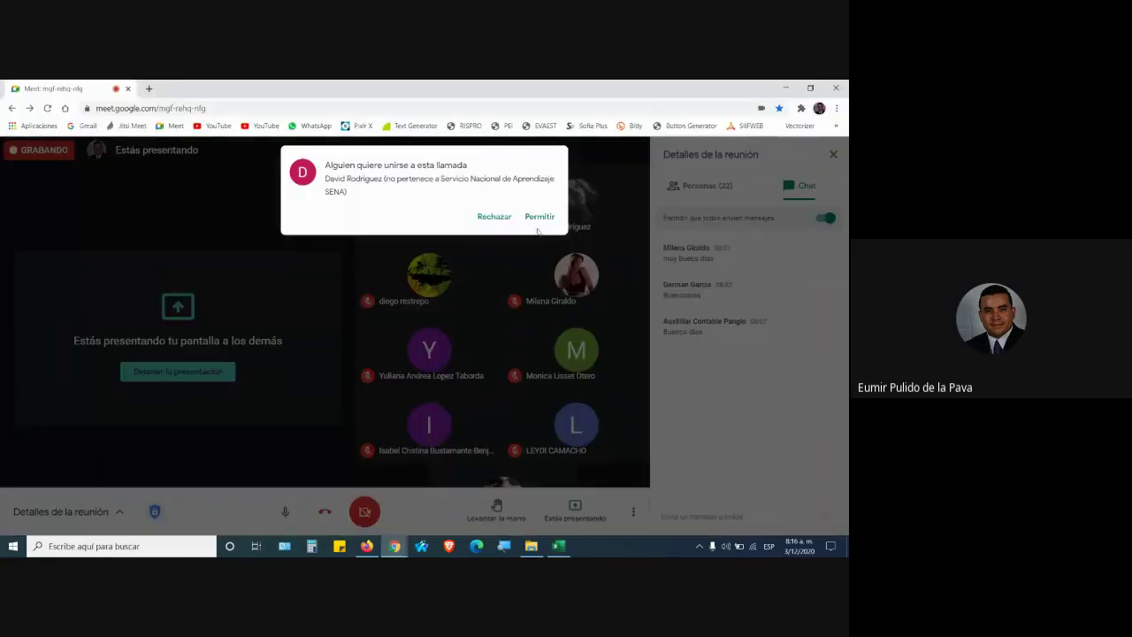
left_click(537, 217)
left_click(558, 546)
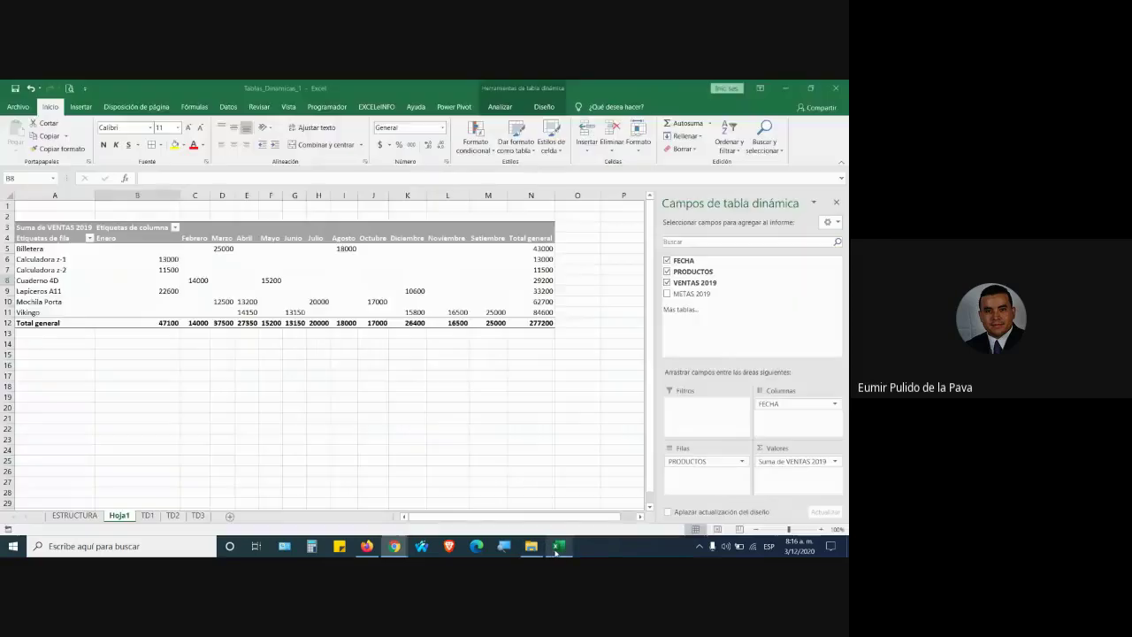
left_click(821, 528)
- Zoom to 130% and swap the pivot so FECHA months run down rows, PRODUCTOS across columns
left_click(820, 529)
left_click(821, 529)
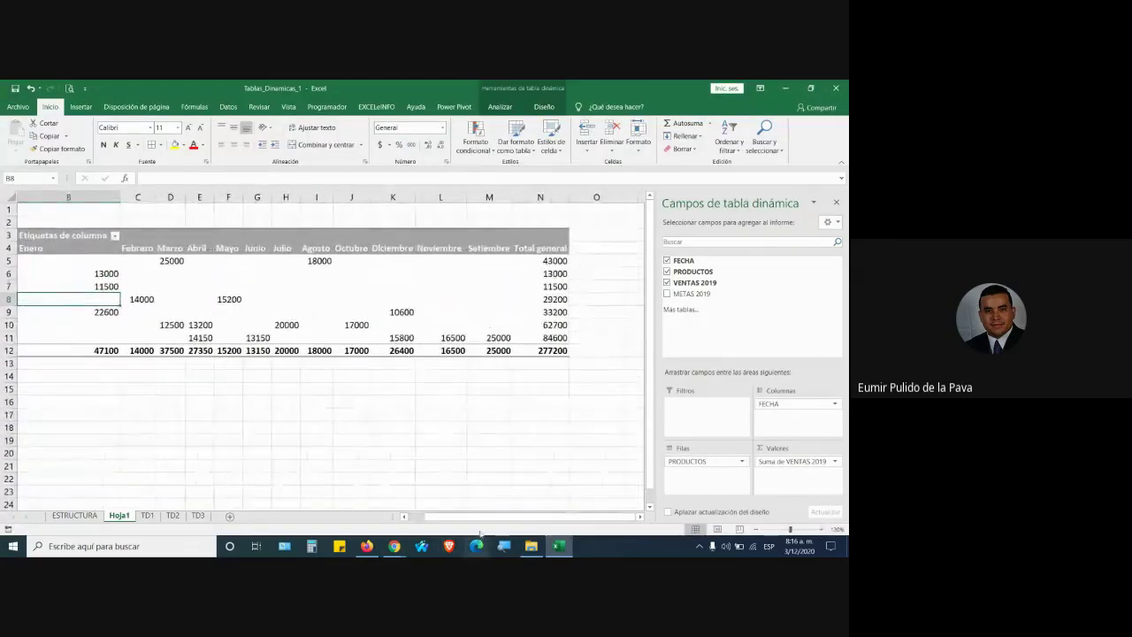
left_click(404, 516)
left_click_drag(161, 198, 412, 196)
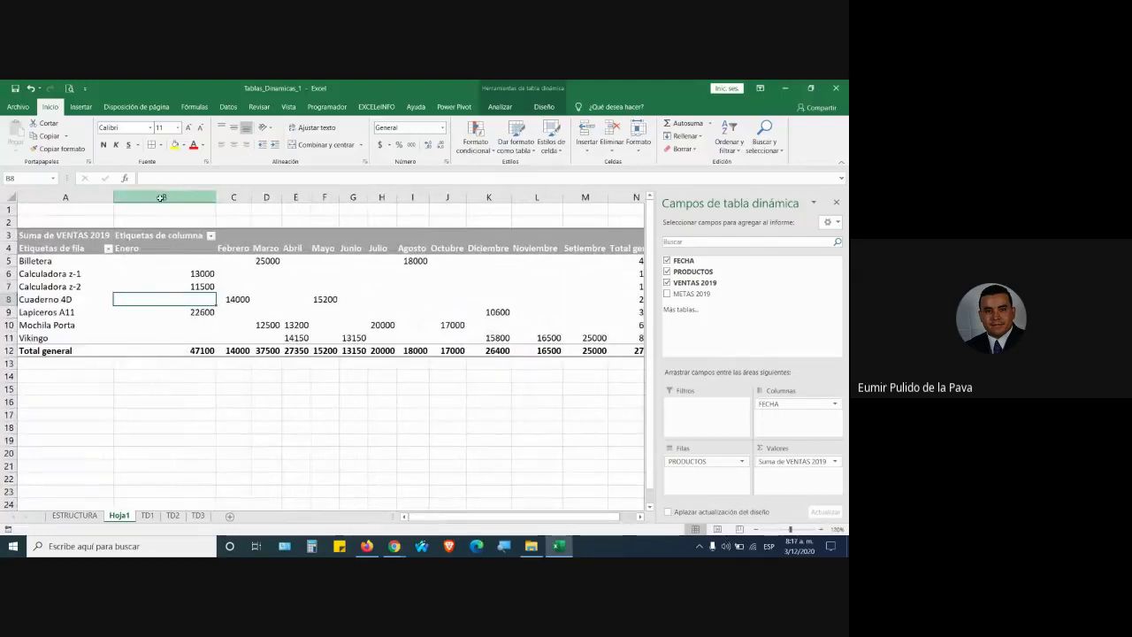
left_click(168, 261)
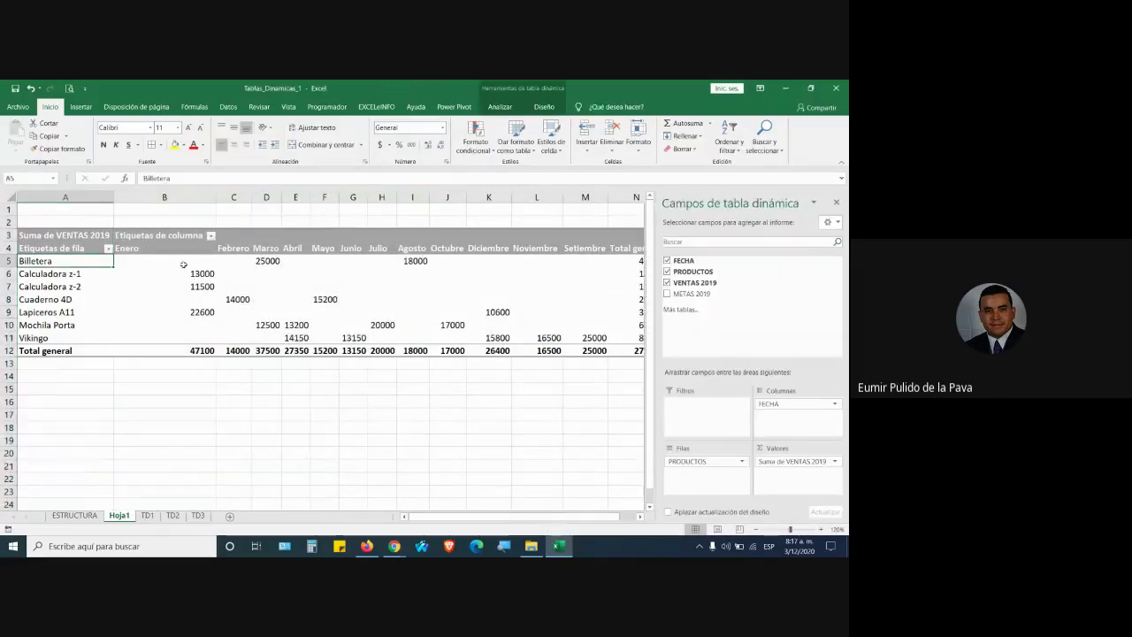
left_click(267, 261)
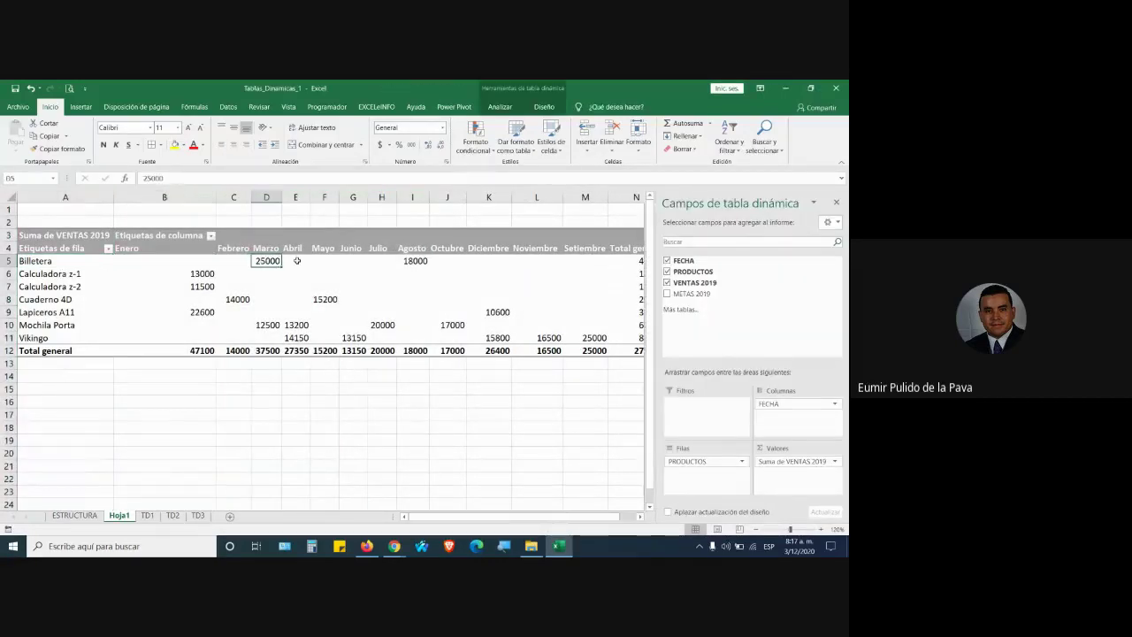
left_click(417, 261)
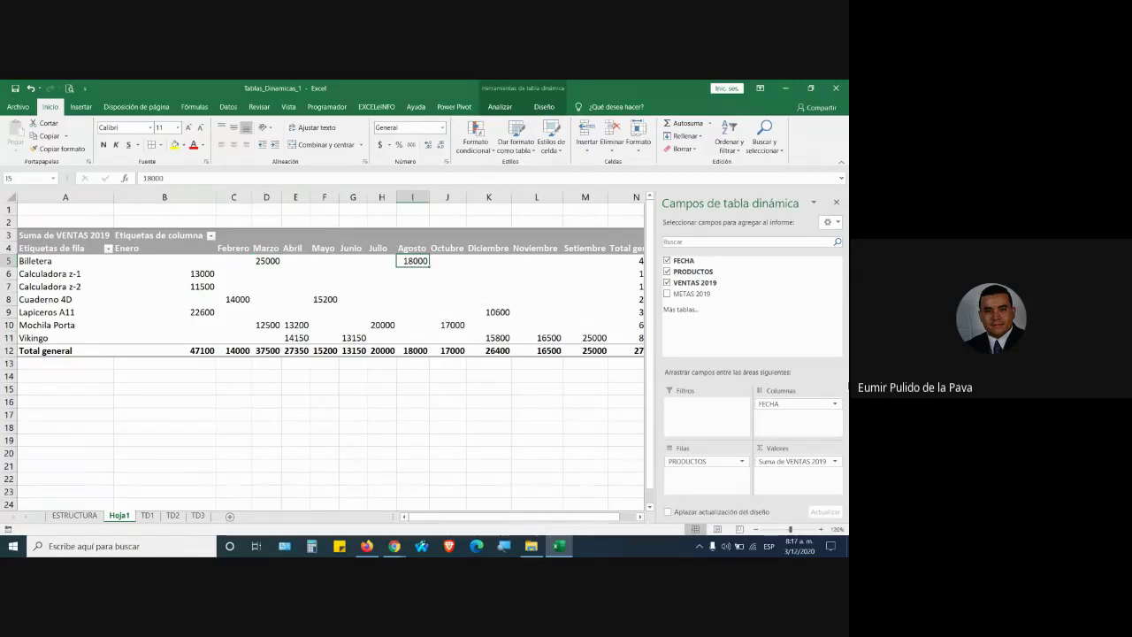
mouse_move(707, 461)
left_mouse_down()
mouse_move(794, 437)
mouse_move(792, 424)
mouse_move(706, 478)
mouse_move(694, 471)
left_mouse_up()
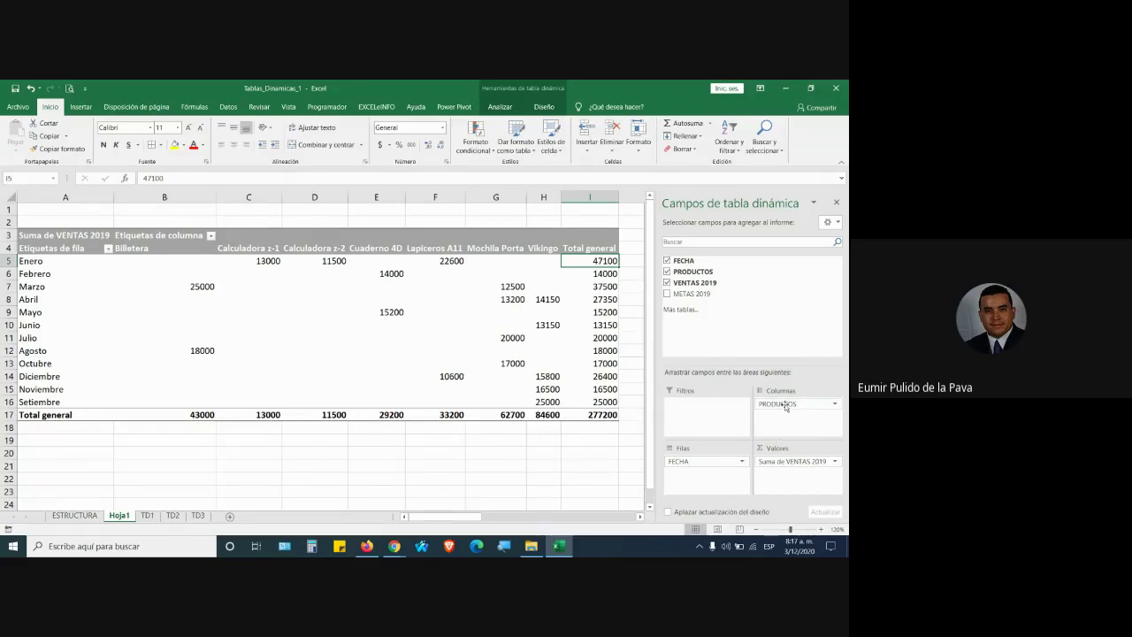
- Move PRODUCTOS into Filas above FECHA, grouping sales by product then month, then switch to Meet
left_click_drag(786, 403, 689, 475)
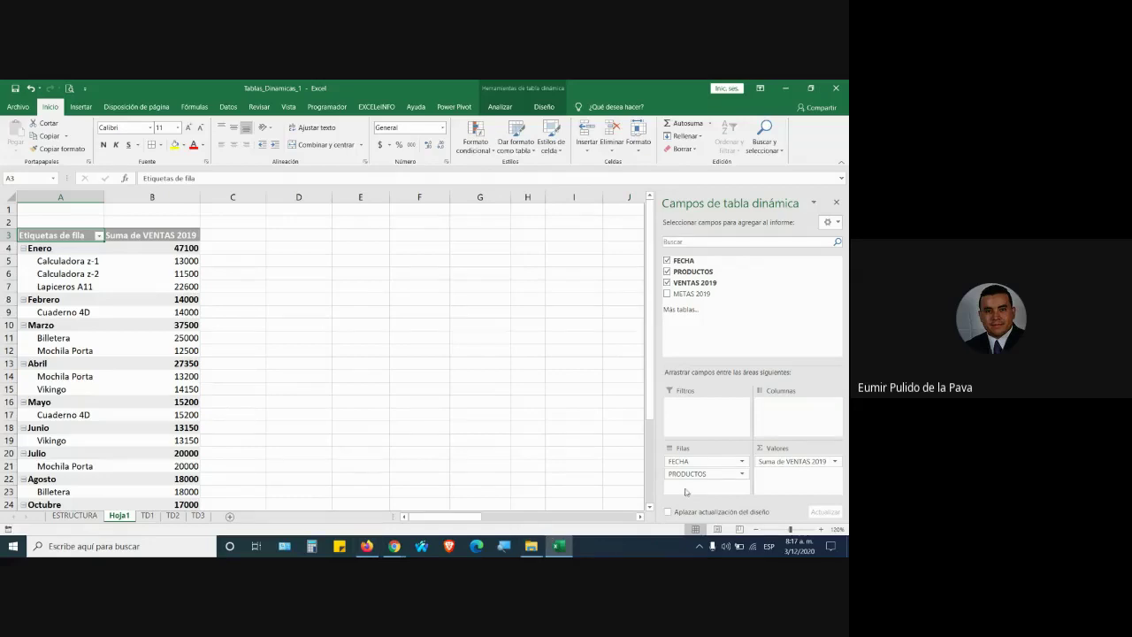
left_click_drag(687, 473, 686, 458)
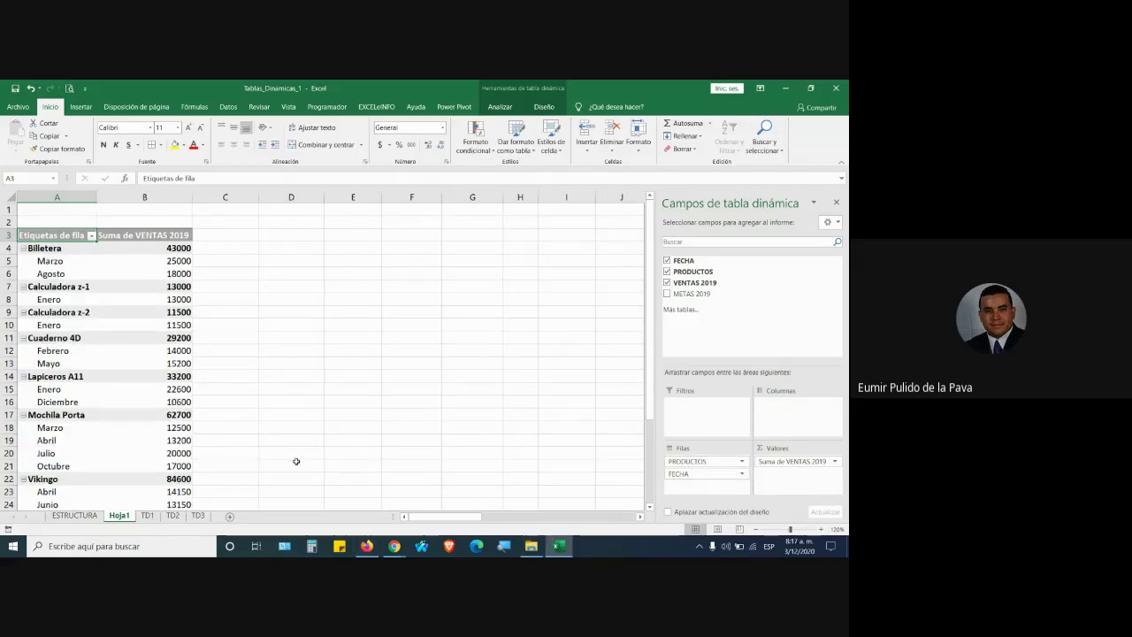
mouse_move(394, 545)
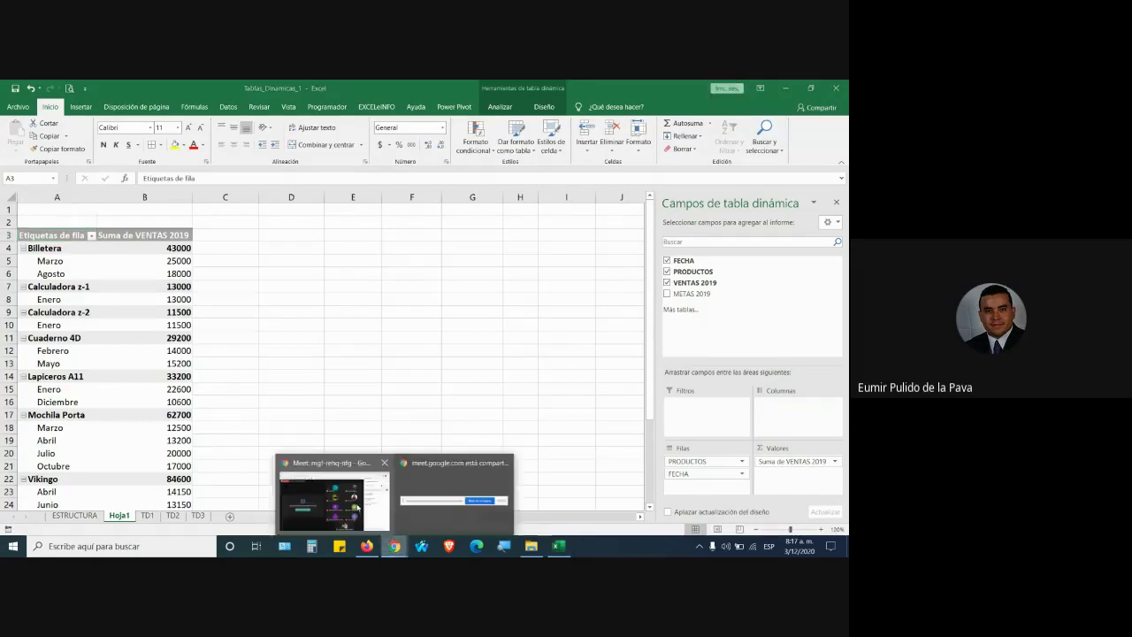
left_click(332, 495)
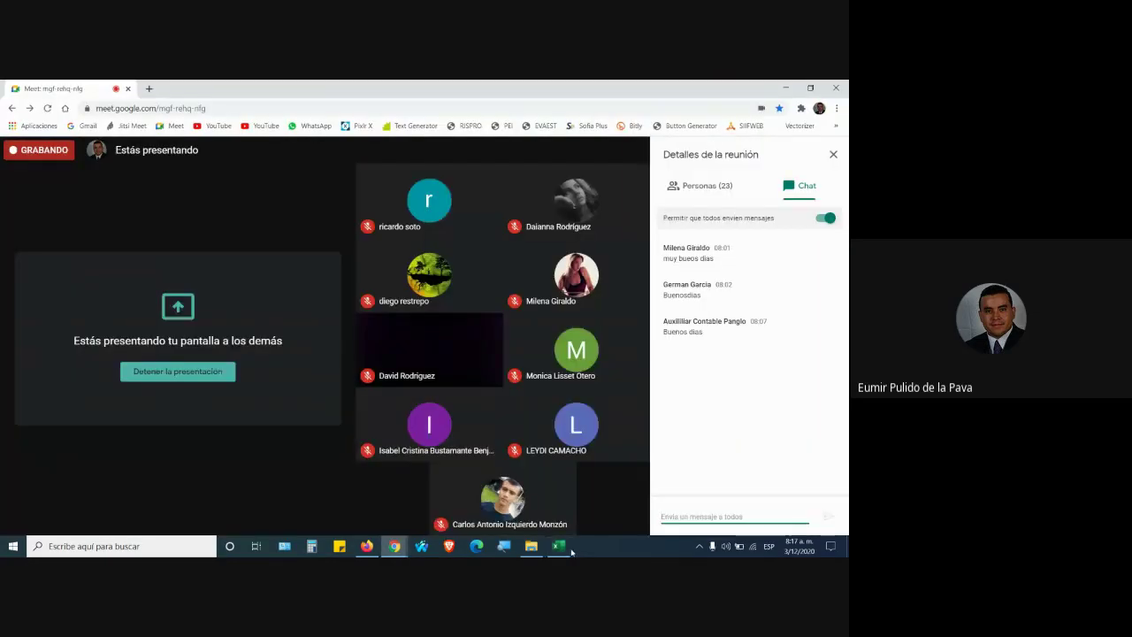
- Return from the Google Meet call to the Excel workbook with the pivot table
left_click(561, 547)
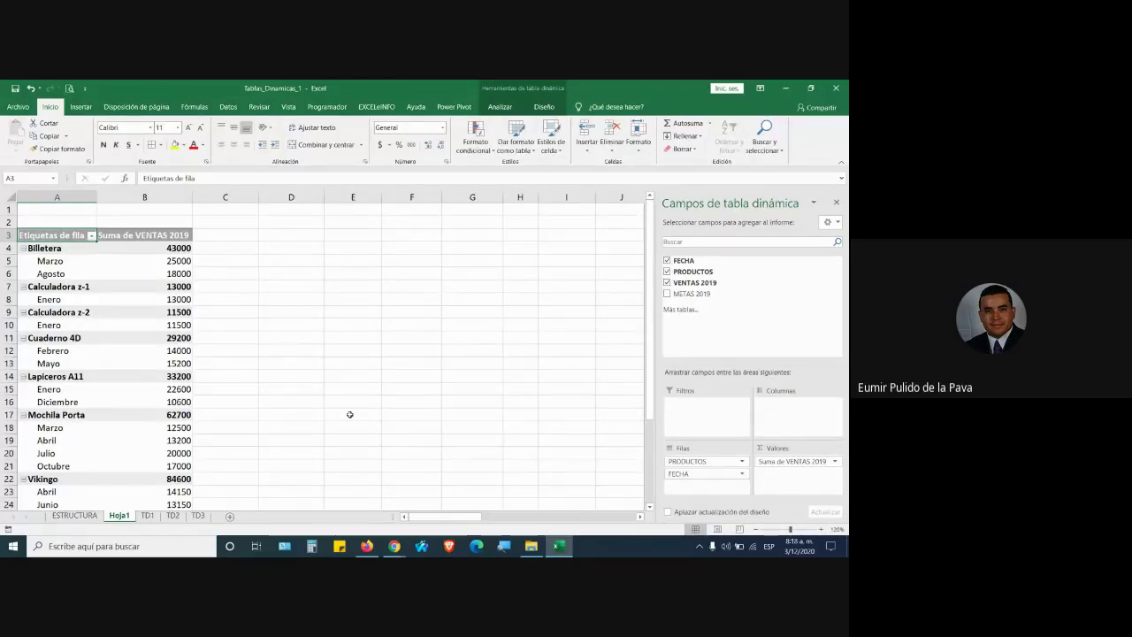
- Move FECHA from Filas to Columnas, keeping PRODUCTOS as rows, and select the sales values
scroll(349, 414, "down", 2)
scroll(349, 415, "up", 2)
mouse_move(694, 461)
left_mouse_down()
mouse_move(819, 425)
mouse_move(714, 493)
mouse_move(707, 482)
mouse_move(796, 416)
left_mouse_up()
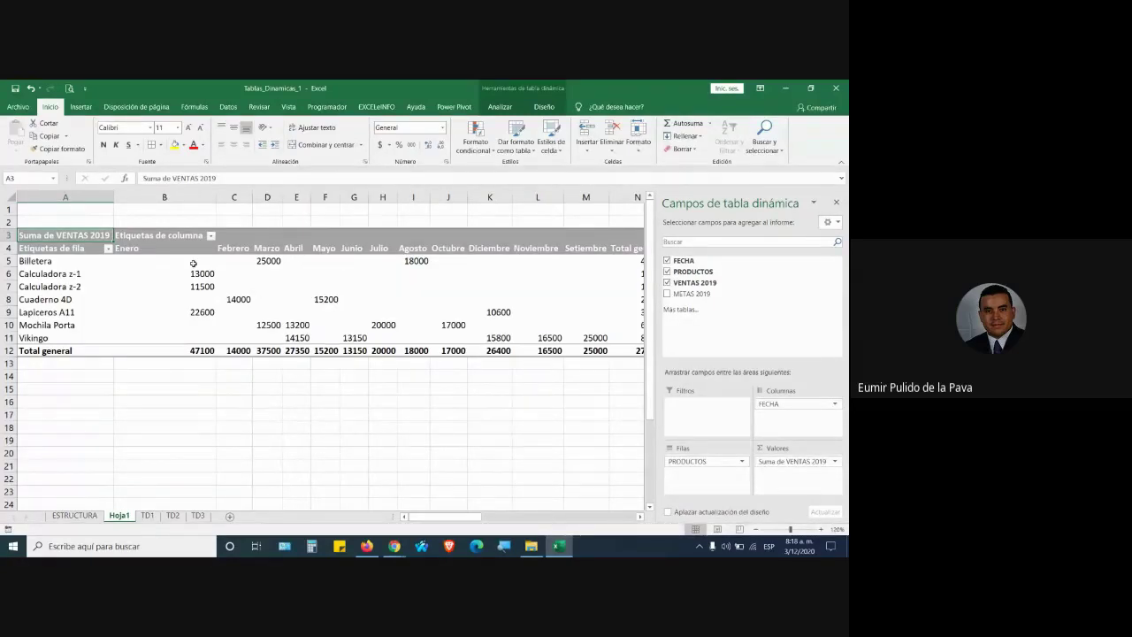
mouse_move(197, 260)
left_mouse_down()
mouse_move(471, 304)
mouse_move(526, 351)
left_mouse_up()
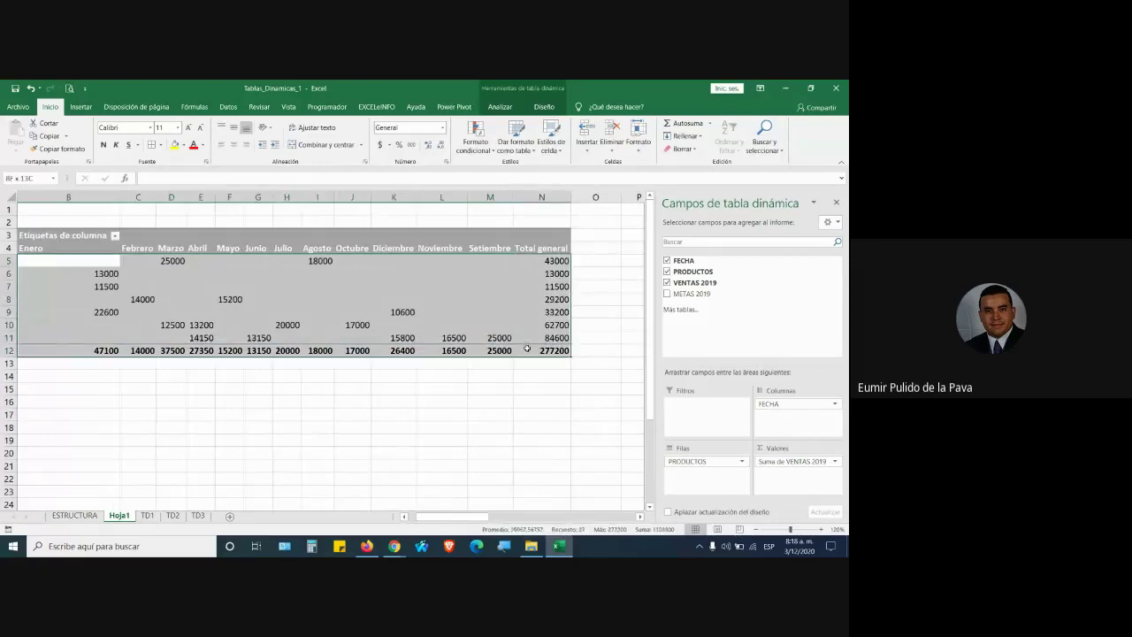
- Format the pivot sales values as accounting currency with no decimal places
left_click(380, 145)
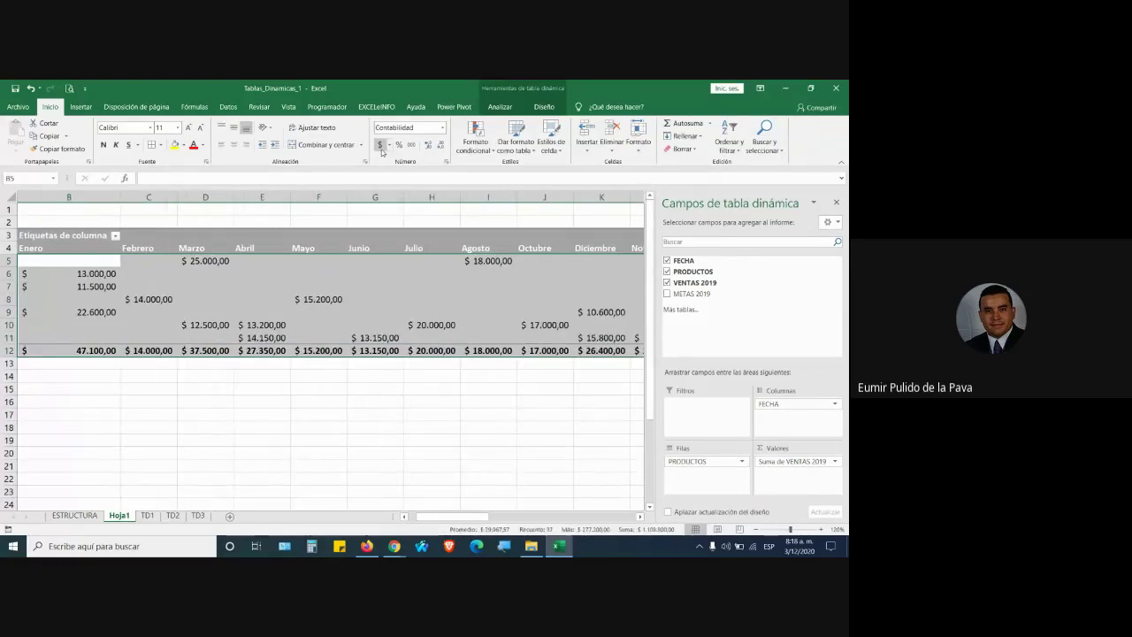
left_click(440, 145)
left_click(440, 145)
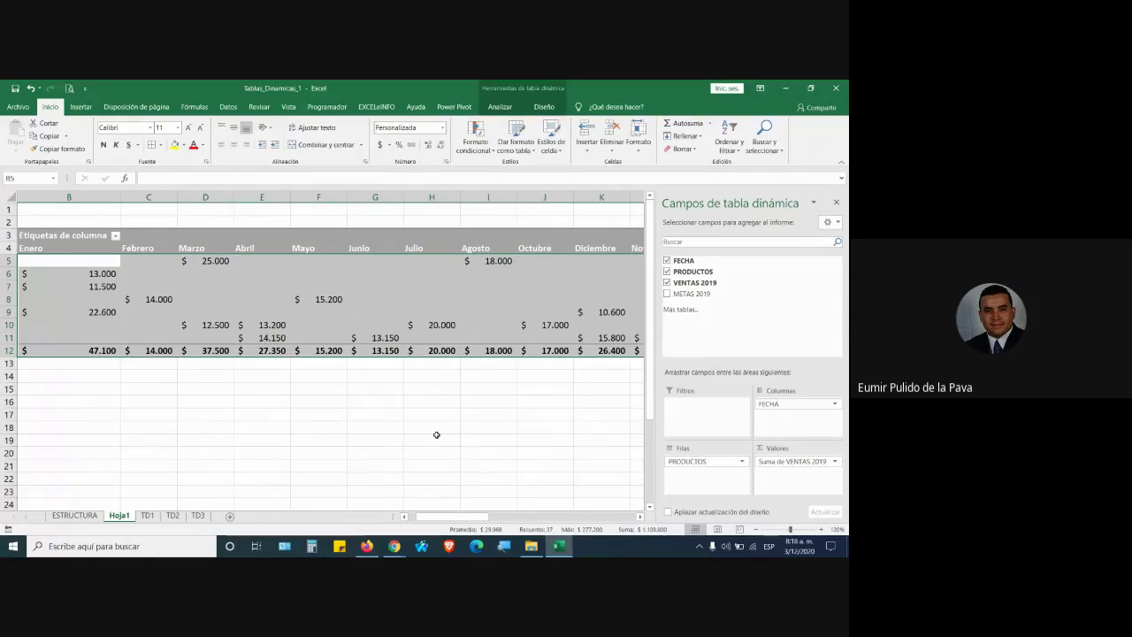
left_click(424, 261)
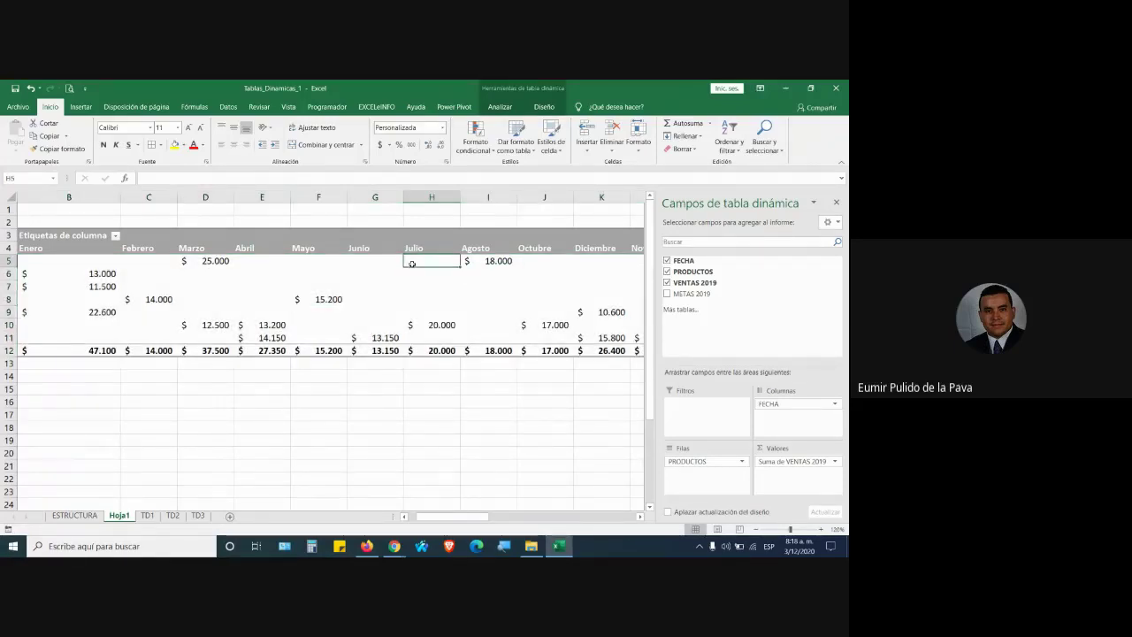
left_click(338, 284)
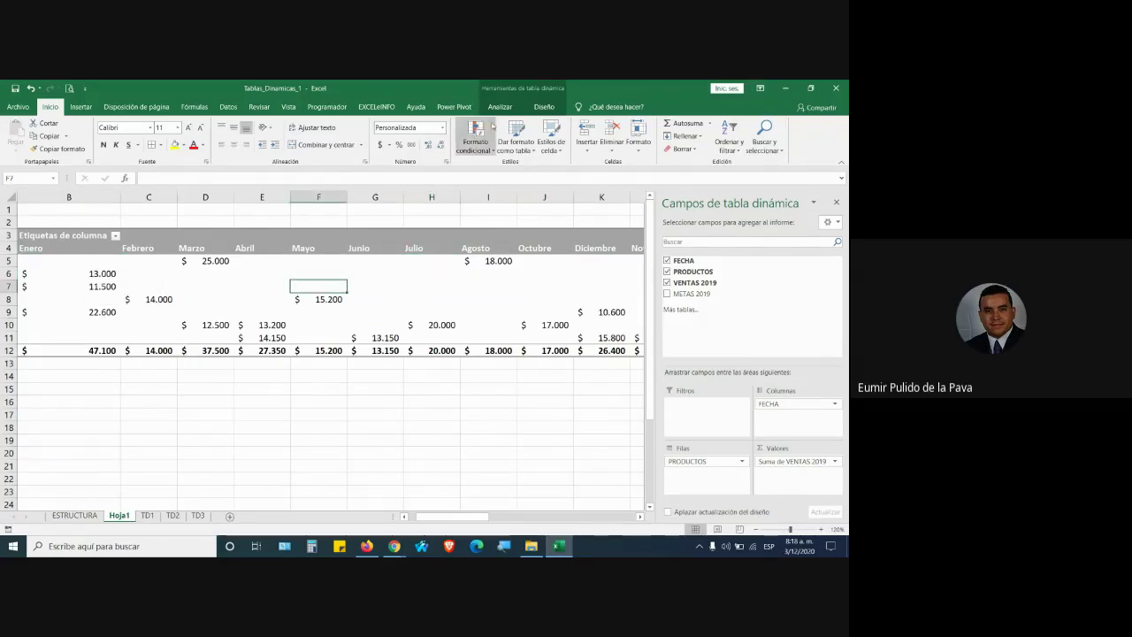
double_click(523, 88)
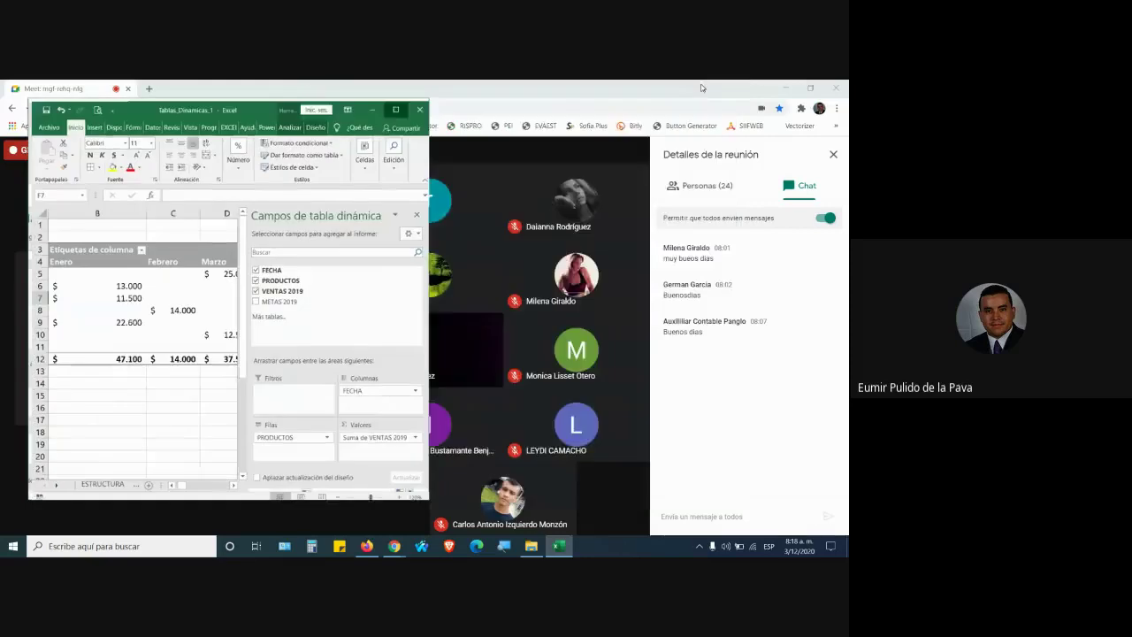
left_click(698, 90)
left_click(496, 107)
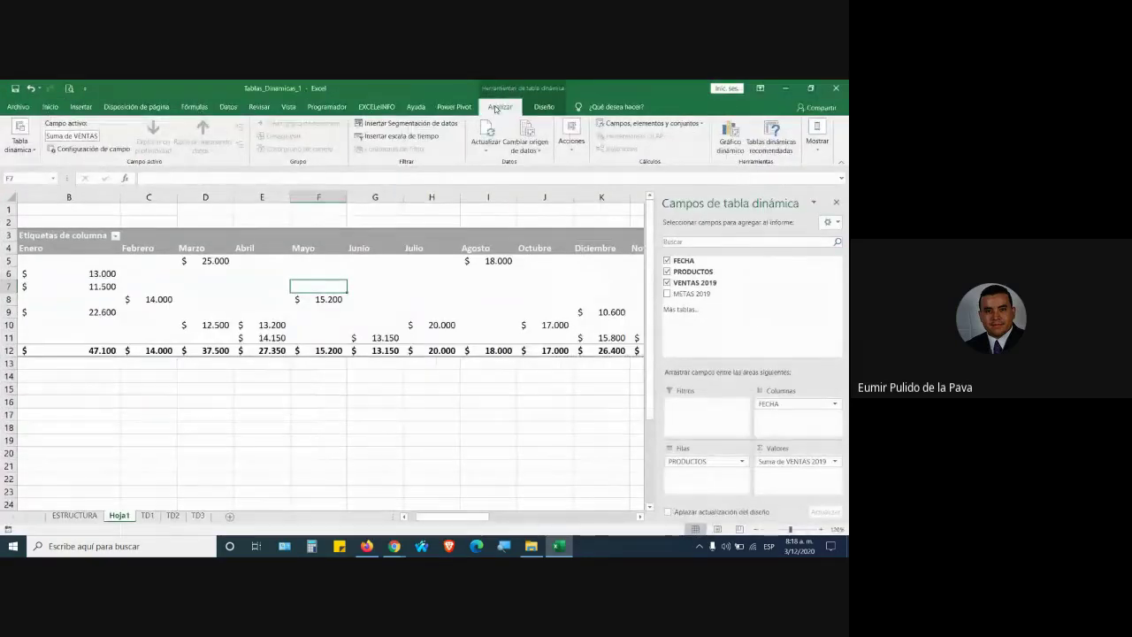
- Turn on 'Para celdas vacías, mostrar' in the PivotTable Options dialog
left_click(24, 150)
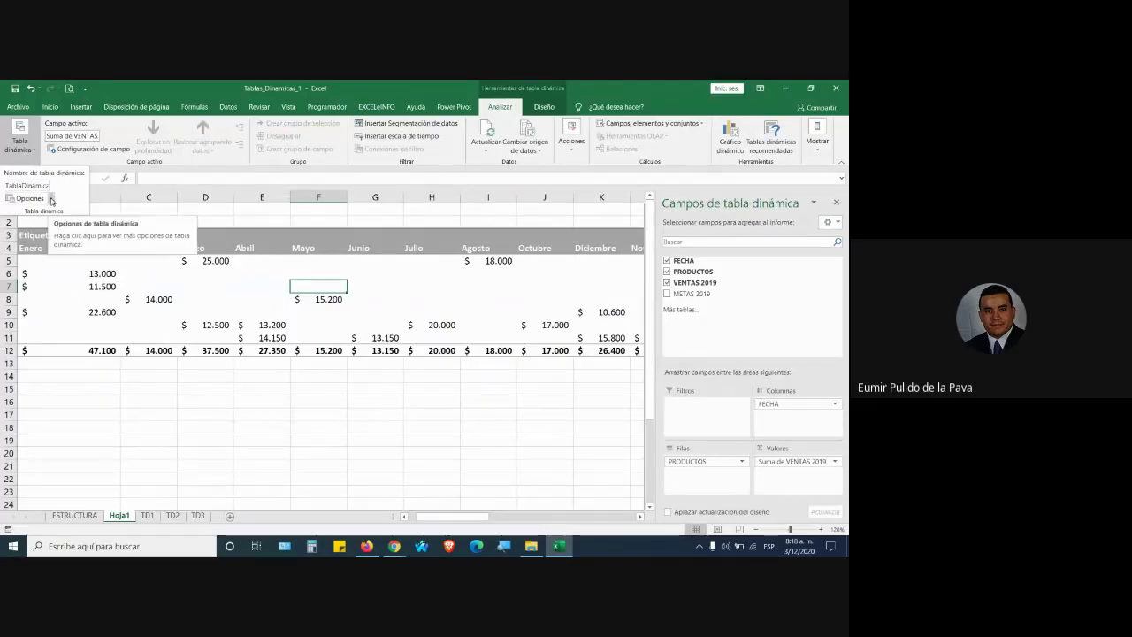
left_click(51, 201)
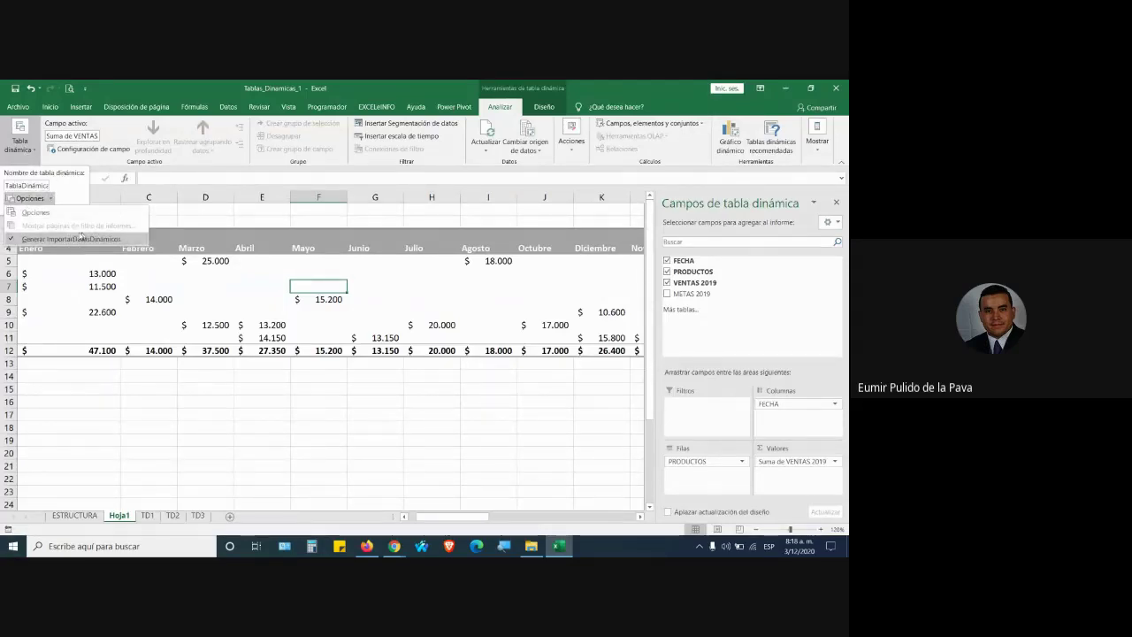
left_click(34, 213)
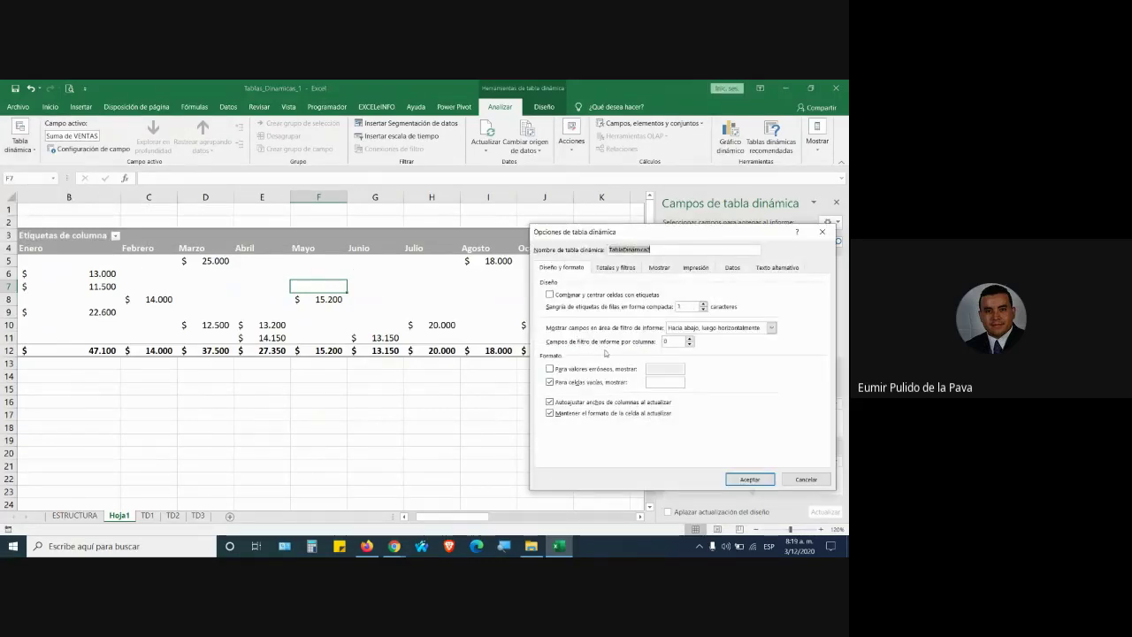
left_click_drag(607, 240, 548, 234)
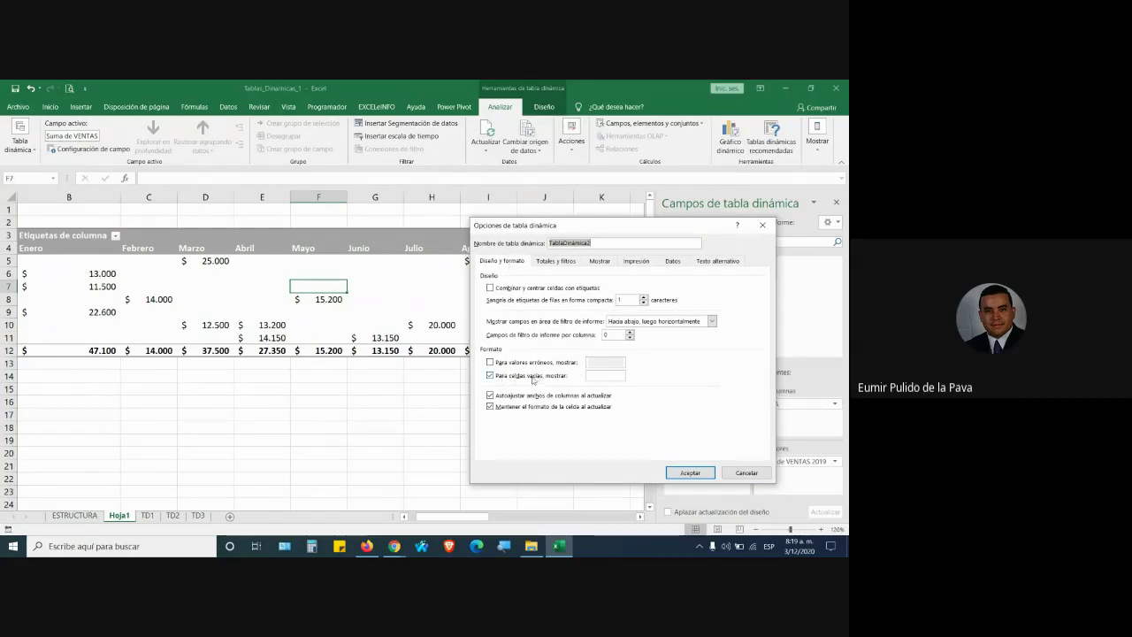
left_click(604, 376)
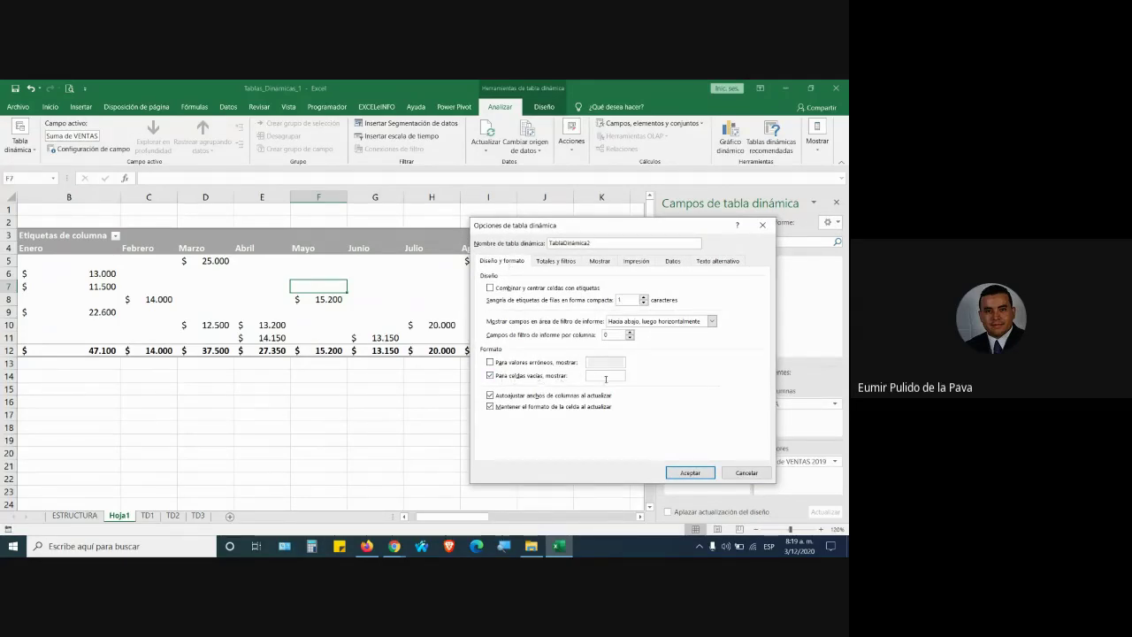
type("0")
left_click(691, 473)
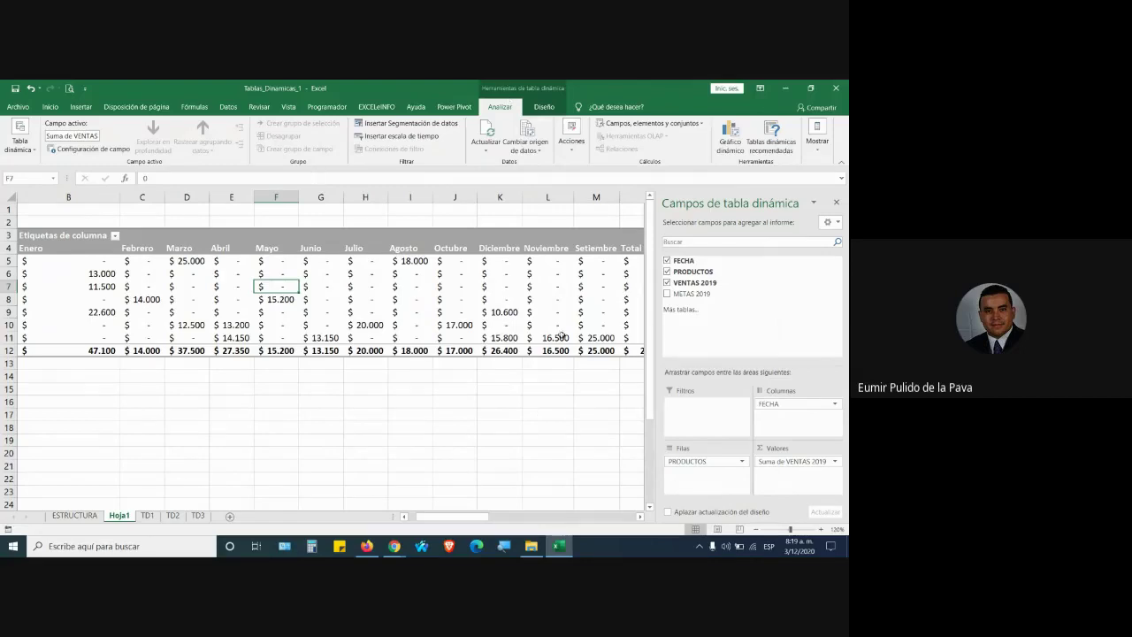
key("Right")
key("Right")
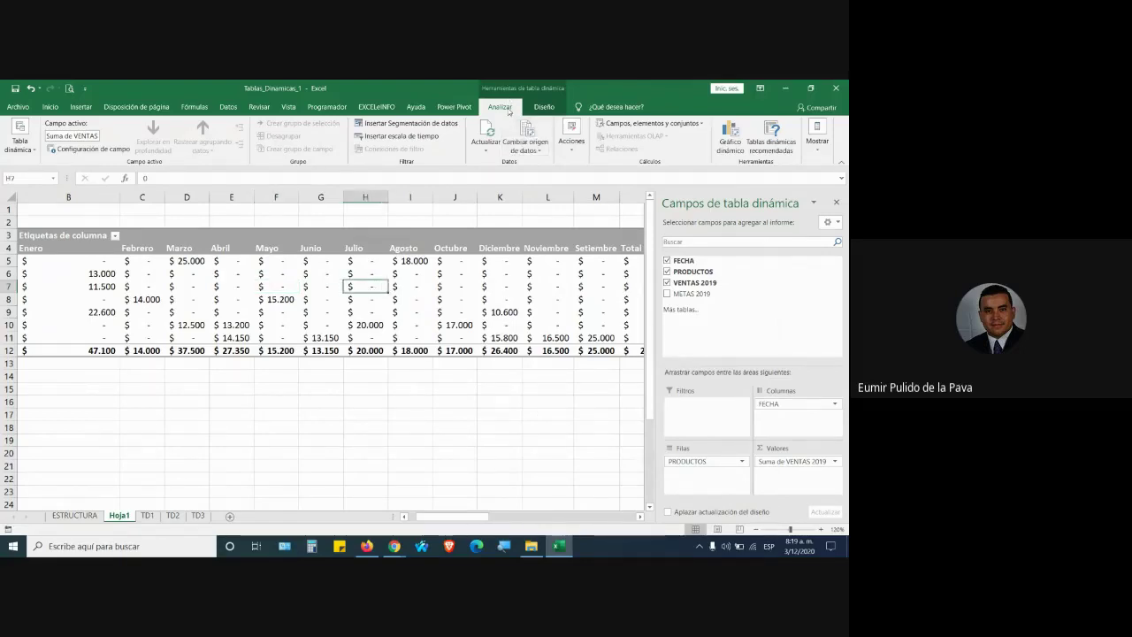
- Set the empty-cell value to 0 so blank pivot cells display as '$ -'
left_click(20, 148)
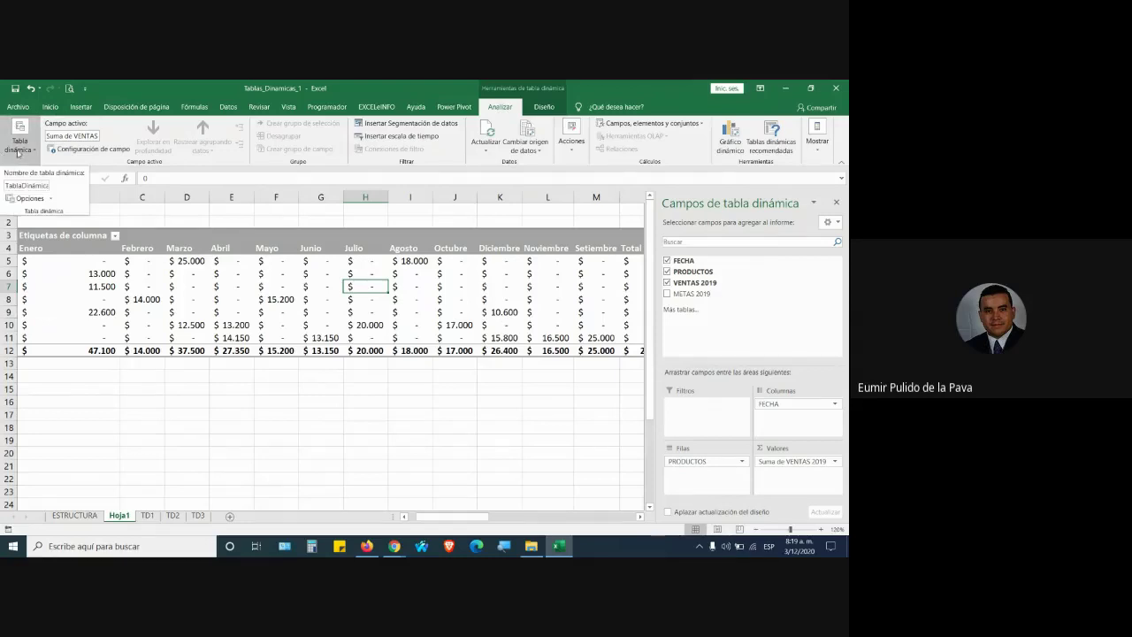
left_click(26, 200)
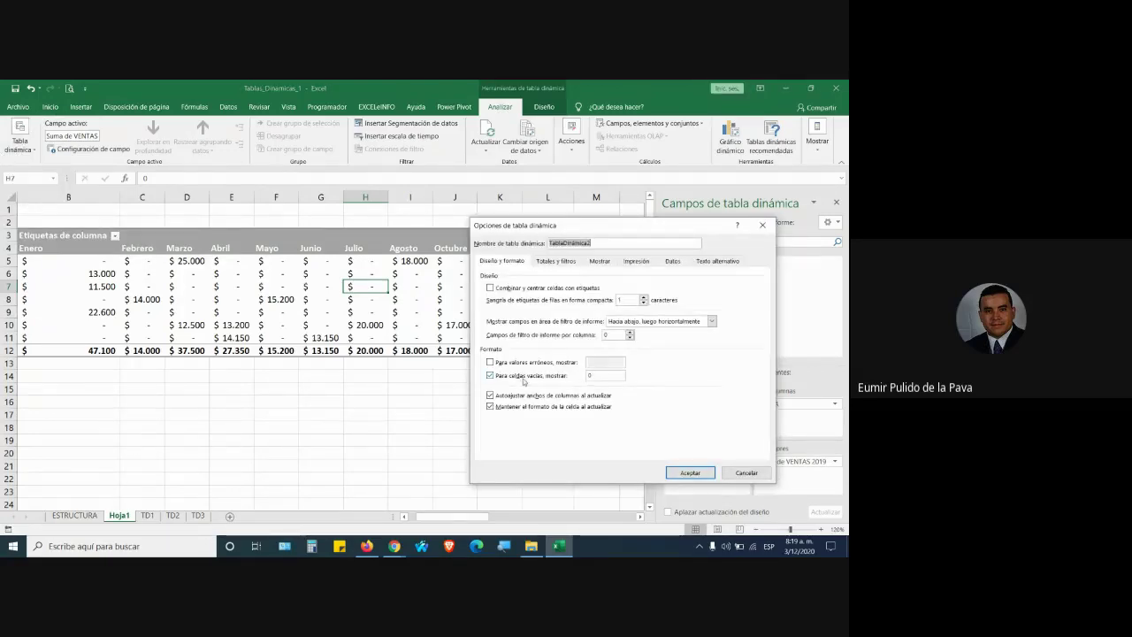
double_click(601, 377)
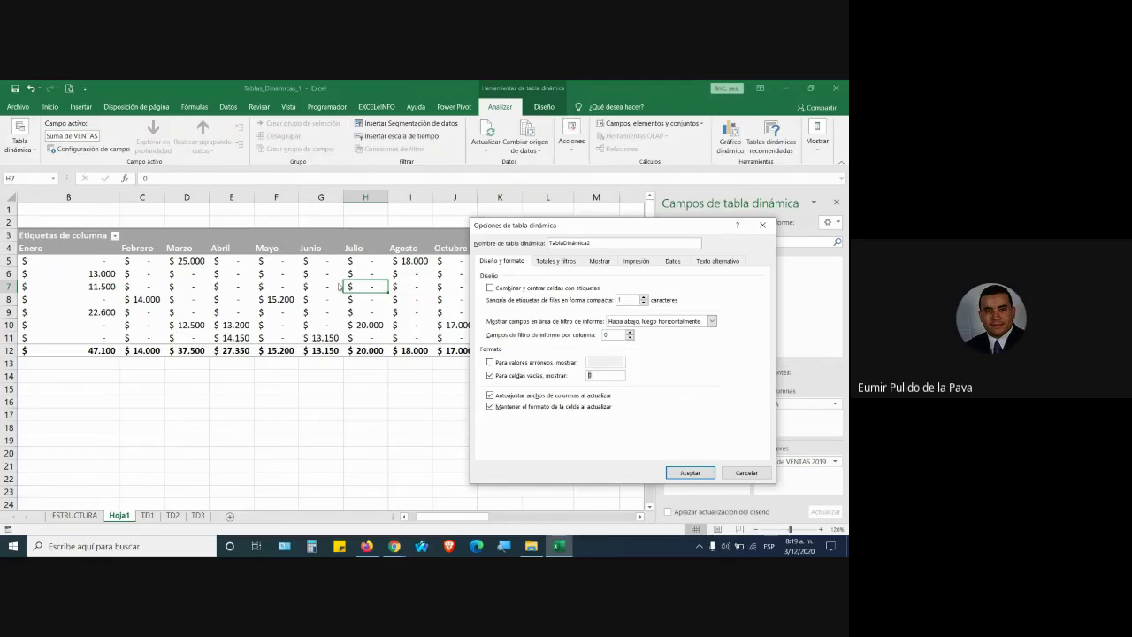
left_click(693, 474)
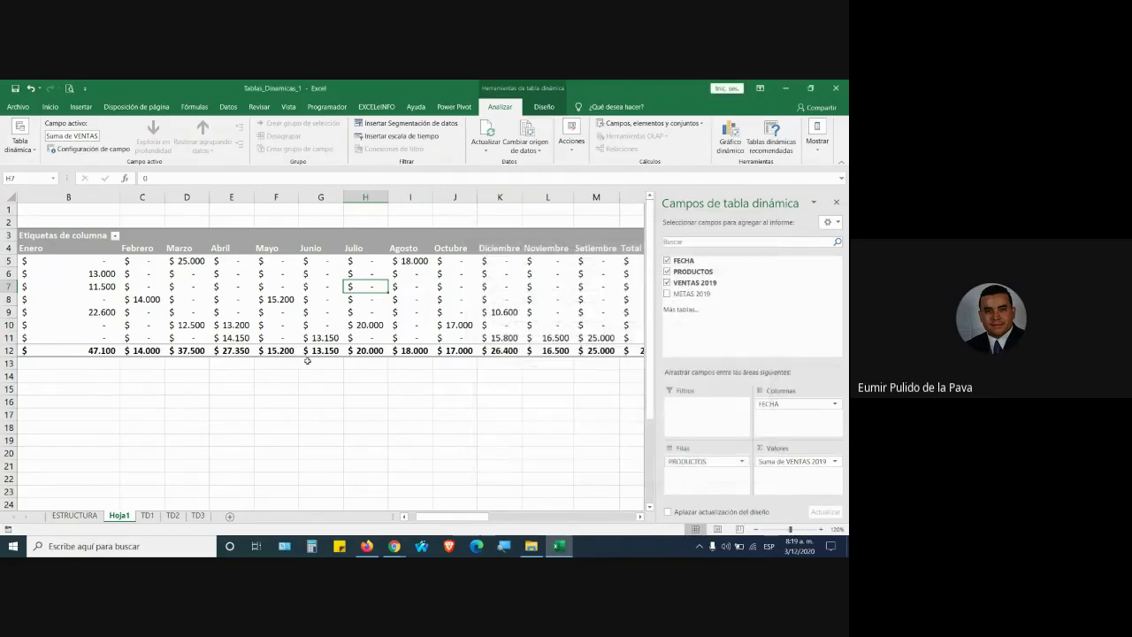
left_click_drag(440, 518, 400, 517)
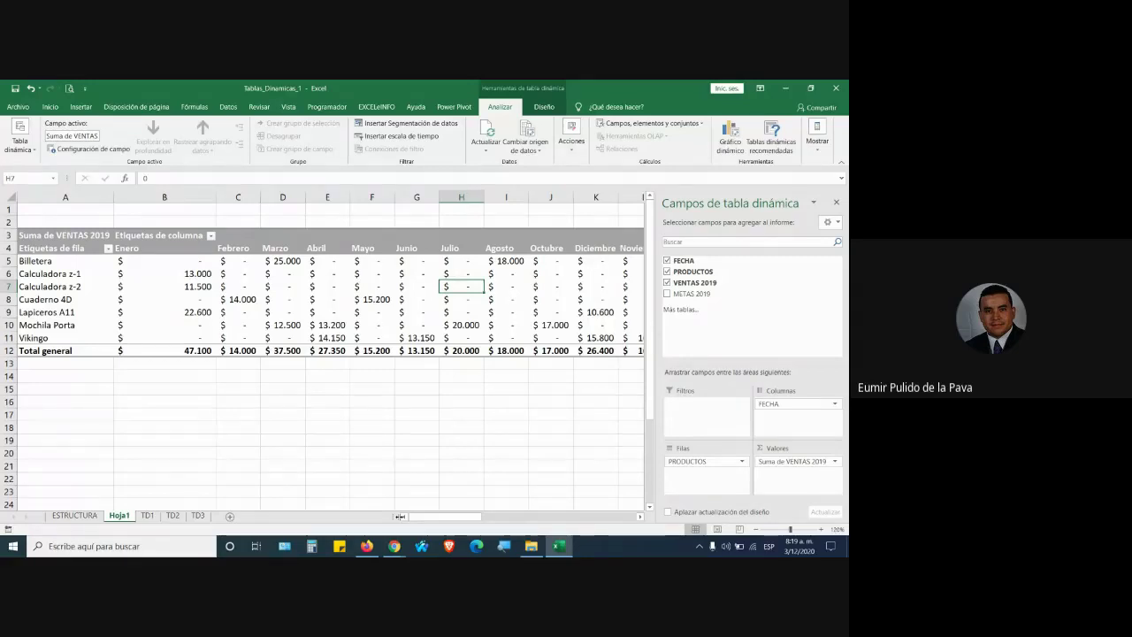
- Close the Campos de tabla dinámica pane to reveal the table through Total general
left_click(836, 202)
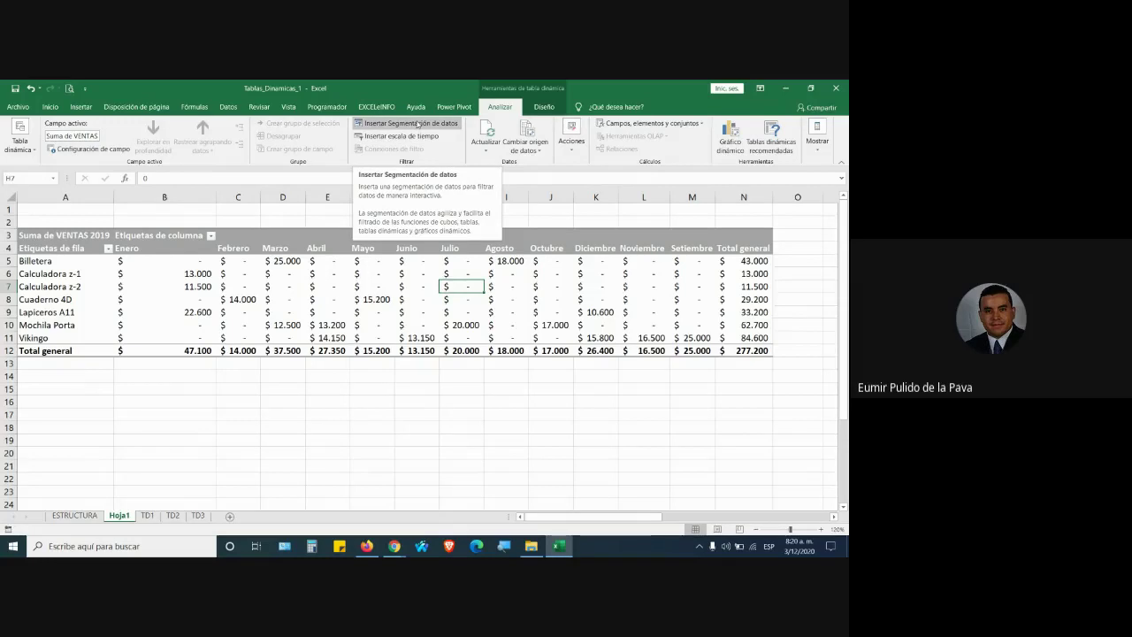
- Insert FECHA and PRODUCTOS slicers for the pivot table
left_click(371, 298)
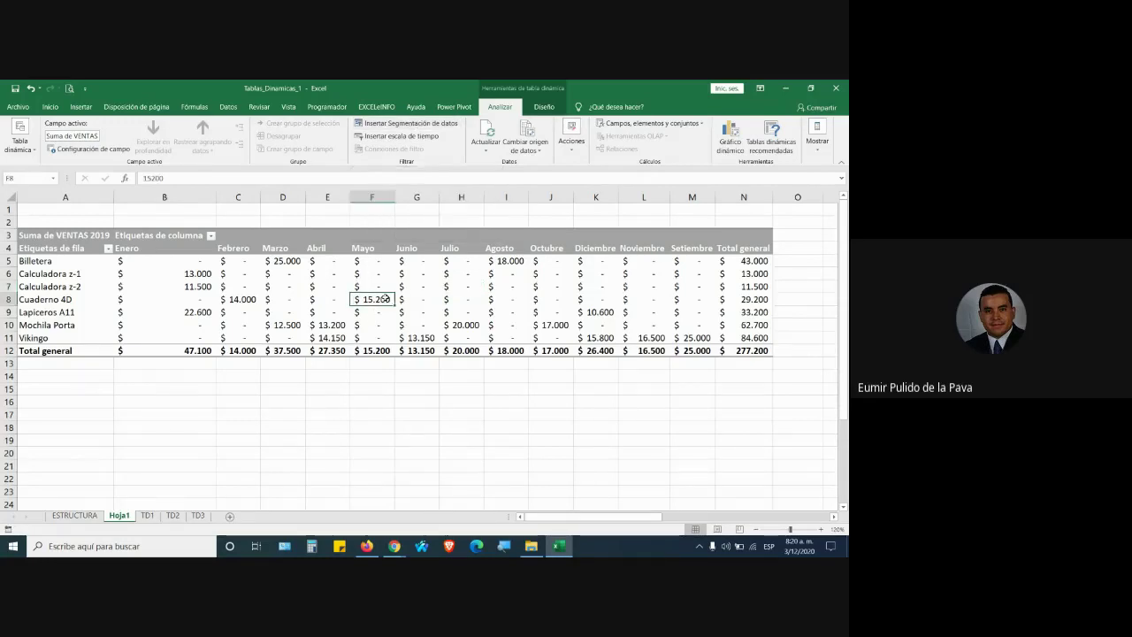
left_click(425, 122)
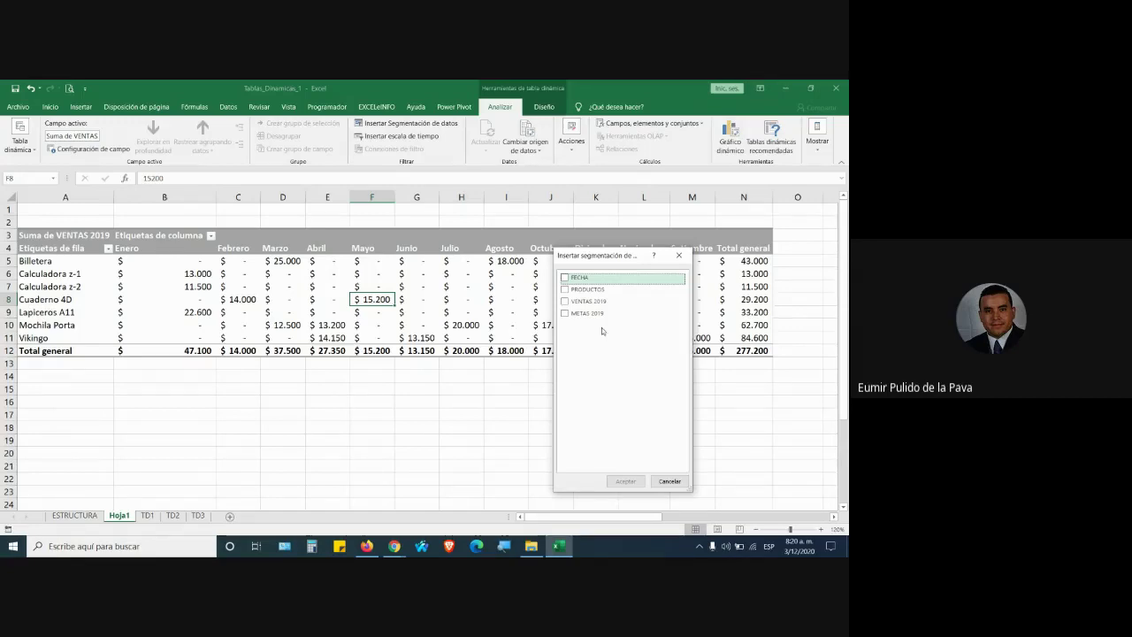
left_click(565, 277)
left_click(565, 289)
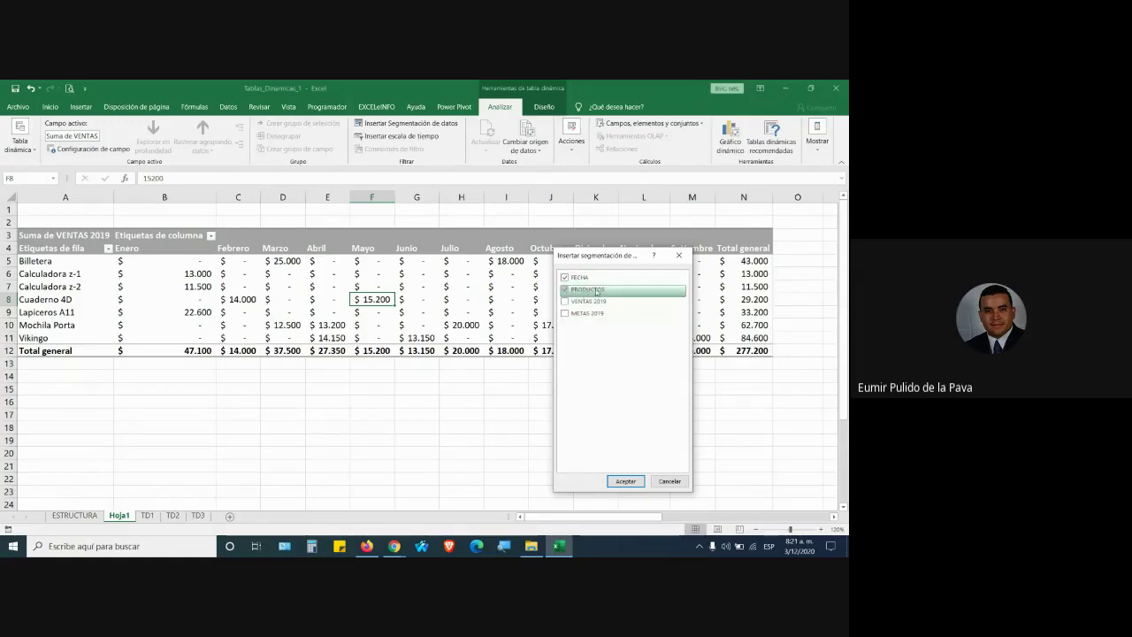
left_click(634, 481)
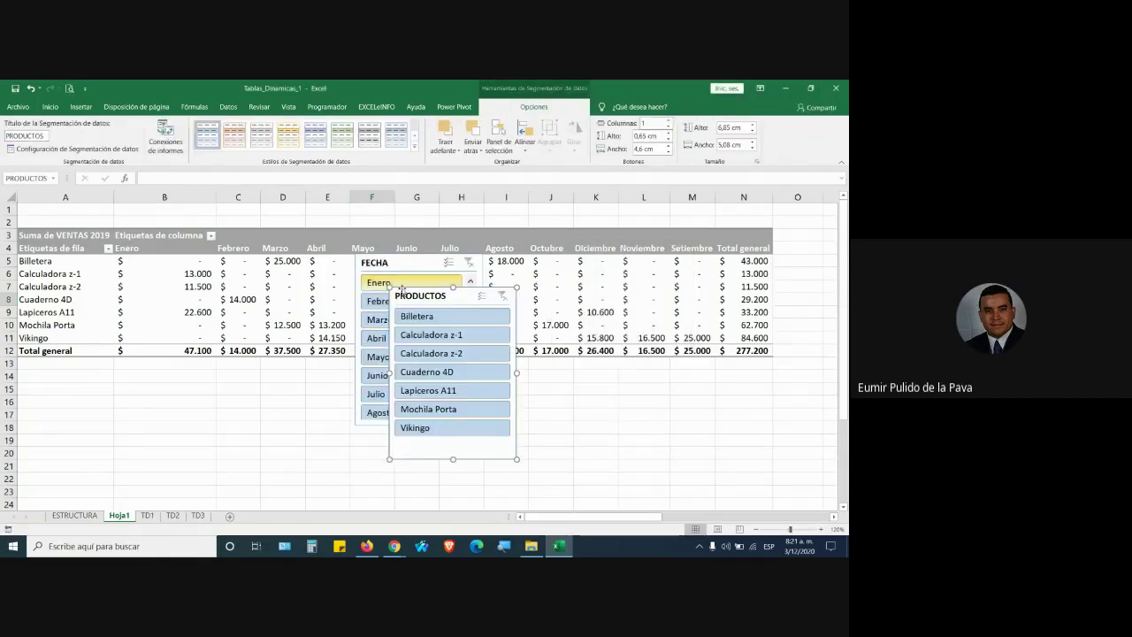
- Place both slicers below the pivot table and give the FECHA slicer a yellow style
mouse_move(425, 297)
left_mouse_down()
mouse_move(95, 375)
mouse_move(634, 375)
left_mouse_up()
mouse_move(410, 268)
left_mouse_down()
mouse_move(254, 386)
mouse_move(235, 382)
left_mouse_up()
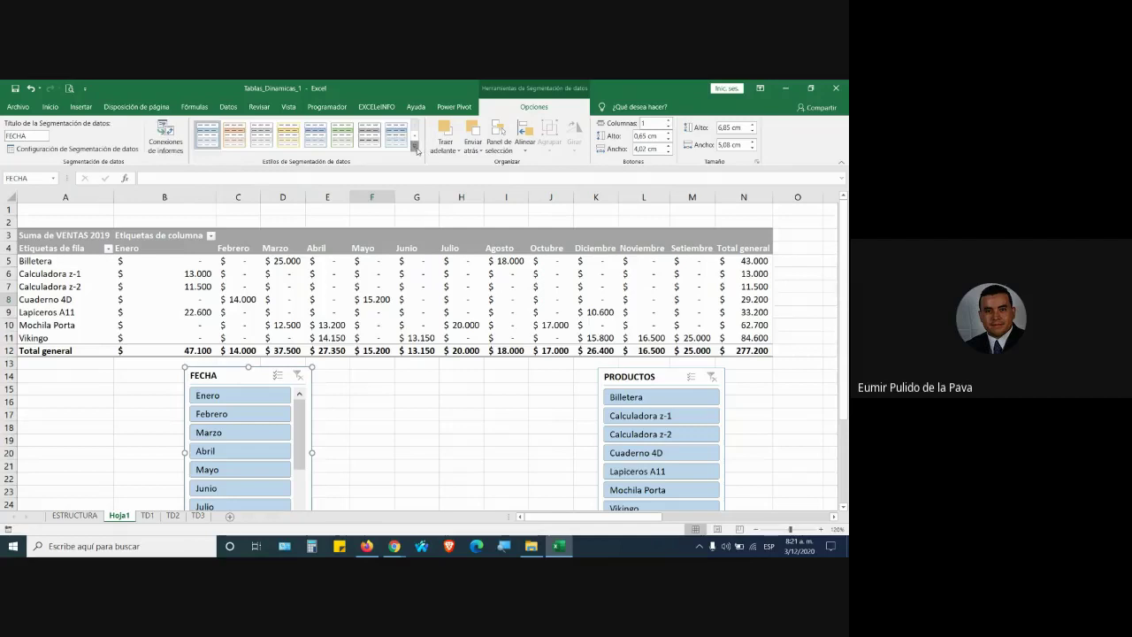
left_click(288, 134)
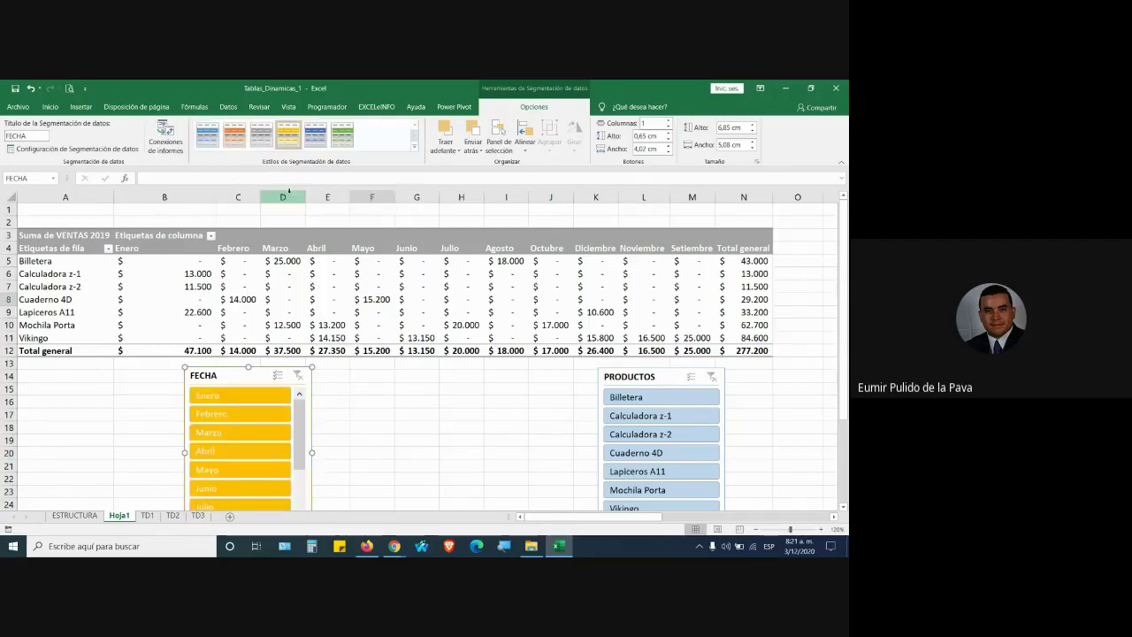
- Give the FECHA slicer three button columns and resize it to fit its months
left_click(667, 121)
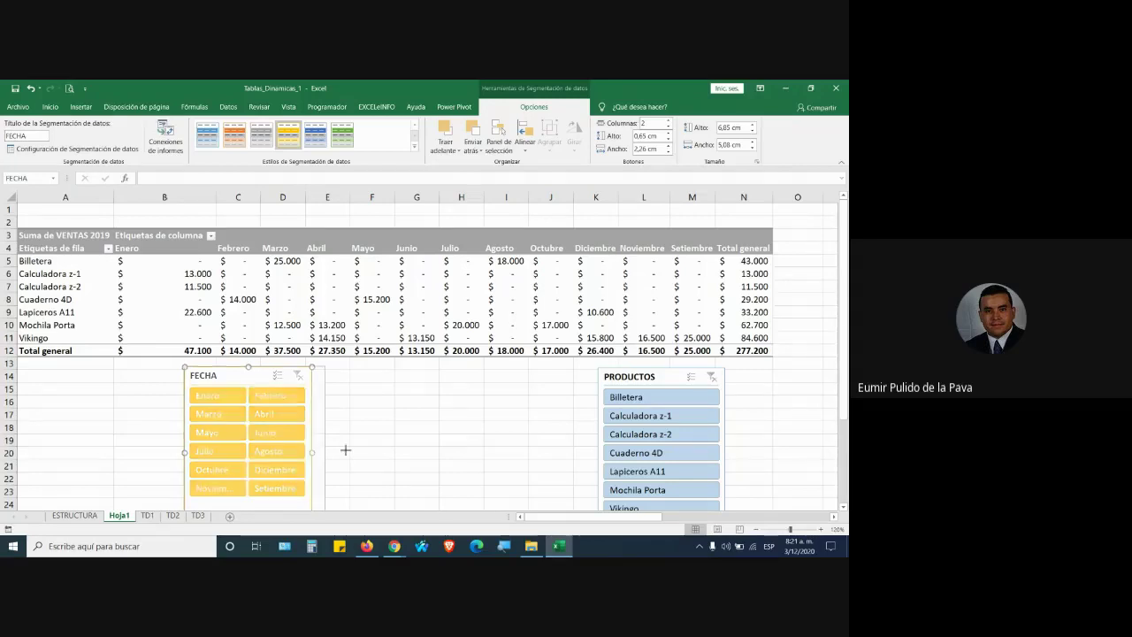
left_click_drag(311, 451, 372, 452)
left_click(668, 121)
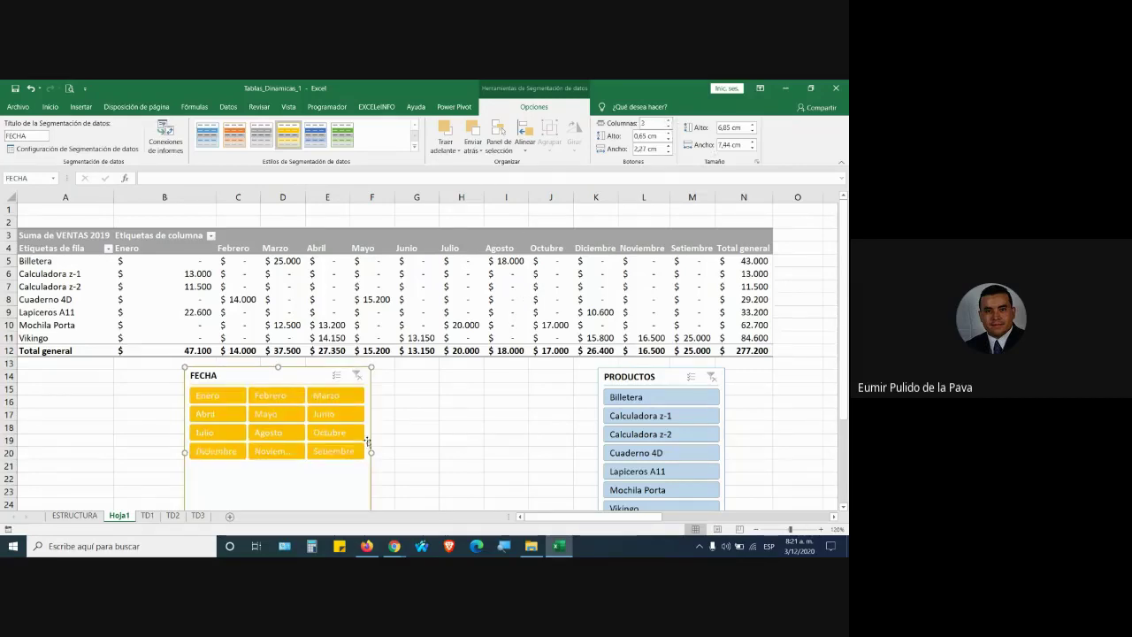
left_click_drag(372, 452, 422, 453)
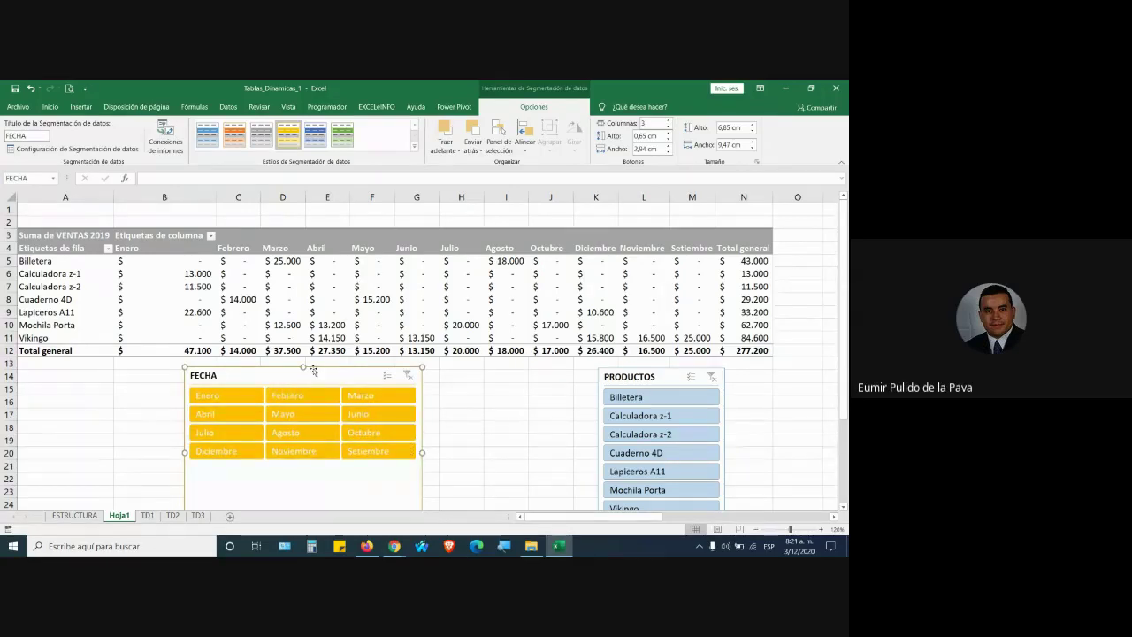
mouse_move(303, 367)
left_mouse_down()
mouse_move(316, 429)
mouse_move(155, 371)
left_mouse_up()
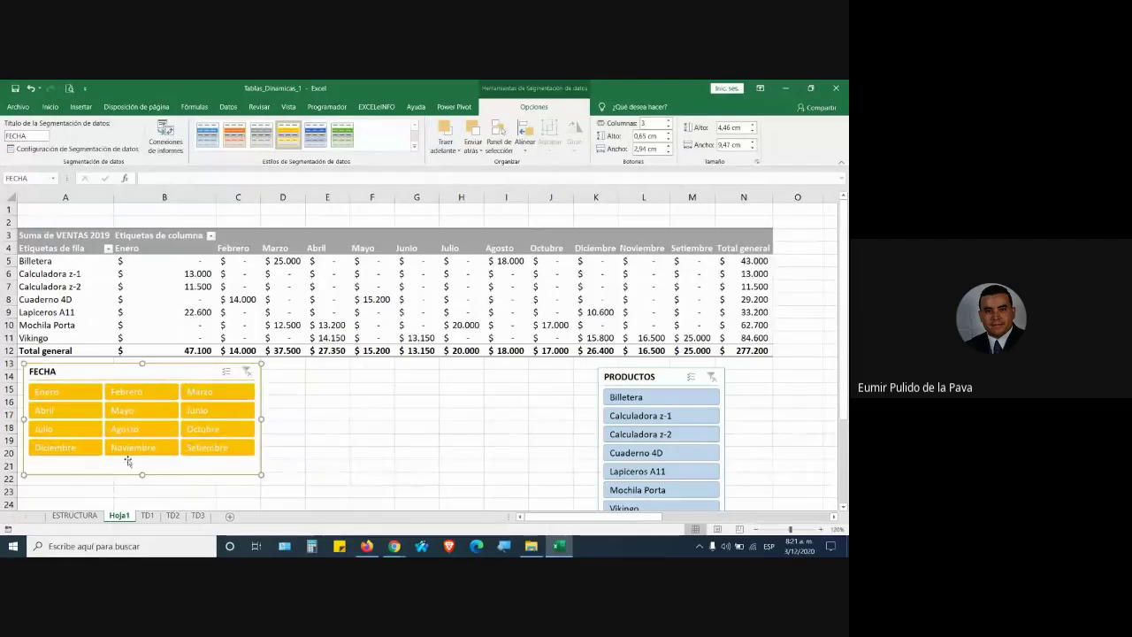
left_click_drag(145, 474, 141, 470)
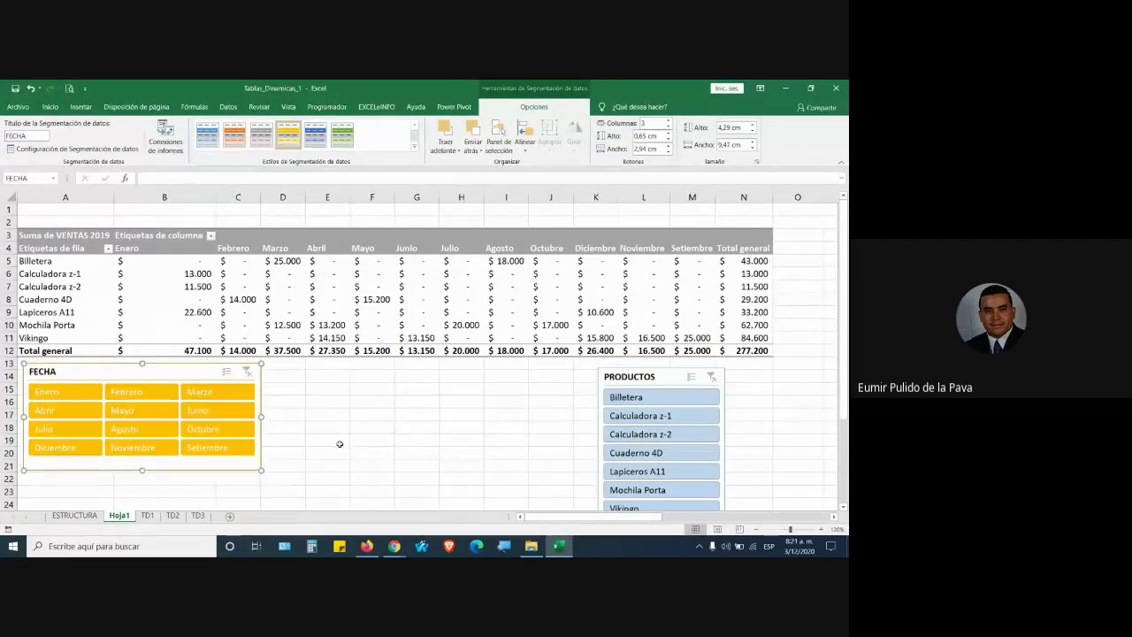
- Place the PRODUCTOS slicer level beside FECHA with three columns and a green style
left_click_drag(613, 376, 283, 369)
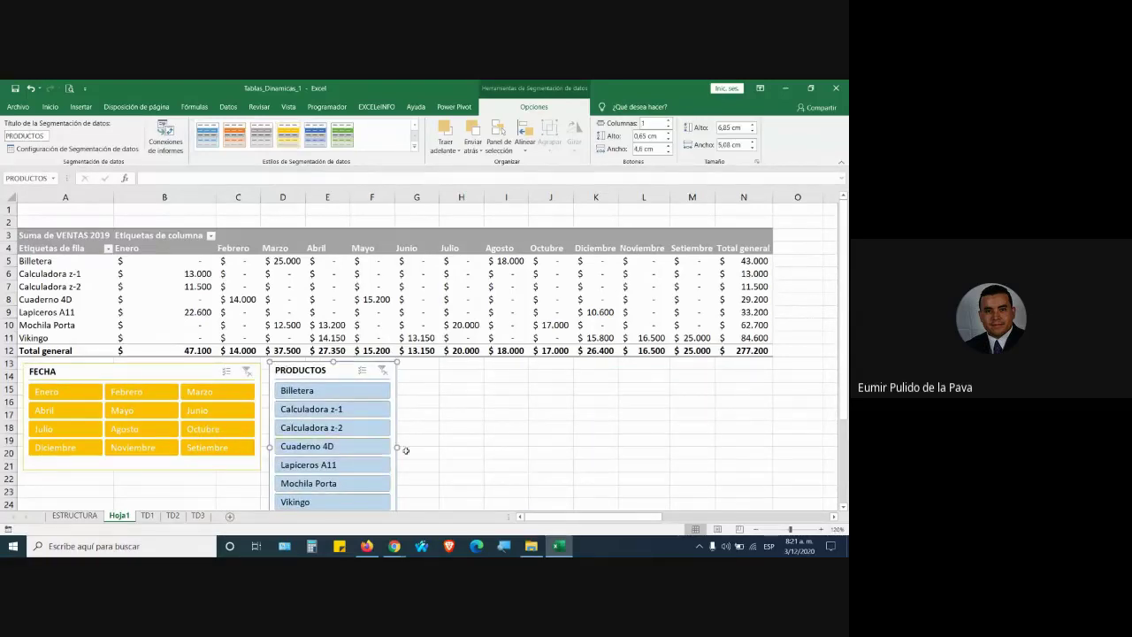
left_click_drag(522, 447, 523, 447)
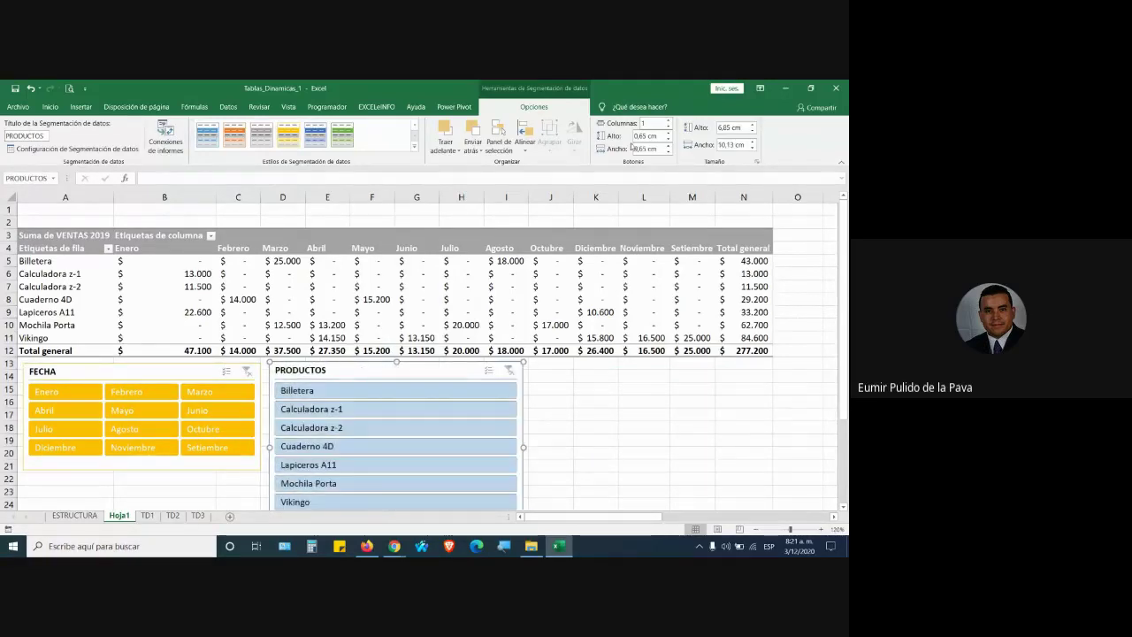
left_click(669, 121)
left_click(669, 121)
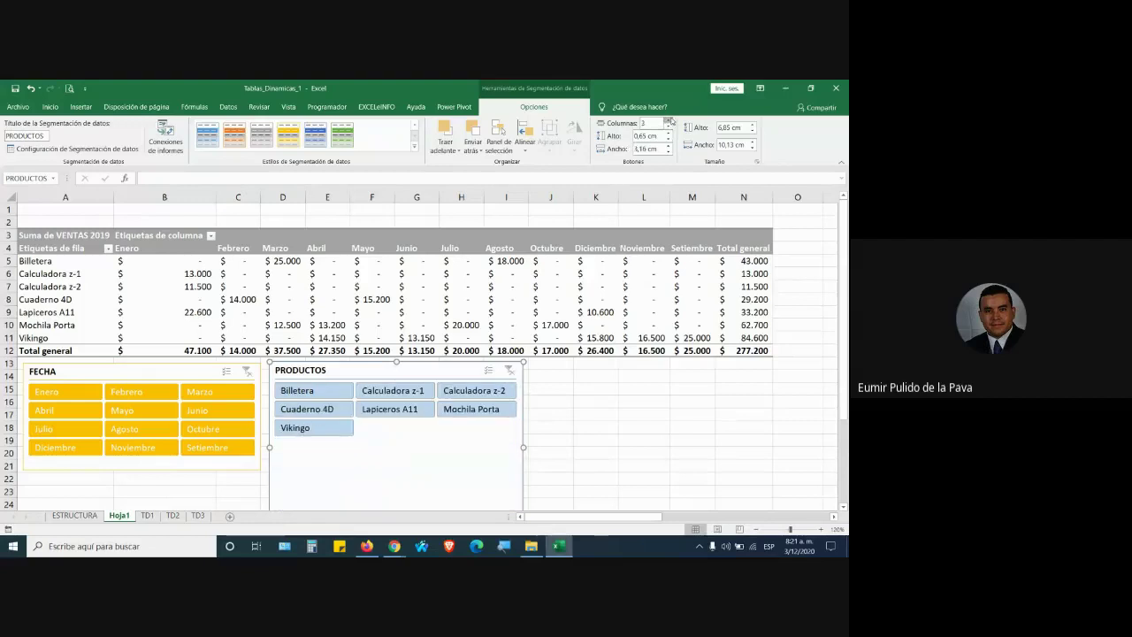
left_click(343, 134)
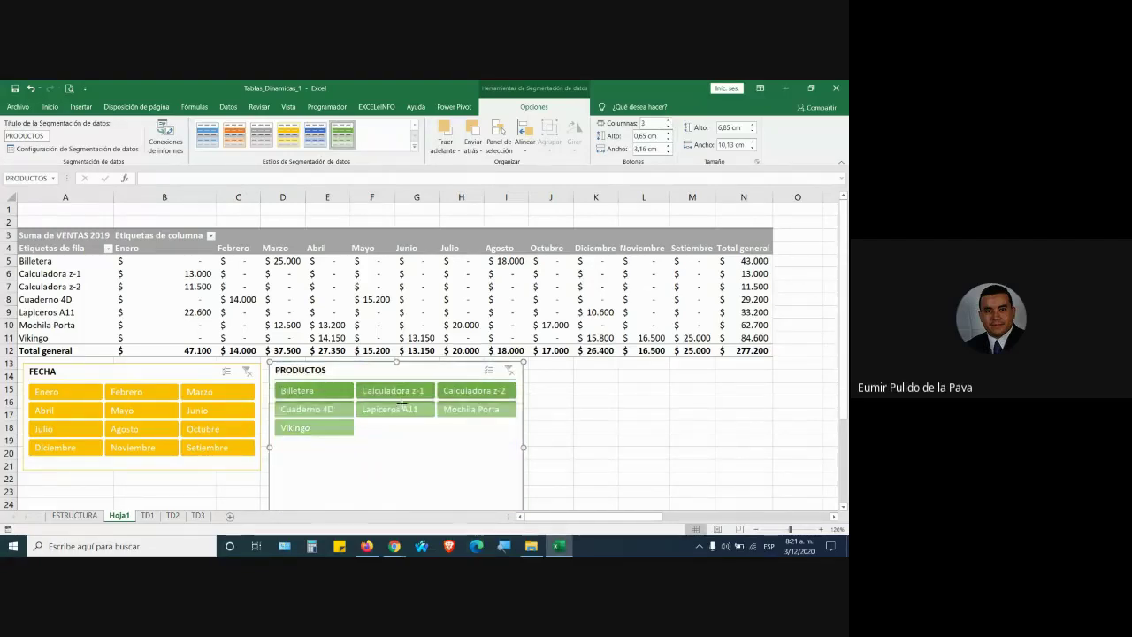
mouse_move(387, 369)
left_mouse_down()
mouse_move(389, 404)
mouse_move(384, 371)
left_mouse_up()
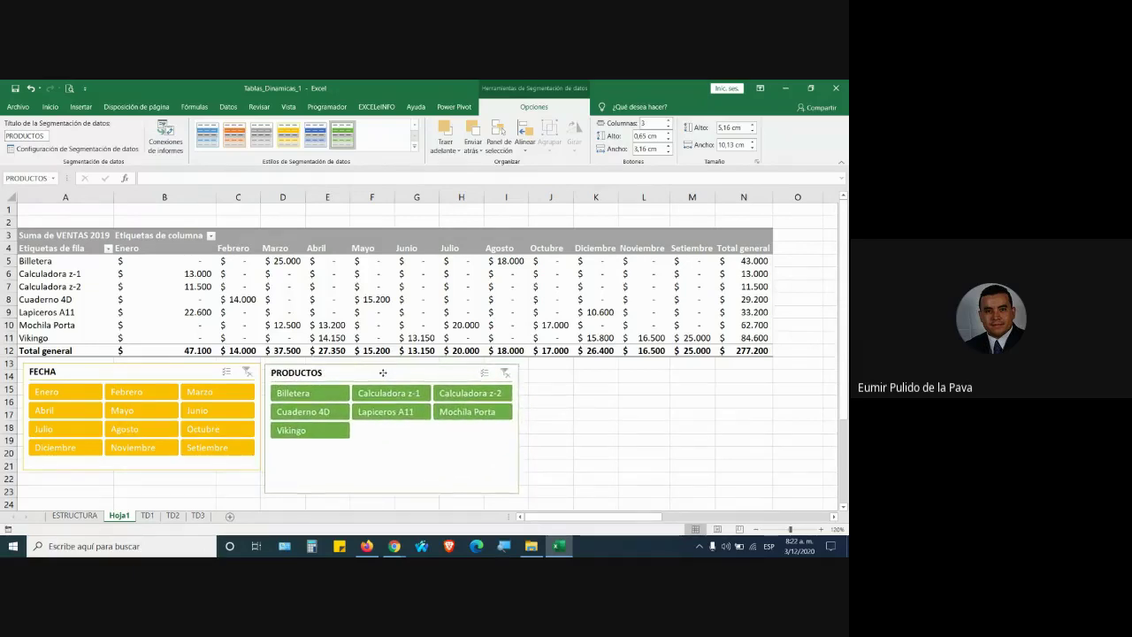
left_click_drag(393, 492, 394, 473)
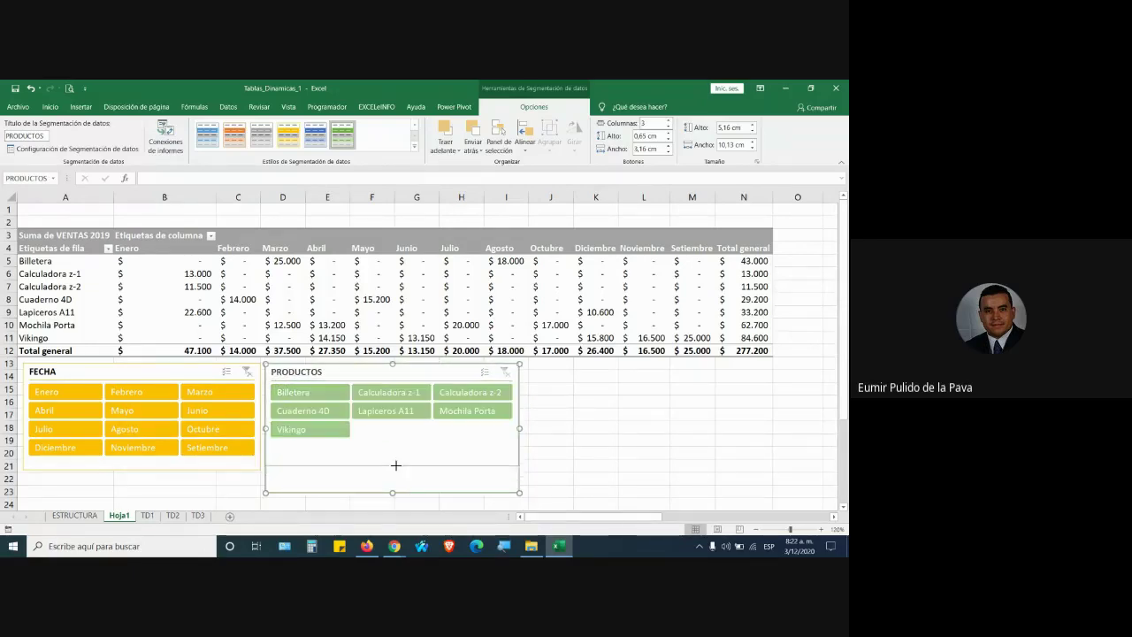
left_click(566, 431)
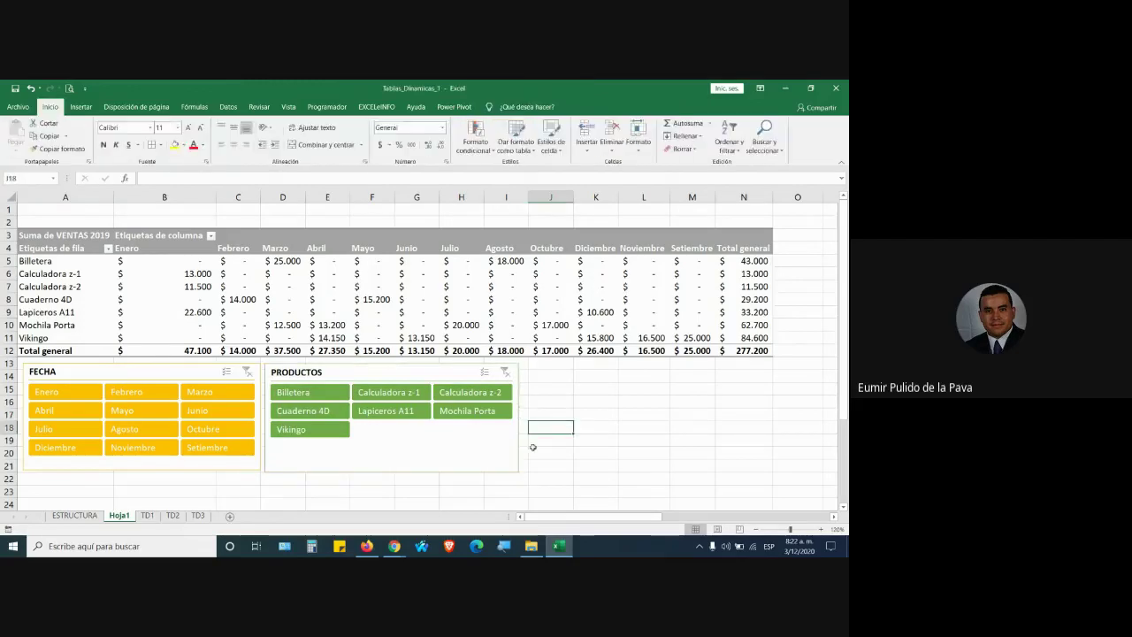
left_click_drag(416, 285, 415, 273)
- Insert a clustered column pivot chart from the pivot table and move it lower right
left_click(417, 289)
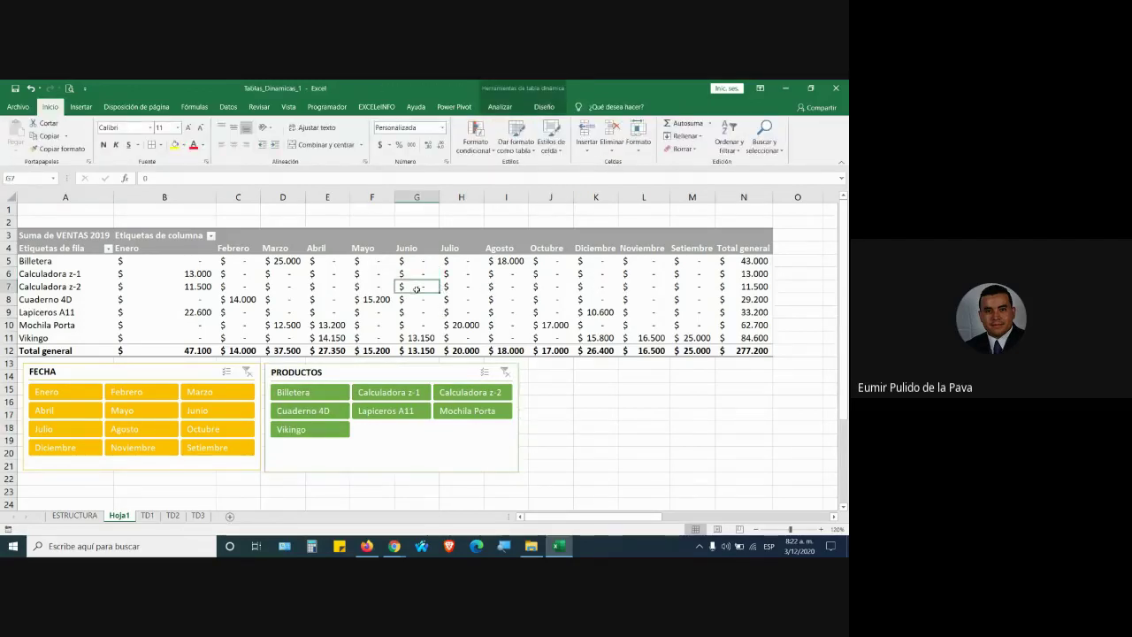
left_click(499, 106)
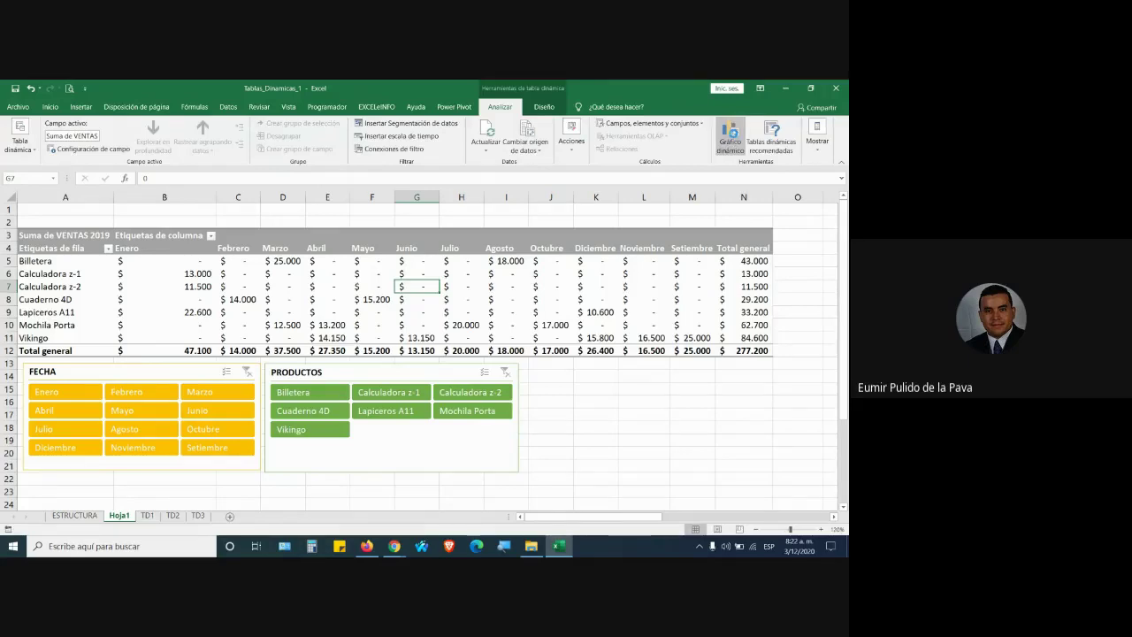
left_click(731, 137)
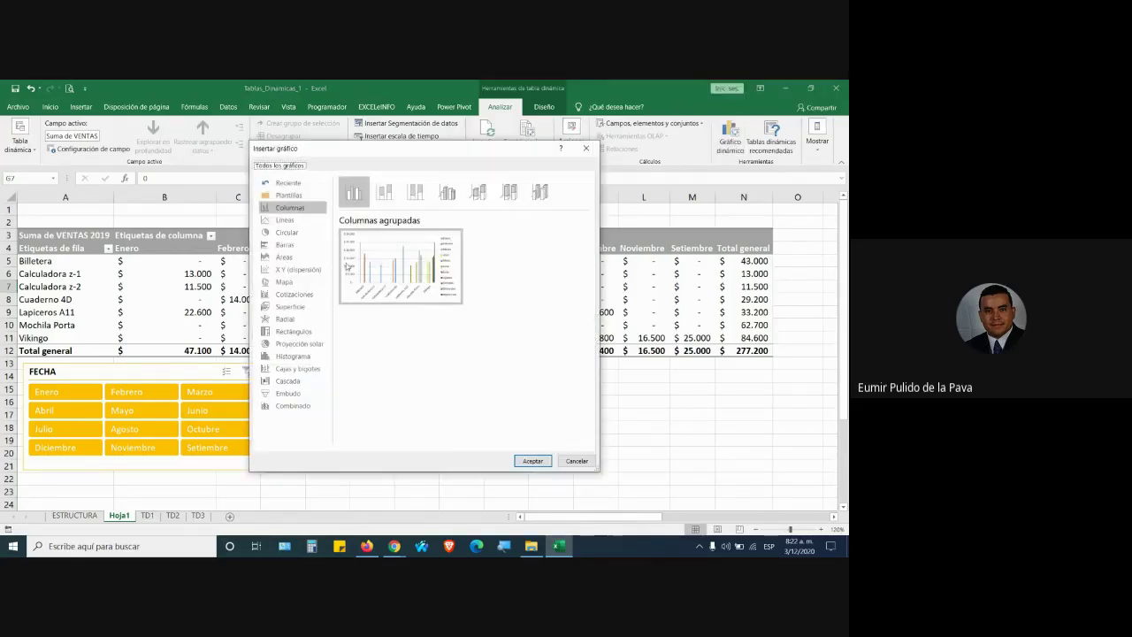
left_click(532, 461)
left_click_drag(457, 252, 710, 369)
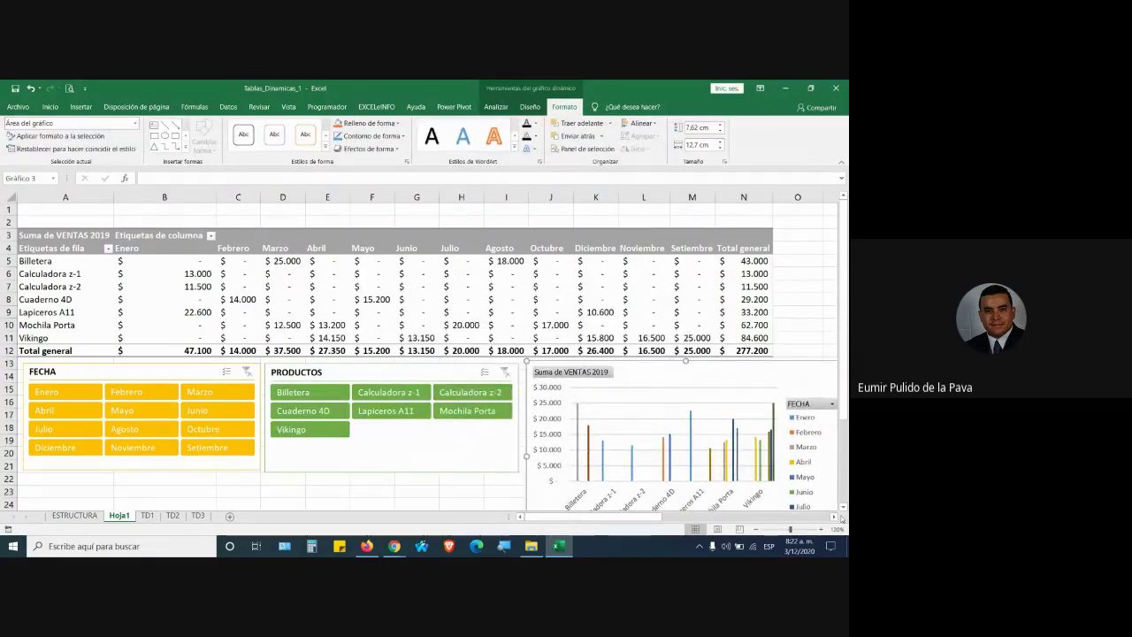
- Zoom the sheet out and enlarge the pivot chart beside the slicers
left_click(845, 509)
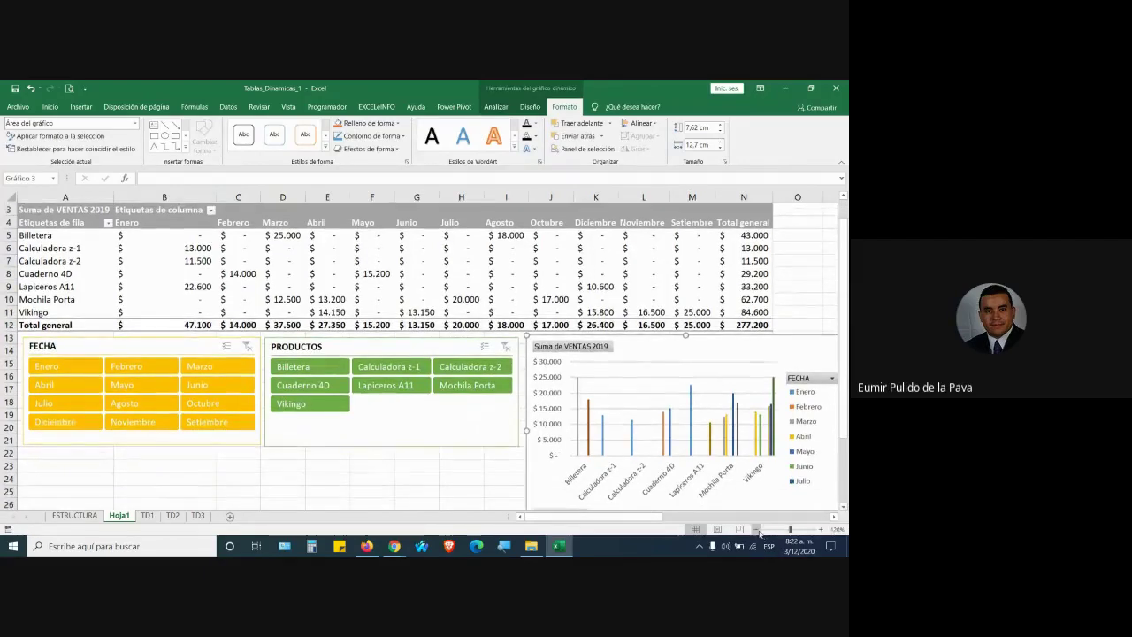
left_click(756, 529)
left_click(756, 529)
left_click(756, 529)
left_click(756, 528)
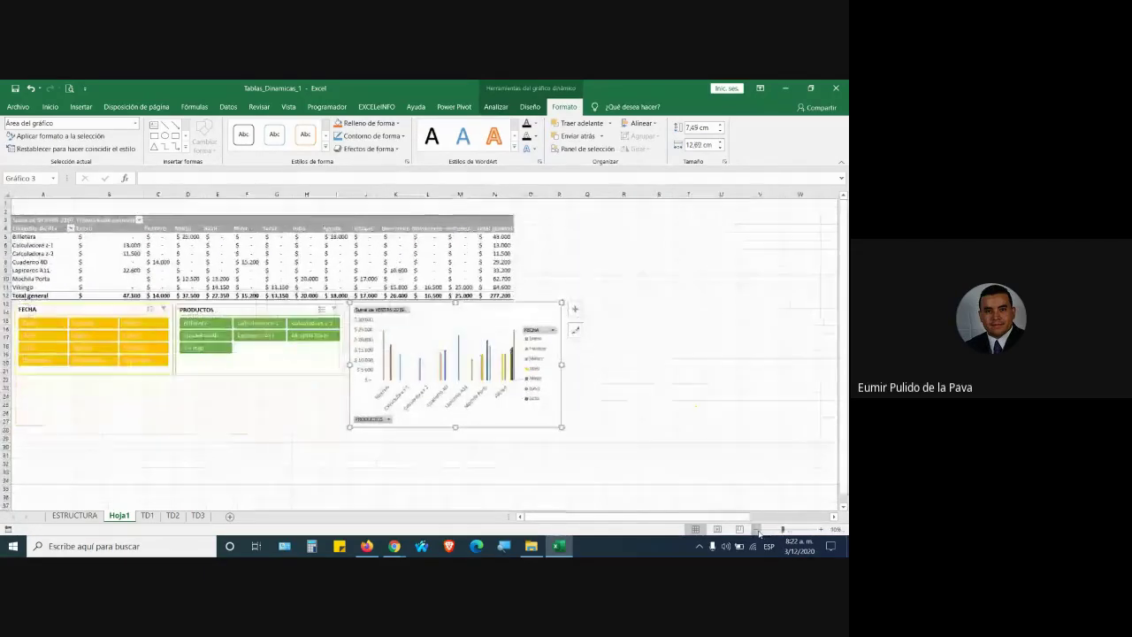
left_click_drag(559, 430, 562, 423)
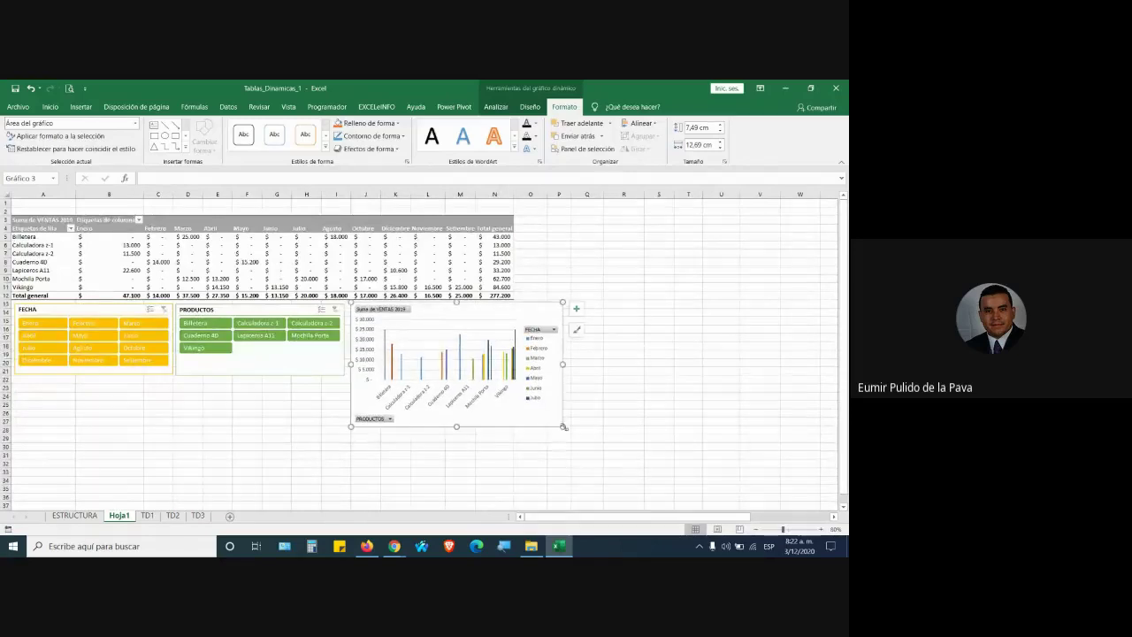
left_click_drag(741, 478, 772, 497)
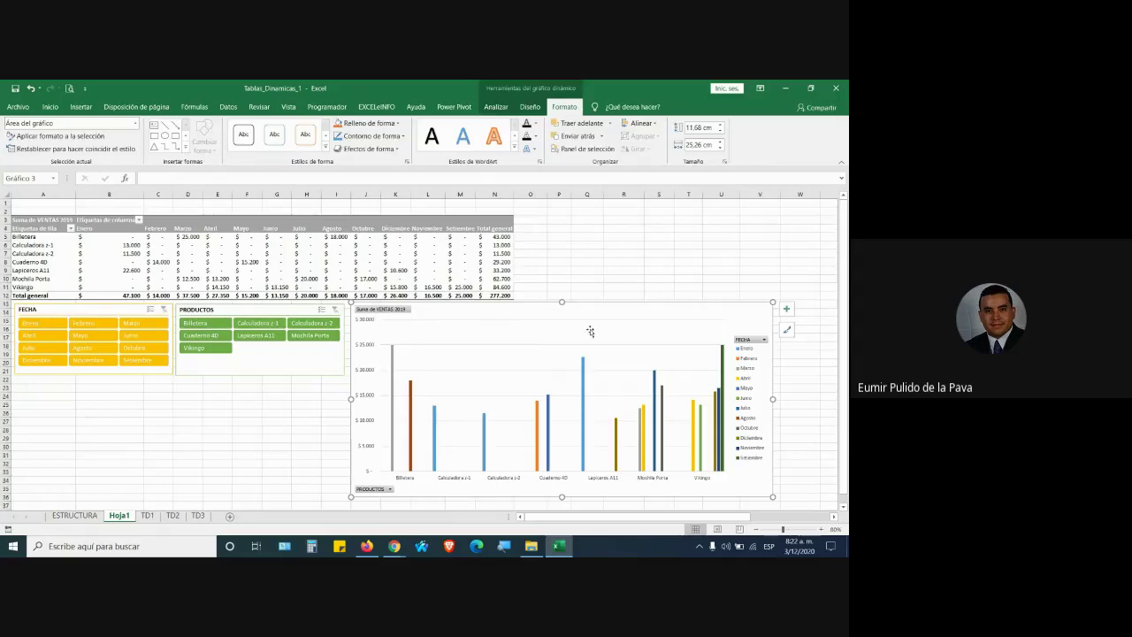
left_click(501, 86)
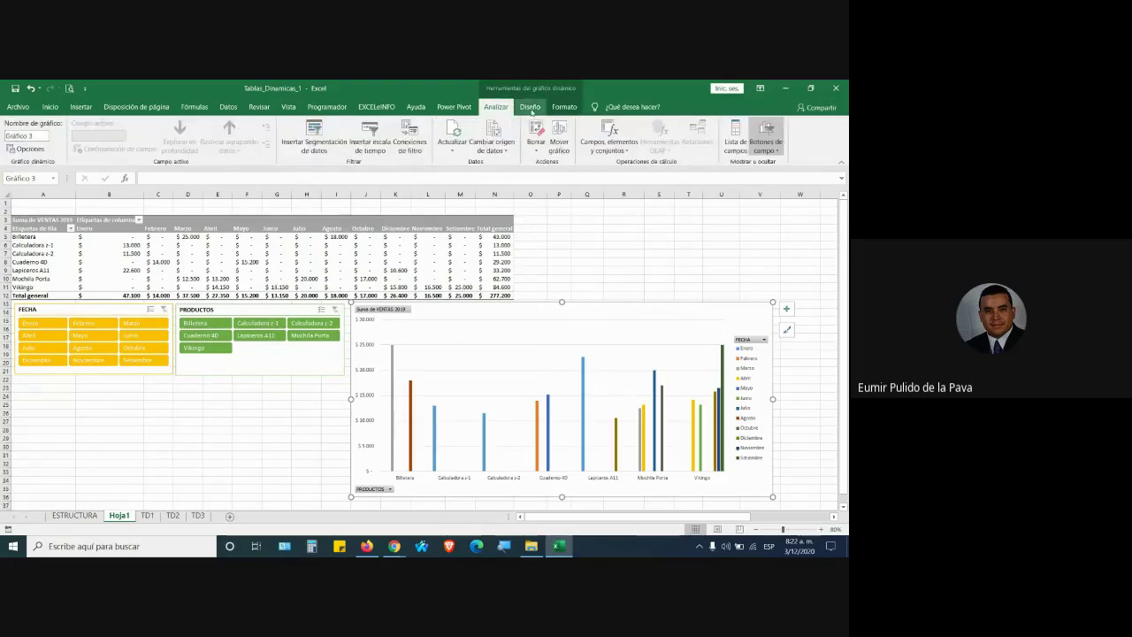
- Apply a dark chart style and the quick layout with data labels and bottom legend
left_click(530, 107)
left_click(482, 138)
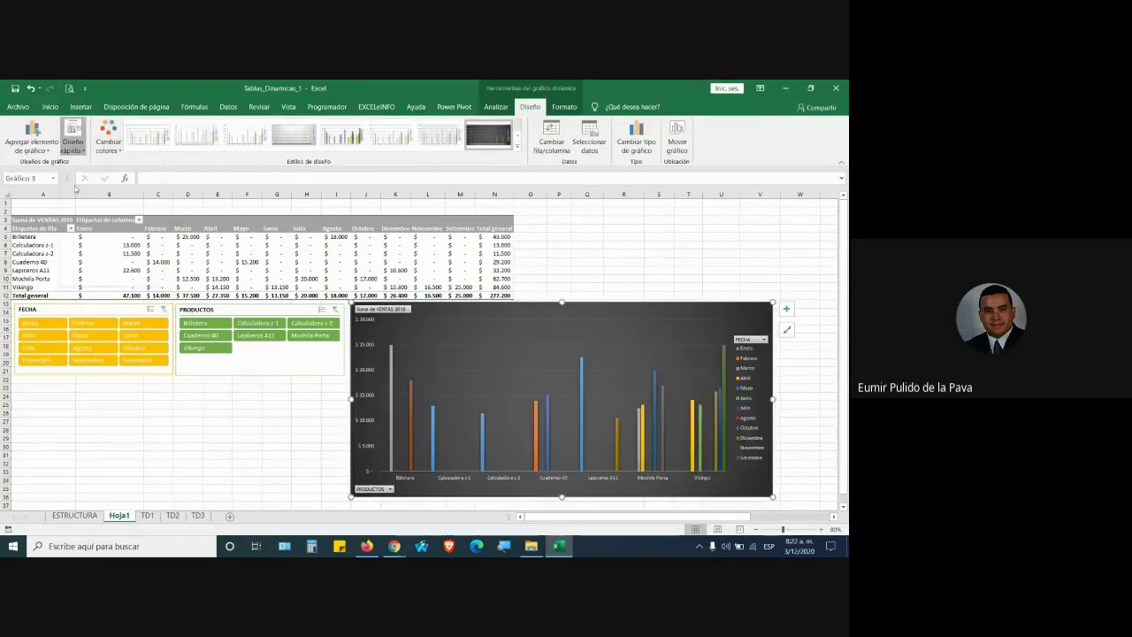
left_click(72, 141)
left_click(76, 203)
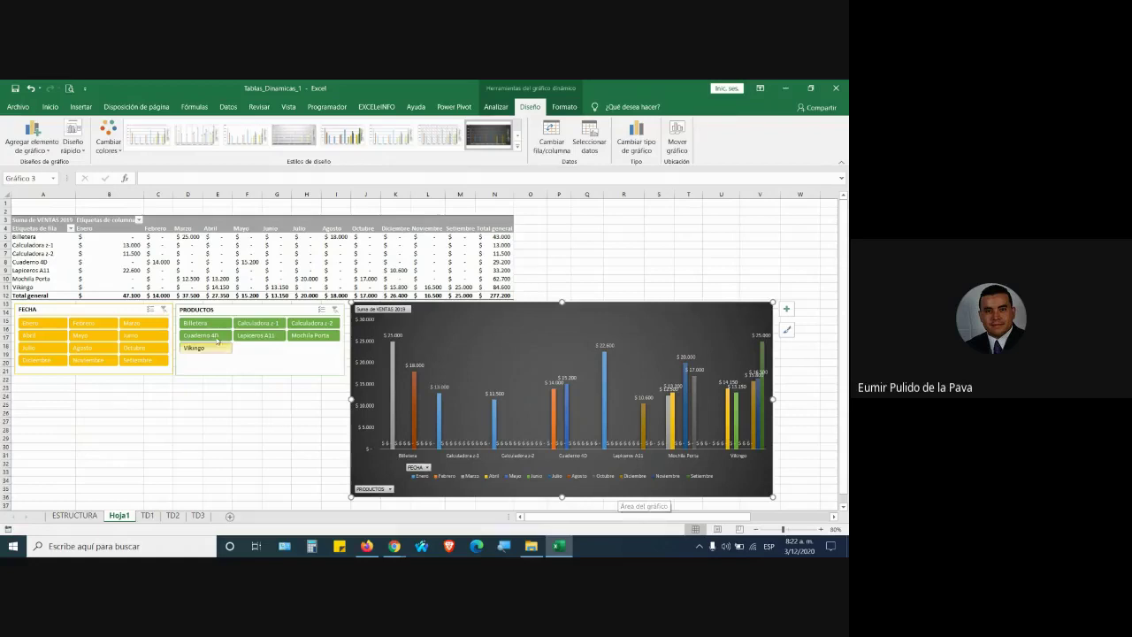
left_click(244, 309)
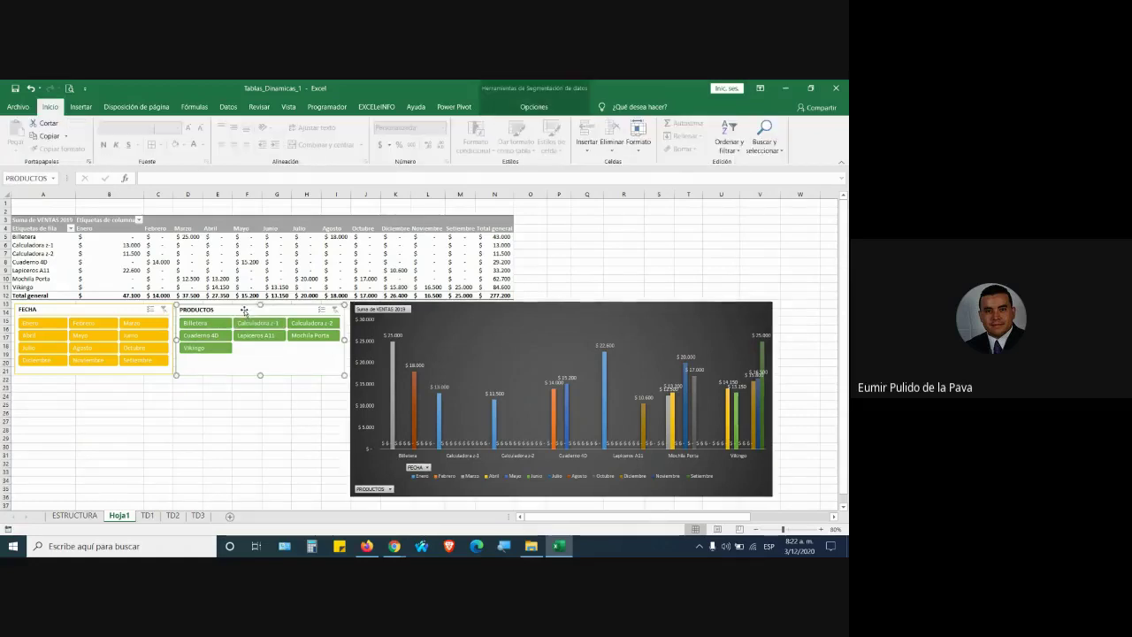
left_click(99, 309)
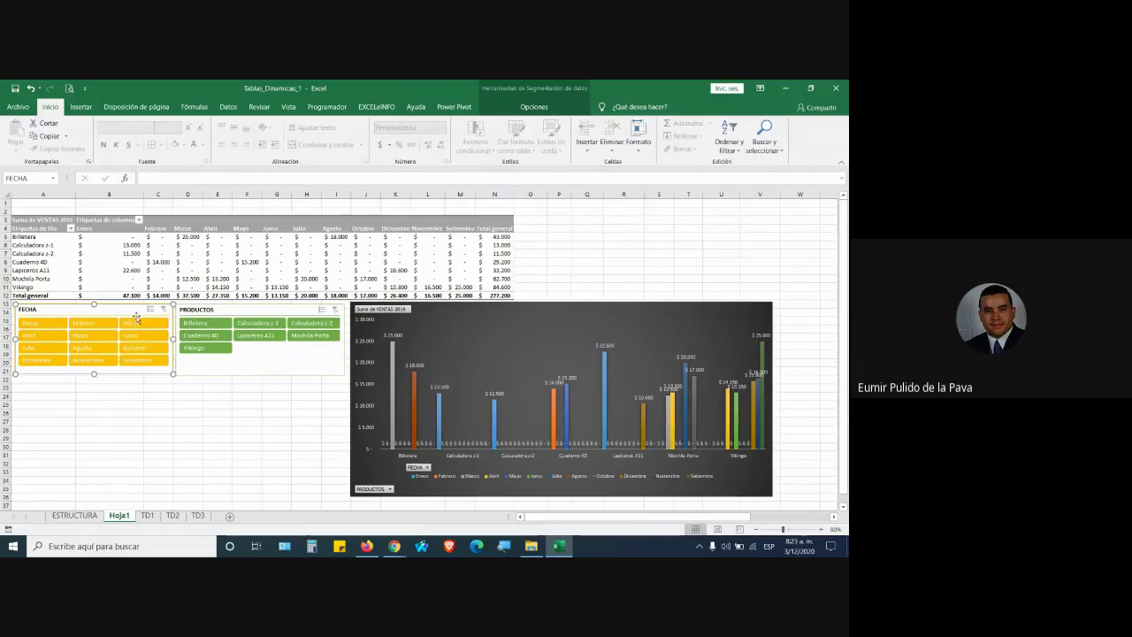
left_click(31, 323)
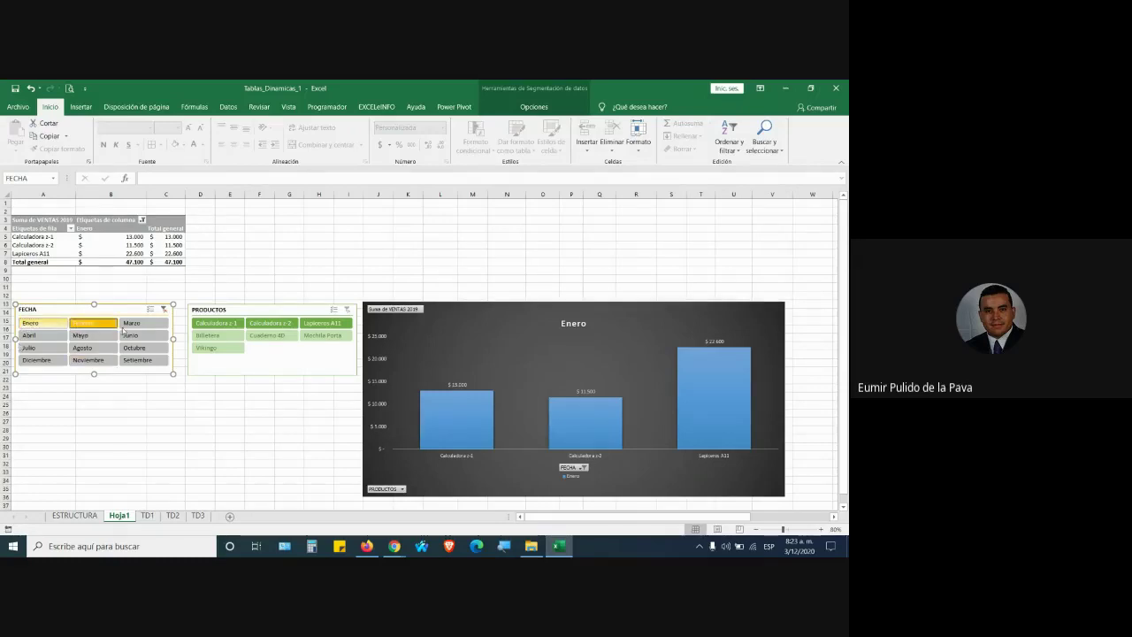
left_click_drag(30, 324, 137, 324)
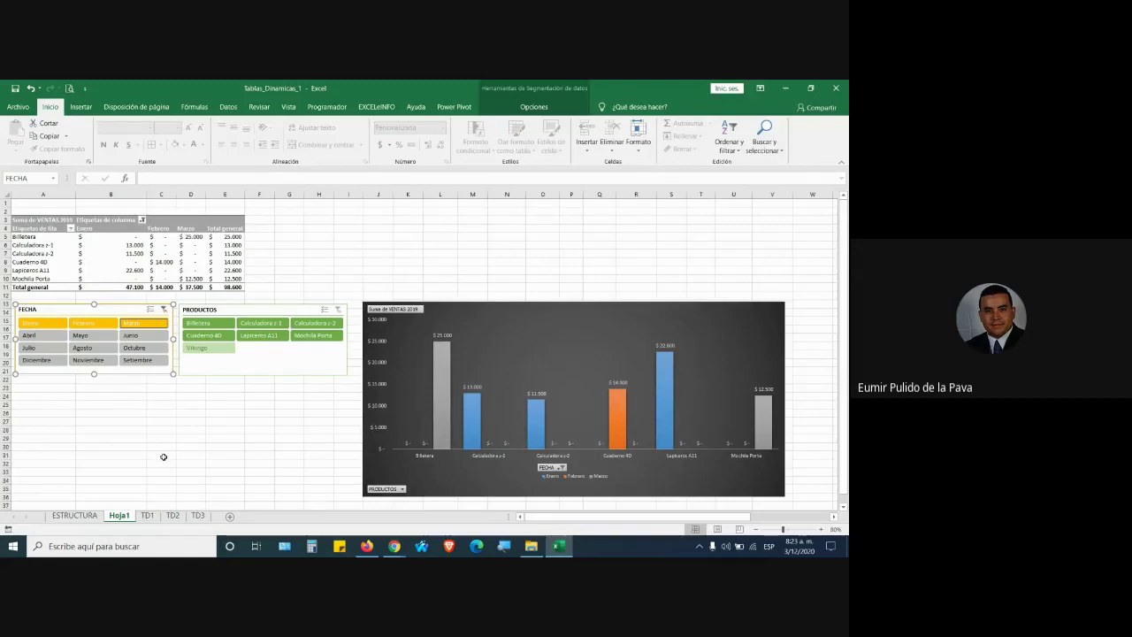
left_click(40, 360)
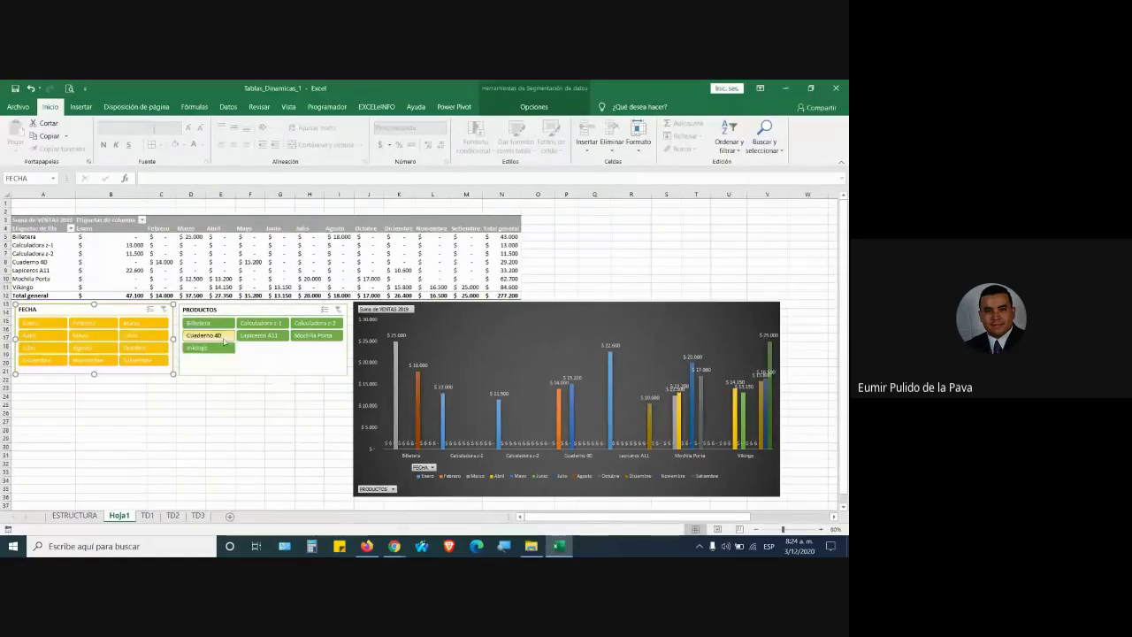
left_click(213, 338)
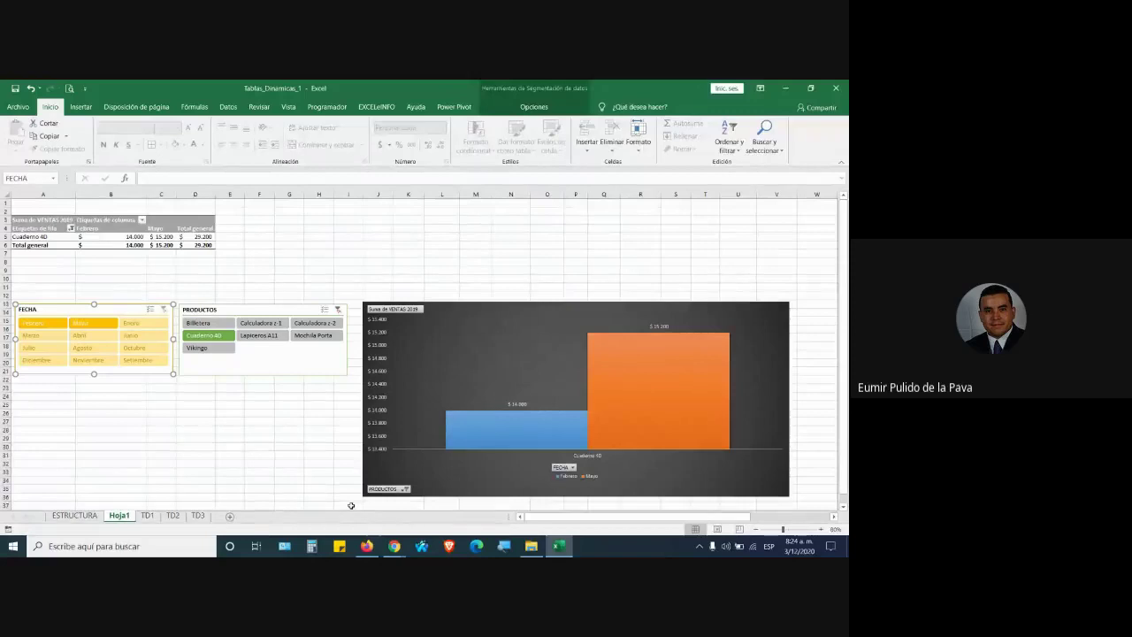
left_click(198, 349)
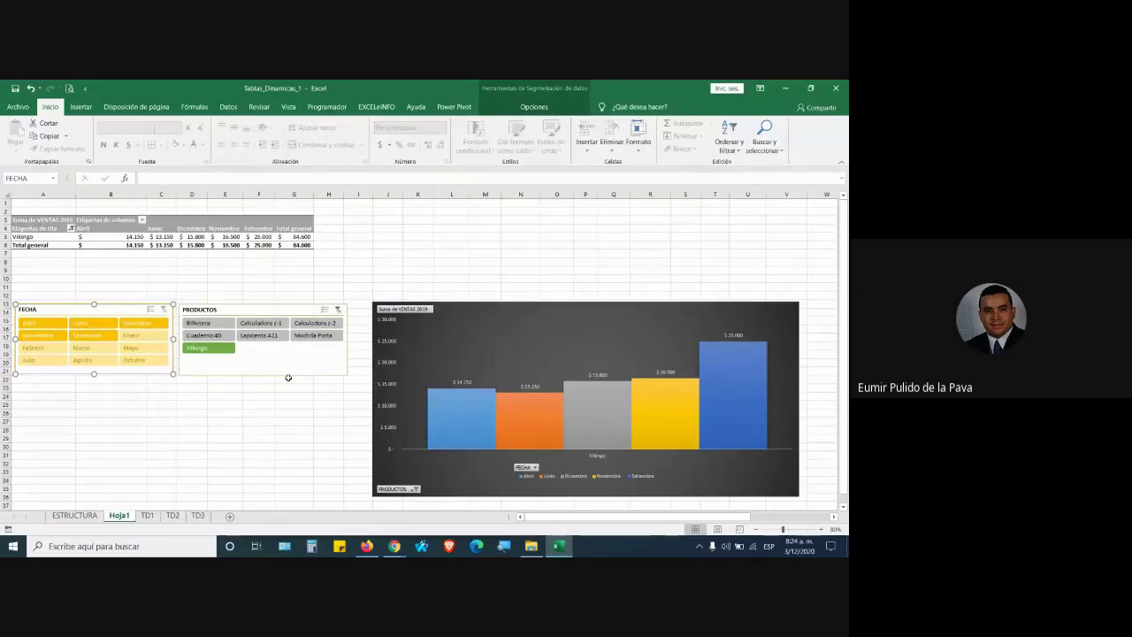
left_click(338, 310)
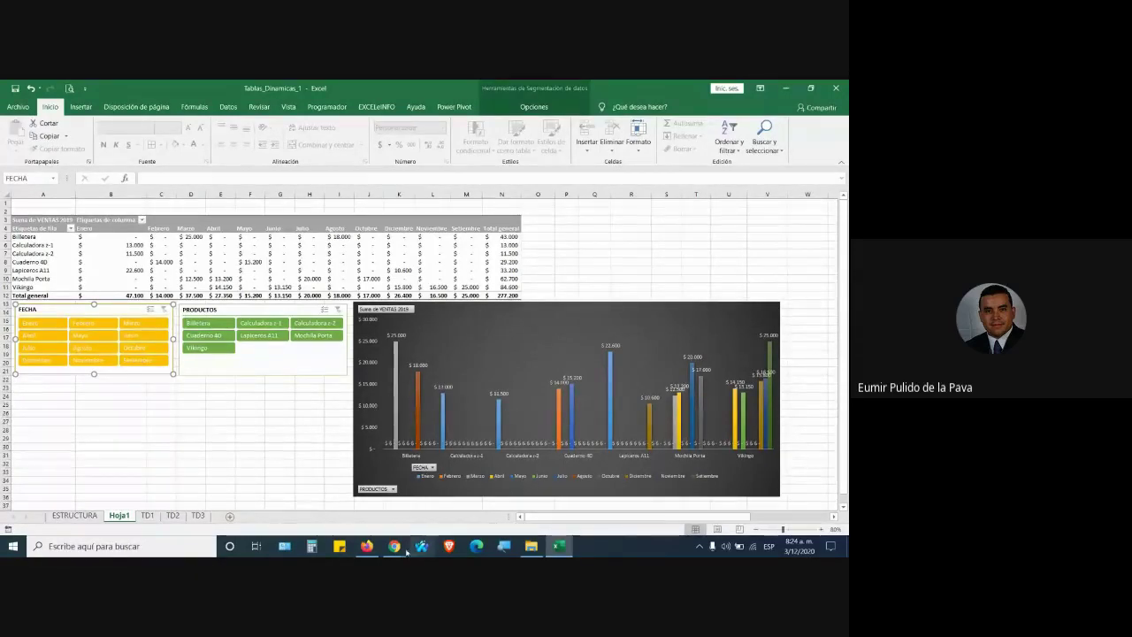
left_click(329, 482)
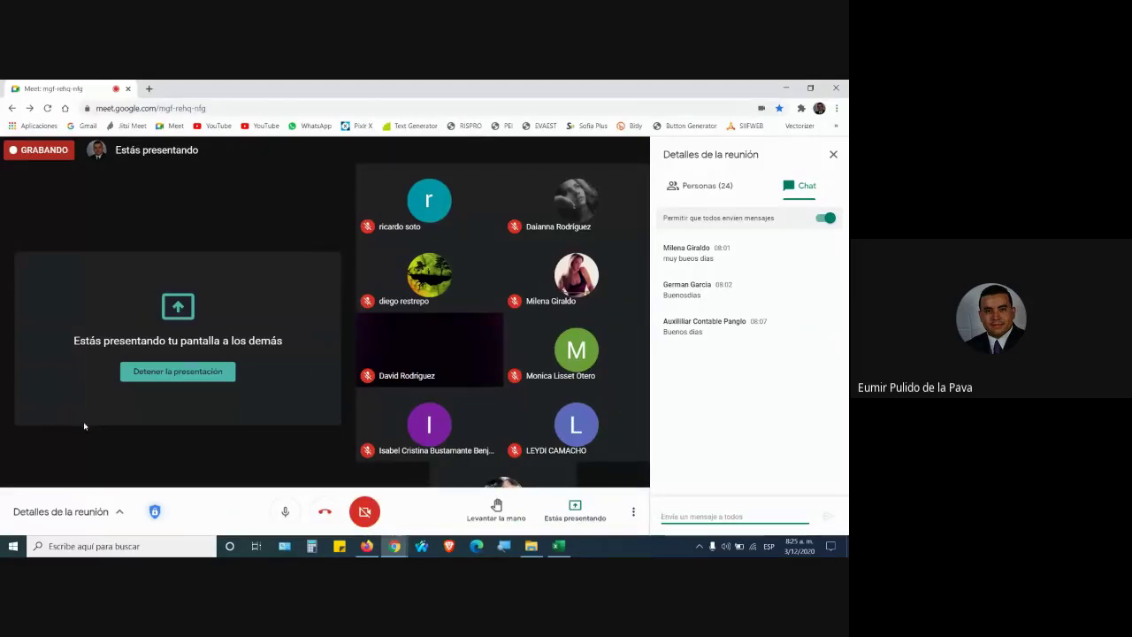
left_click(559, 546)
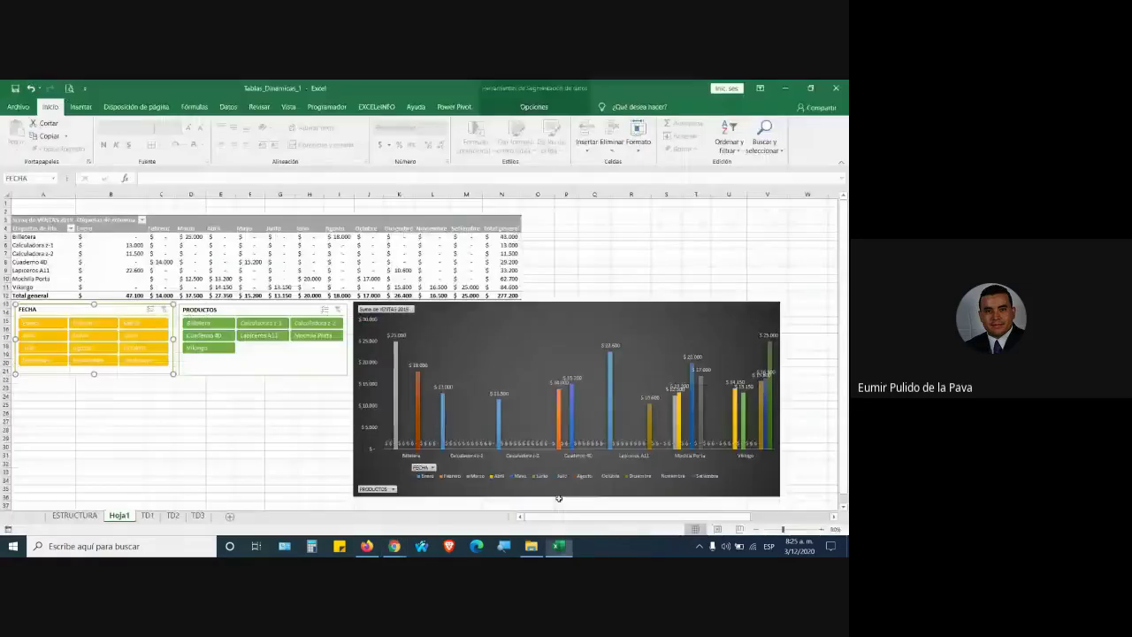
- Check the TD1 sheet, then switch to File Explorer's Documentos folder
left_click(163, 412)
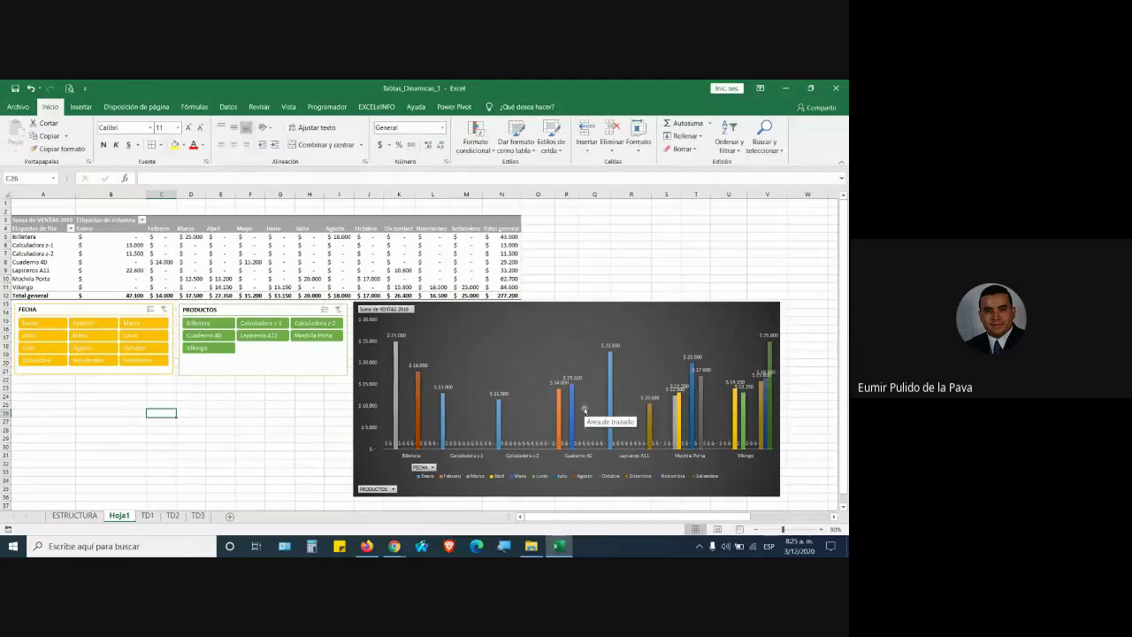
left_click(148, 515)
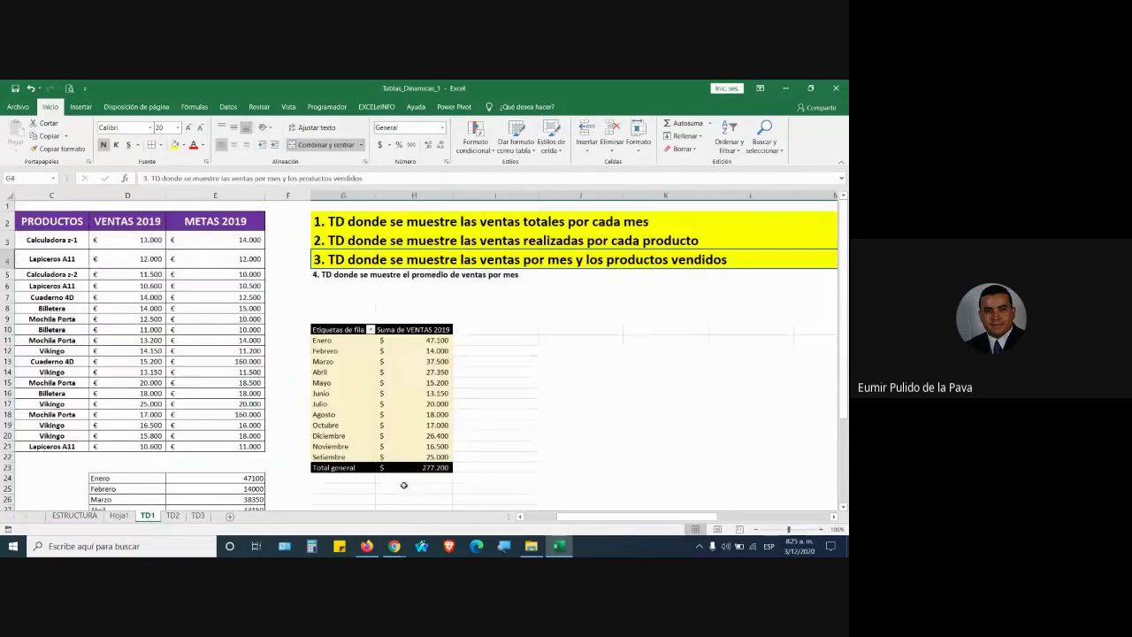
left_click(177, 319)
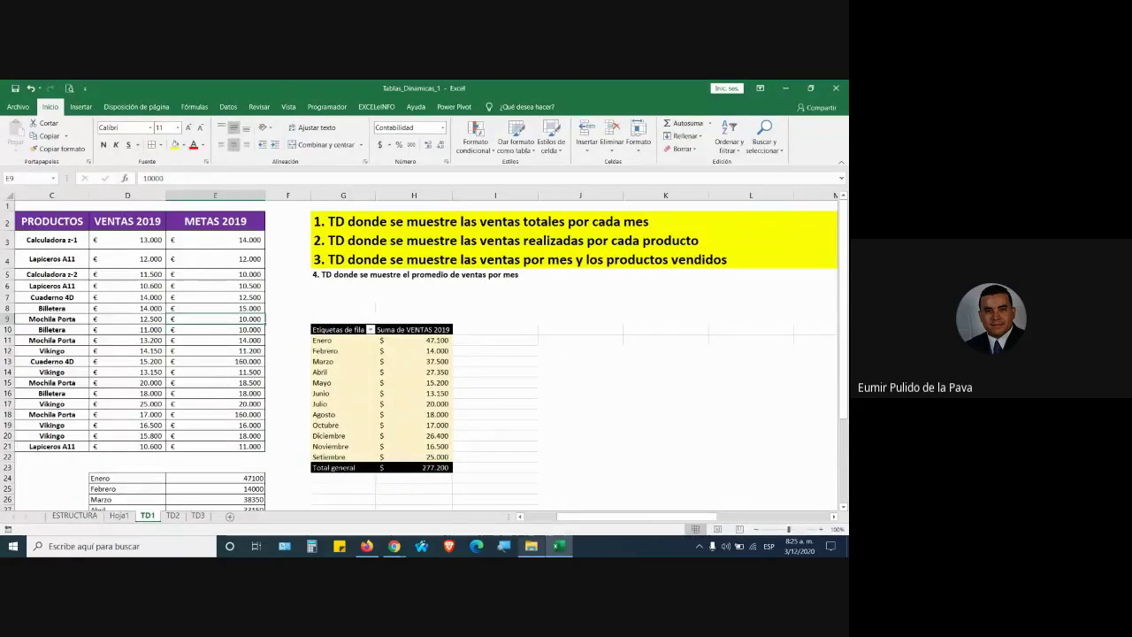
left_click(531, 546)
left_click(49, 303)
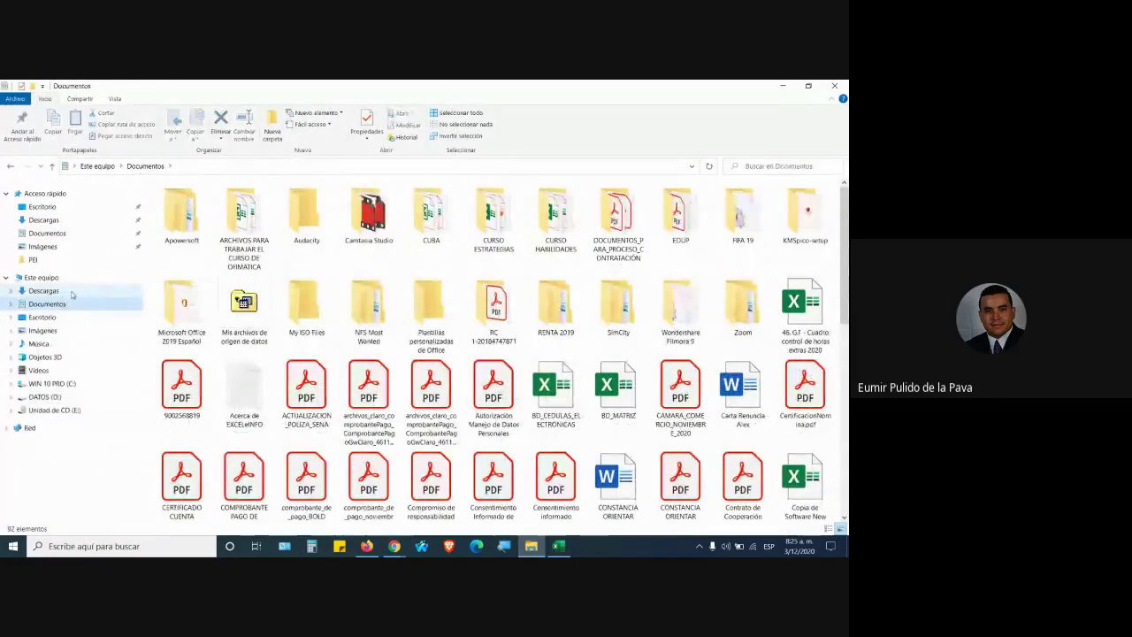
- Open the Inventario y Ventas 2016 (1ra Revisión) workbook from the Documentos folder
scroll(336, 411, "down", 5)
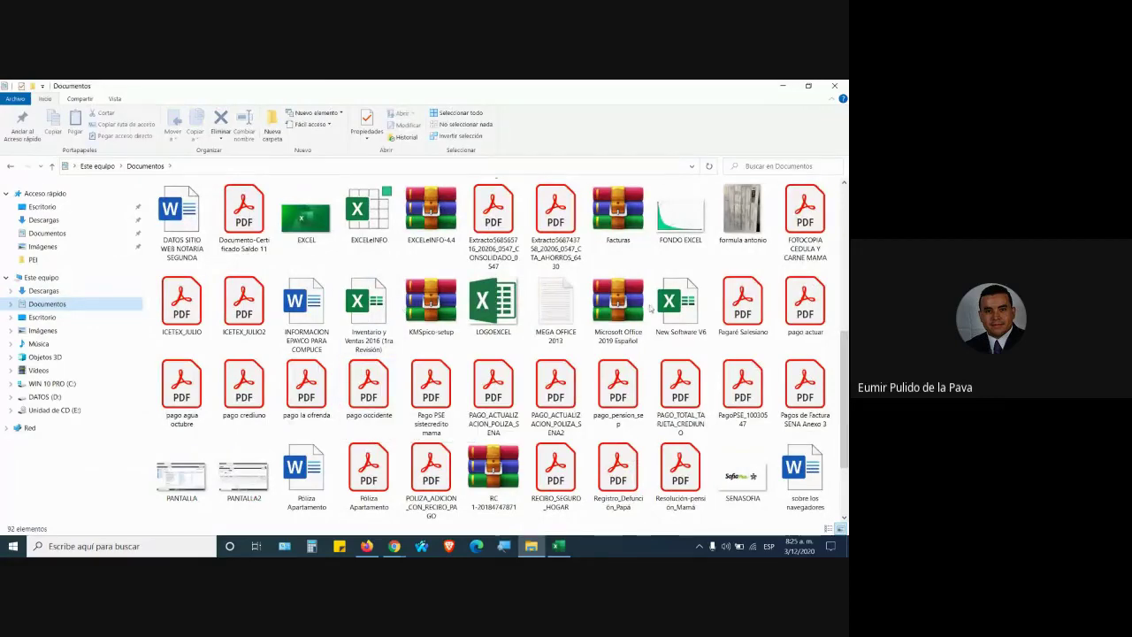
left_click(681, 305)
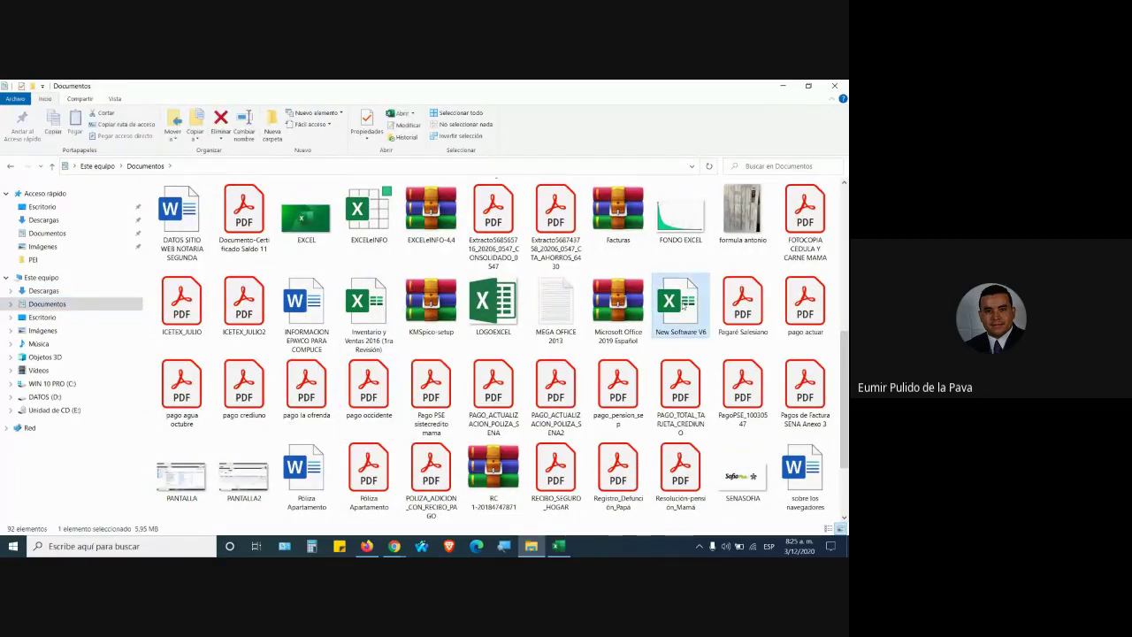
left_click(376, 332)
key("alt+Tab")
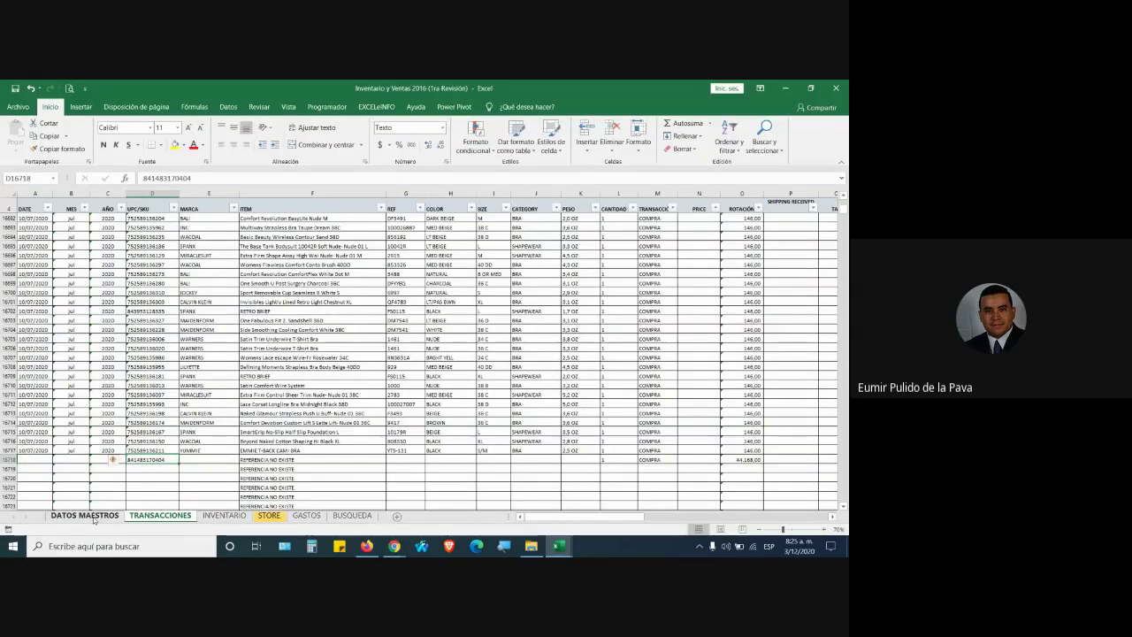
- Browse the DATOS MAESTROS sheet, then show the TRANSACCIONES sheet from its first rows
left_click(85, 515)
scroll(241, 324, "up", 1)
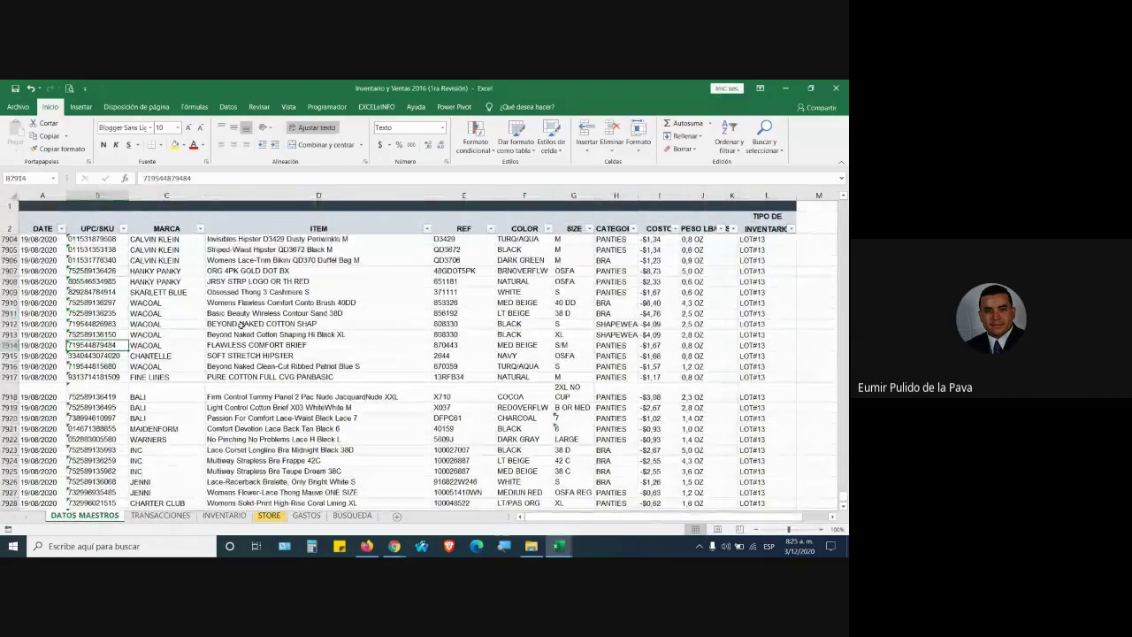
scroll(241, 323, "up", 9)
left_click(765, 194)
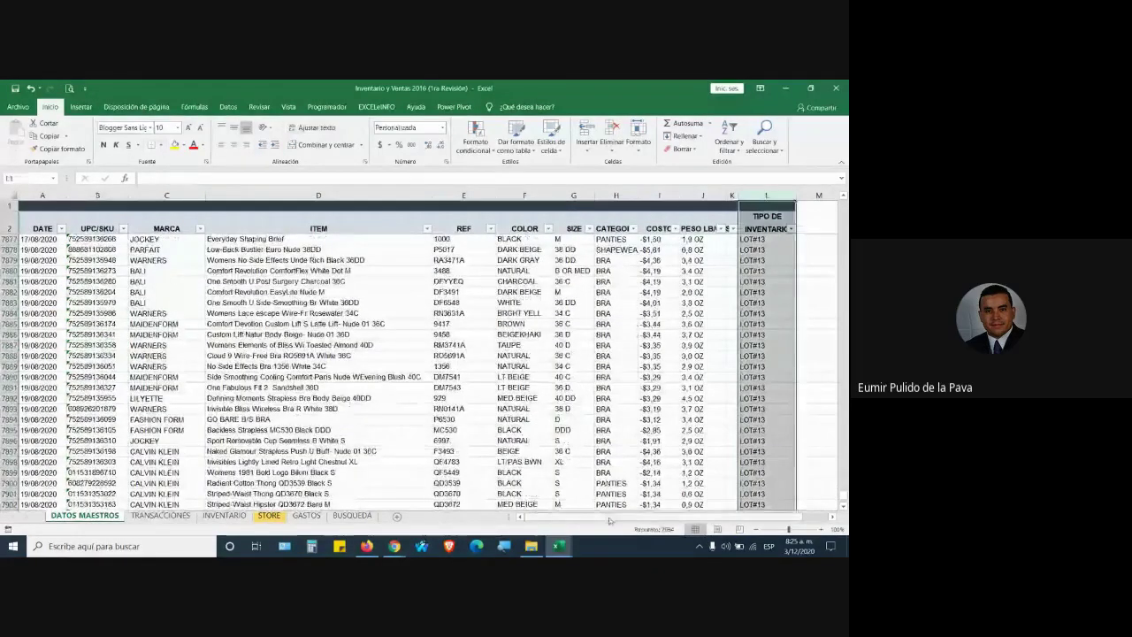
scroll(288, 365, "down", 7)
scroll(294, 352, "down", 6)
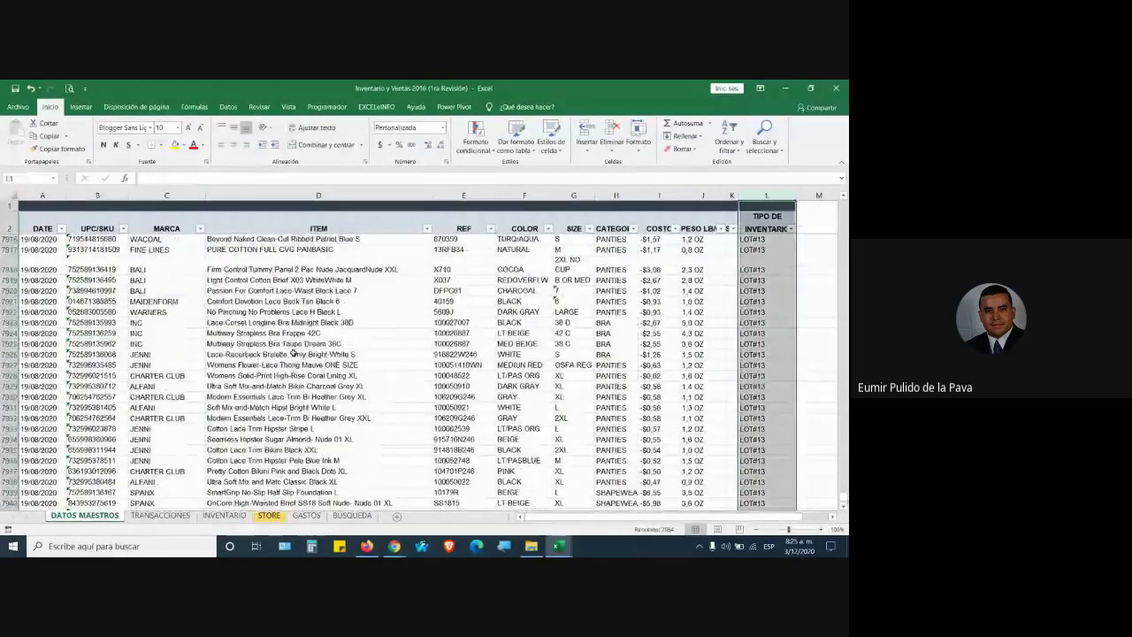
scroll(295, 352, "down", 5)
scroll(292, 351, "down", 9)
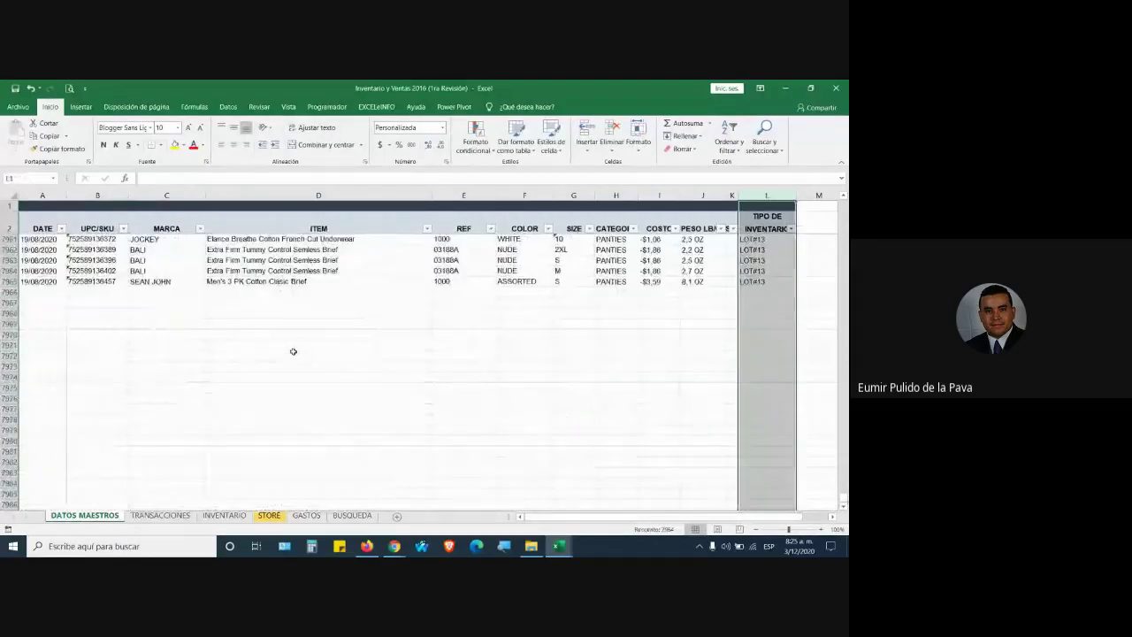
scroll(293, 350, "up", 8)
scroll(292, 351, "up", 14)
scroll(291, 351, "up", 14)
scroll(292, 351, "up", 14)
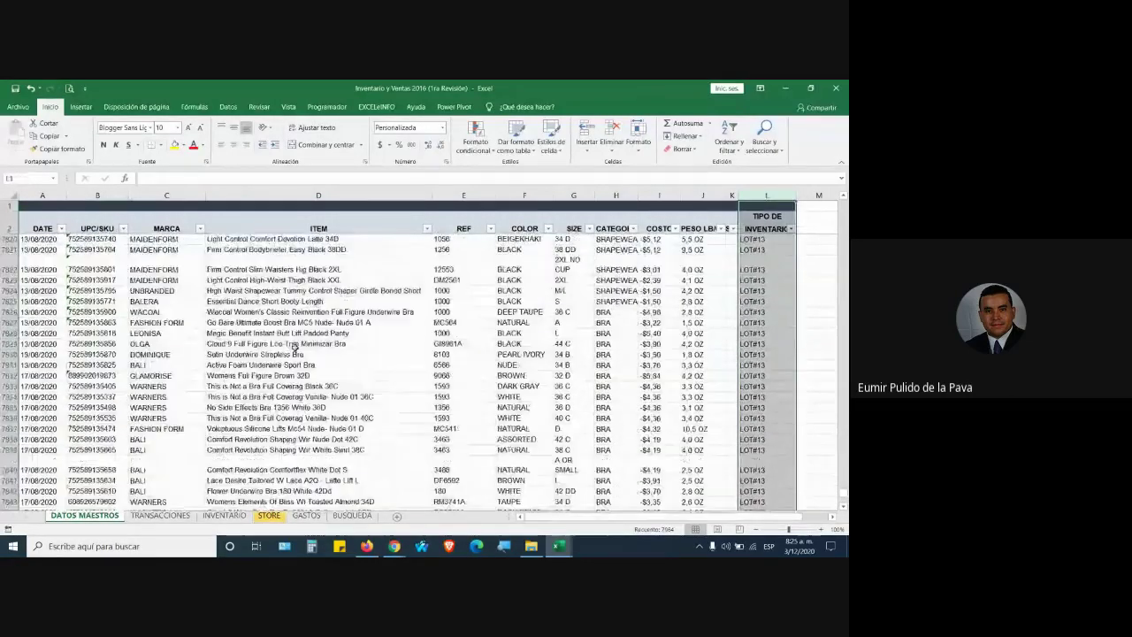
scroll(292, 351, "up", 14)
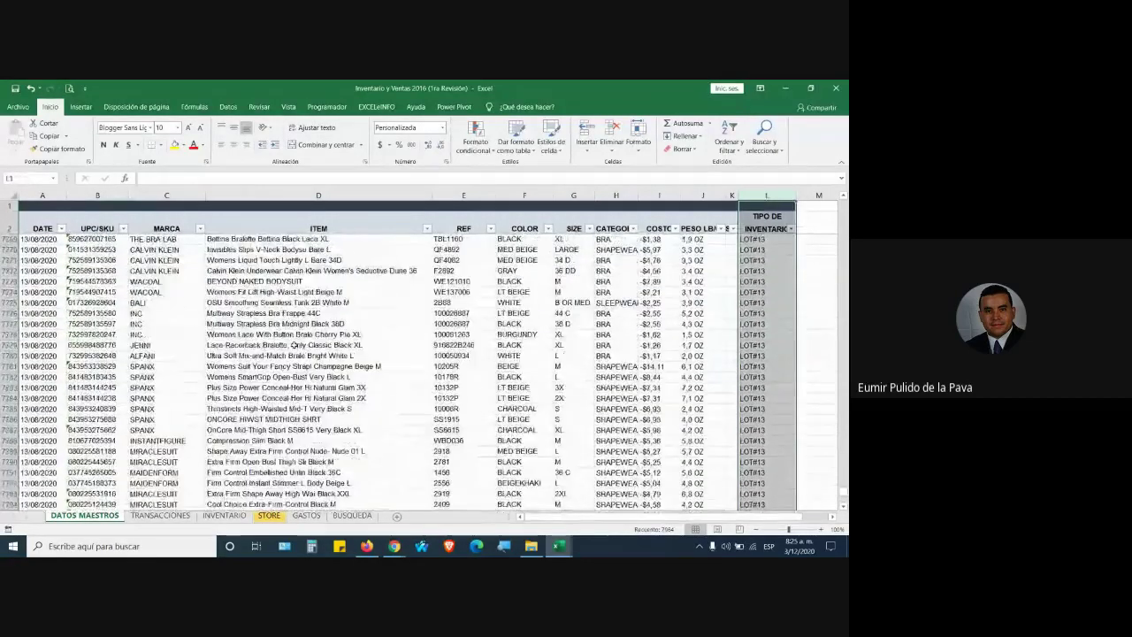
left_click(160, 516)
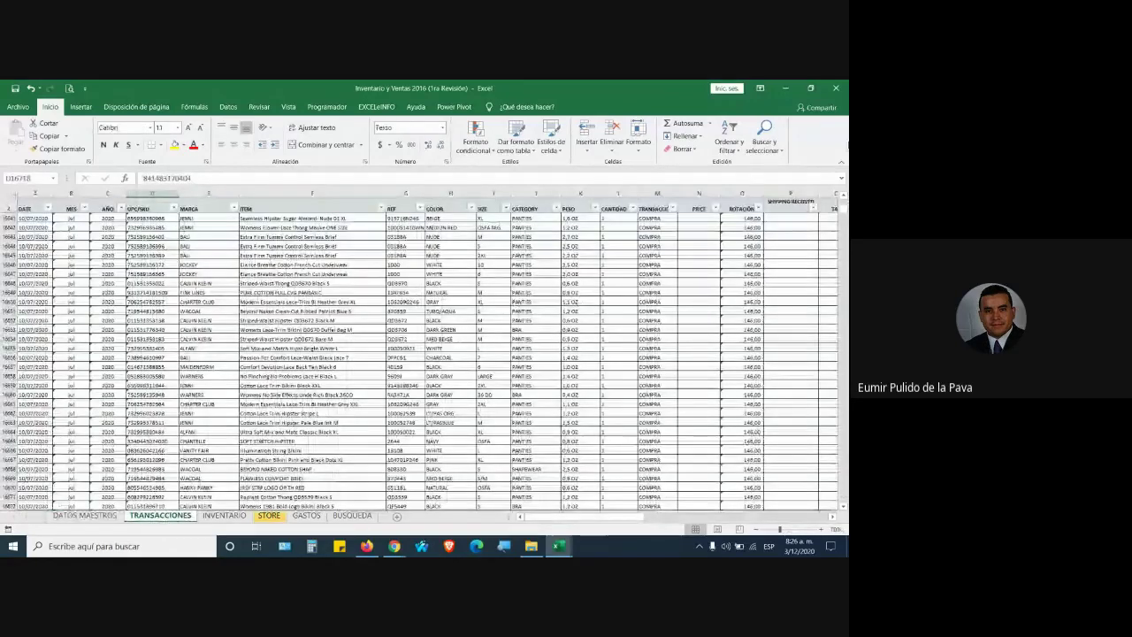
left_click_drag(844, 215, 844, 200)
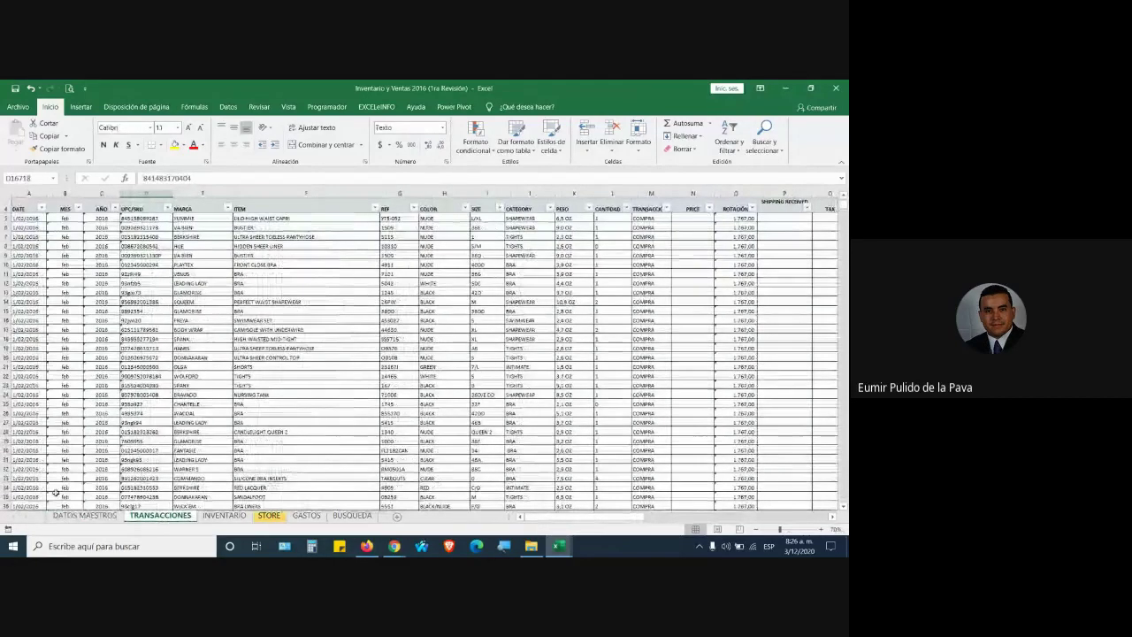
- Go to the top of the INVENTARIO sheet and select a pivot table cell
left_click(225, 515)
scroll(271, 285, "up", 5)
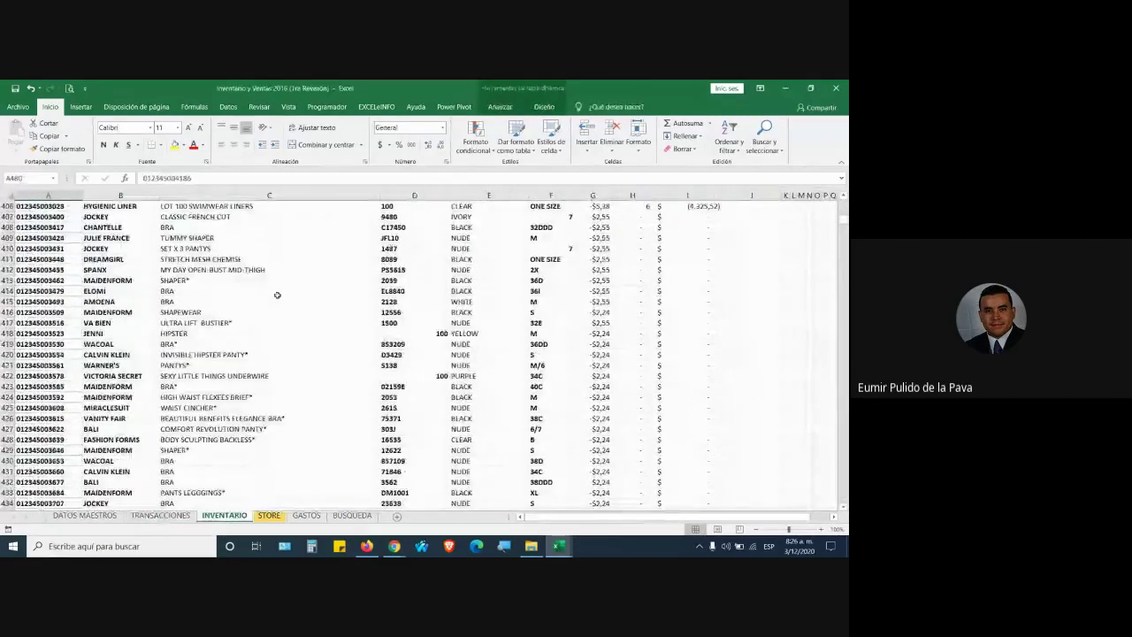
scroll(232, 249, "up", 12)
scroll(221, 257, "up", 12)
scroll(209, 262, "up", 12)
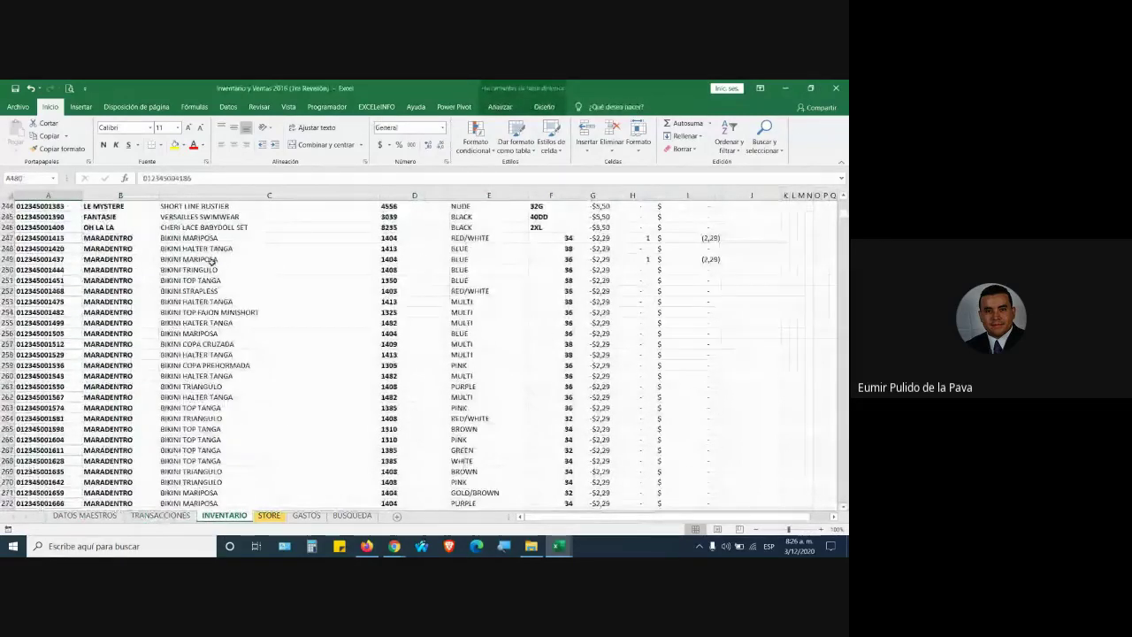
left_click_drag(844, 215, 844, 199)
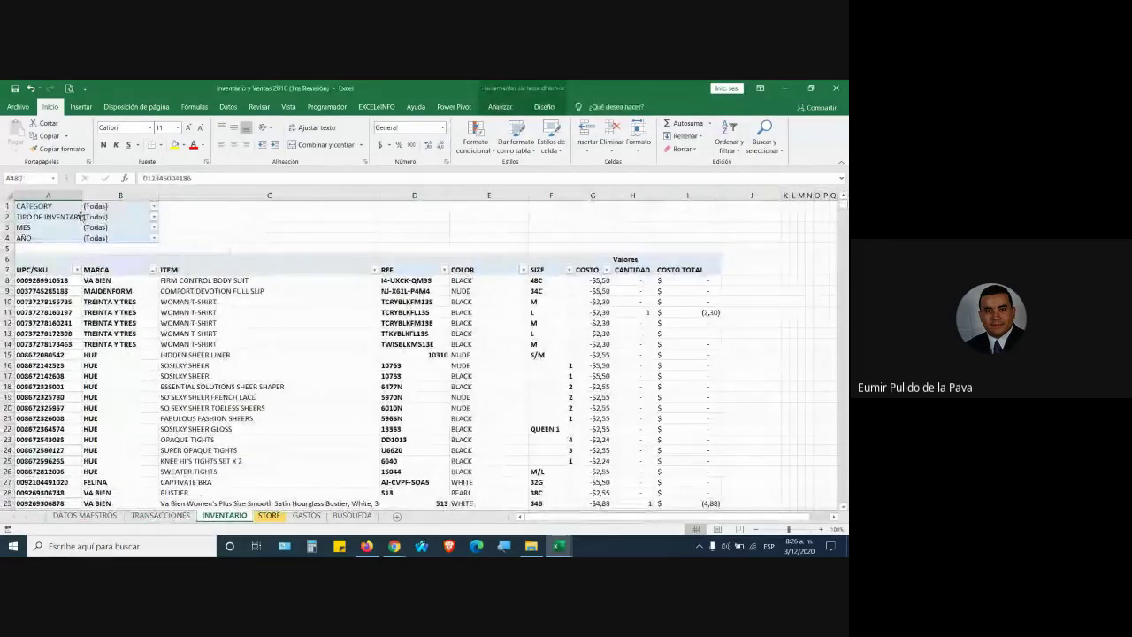
left_click(113, 301)
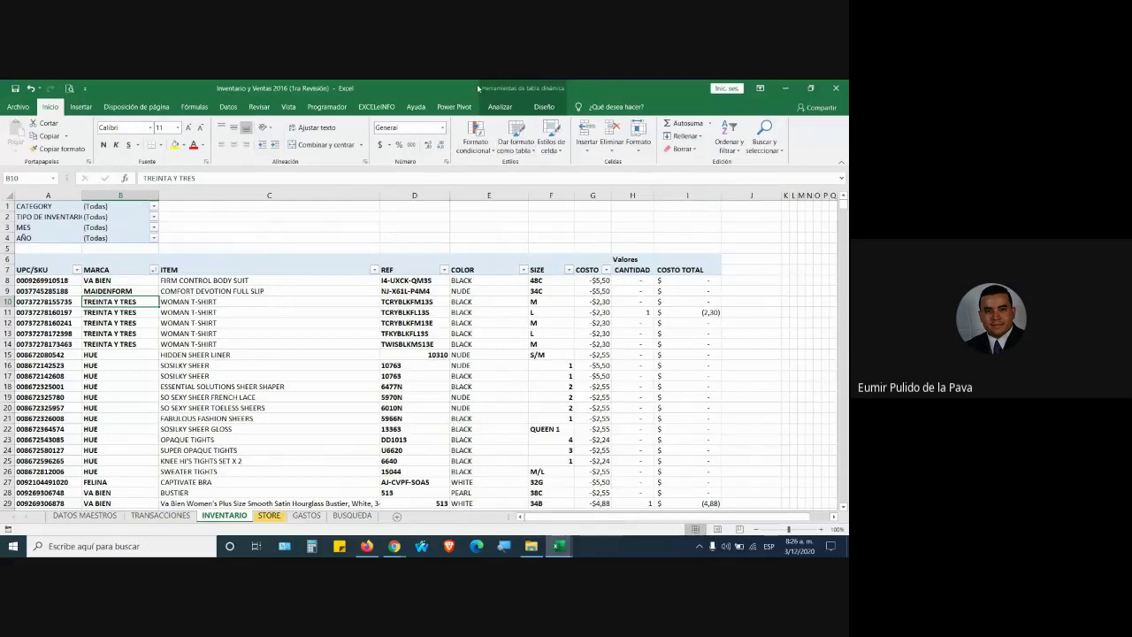
left_click(513, 91)
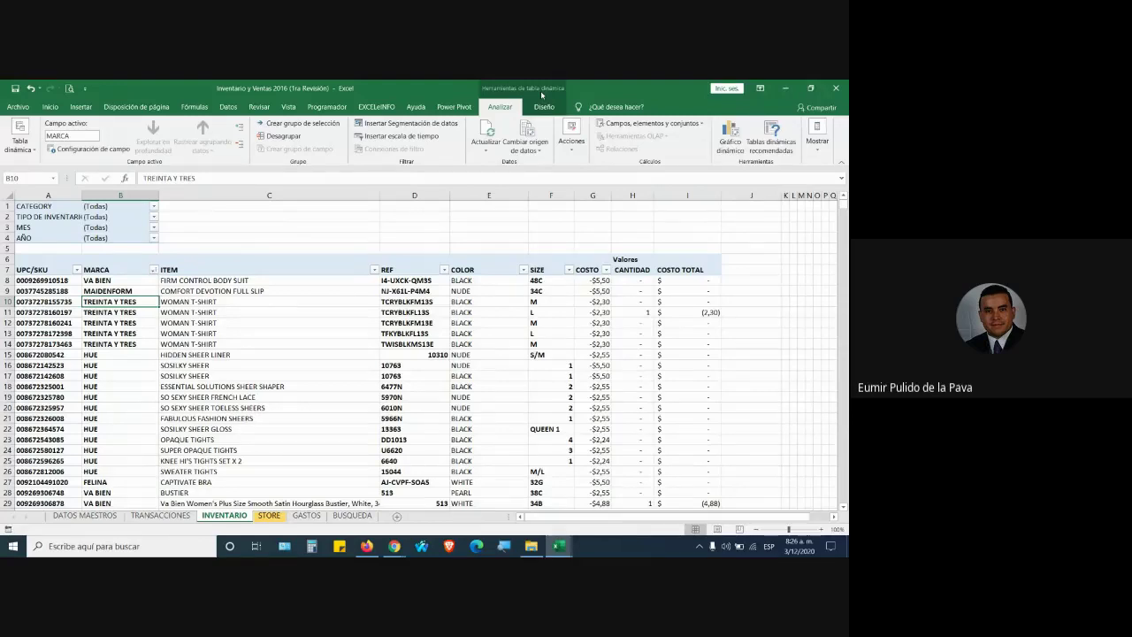
- Show the pivot field list from the WOMAN T-SHIRT cell's context menu
left_click(280, 376)
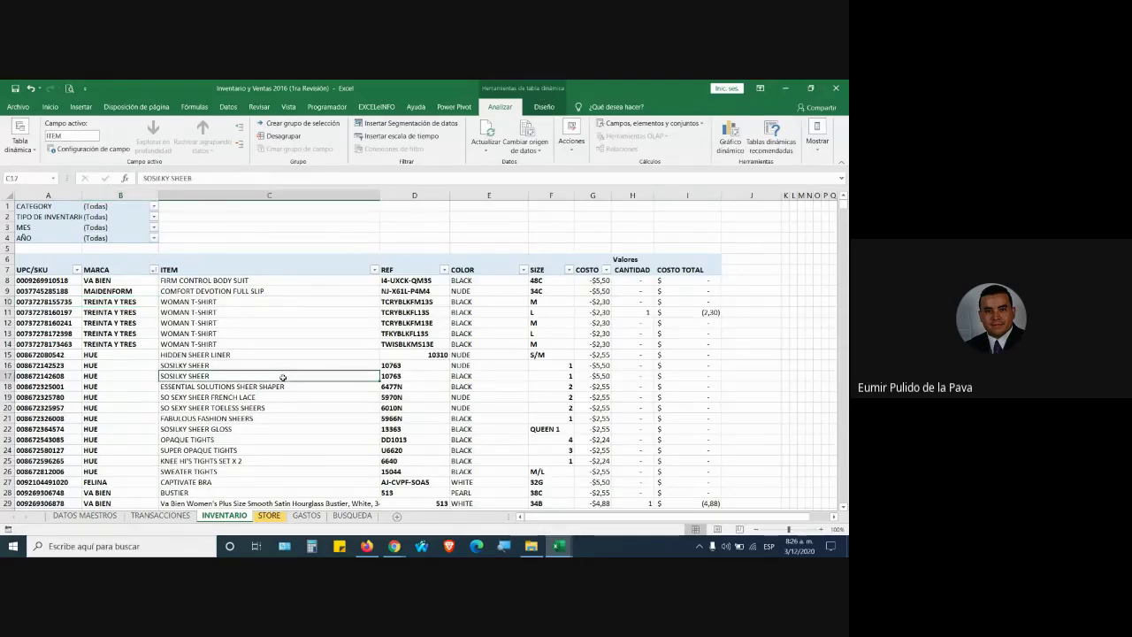
right_click(282, 303)
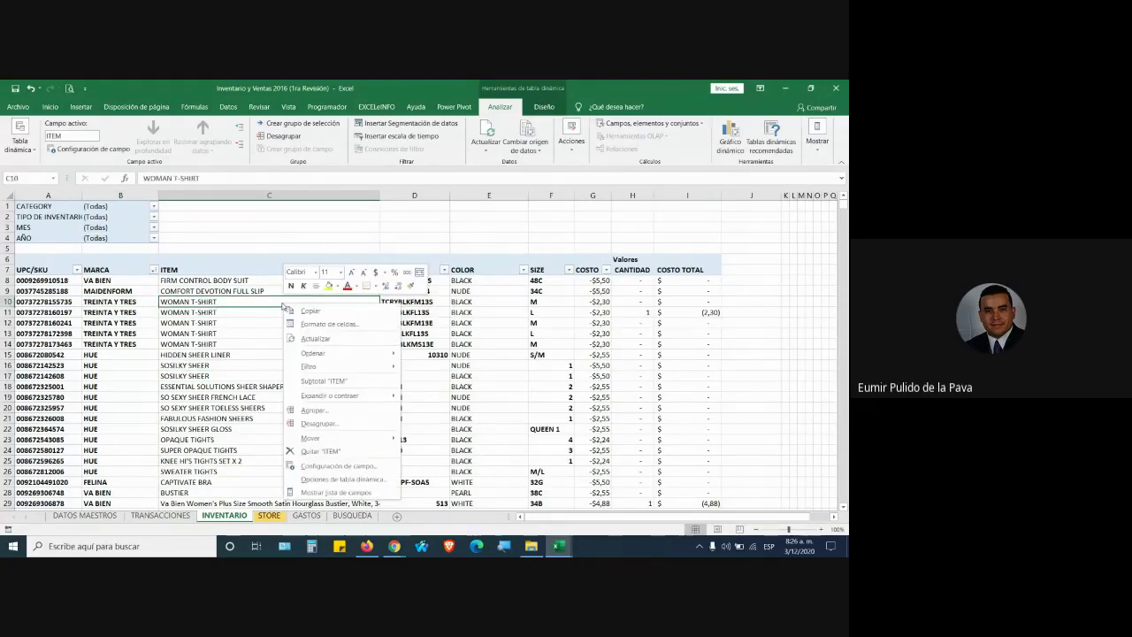
left_click(366, 492)
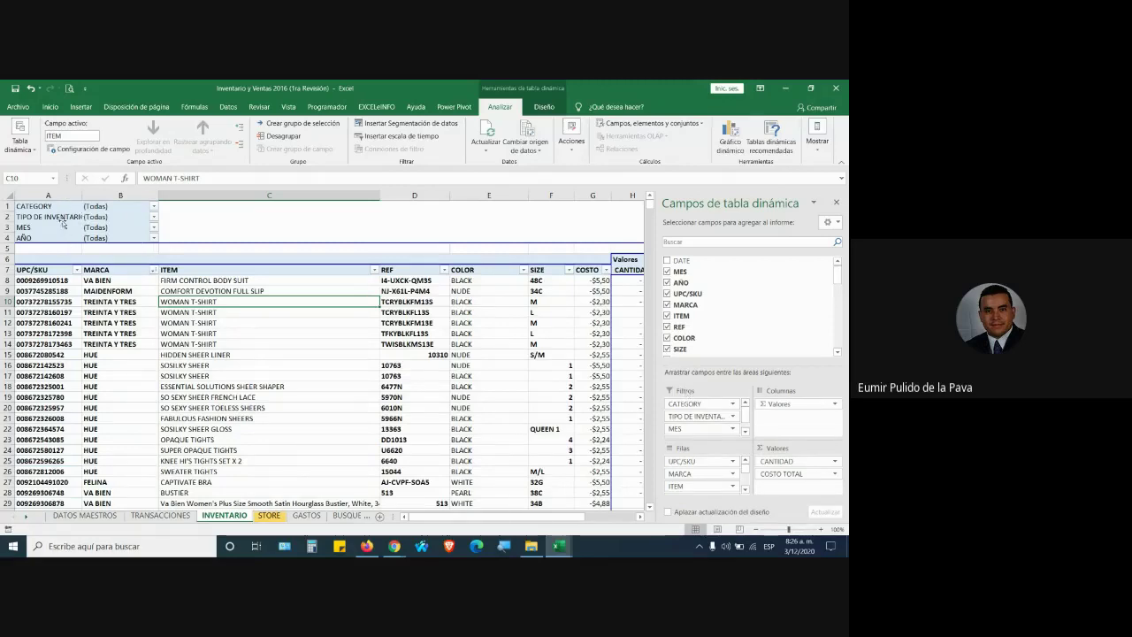
mouse_move(700, 473)
key("ctrl+shift+Down")
left_click(314, 354)
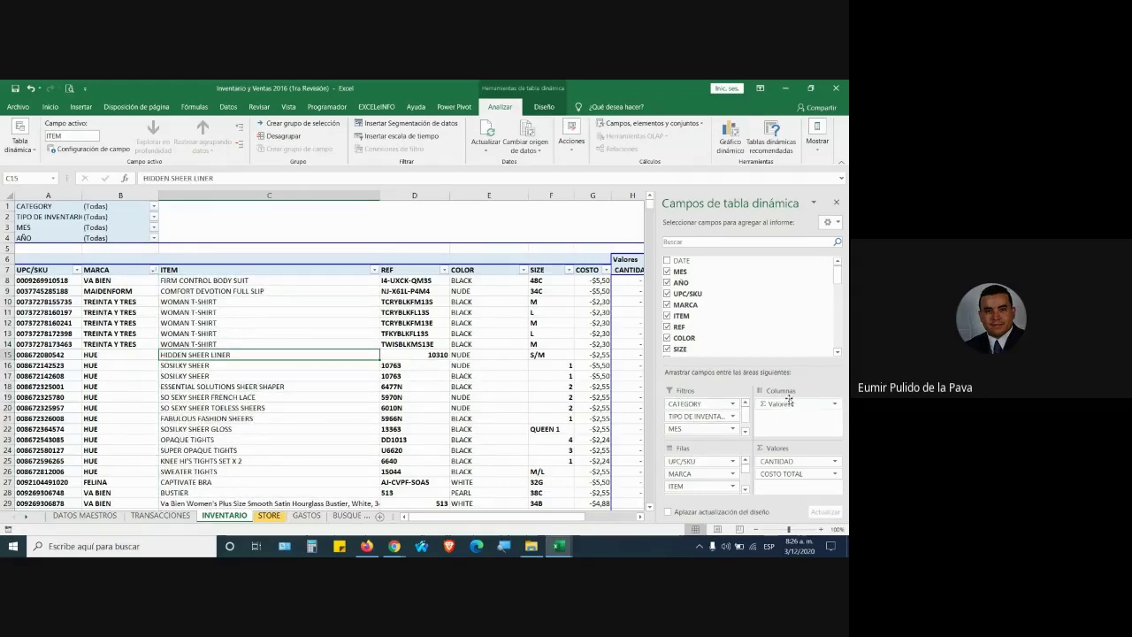
left_click(78, 270)
left_click(78, 270)
left_click(78, 270)
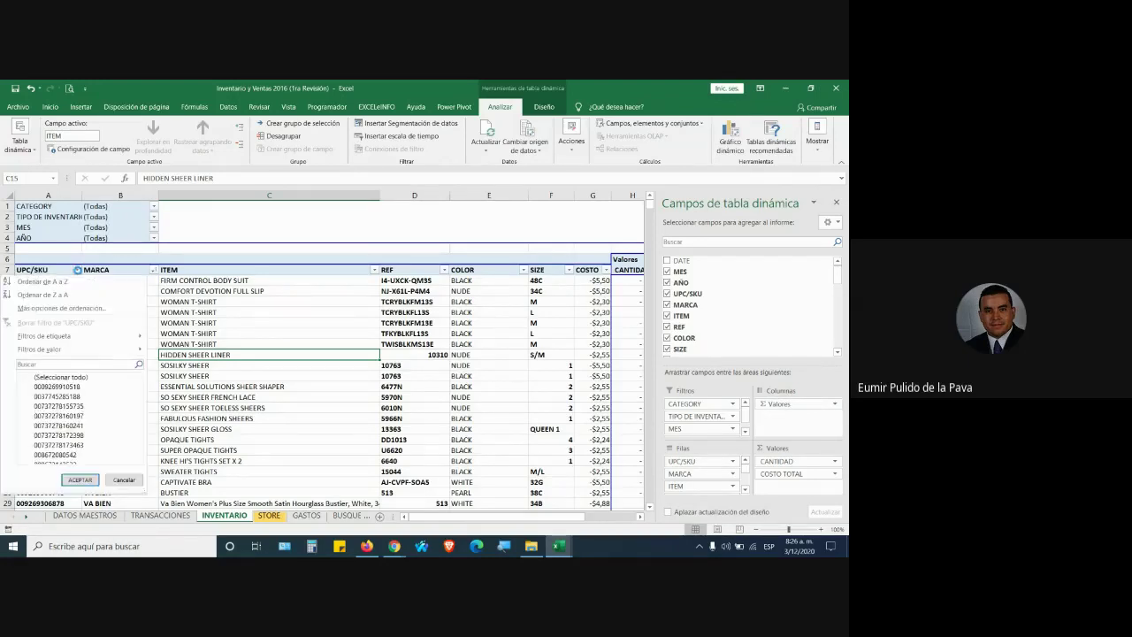
left_click(124, 479)
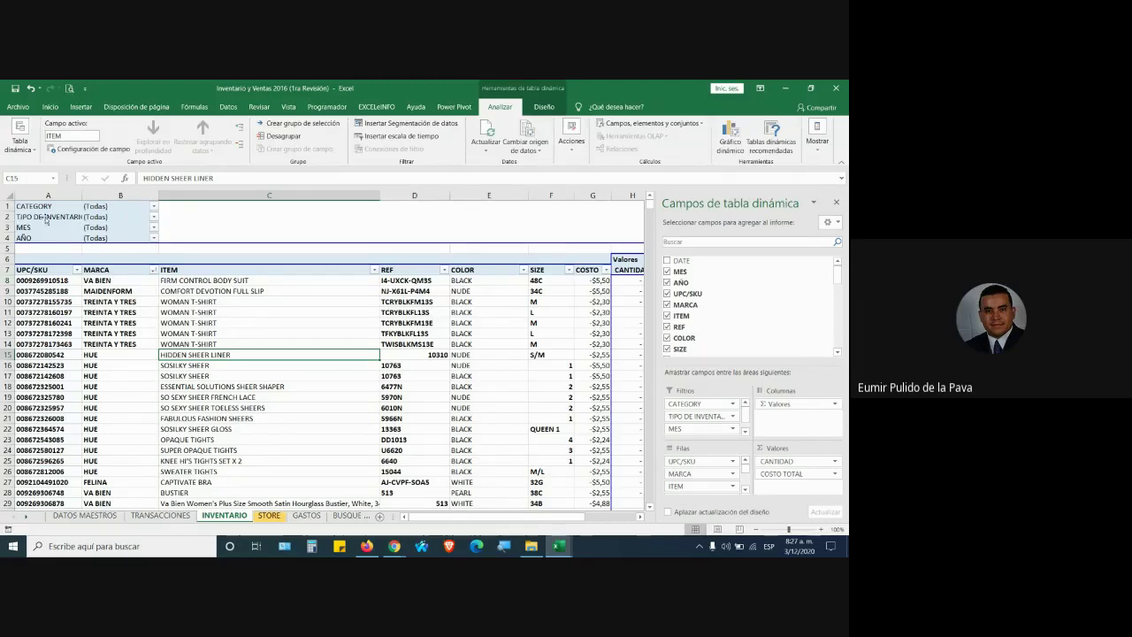
left_click(154, 206)
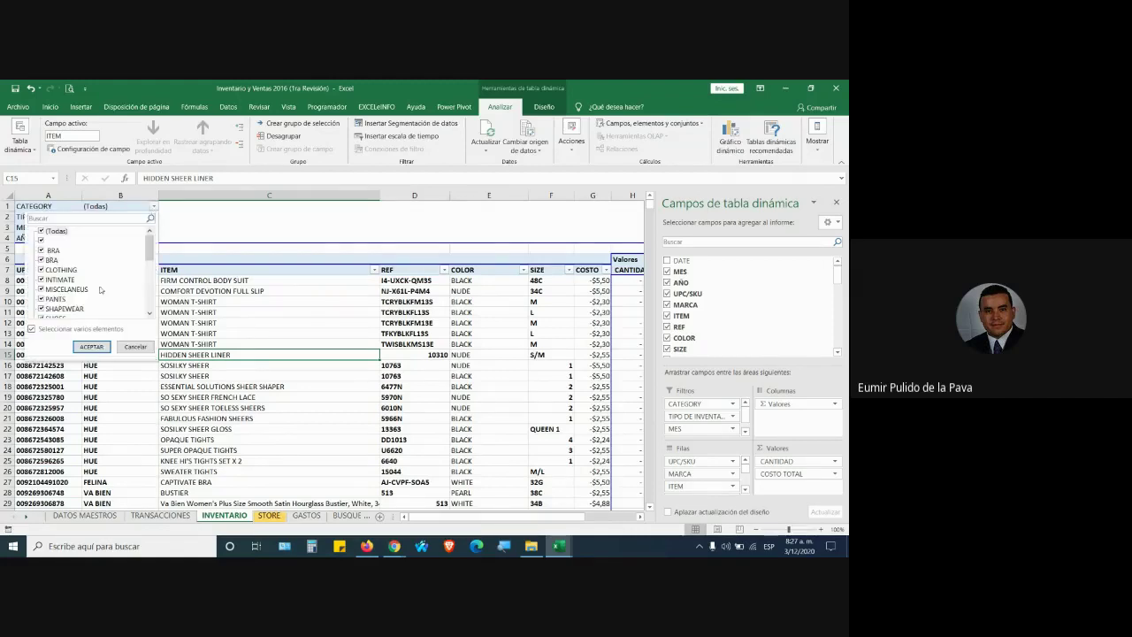
left_click(135, 346)
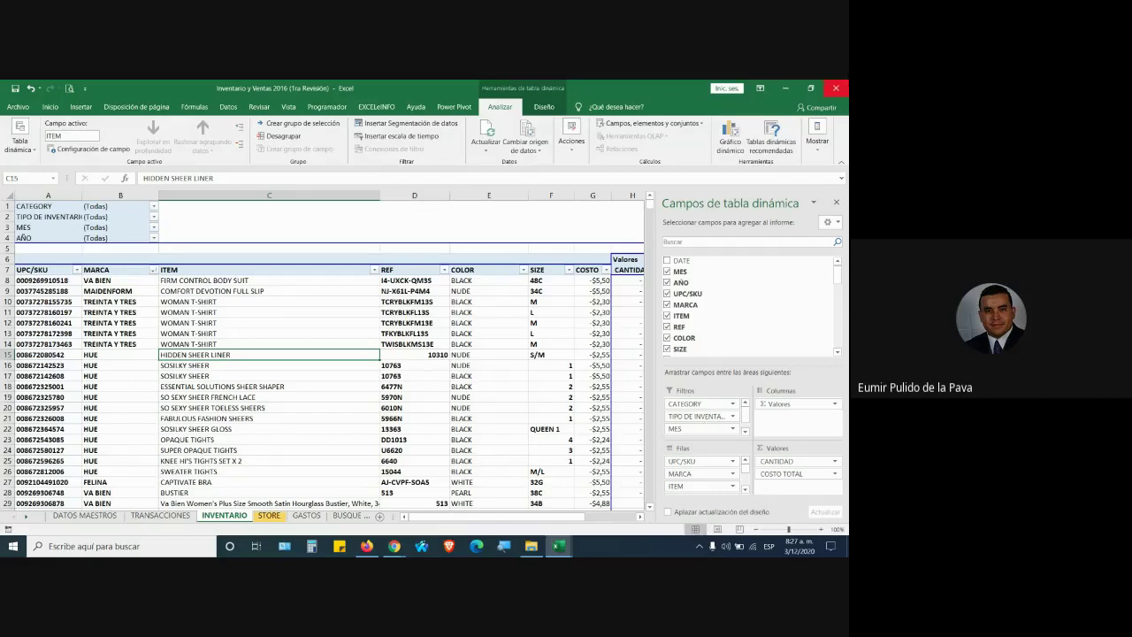
left_click(836, 89)
left_click(423, 328)
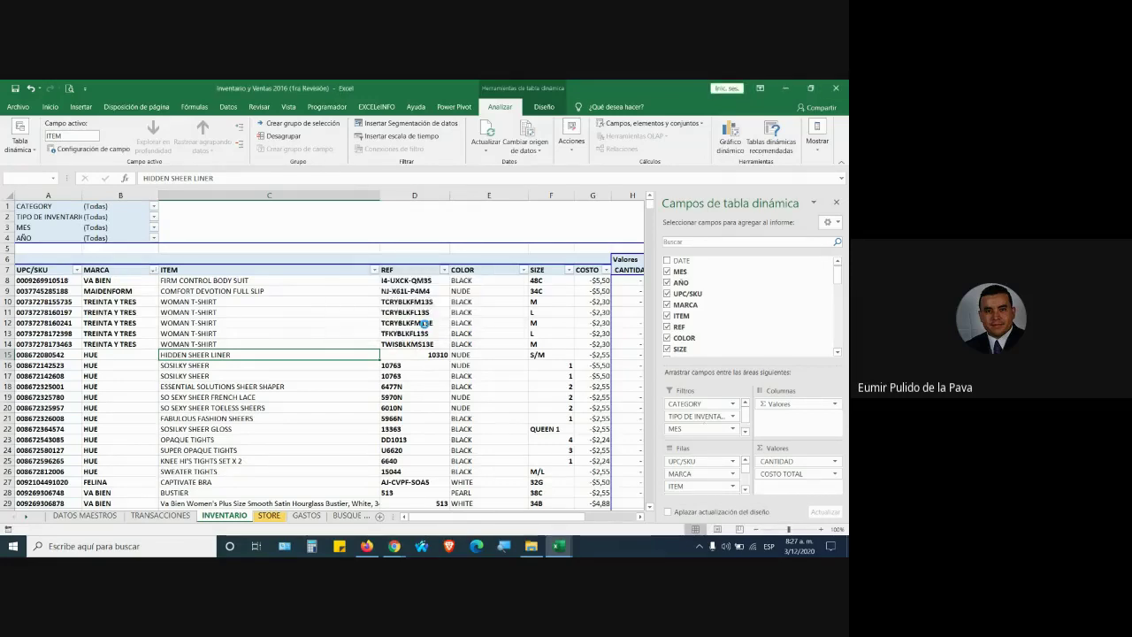
- Insert a new pivot table from the TD1 sales data on a new sheet
left_click(196, 241)
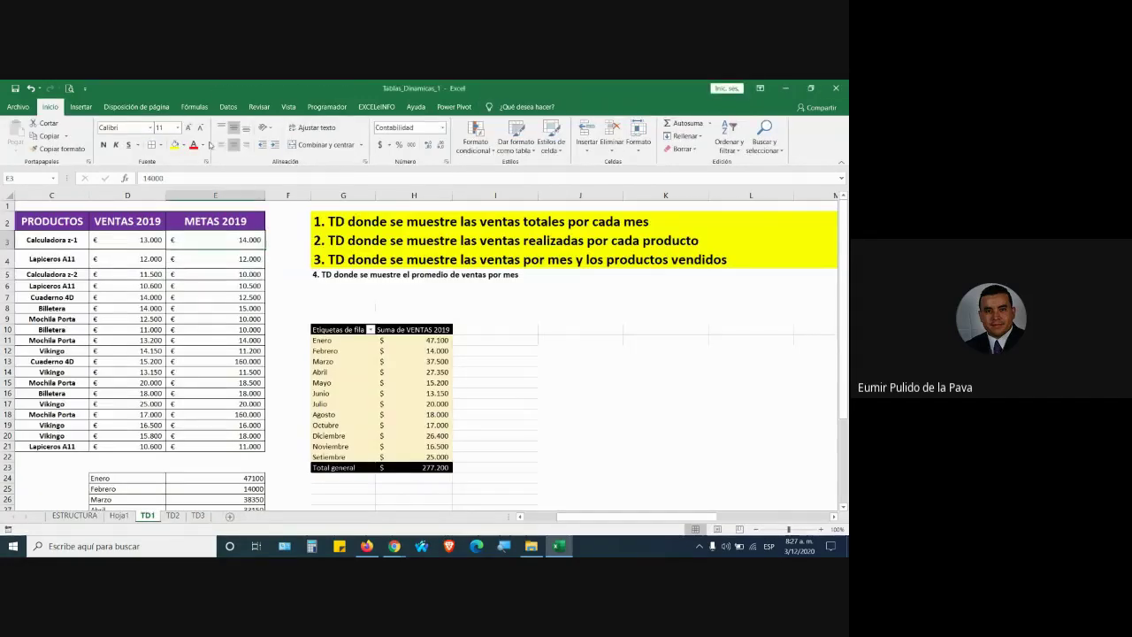
left_click(81, 107)
left_click(19, 142)
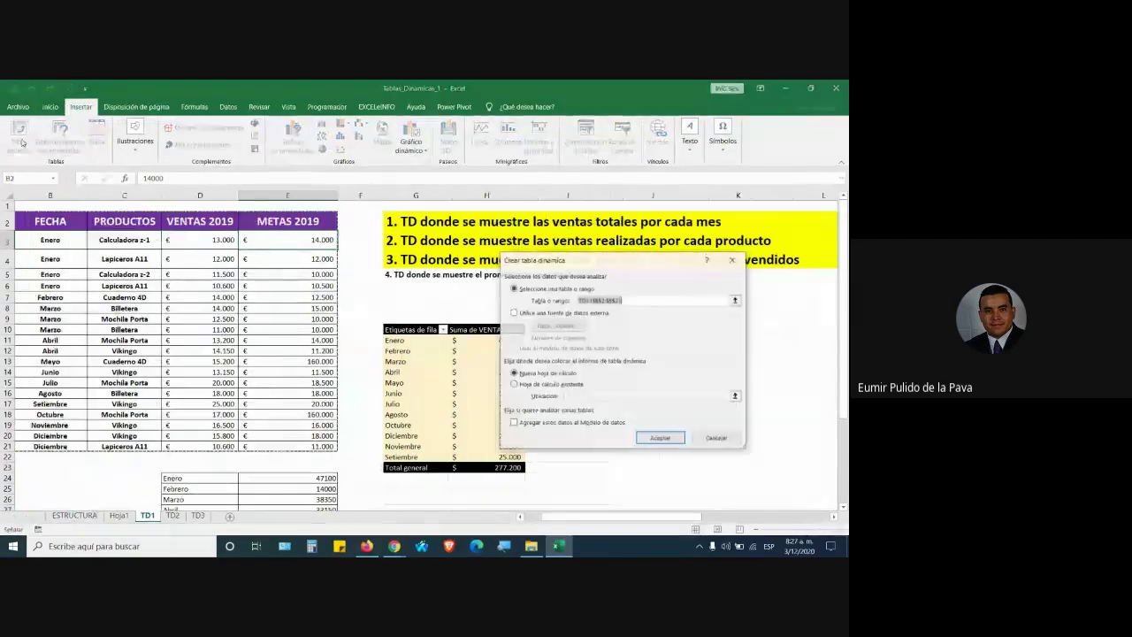
left_click(676, 437)
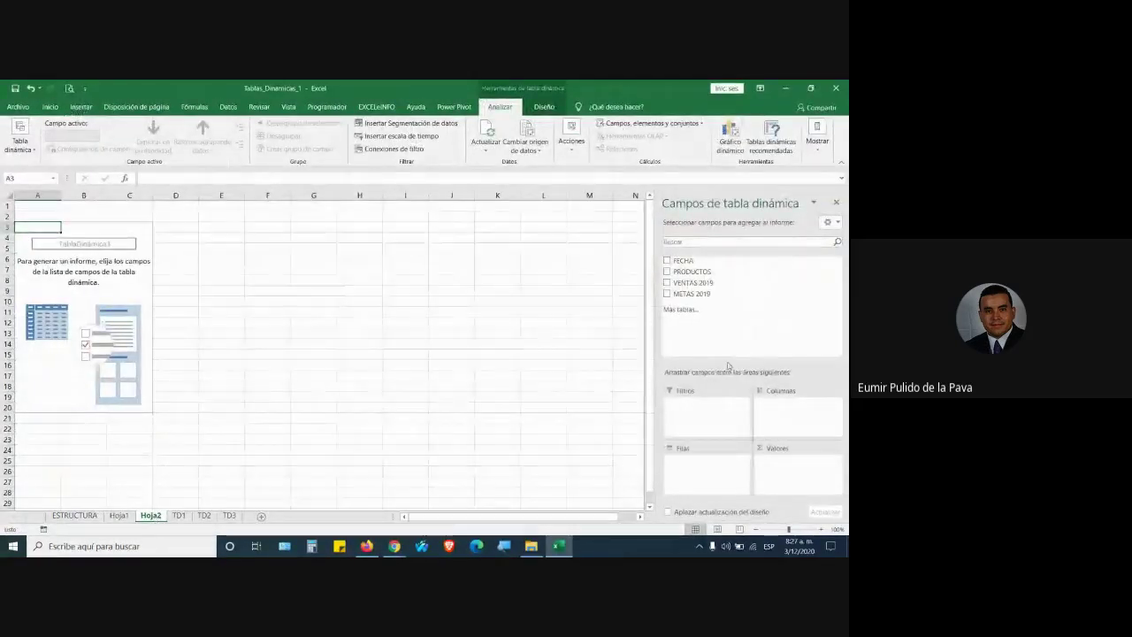
- Put FECHA in Filtros, PRODUCTOS in Filas and VENTAS 2019 in Valores
mouse_move(682, 261)
left_mouse_down()
mouse_move(713, 306)
mouse_move(701, 416)
left_mouse_up()
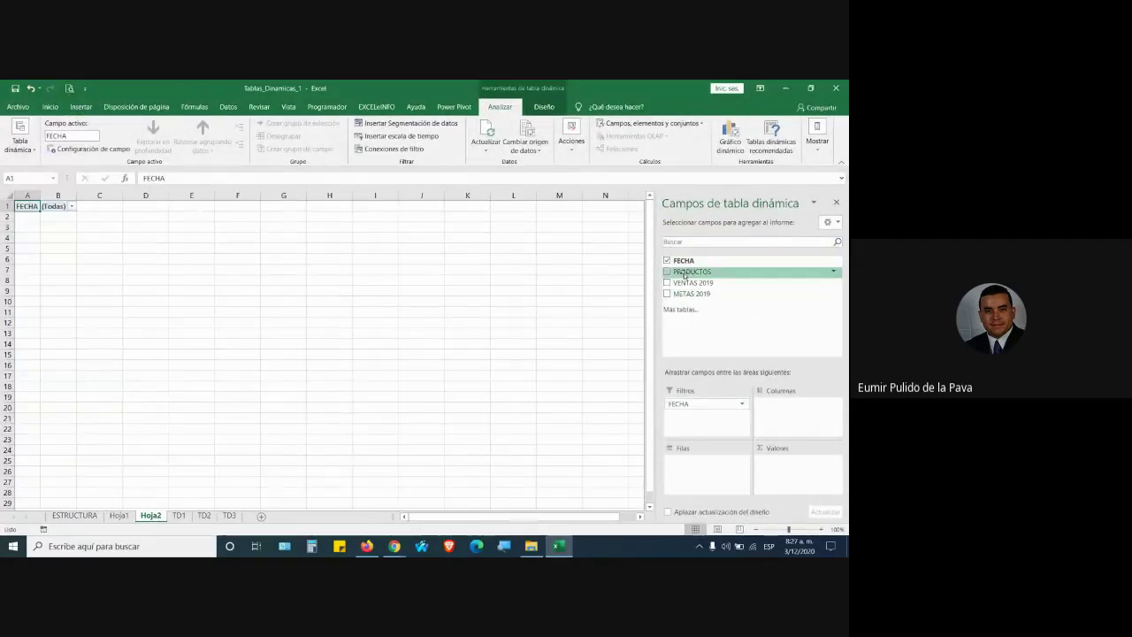
left_click_drag(690, 271, 698, 473)
left_click_drag(692, 282, 784, 463)
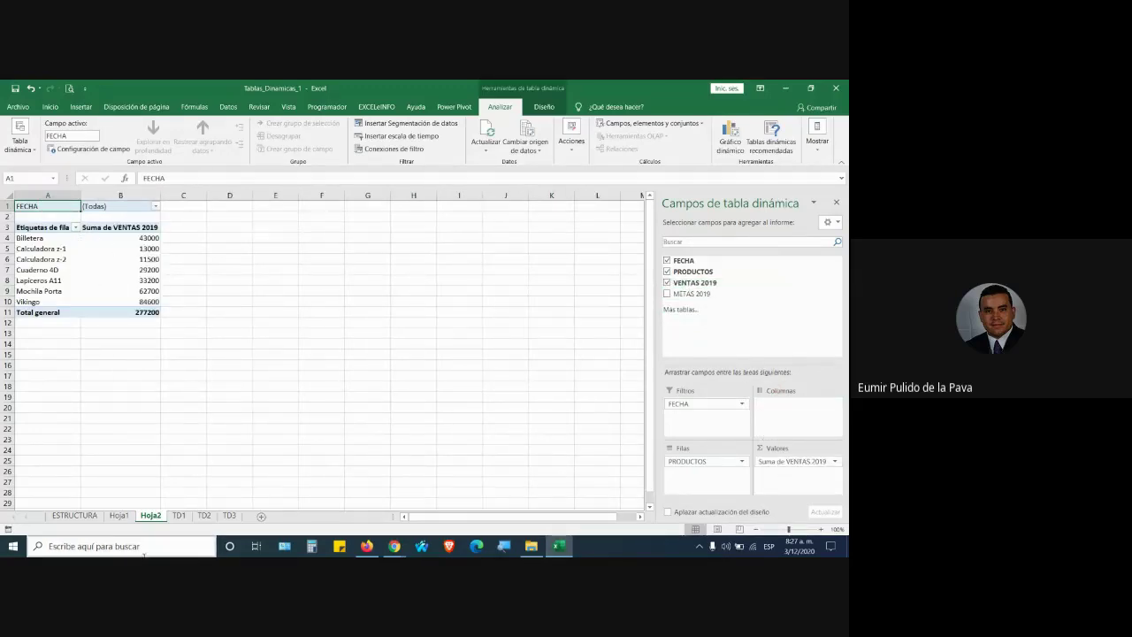
left_click(112, 514)
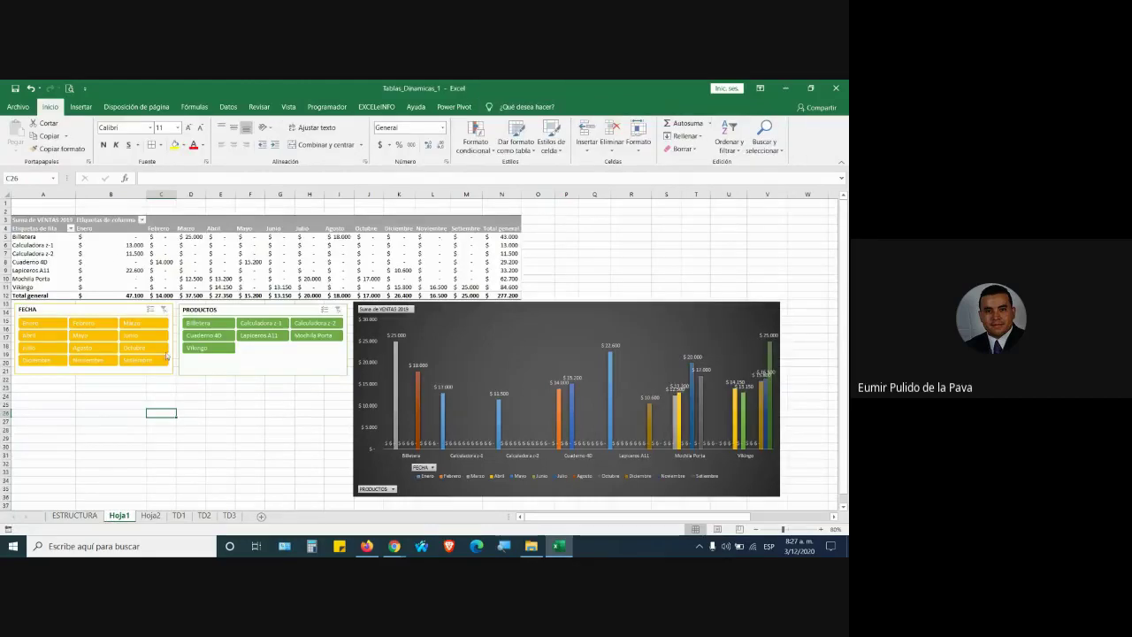
left_click(148, 514)
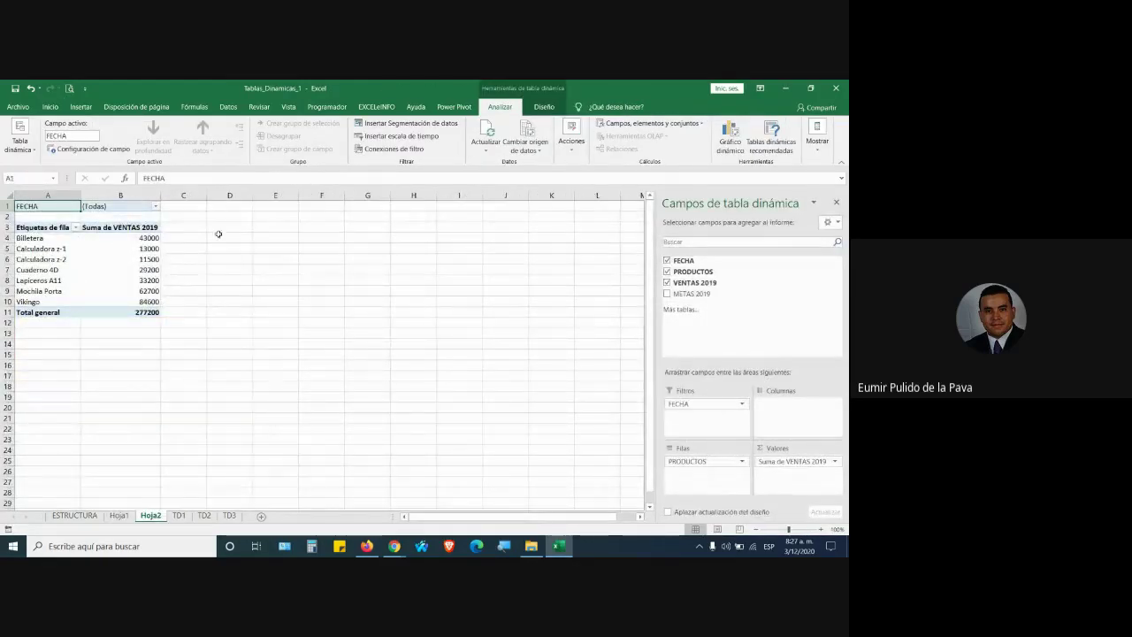
left_click(155, 206)
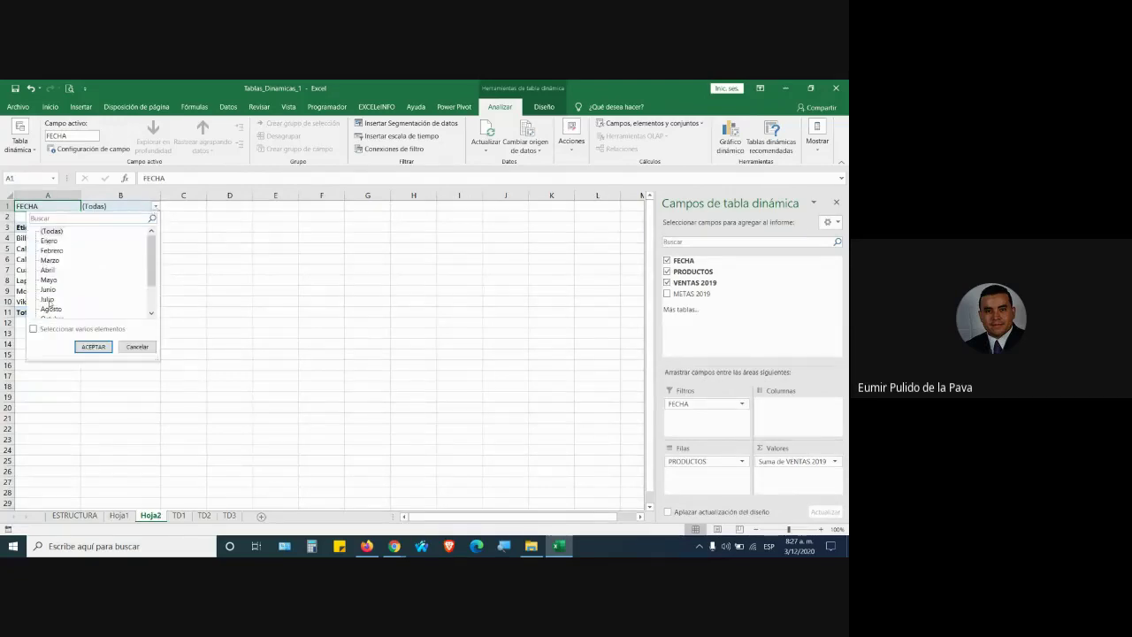
left_click(33, 328)
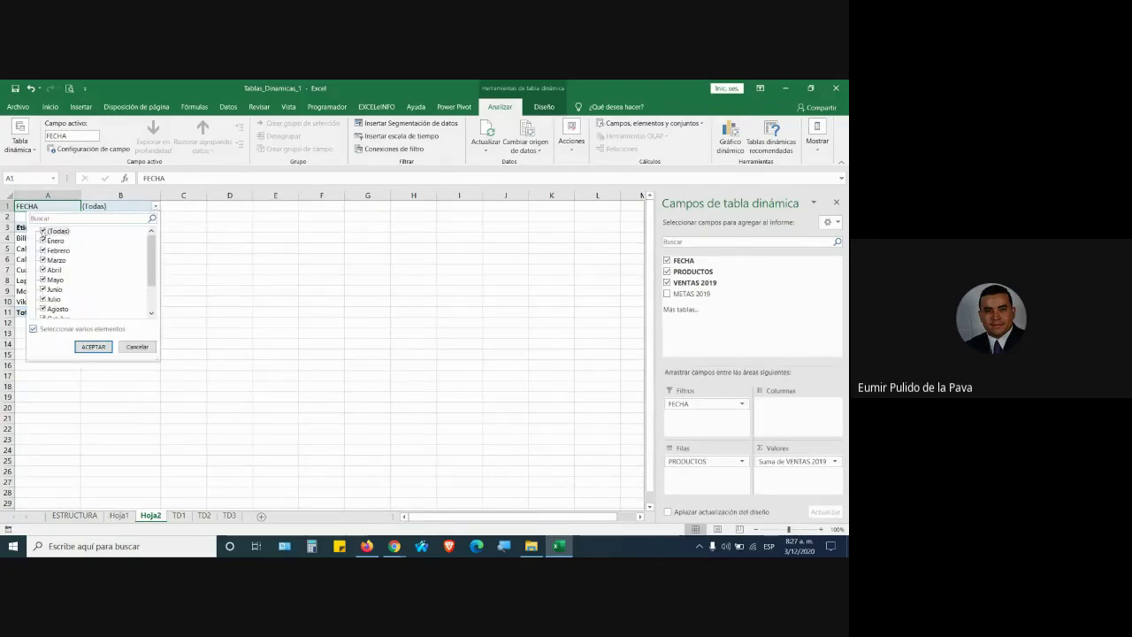
left_click(43, 232)
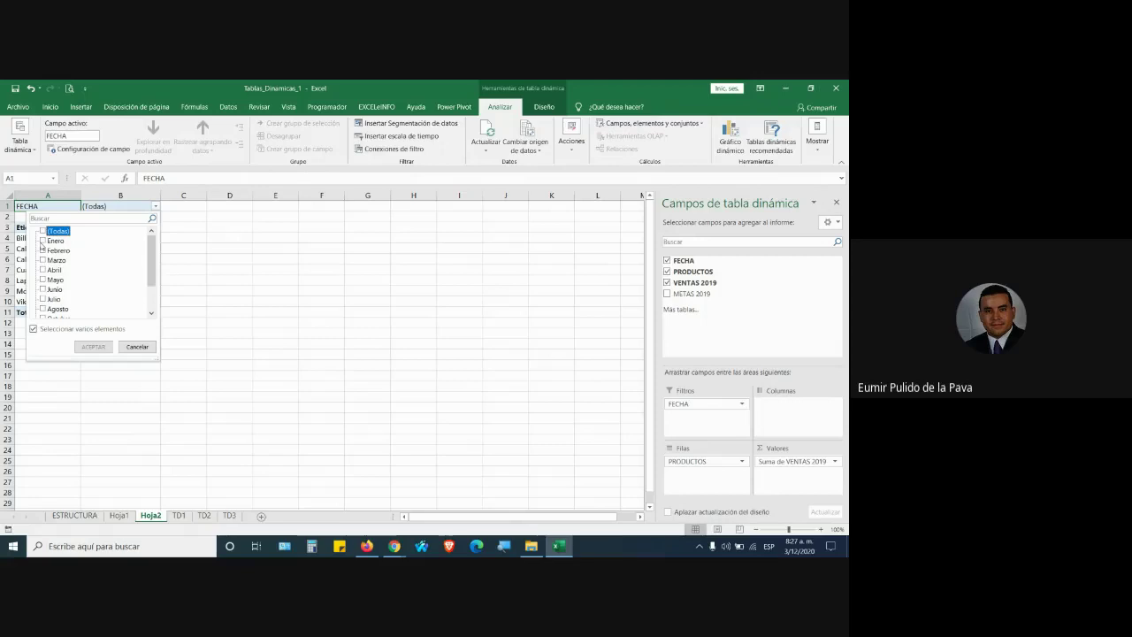
left_click(42, 241)
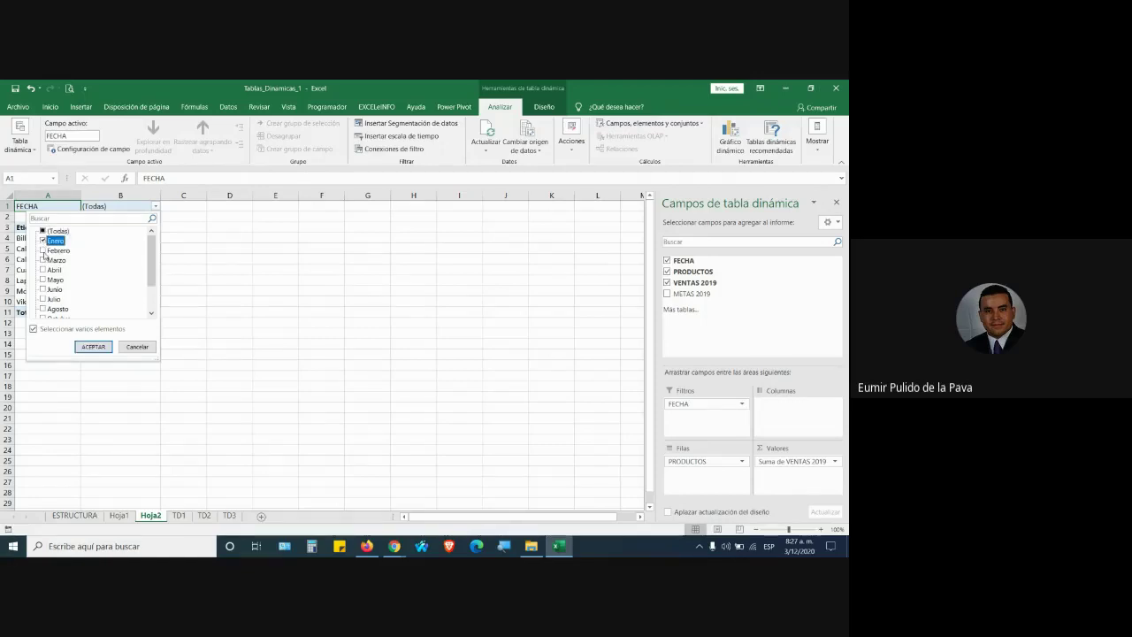
left_click(43, 250)
left_click(43, 260)
left_click(93, 346)
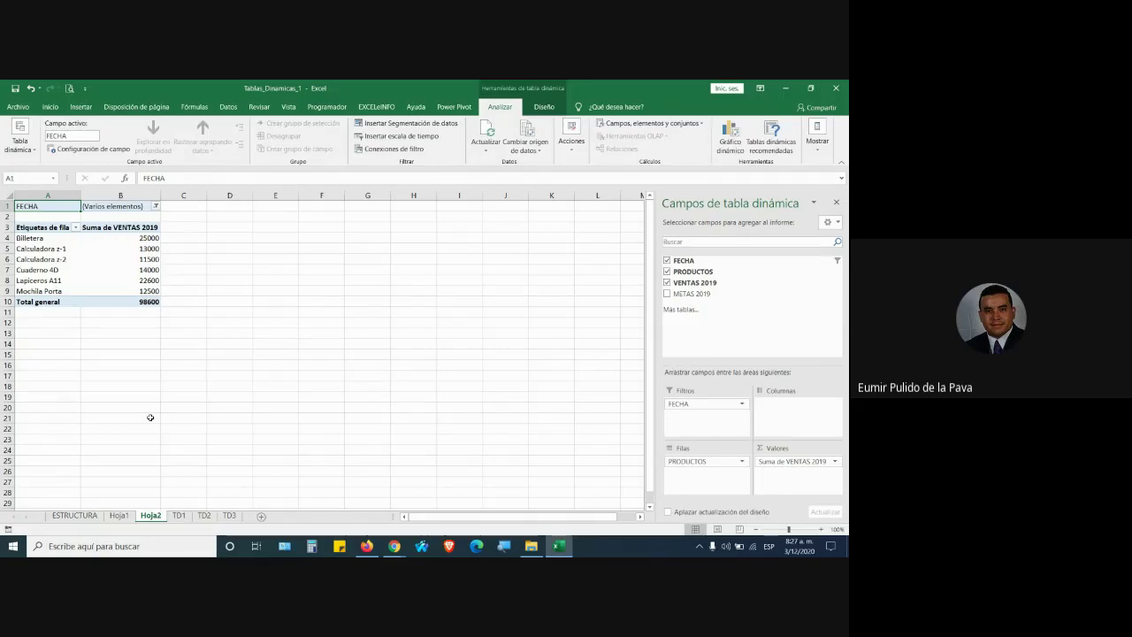
left_click(156, 205)
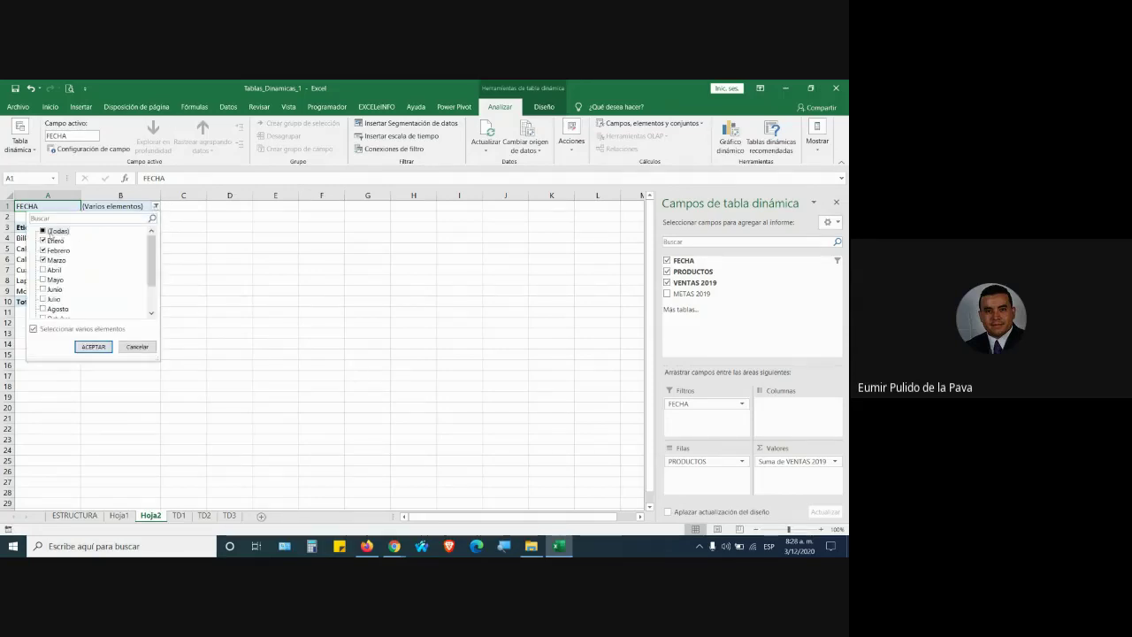
left_click(50, 231)
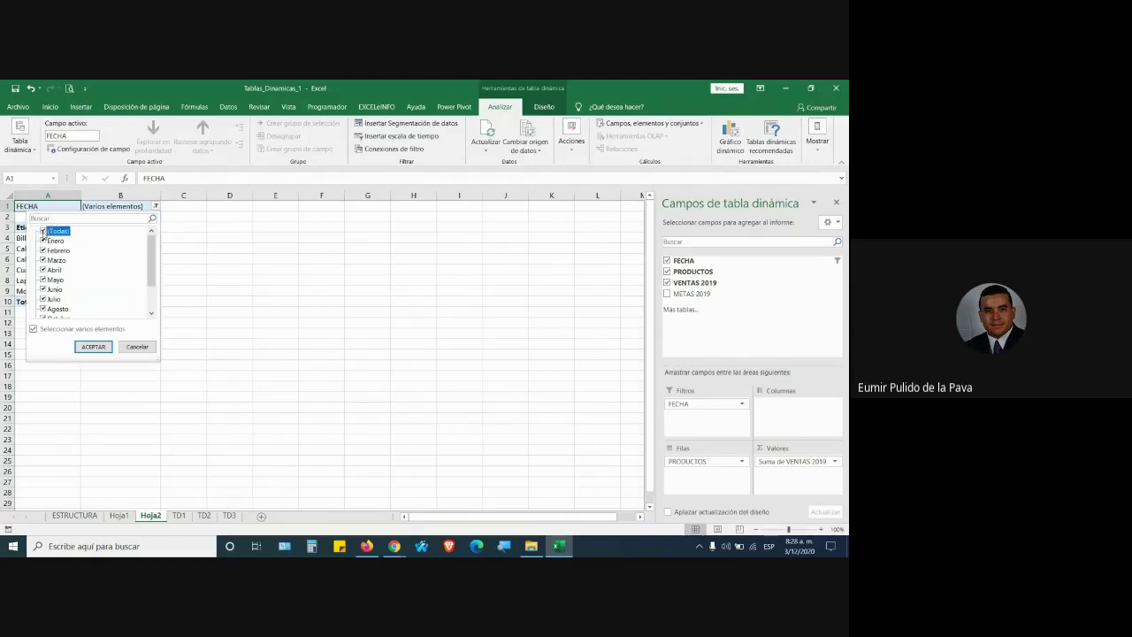
left_click(93, 347)
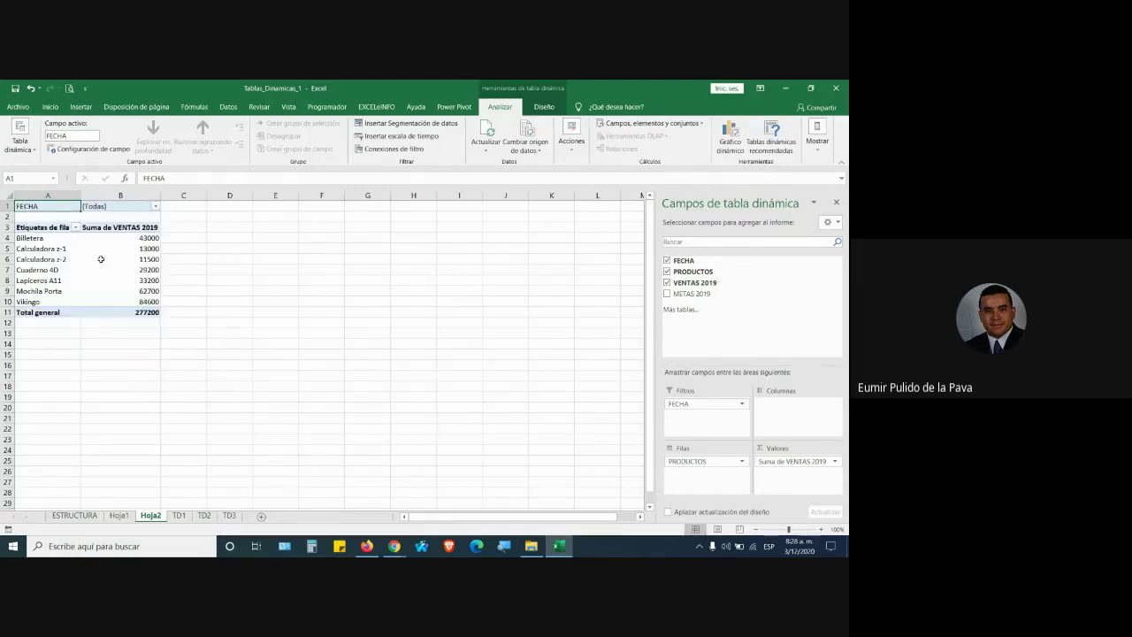
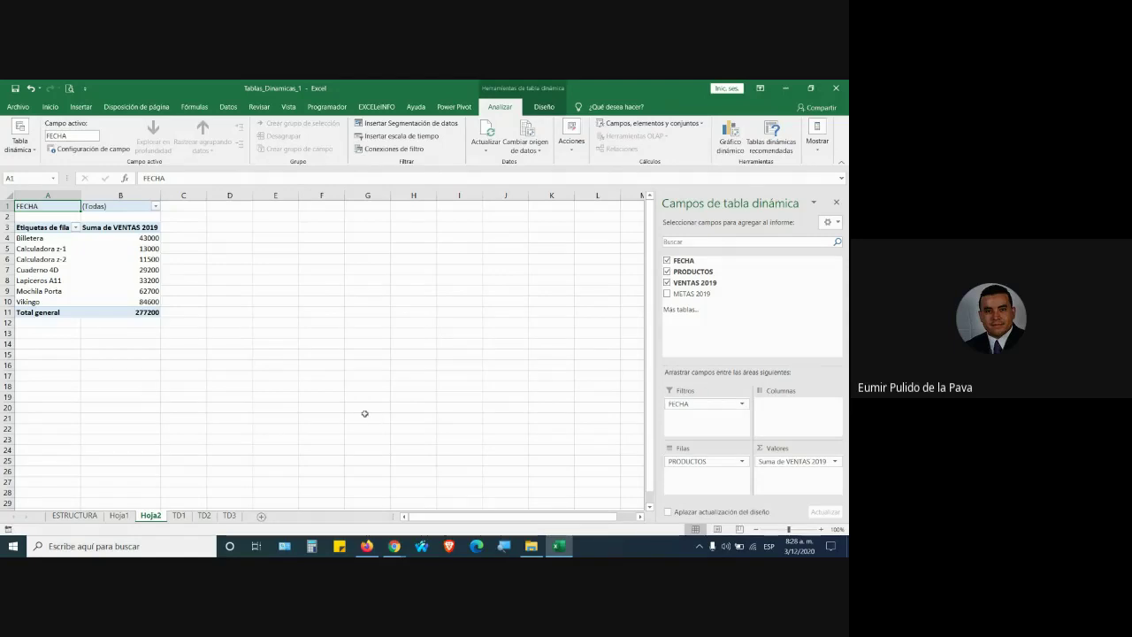
- Copy the first January rows from TD1 into a new blank sheet, Hoja3
left_click(178, 515)
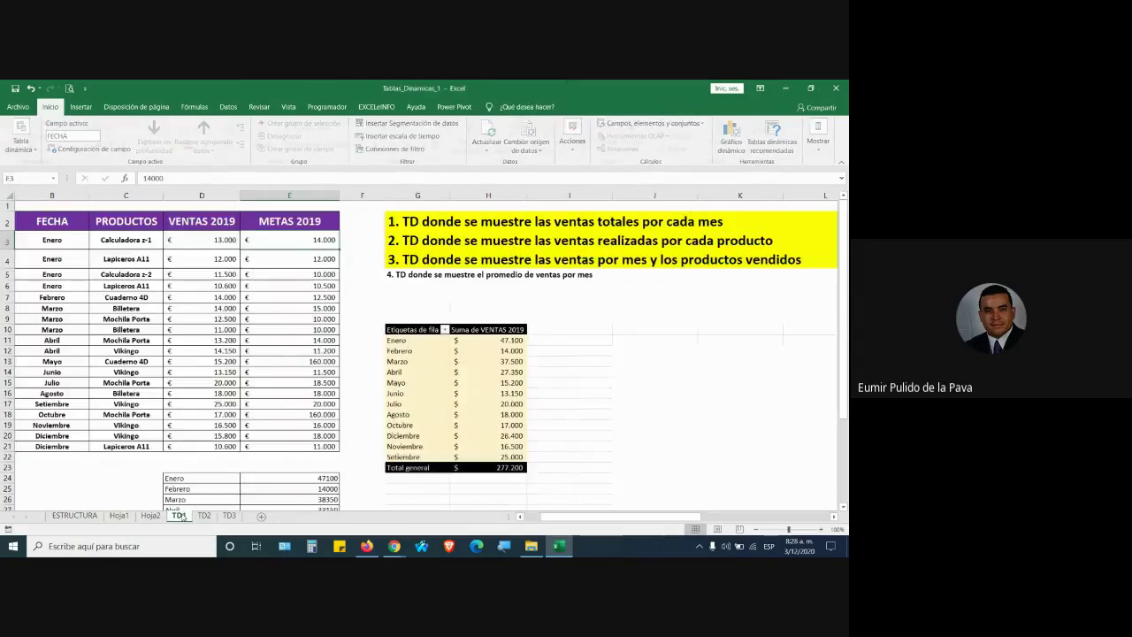
left_click_drag(51, 240, 292, 275)
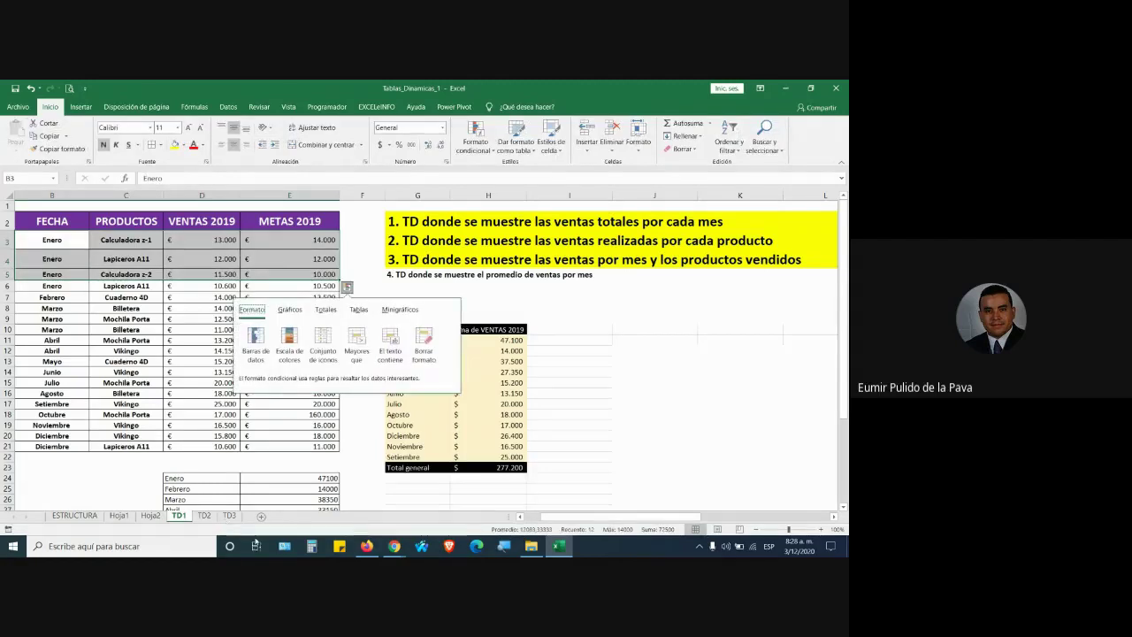
left_click(261, 516)
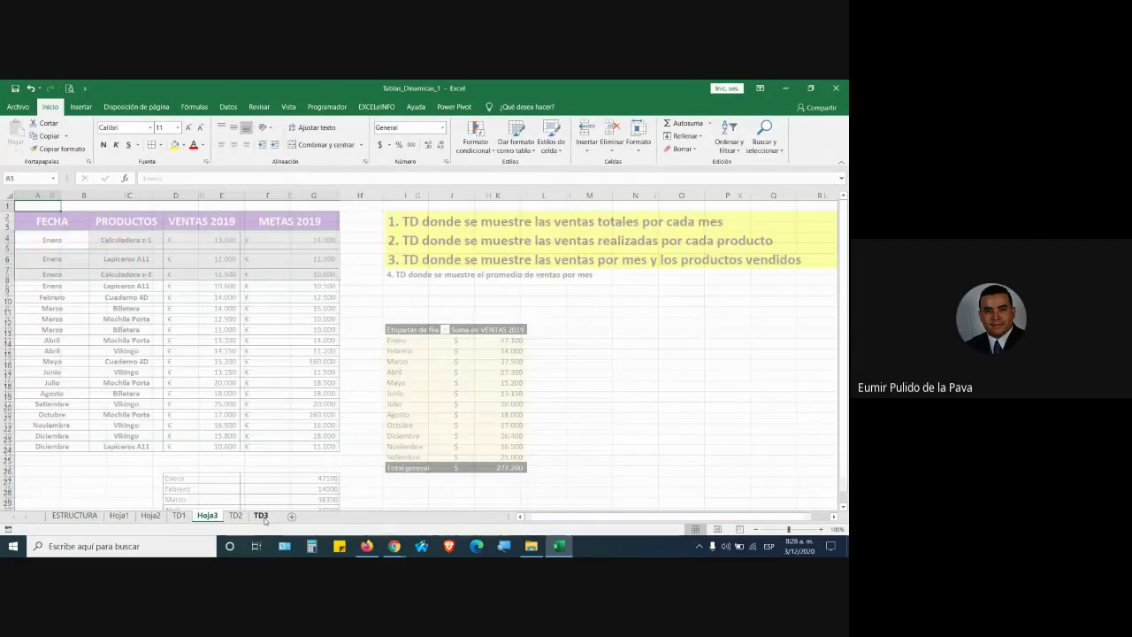
left_click(177, 516)
key("ctrl+c")
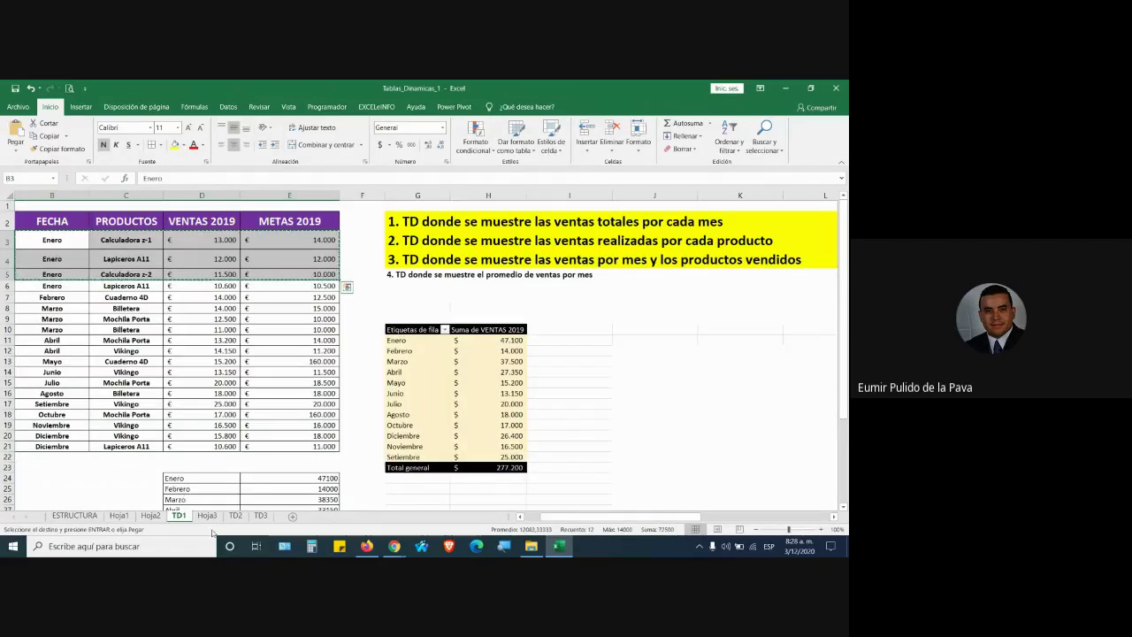
left_click(206, 516)
key("ctrl+v")
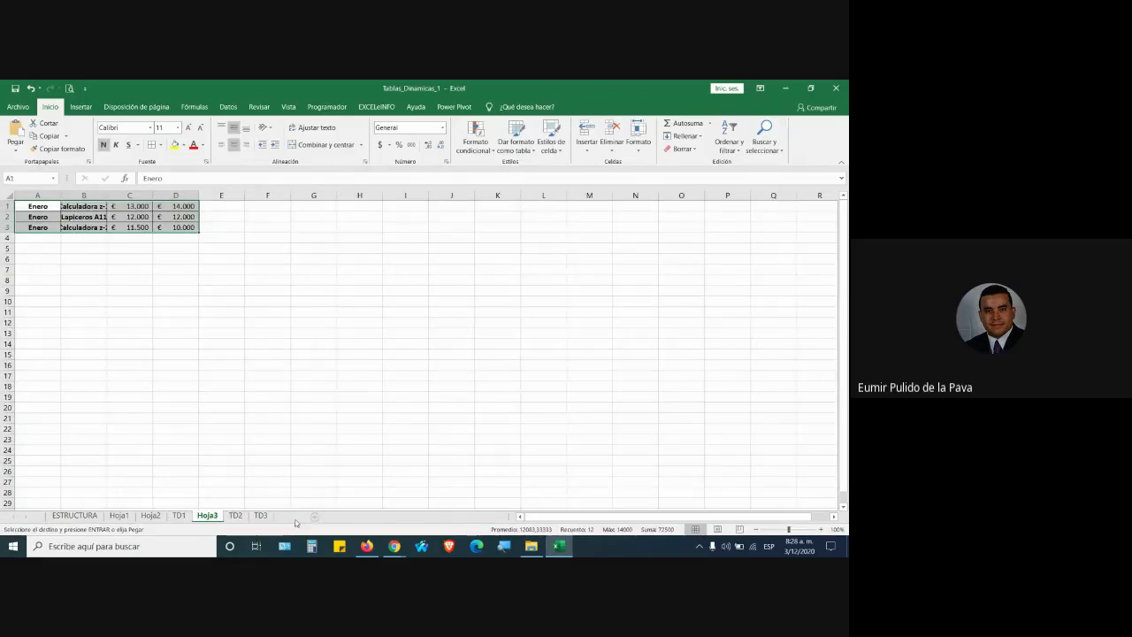
- Add another blank sheet, Hoja4, and select a block of TD1 sales rows
left_click(292, 515)
left_click(179, 516)
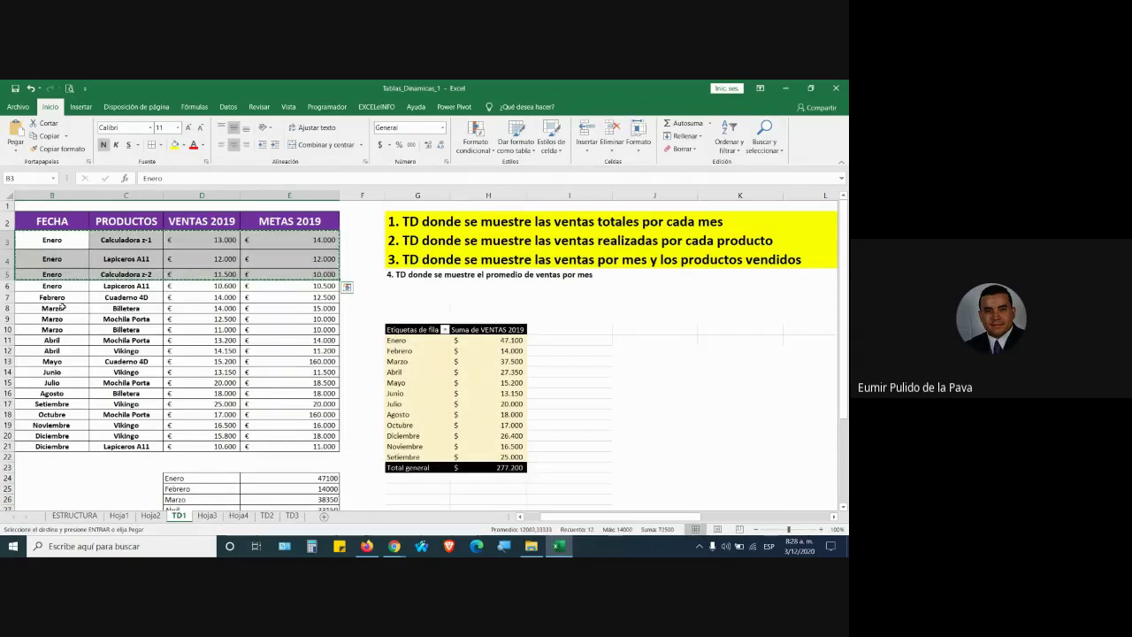
left_click_drag(51, 297, 348, 302)
- Permanently delete the Hoja3 sheet and go to Hoja2's pivot table
left_click(203, 517)
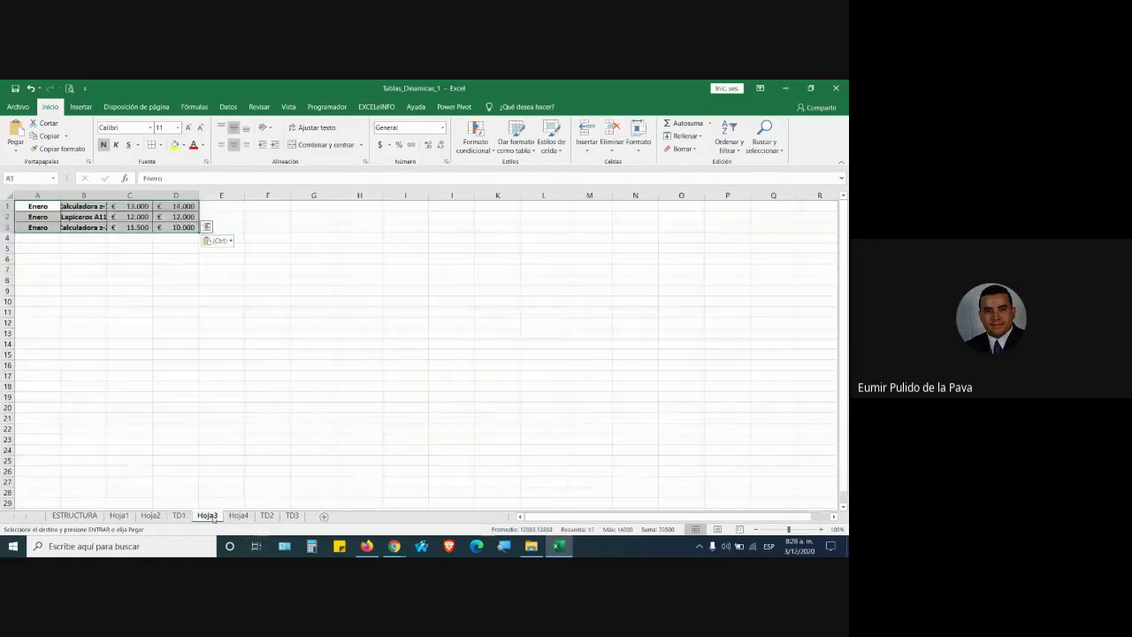
right_click(205, 516)
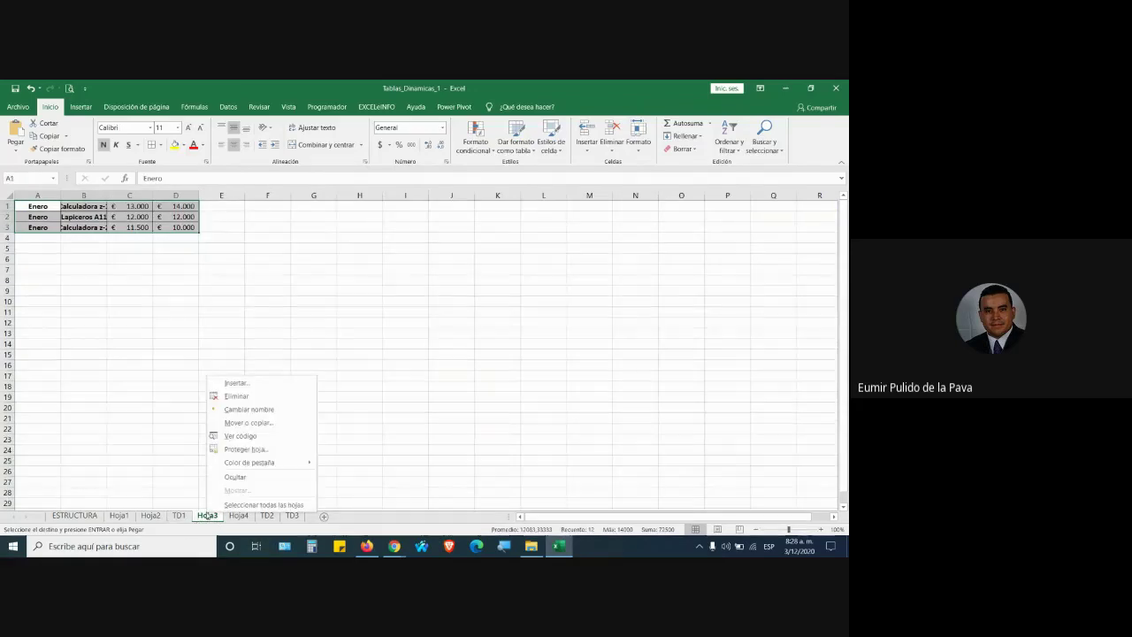
left_click(256, 397)
left_click(402, 343)
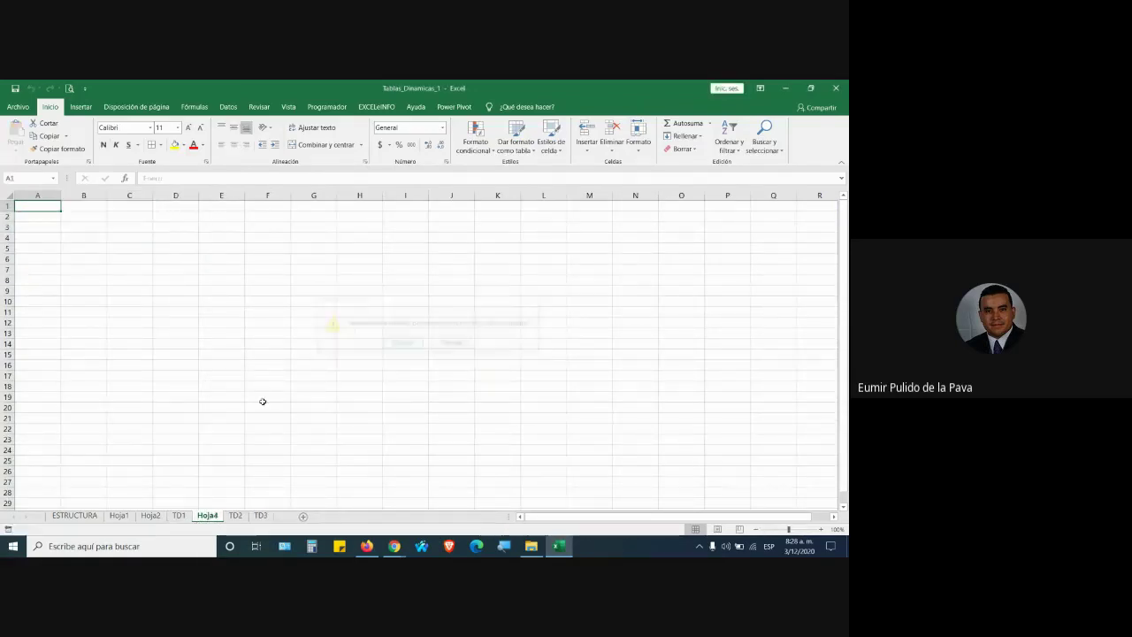
left_click(151, 516)
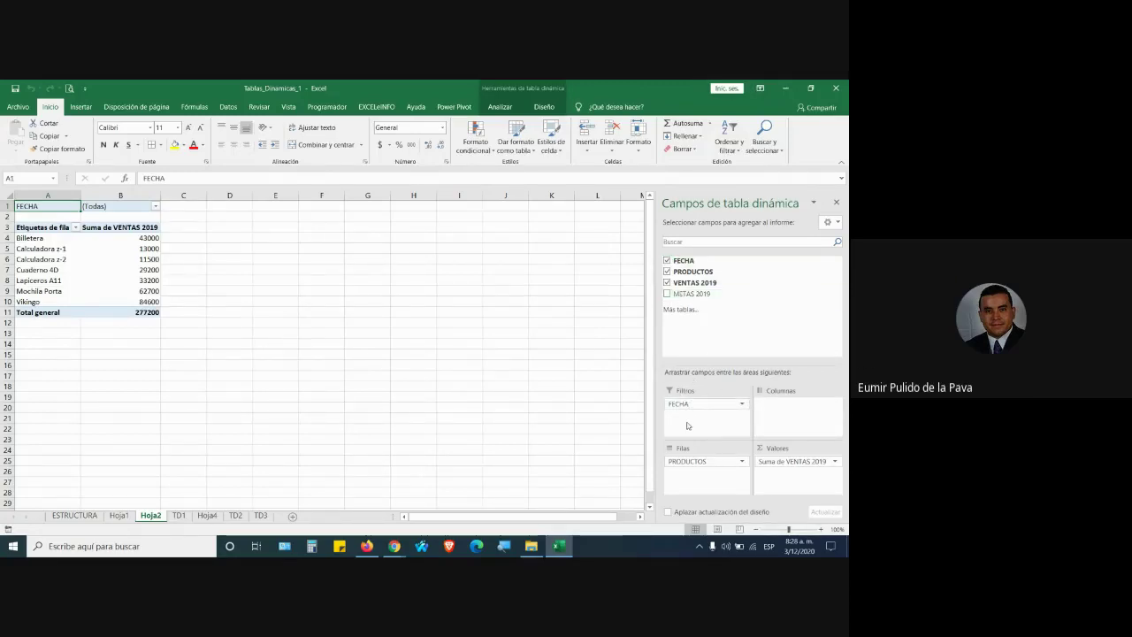
- Use Mostrar páginas de filtro de informe on FECHA to create one sheet per month
left_click(500, 106)
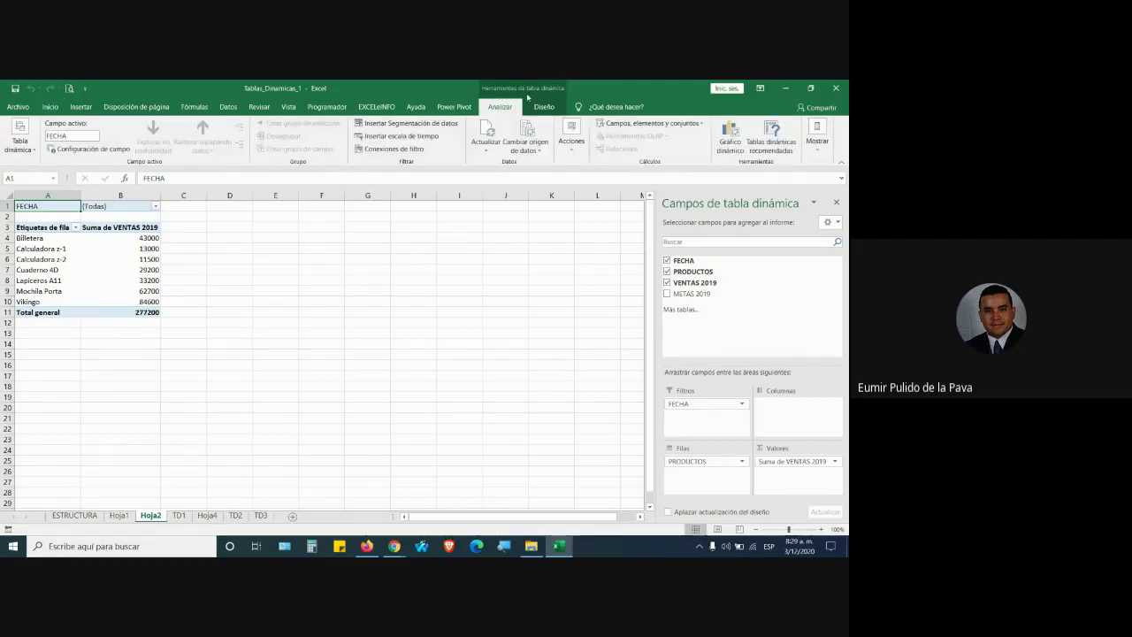
left_click(23, 148)
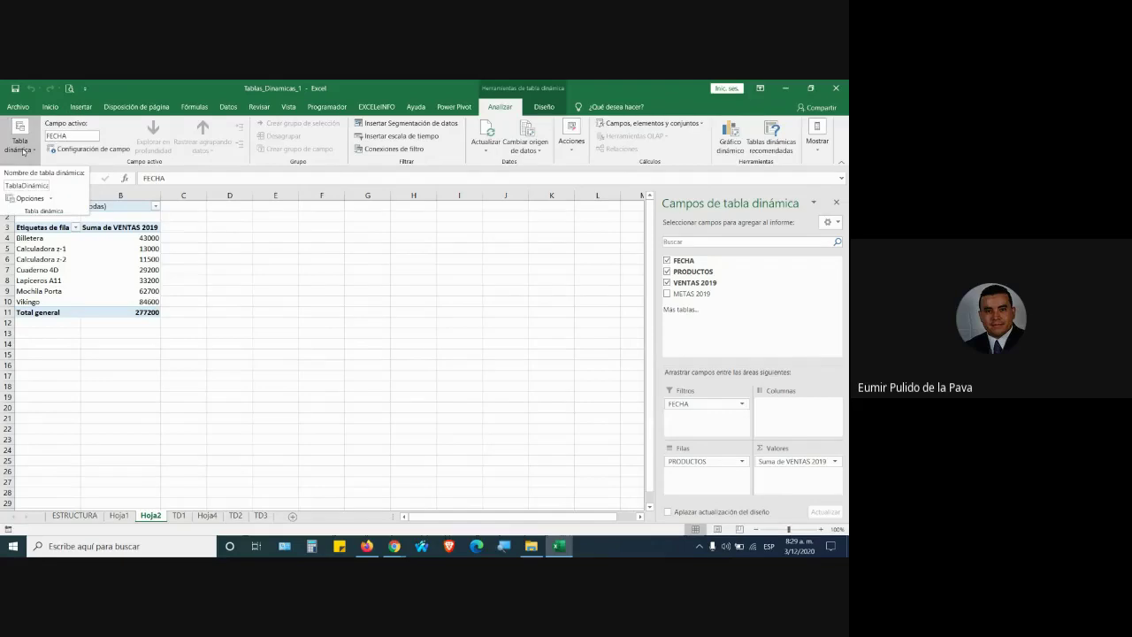
left_click(51, 199)
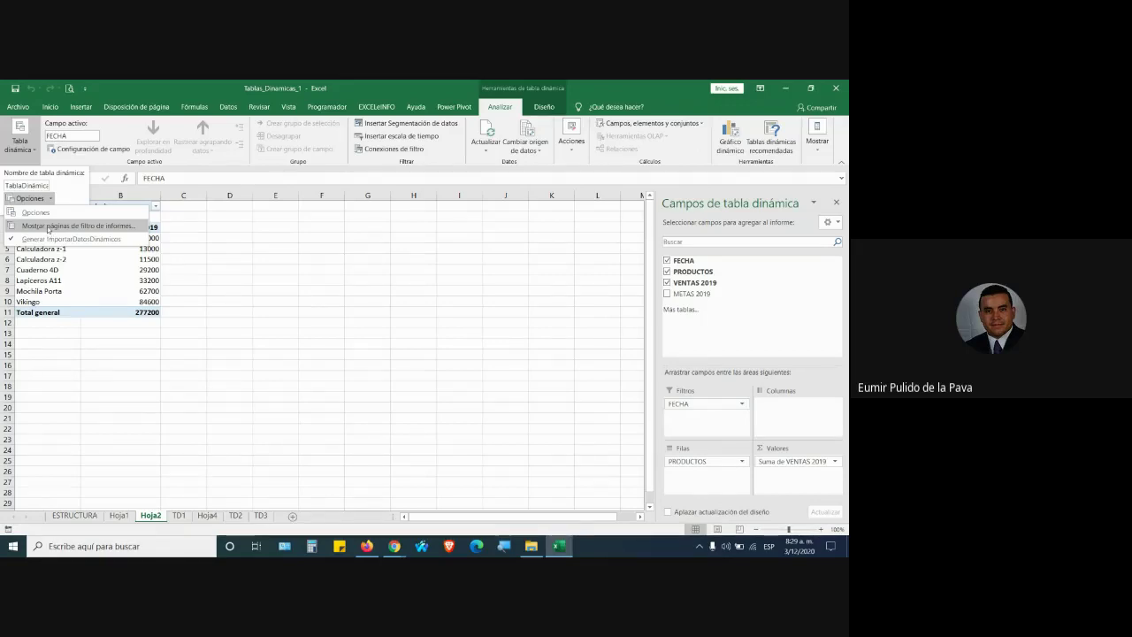
left_click(48, 226)
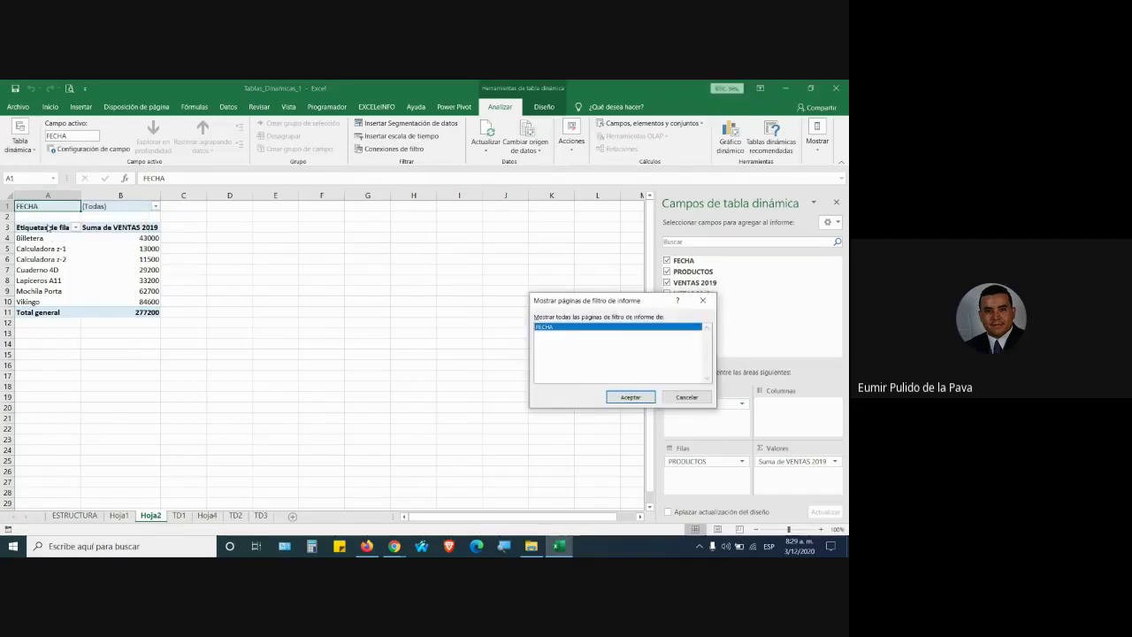
left_click_drag(639, 302, 400, 262)
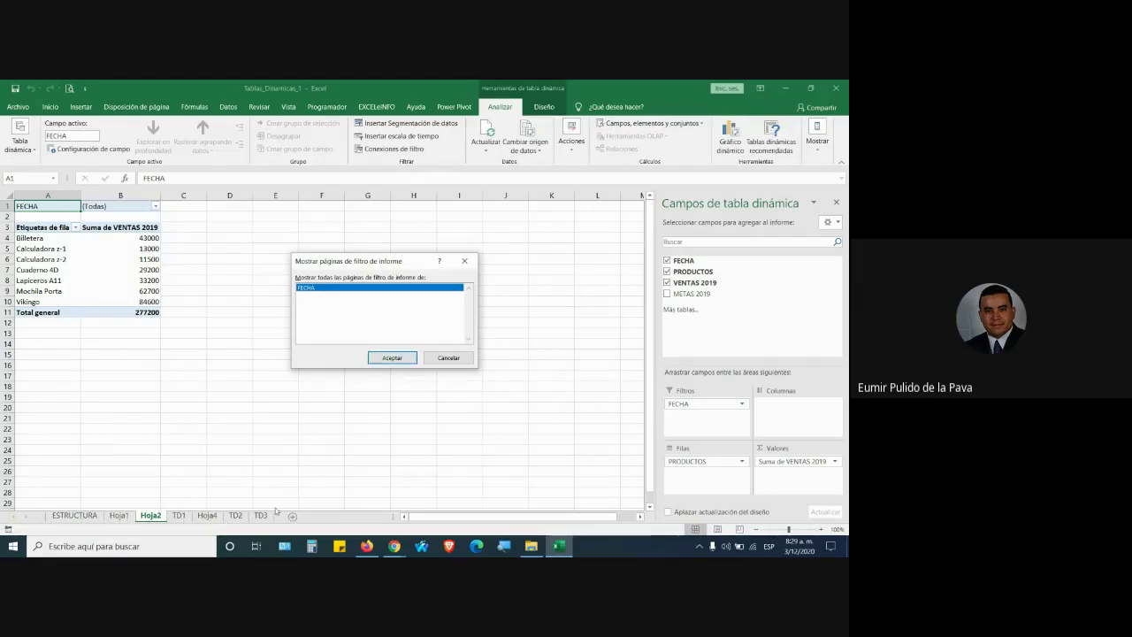
left_click(392, 357)
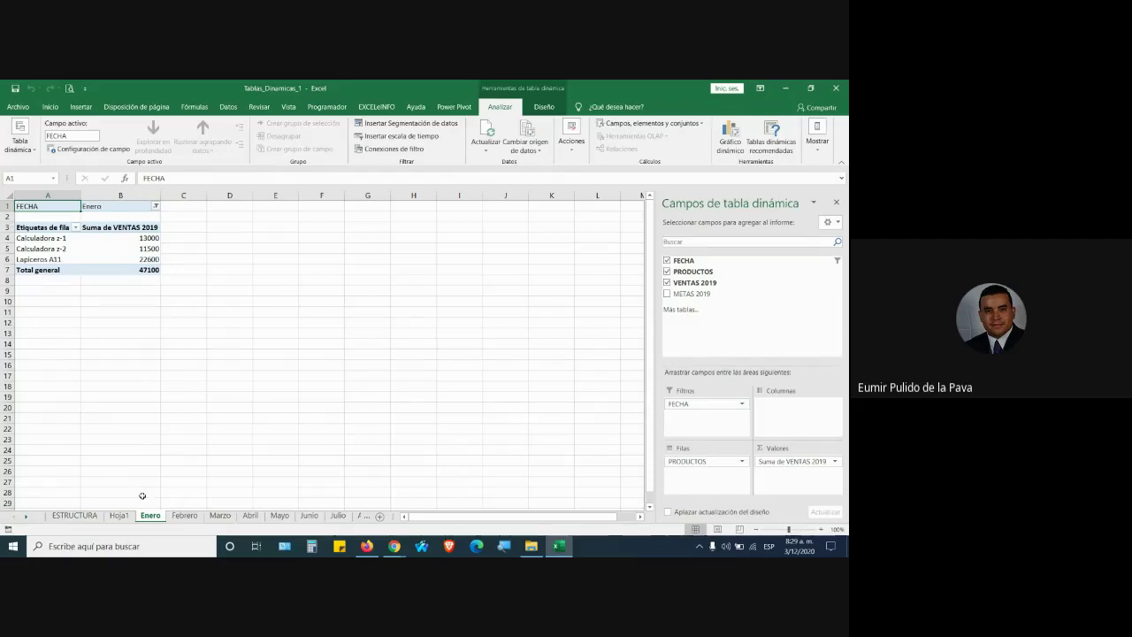
- Browse the generated month sheets from Febrero through Setiembre
left_click(185, 516)
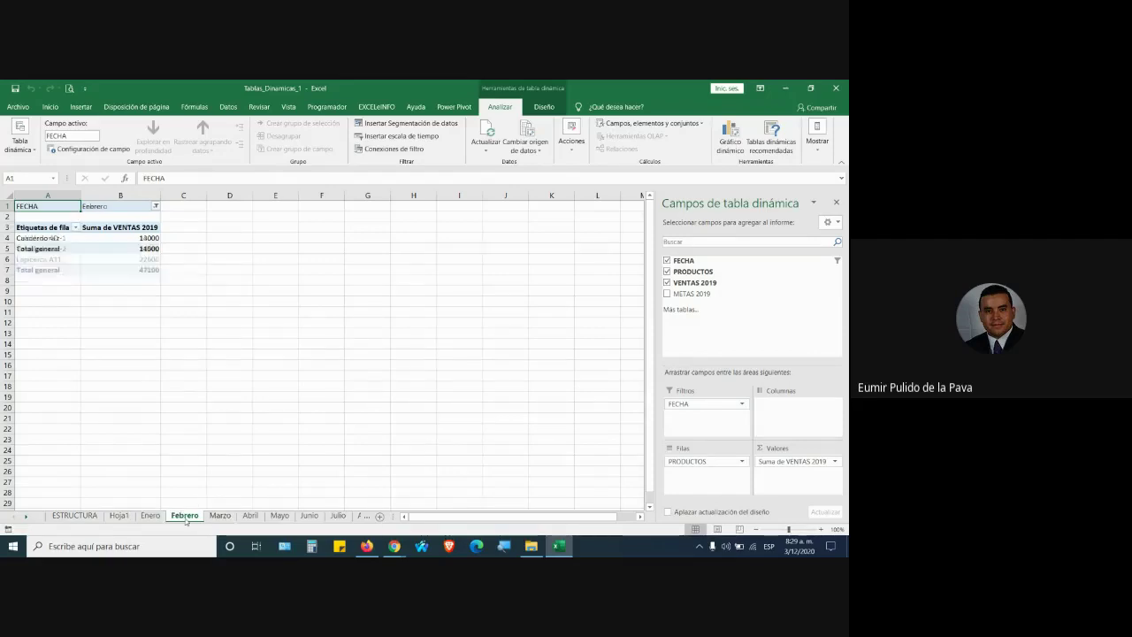
left_click(225, 515)
left_click(250, 517)
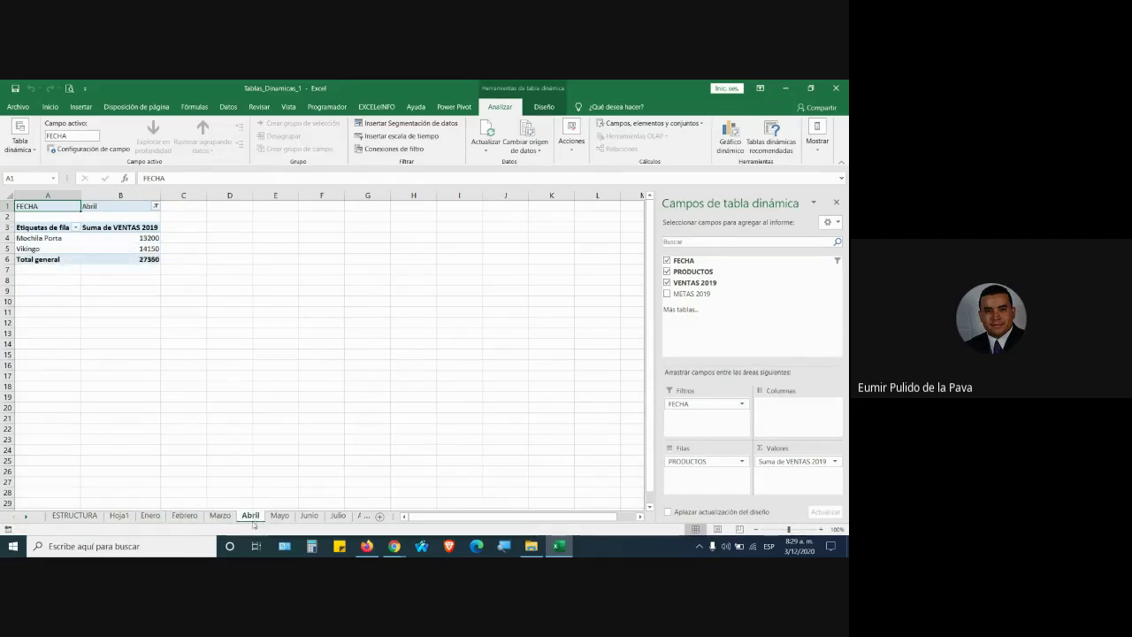
left_click(279, 516)
left_click(309, 517)
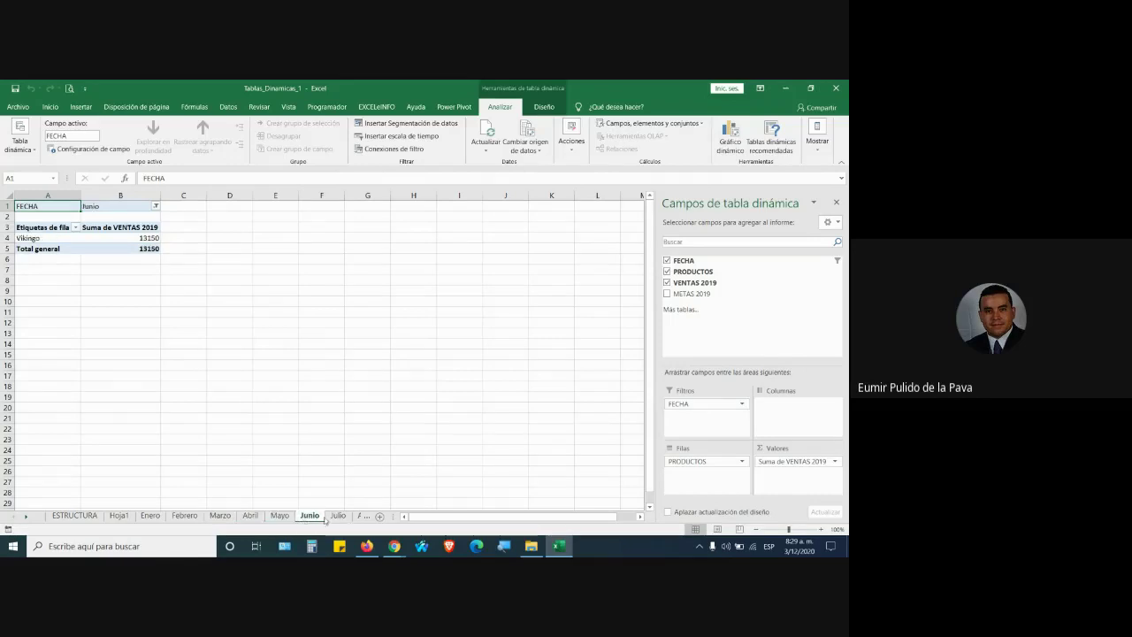
left_click(337, 517)
left_click(359, 515)
left_click(353, 516)
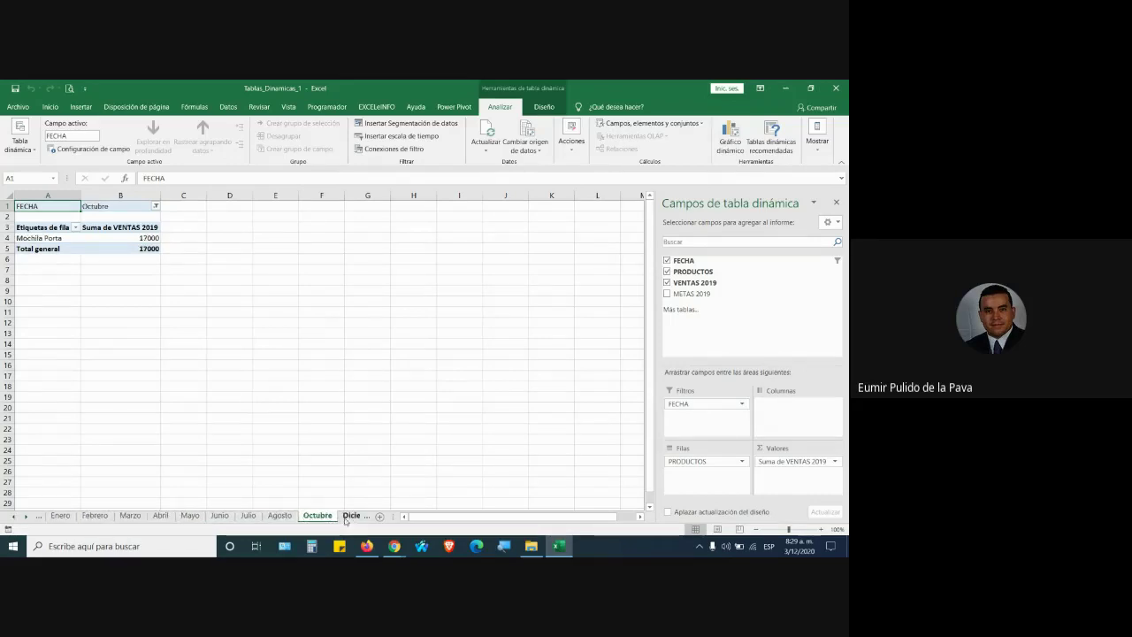
left_click(349, 516)
left_click(363, 516)
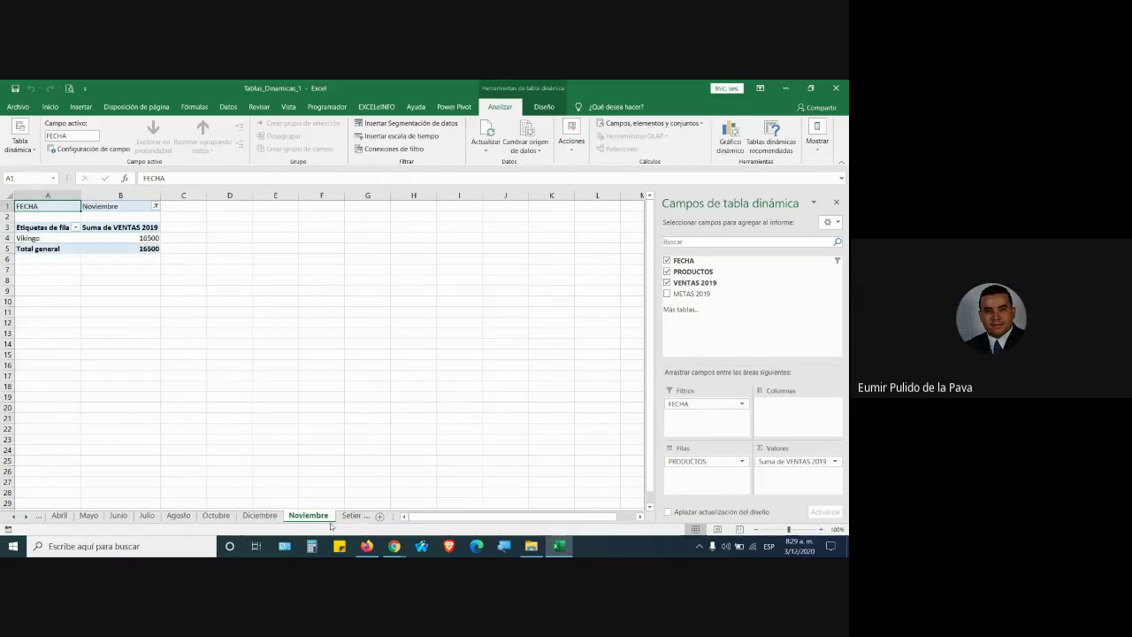
left_click(358, 516)
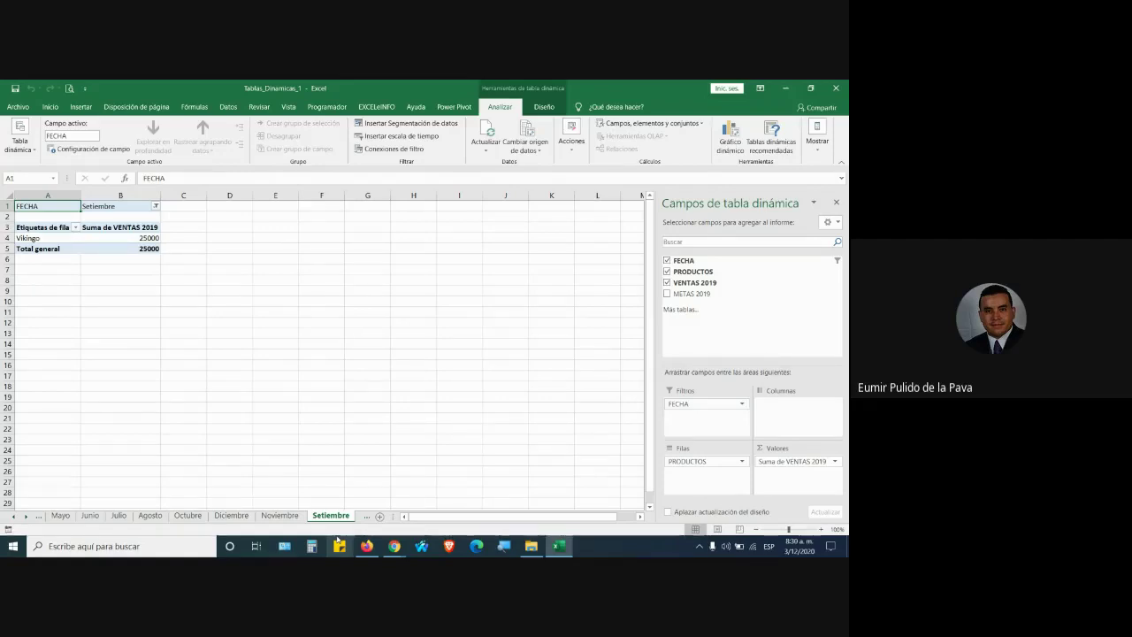
- Step back through the month sheets from Noviembre to Enero
left_click(292, 515)
left_click(231, 516)
left_click(187, 516)
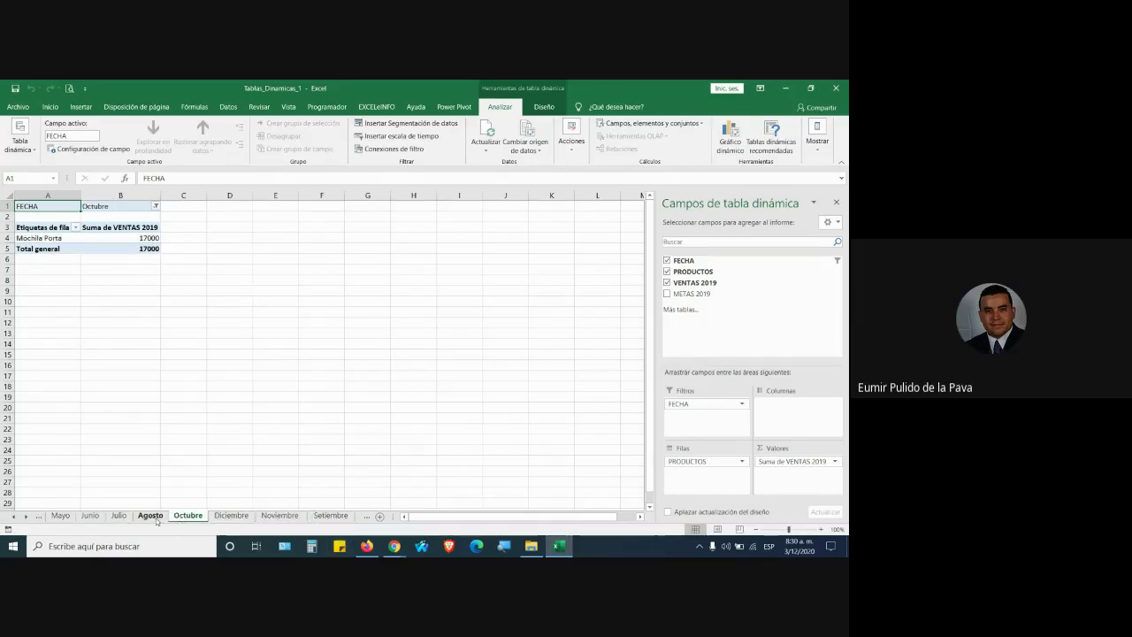
left_click(150, 515)
left_click(118, 515)
left_click(89, 516)
left_click(60, 515)
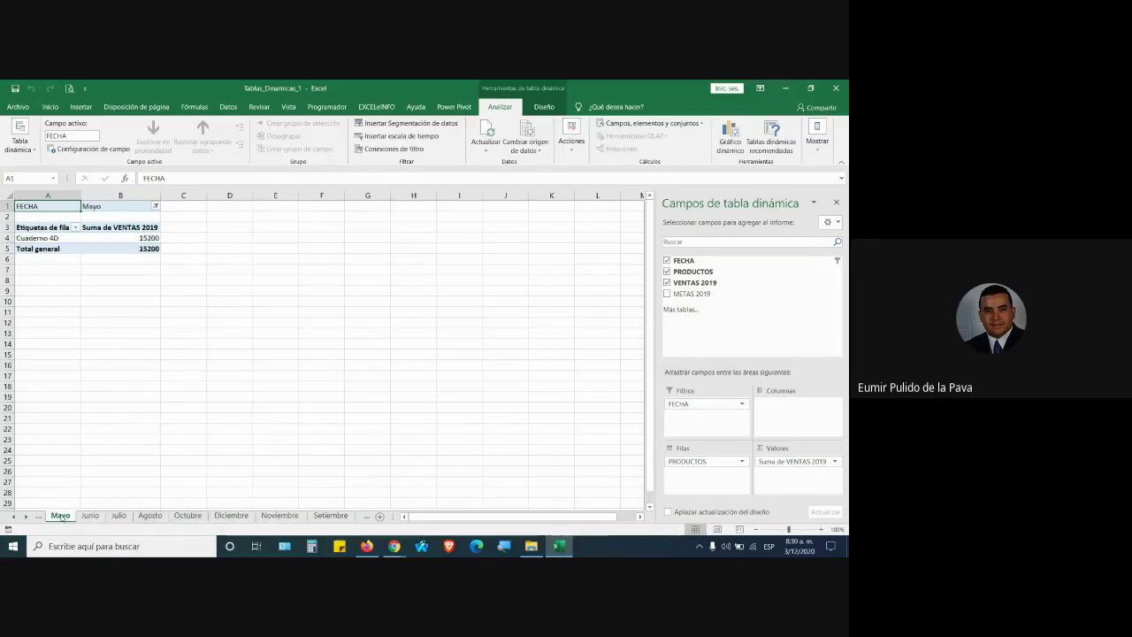
left_click(14, 515)
left_click(13, 515)
left_click(14, 516)
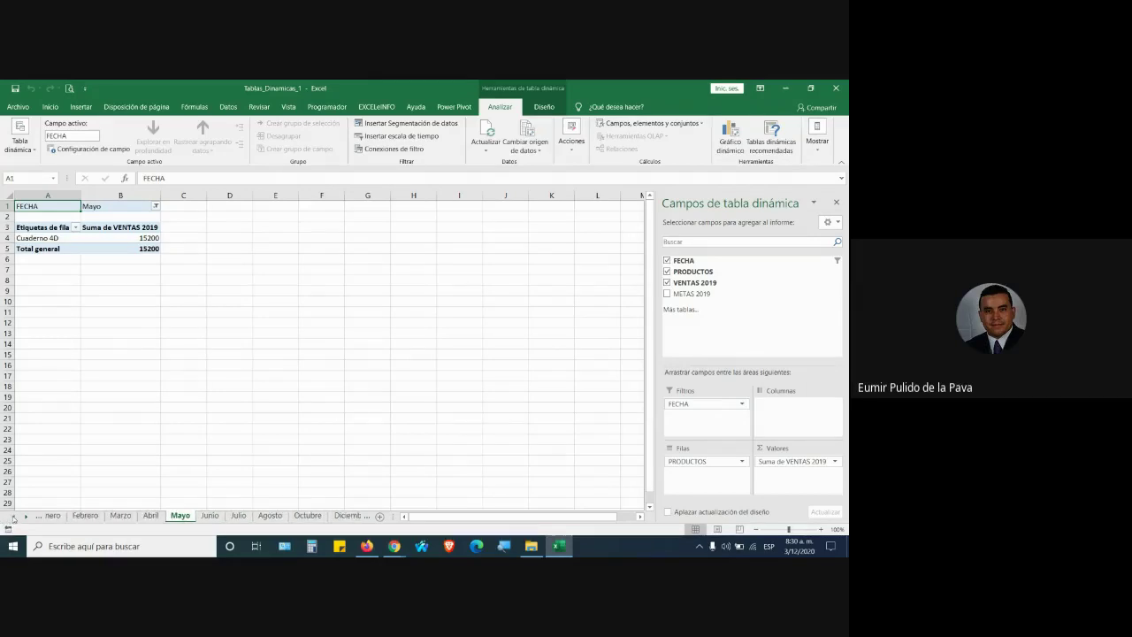
left_click(13, 517)
left_click(131, 516)
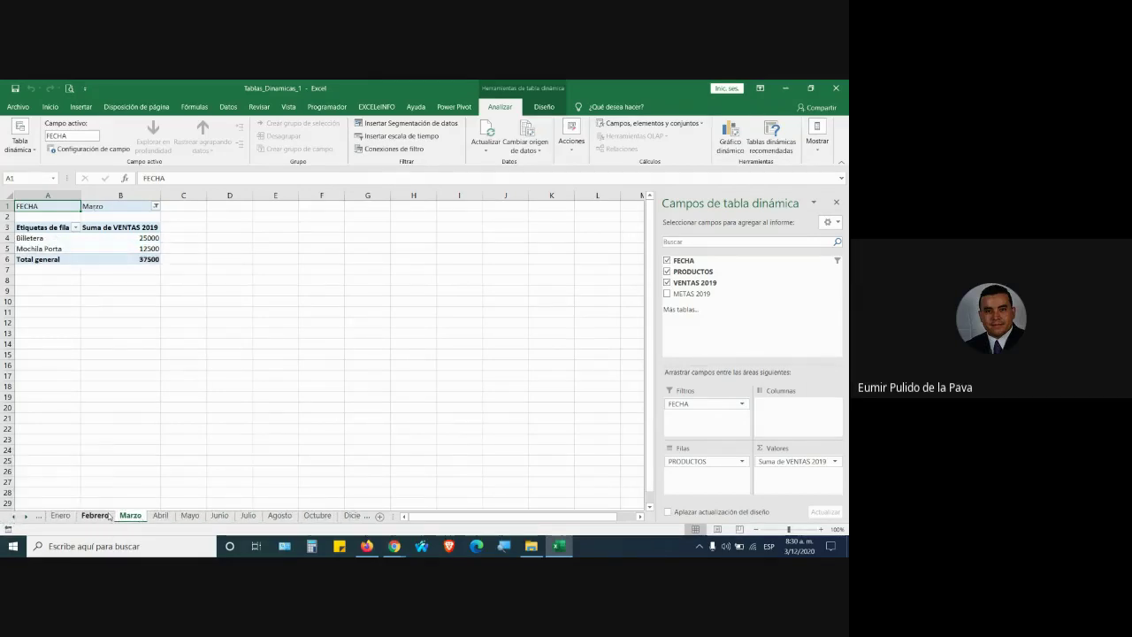
left_click(95, 515)
left_click(62, 515)
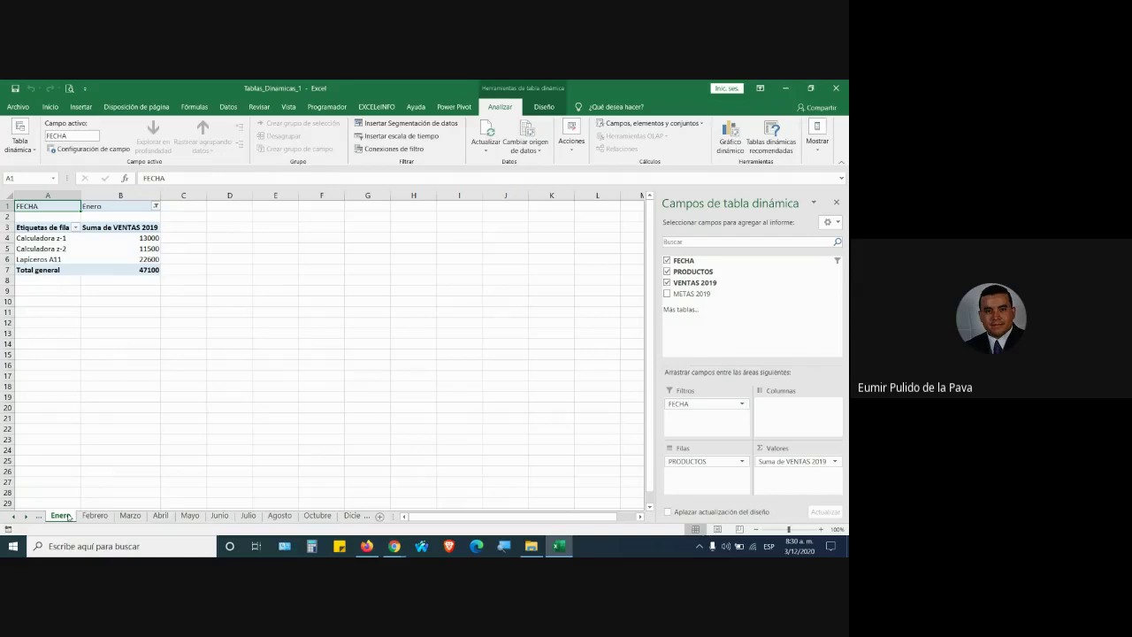
- Check the Noviembre and Diciembre sheets, then return to Hoja2's pivot totalling 277200
left_click(348, 294)
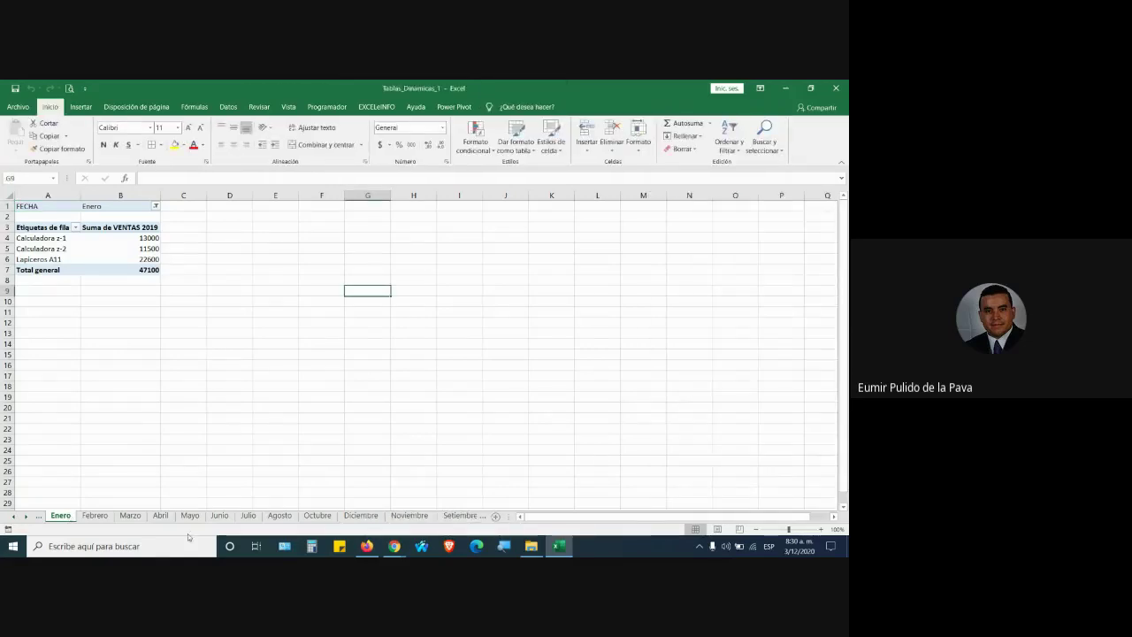
left_click(12, 518)
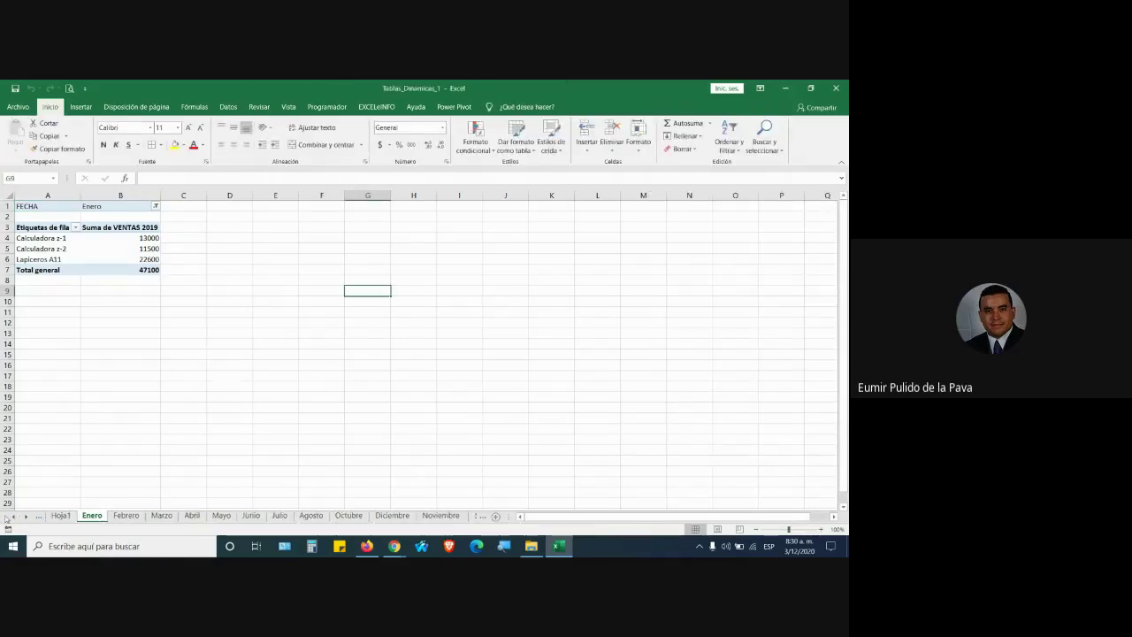
left_click(11, 517)
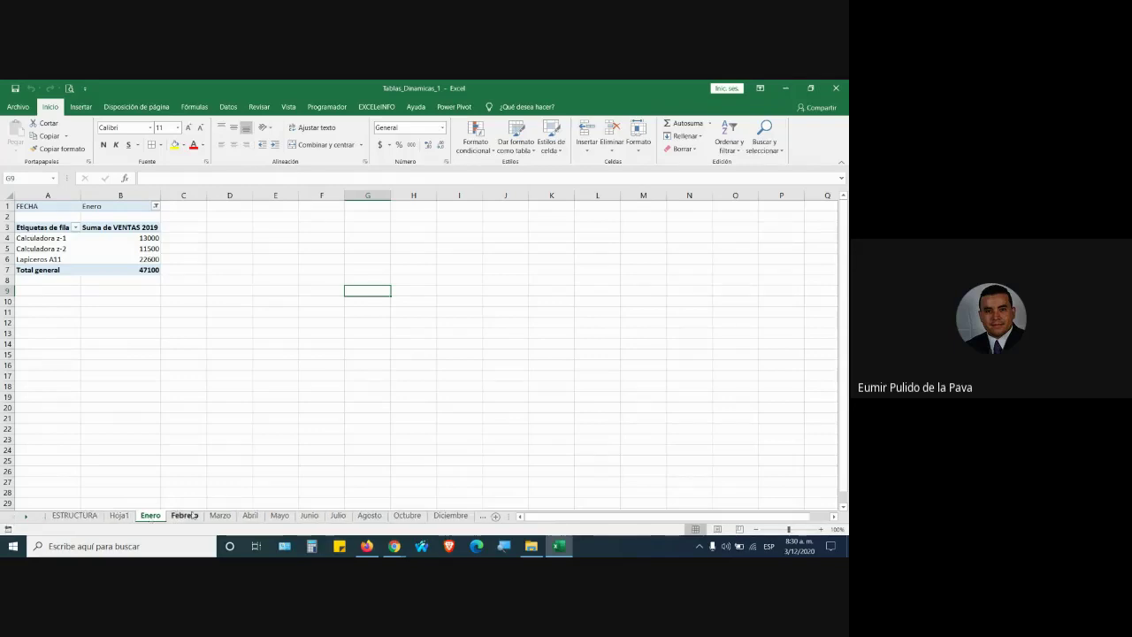
left_click(482, 515)
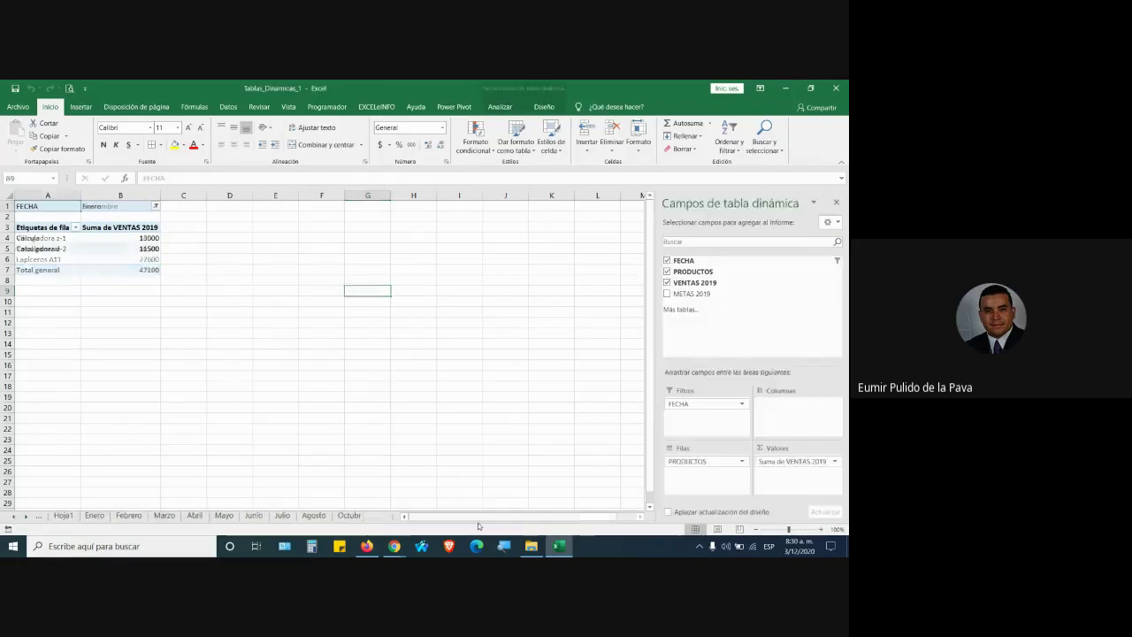
left_click(368, 516)
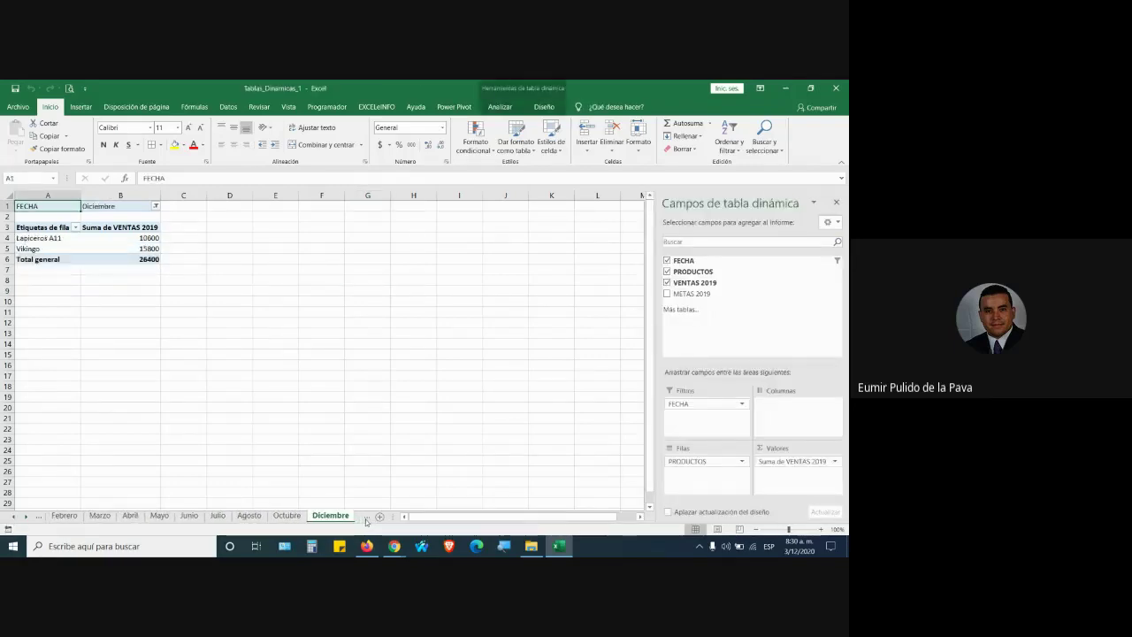
left_click(366, 518)
left_click(369, 521)
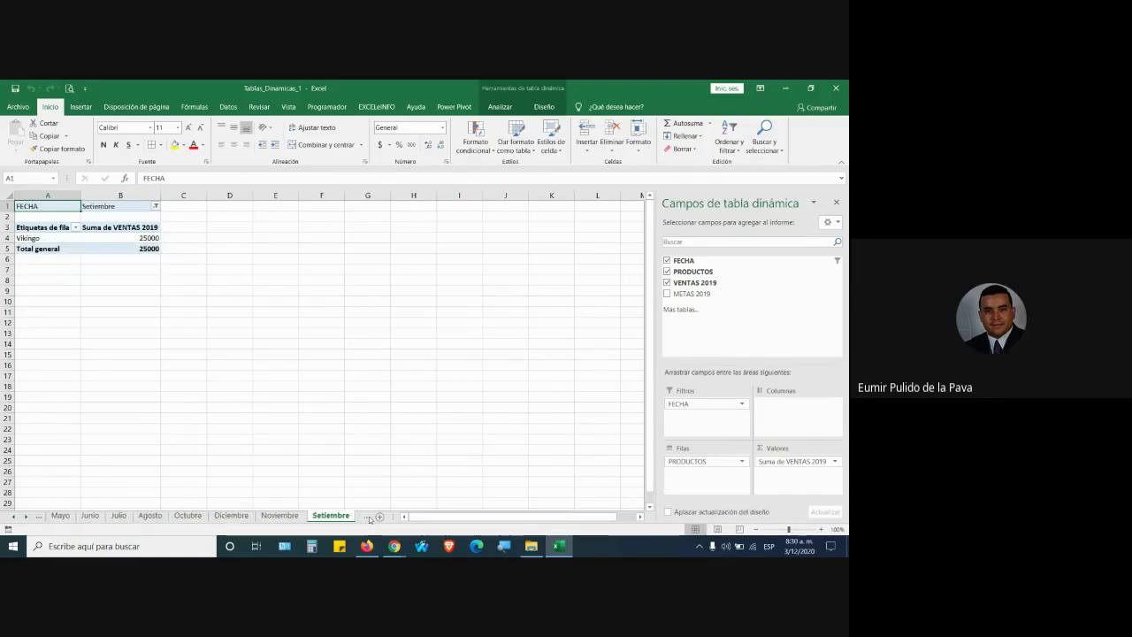
left_click(84, 244)
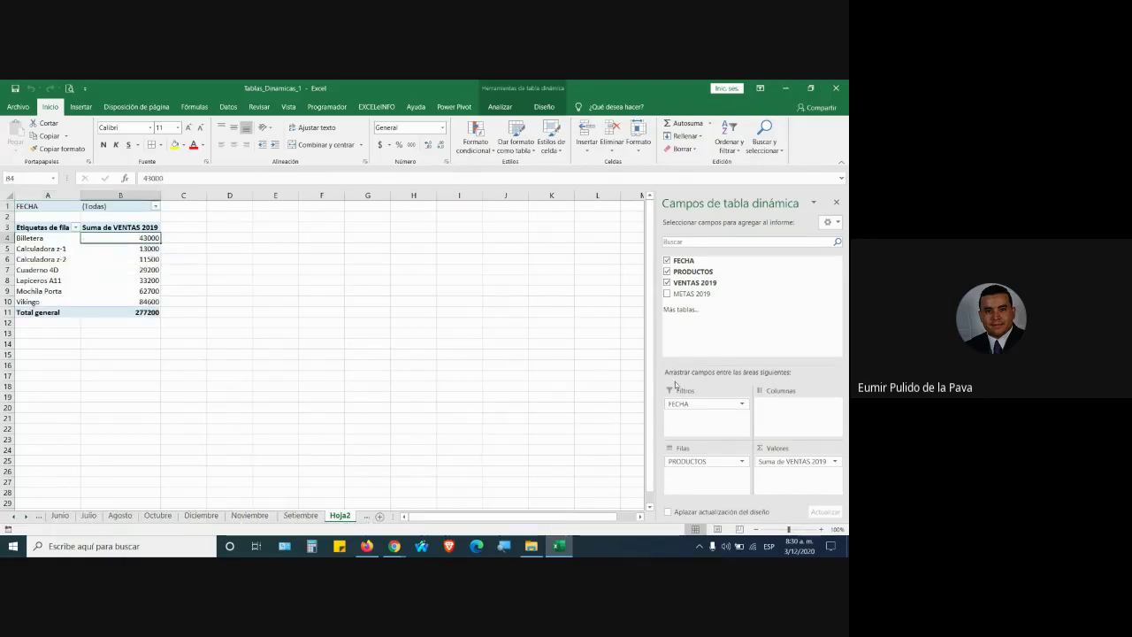
- Move PRODUCTOS to Filtros and FECHA to Filas, then create report filter pages per product
mouse_move(698, 272)
left_mouse_down()
mouse_move(725, 430)
mouse_move(707, 428)
left_mouse_up()
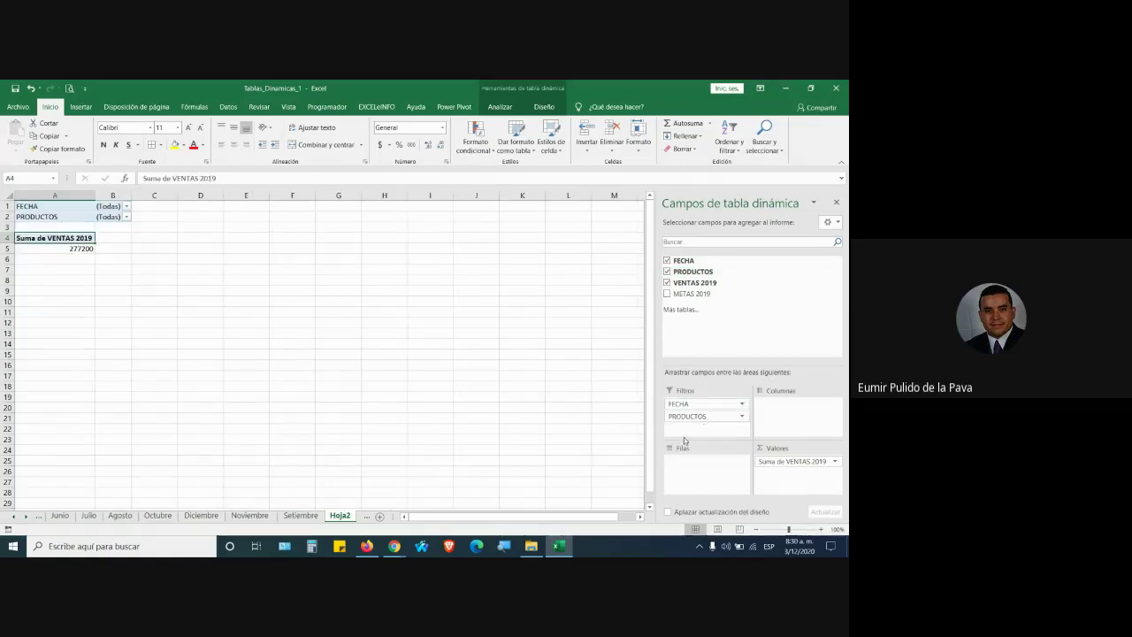
left_click_drag(717, 405, 721, 471)
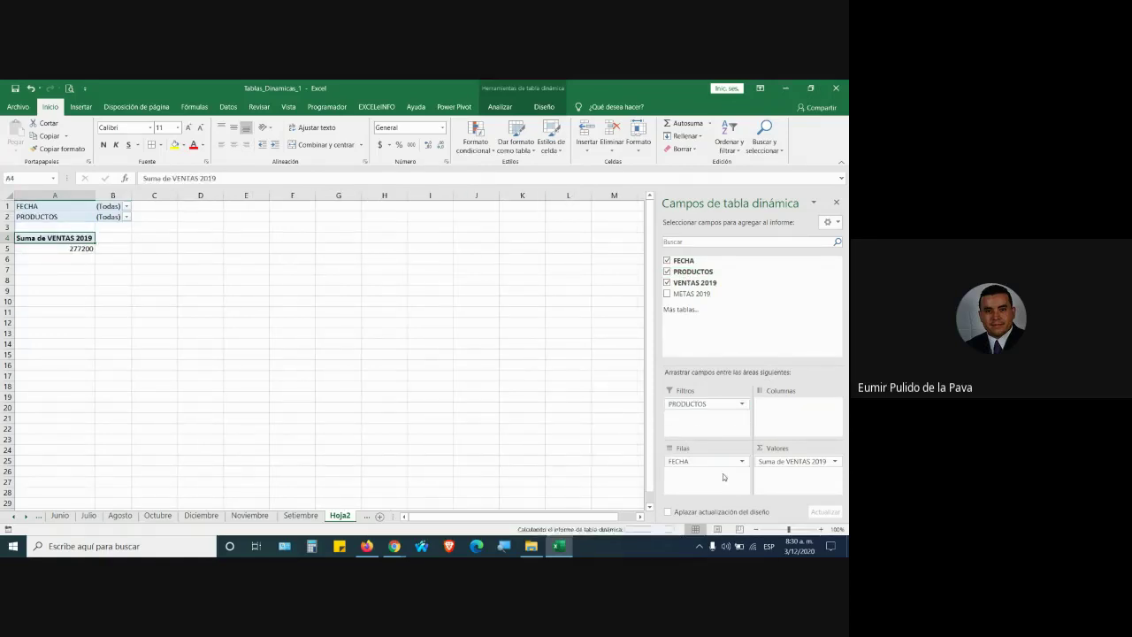
left_click(500, 106)
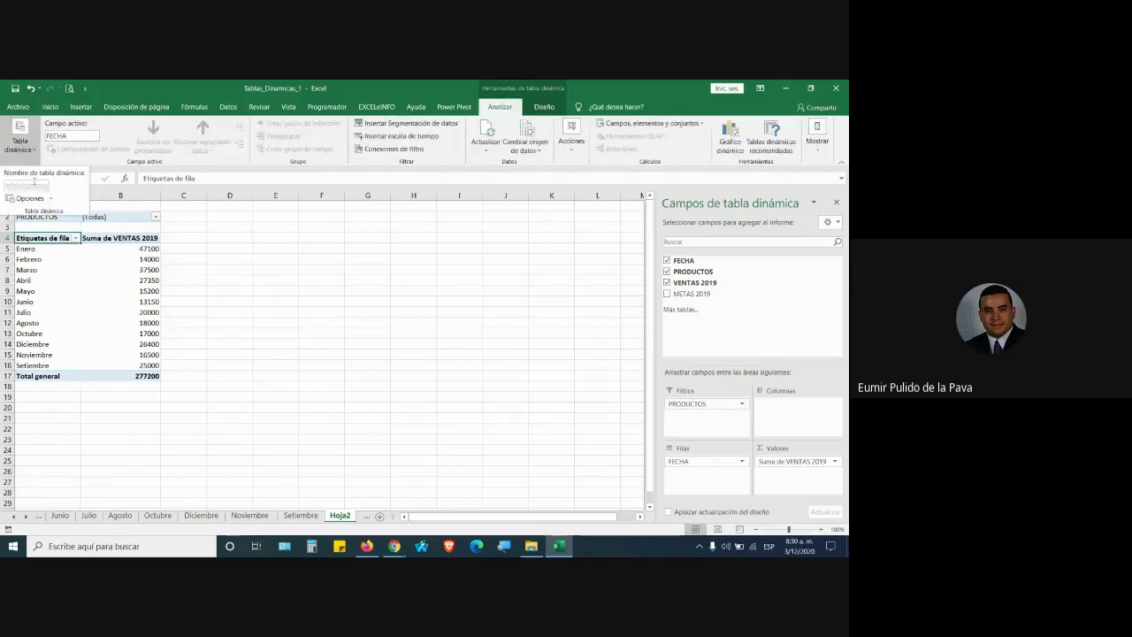
left_click(29, 198)
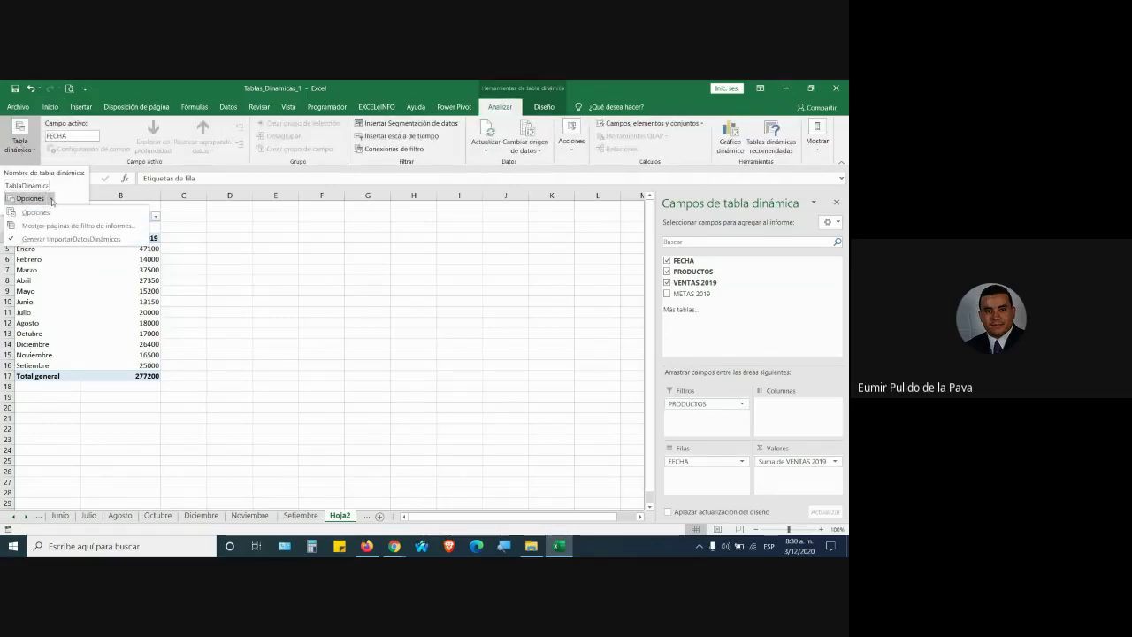
left_click(88, 226)
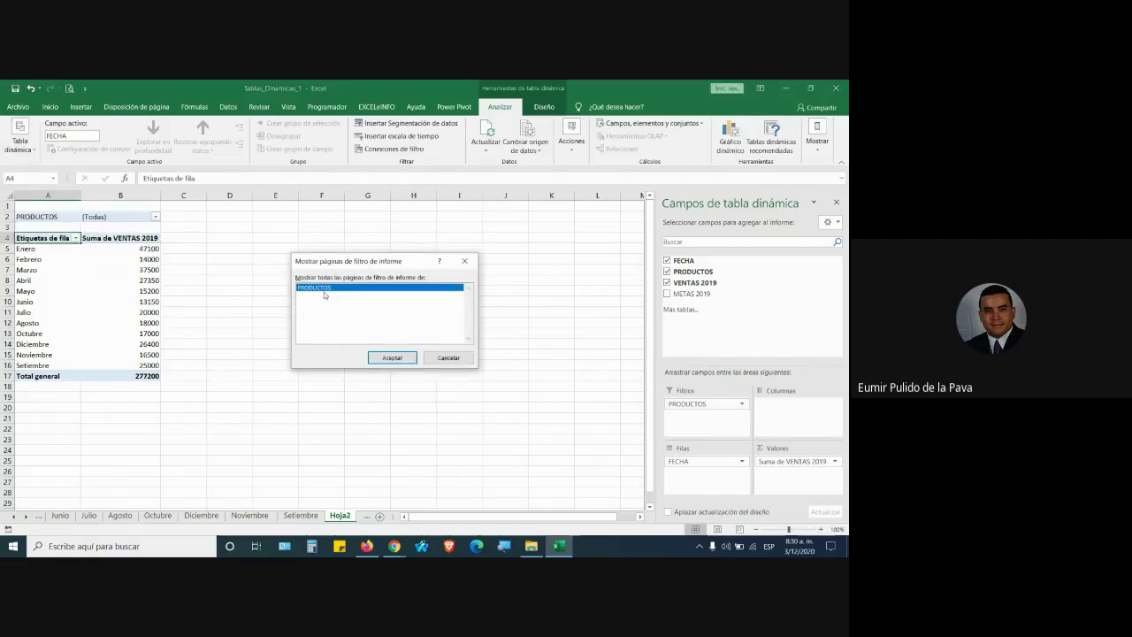
left_click(382, 357)
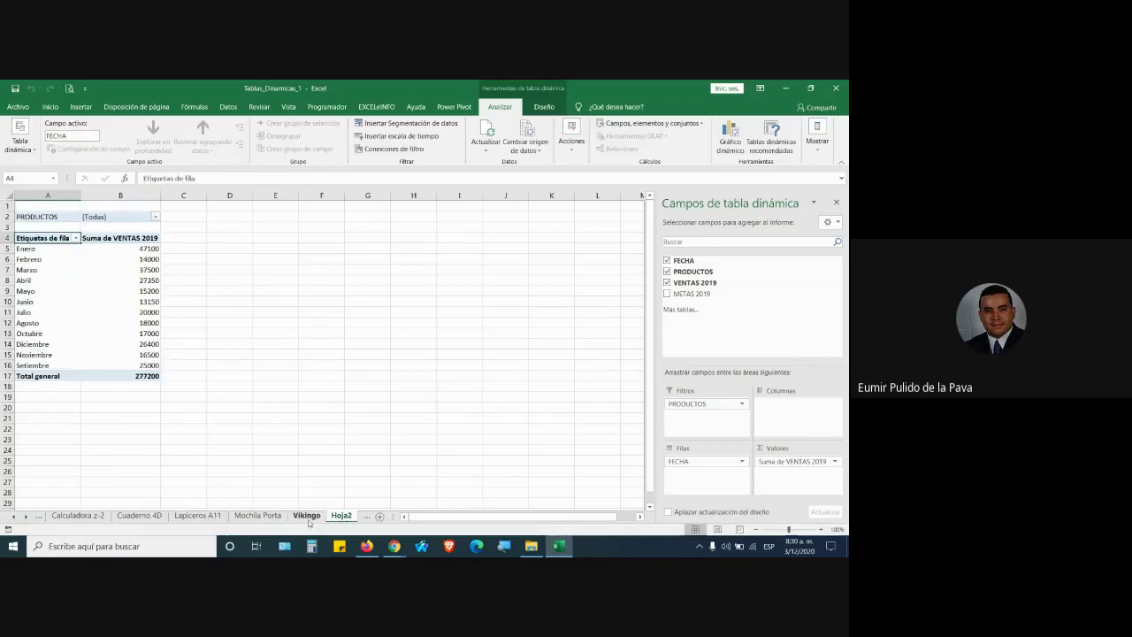
- Step back through the product tabs to Cuaderno 4D (Febrero 14000, Mayo 15200)
left_click(283, 519)
left_click(197, 516)
left_click(138, 515)
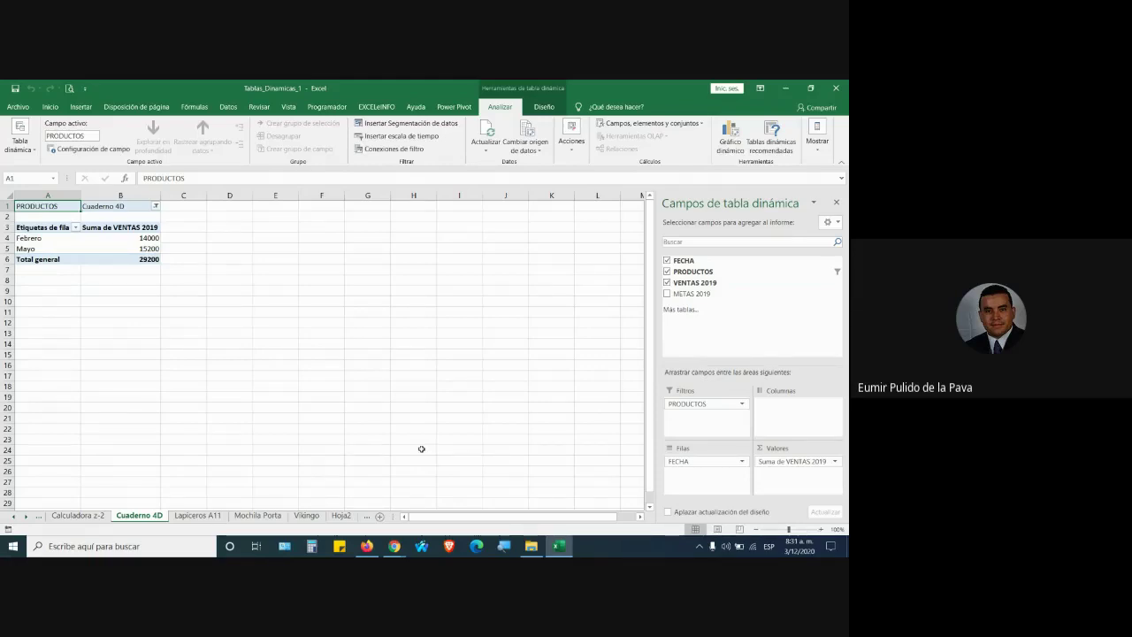
mouse_move(394, 546)
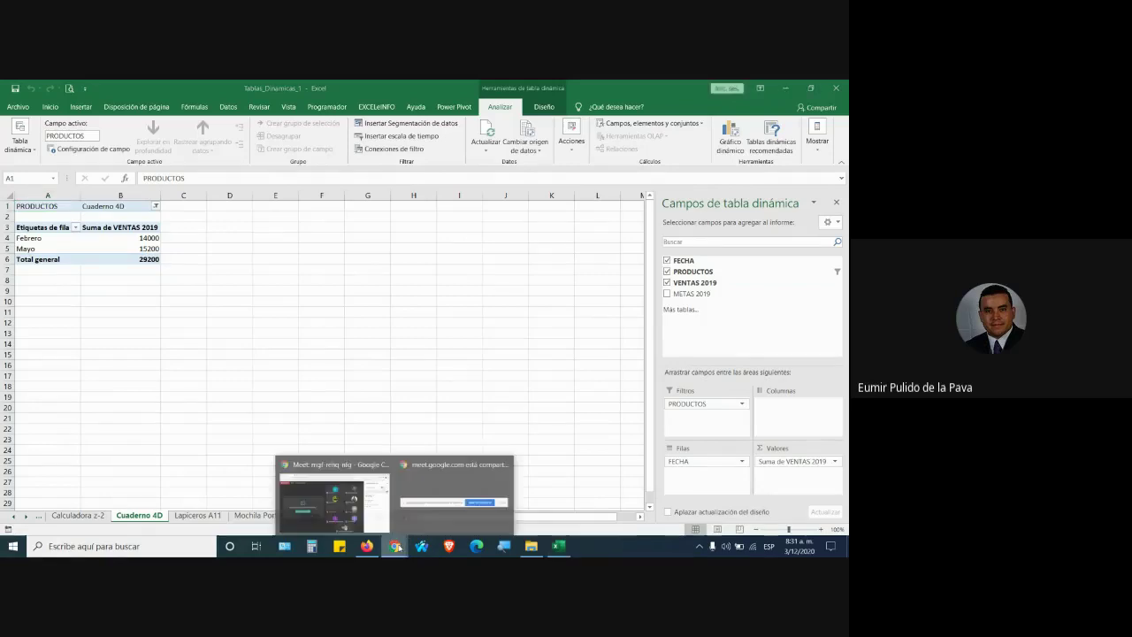
- Glance at the Meet call in Chrome, then scroll the tabs back and open ESTRUCTURA
left_click(353, 528)
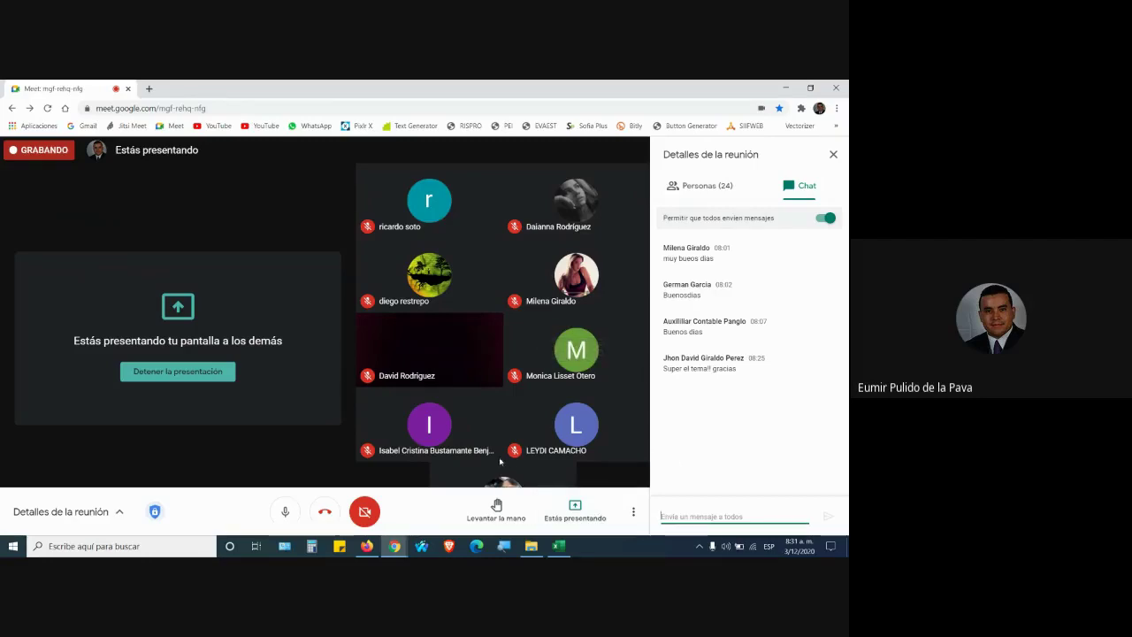
left_click(559, 546)
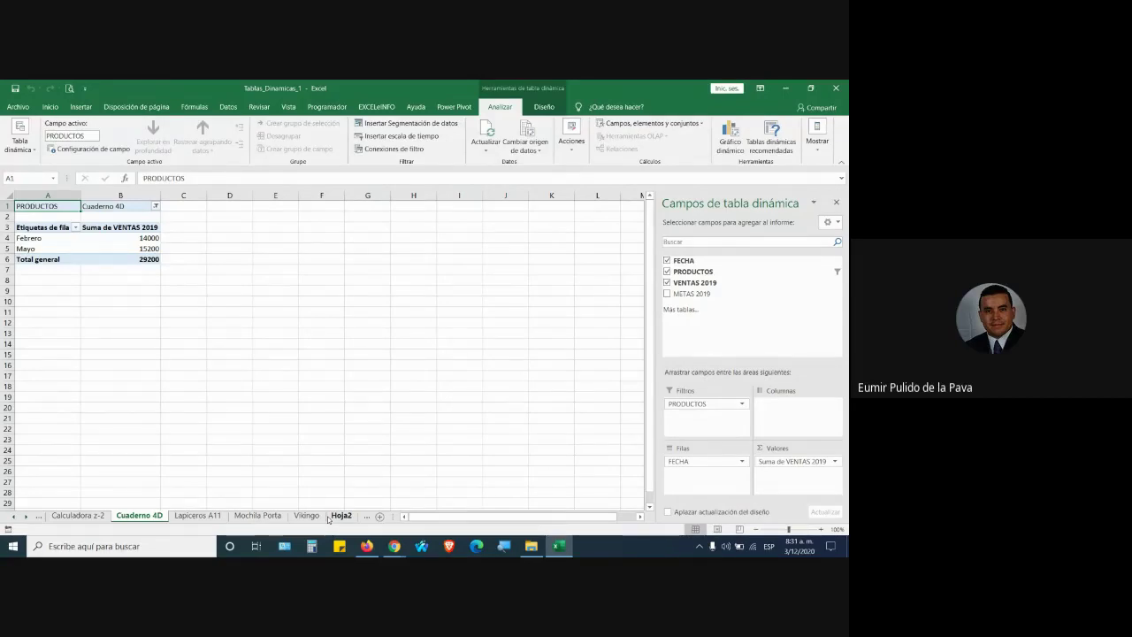
left_click(14, 515)
left_click(13, 515)
left_click(13, 517)
left_click(14, 517)
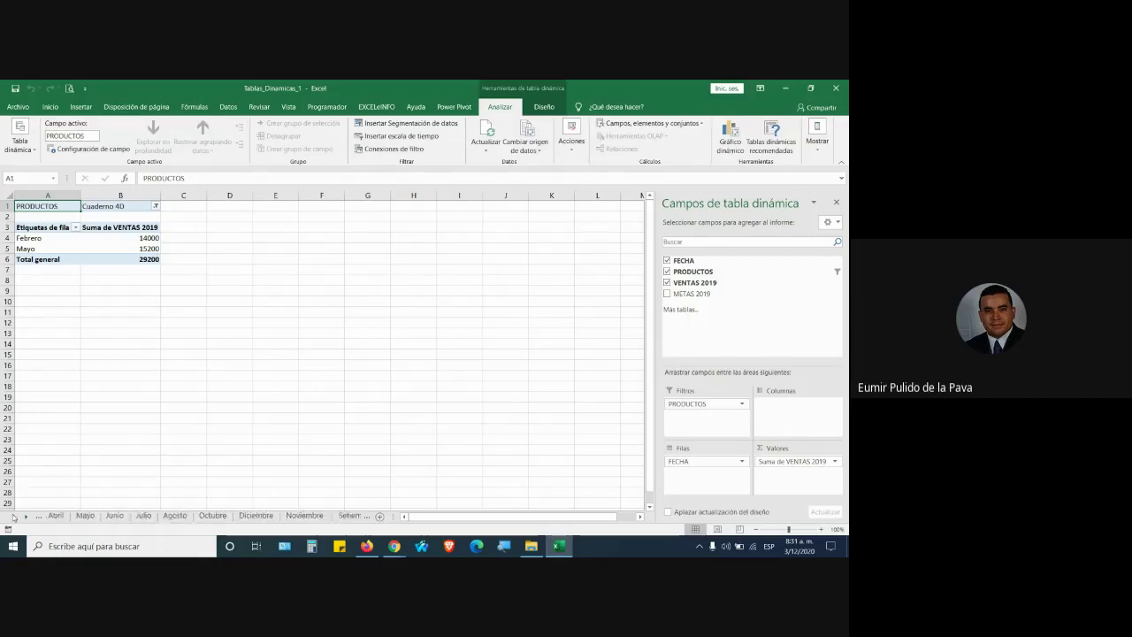
left_click(13, 517)
left_click(14, 517)
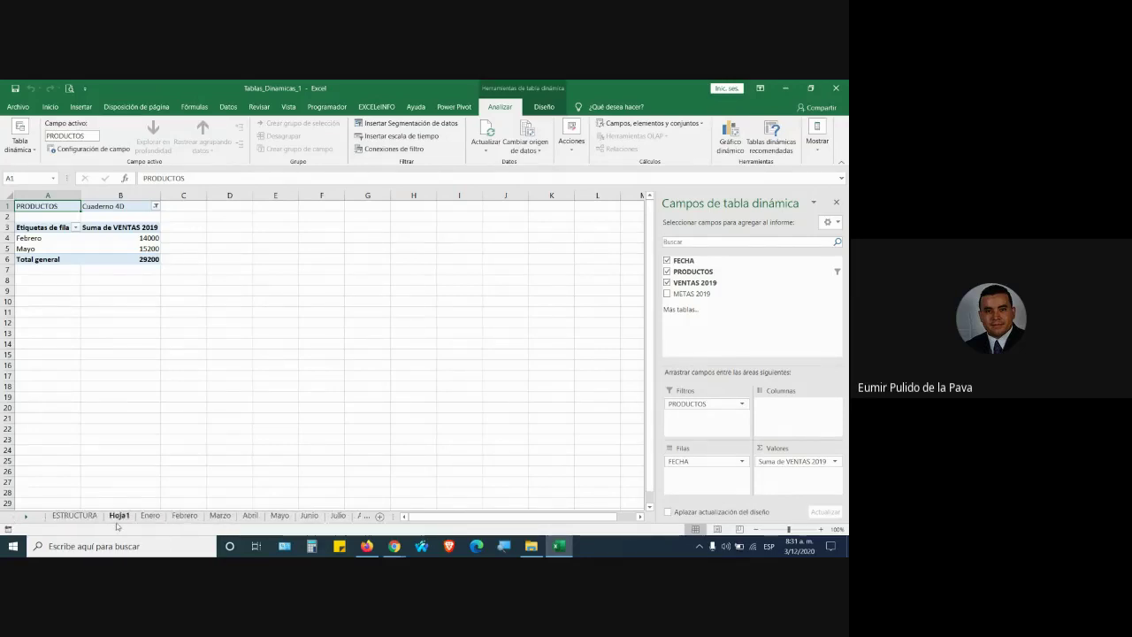
left_click(74, 516)
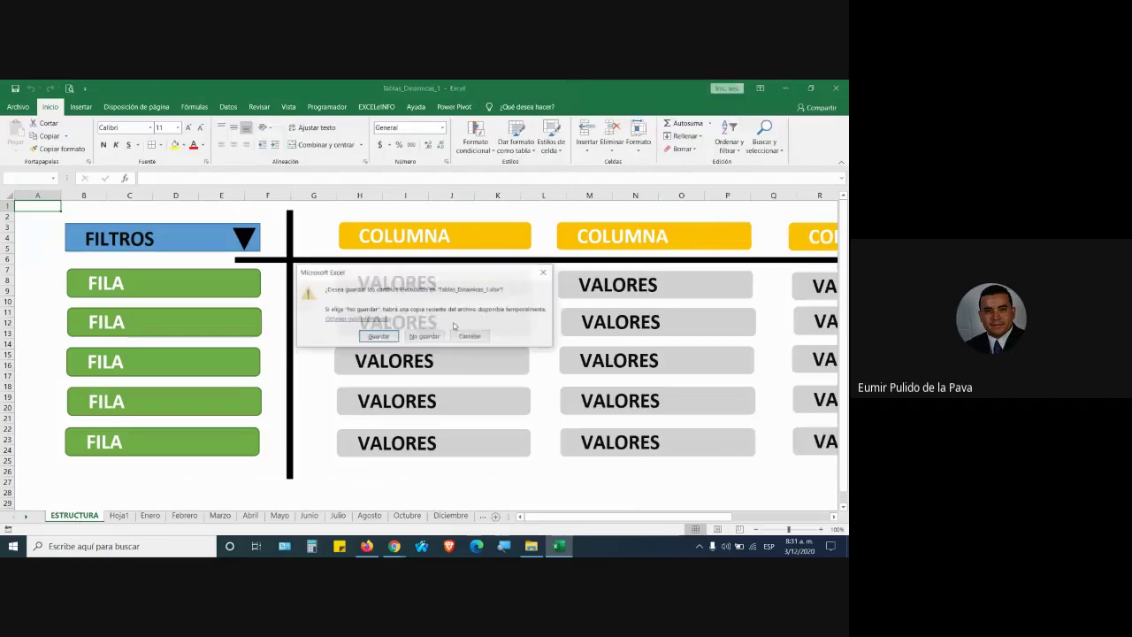
- Close the workbook after answering the save prompt, and browse to D:\MEMORIA\EXCEL MATERIAL
key("ctrl+w")
left_click(421, 337)
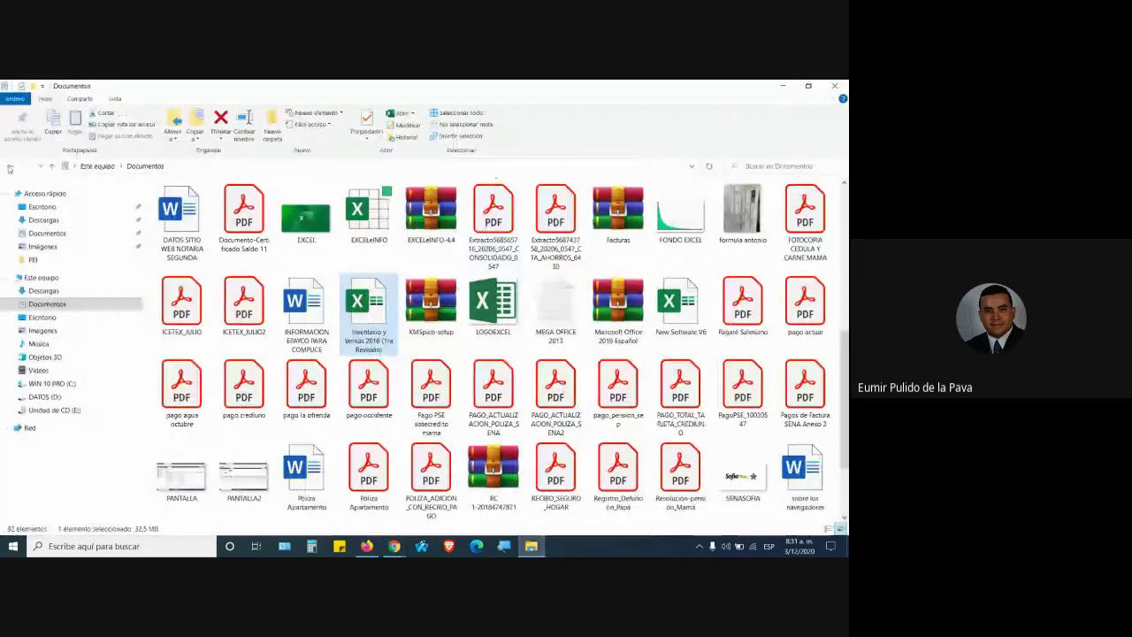
left_click(11, 167)
left_click(10, 166)
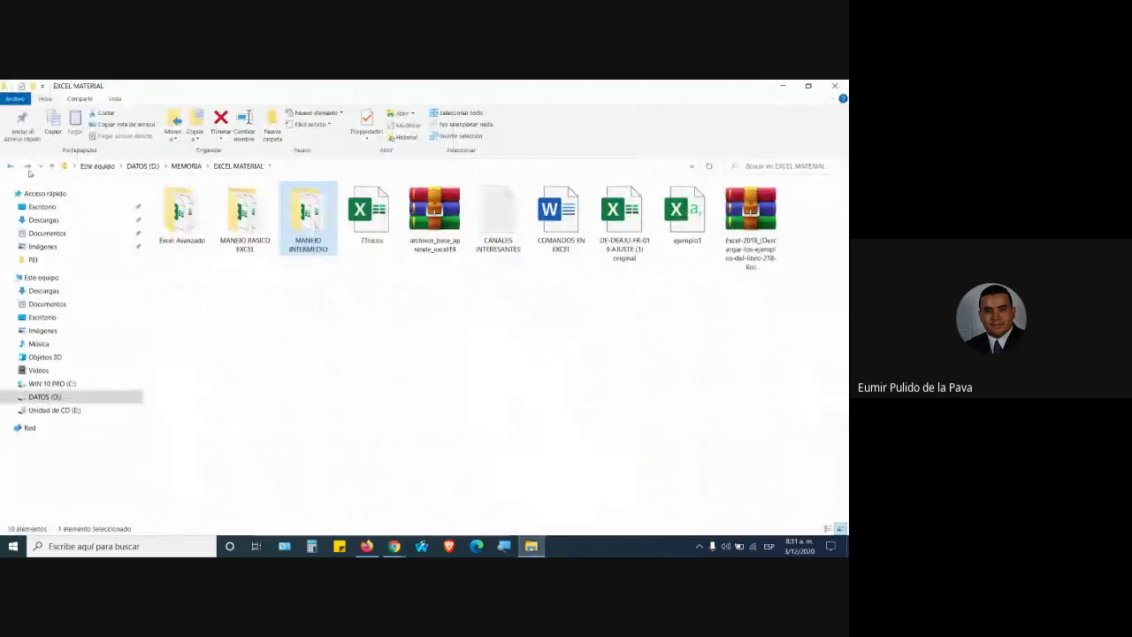
- Open Tablas_Dinamicas_1 from the MANEJO INTERMEDIO folder and show its TD1 sheet
double_click(307, 217)
left_click(557, 472)
double_click(559, 469)
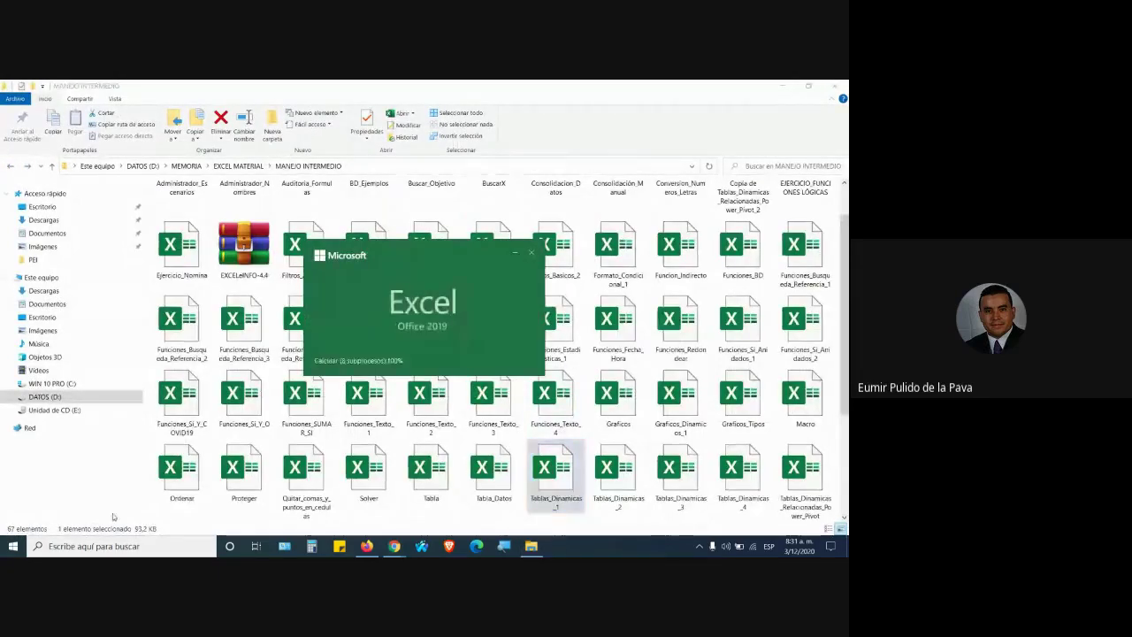
left_click(118, 515)
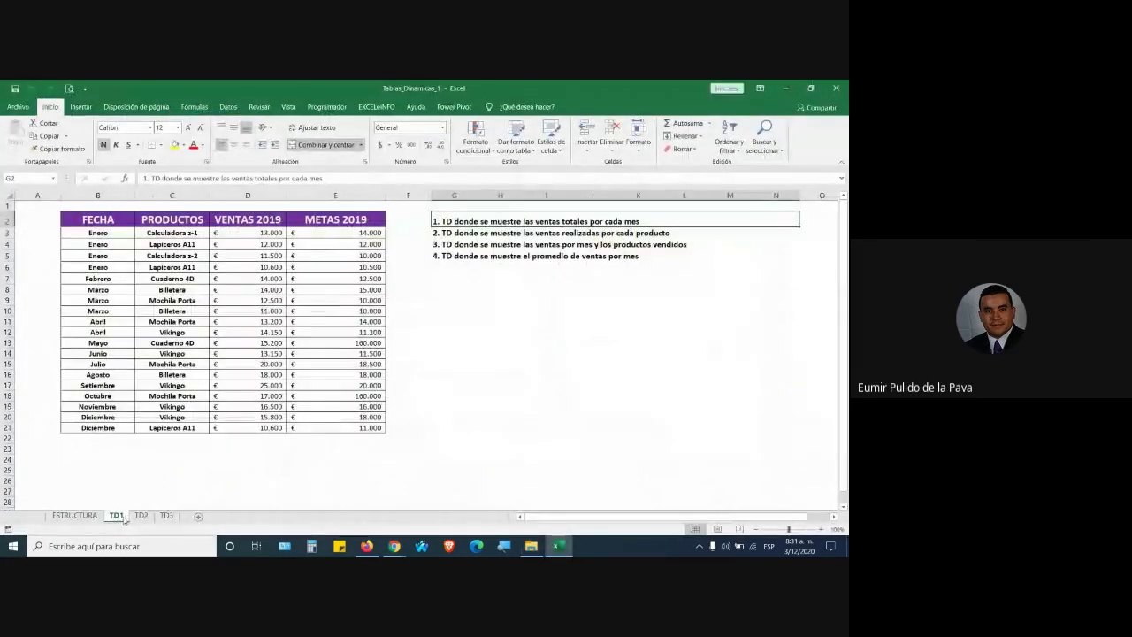
- Insert a pivot table from the sales table on the existing sheet at TD1!$G$8
left_click(350, 288)
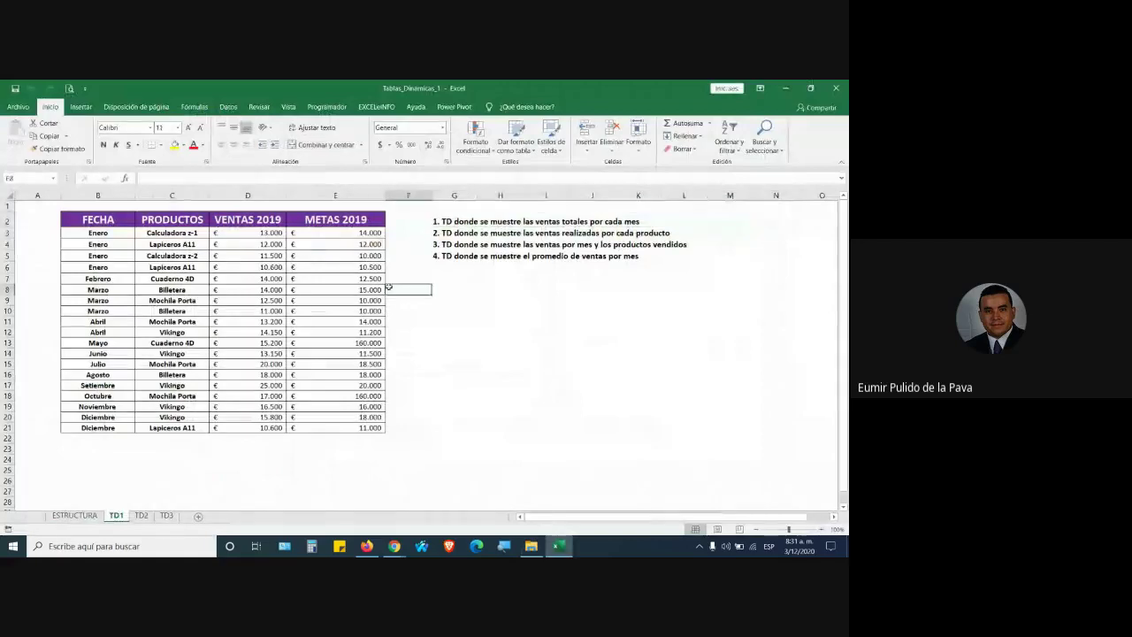
left_click(80, 106)
left_click(17, 139)
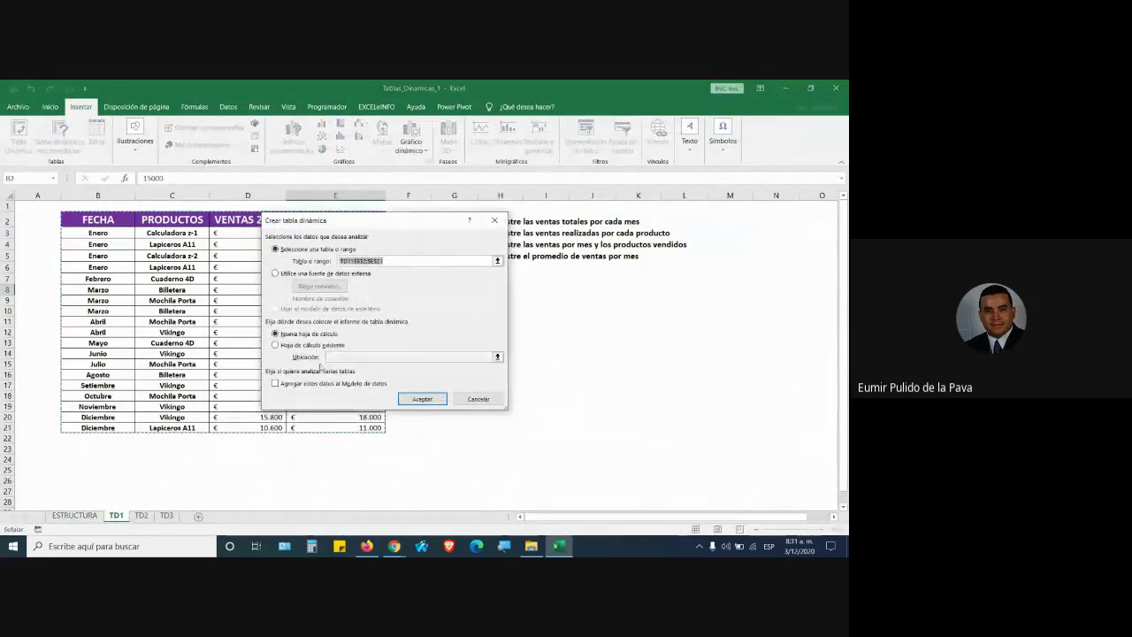
left_click(275, 344)
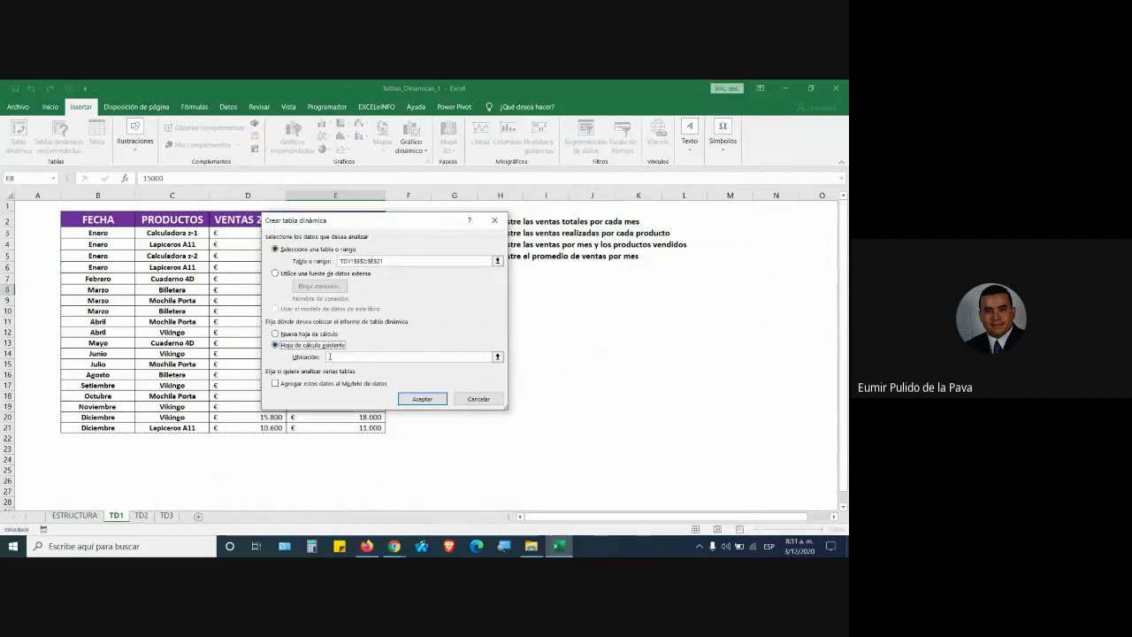
left_click_drag(429, 226, 281, 231)
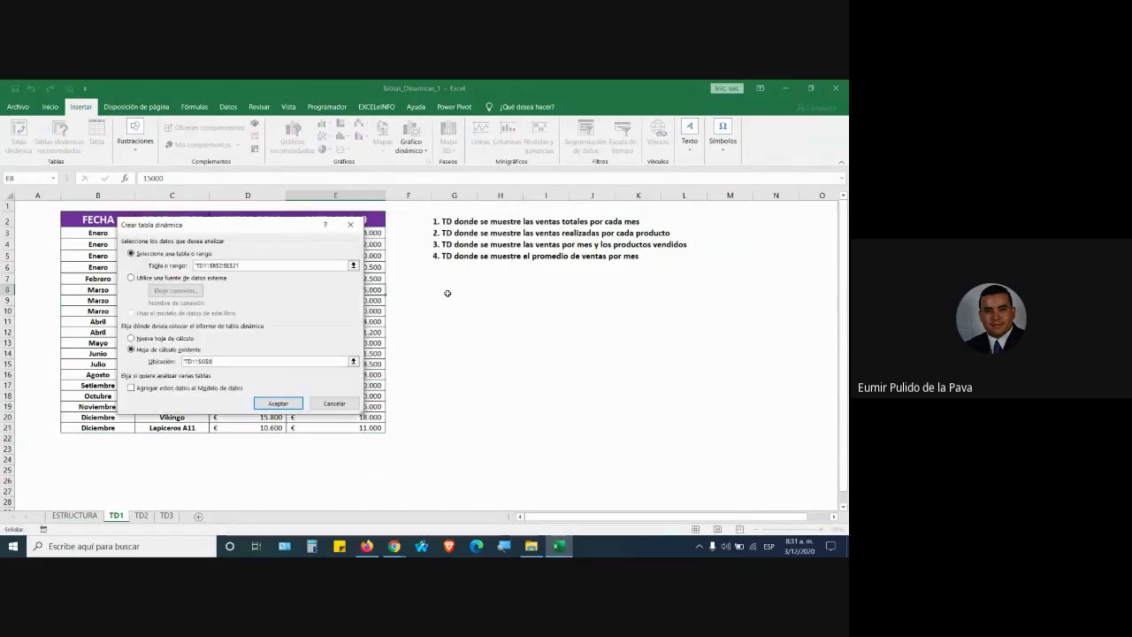
left_click(451, 291)
left_click(269, 403)
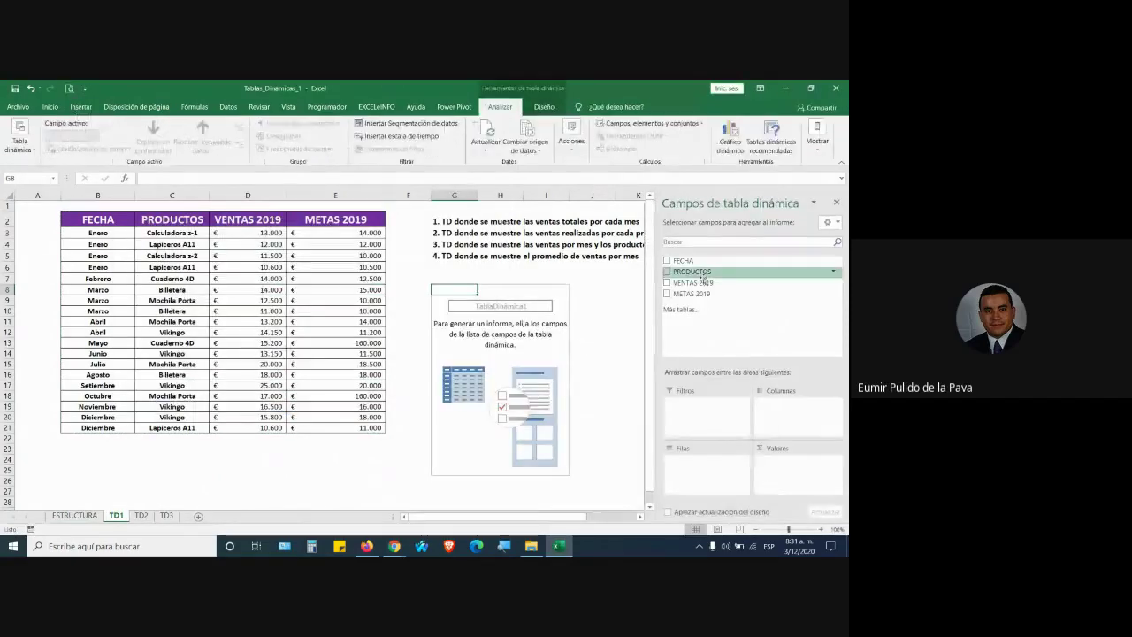
- Add PRODUCTOS to rows and sum VENTAS 2019, giving a 277200 total
left_click_drag(698, 272, 702, 469)
left_click_drag(693, 282, 794, 491)
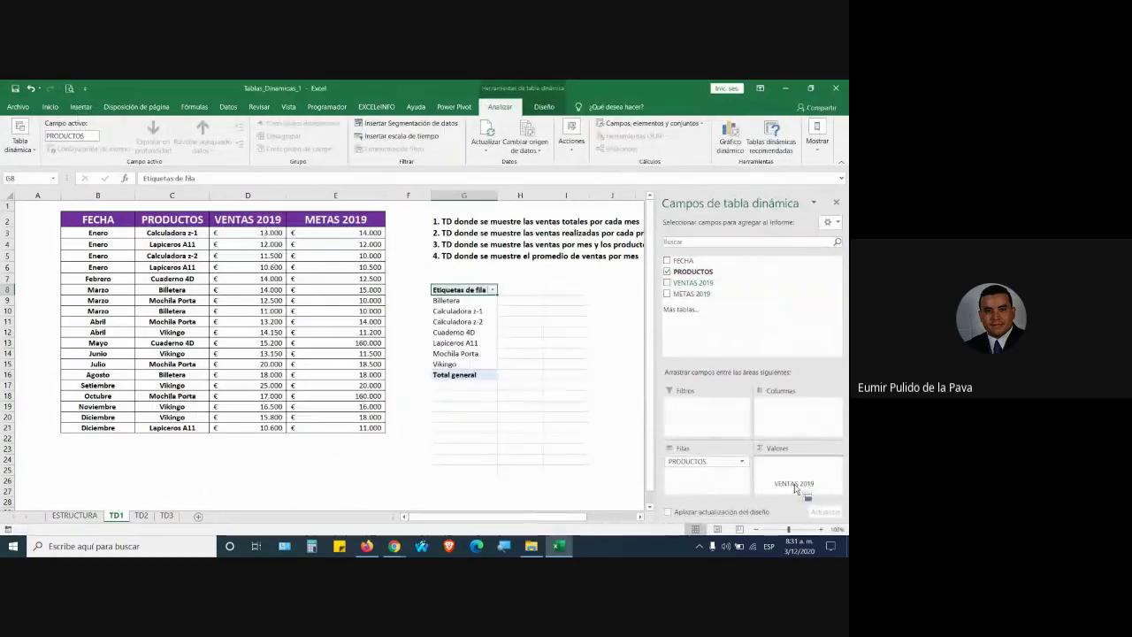
left_click(100, 438)
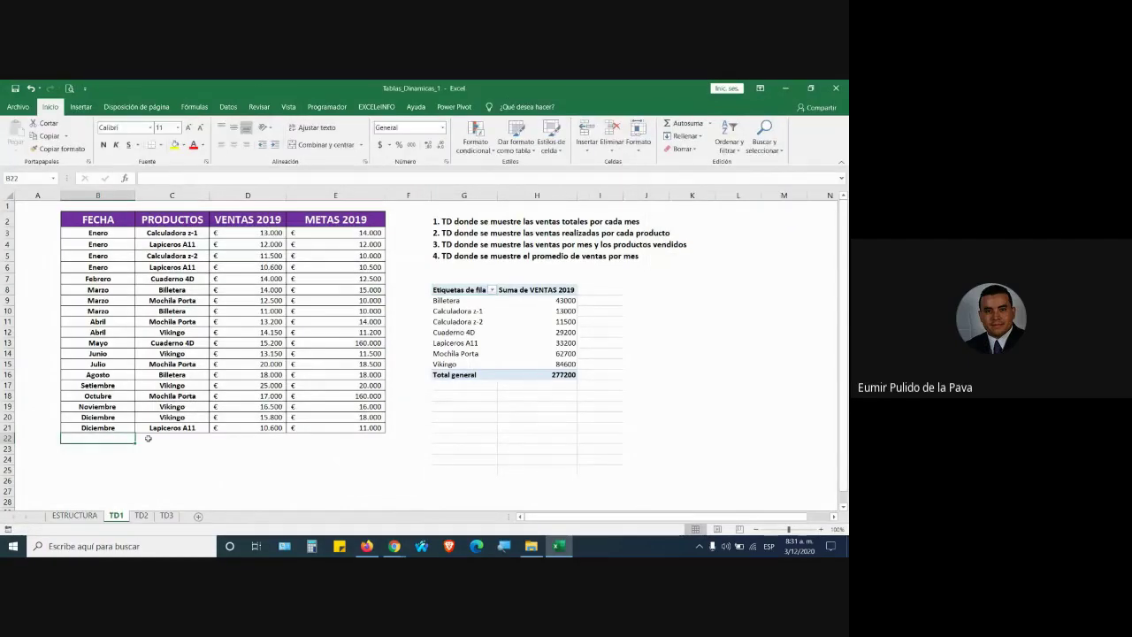
- Enter row 22 as Enero, Tablet, 5000 sales and a 35.000 goal
type("Enero")
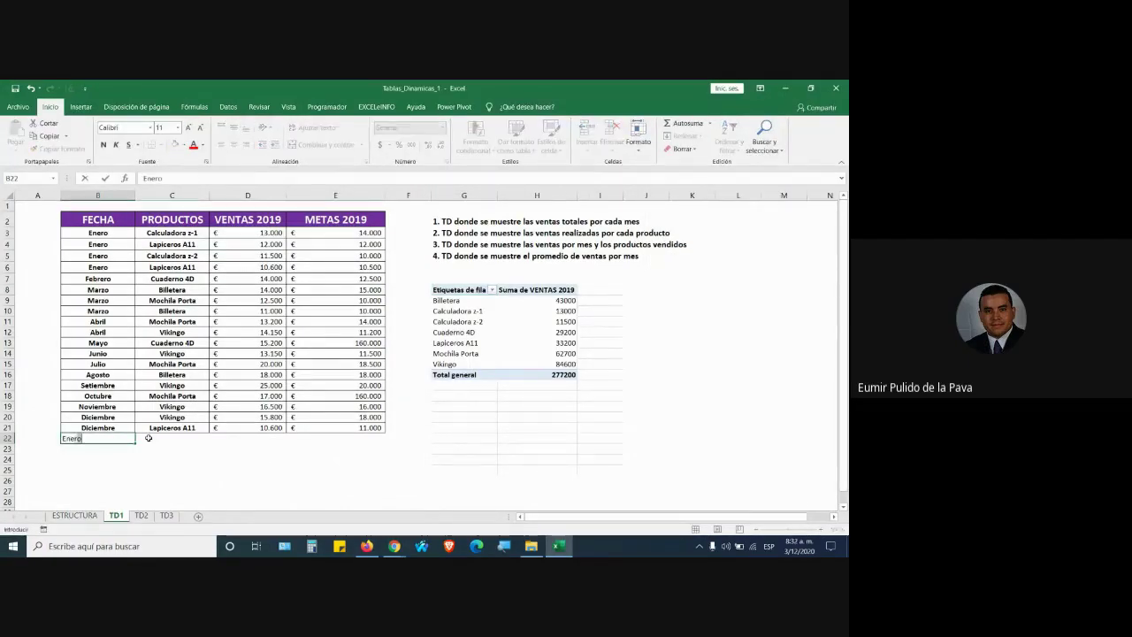
left_click(148, 437)
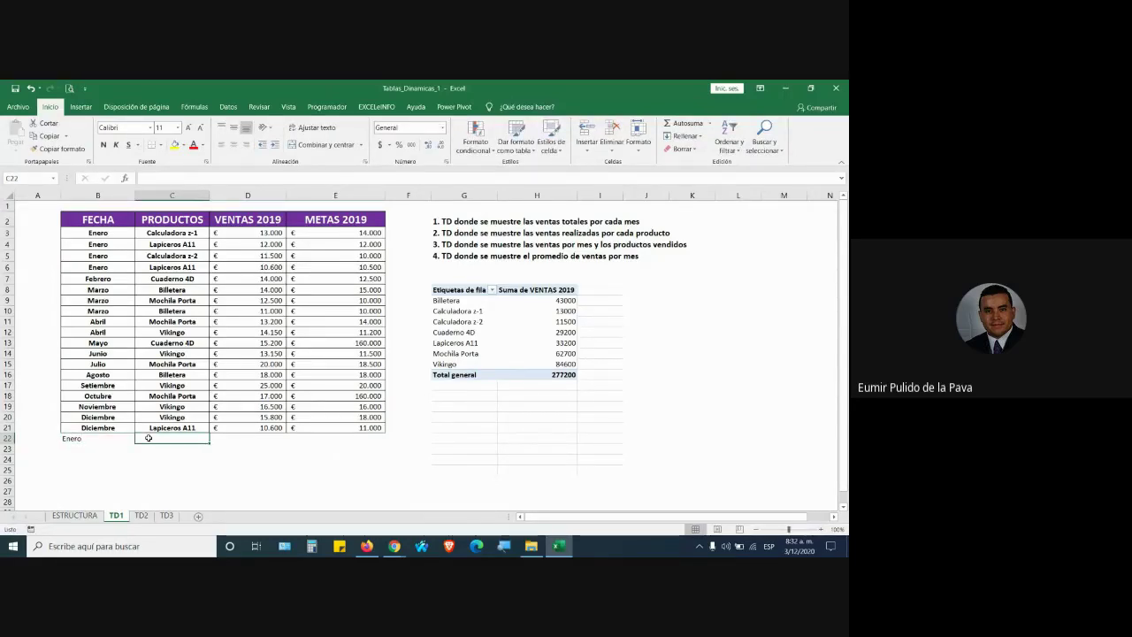
type("Tablet")
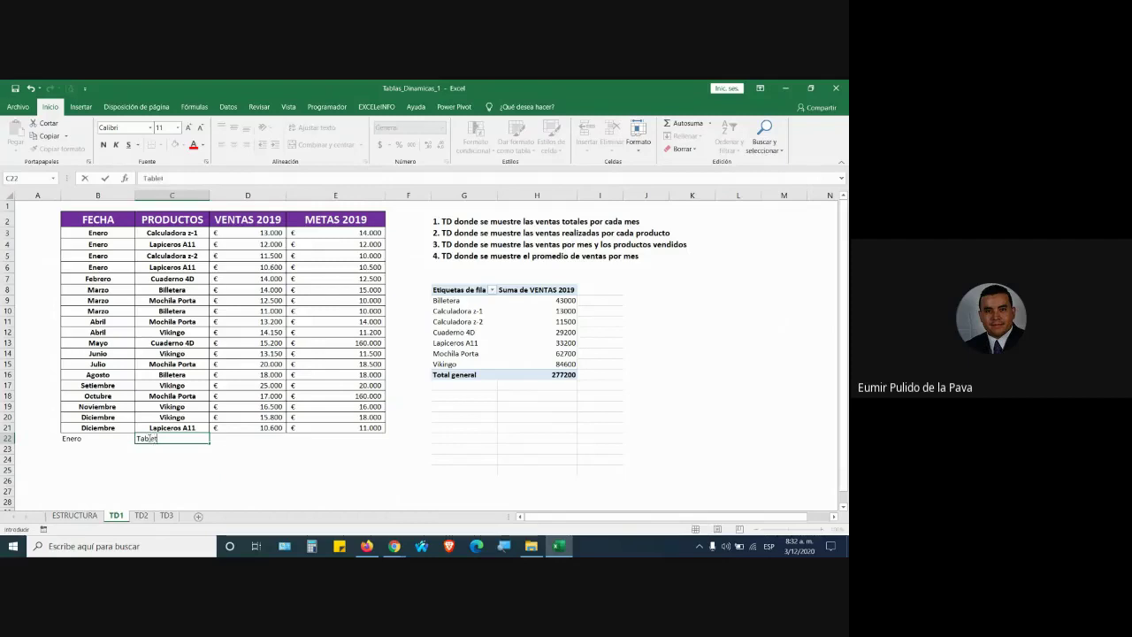
key("Tab")
type("5000")
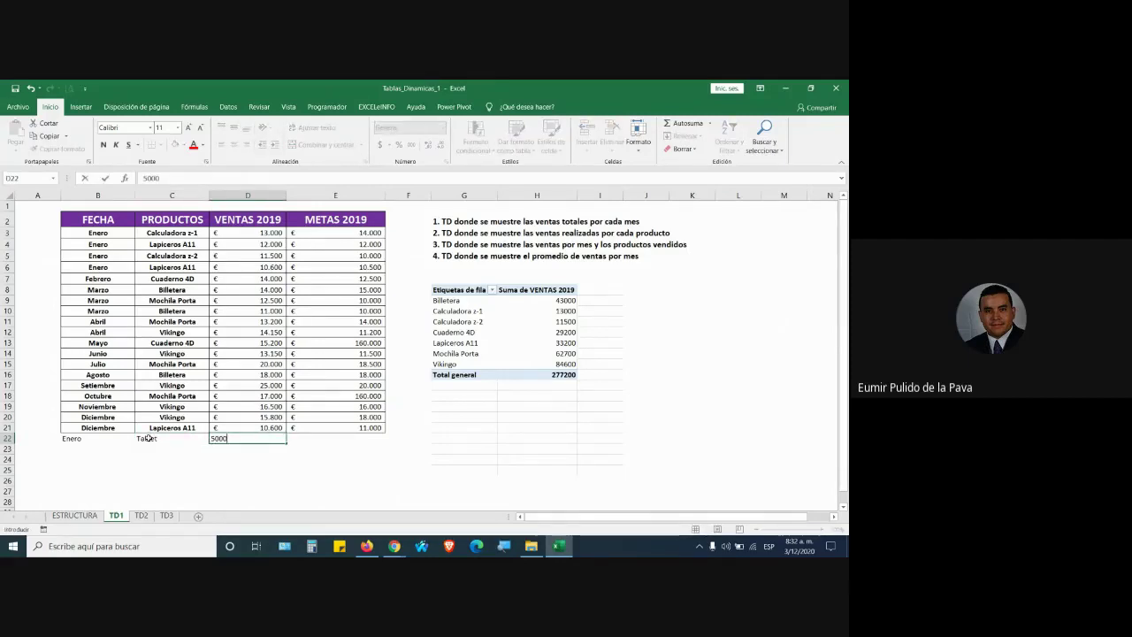
key("Tab")
type("35")
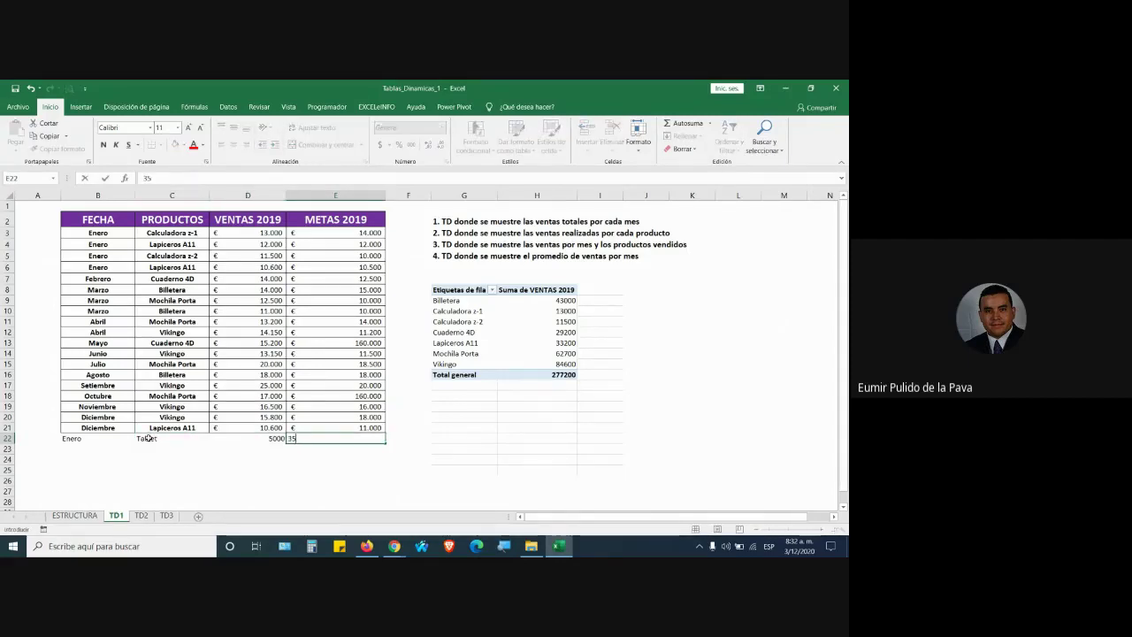
key("Return")
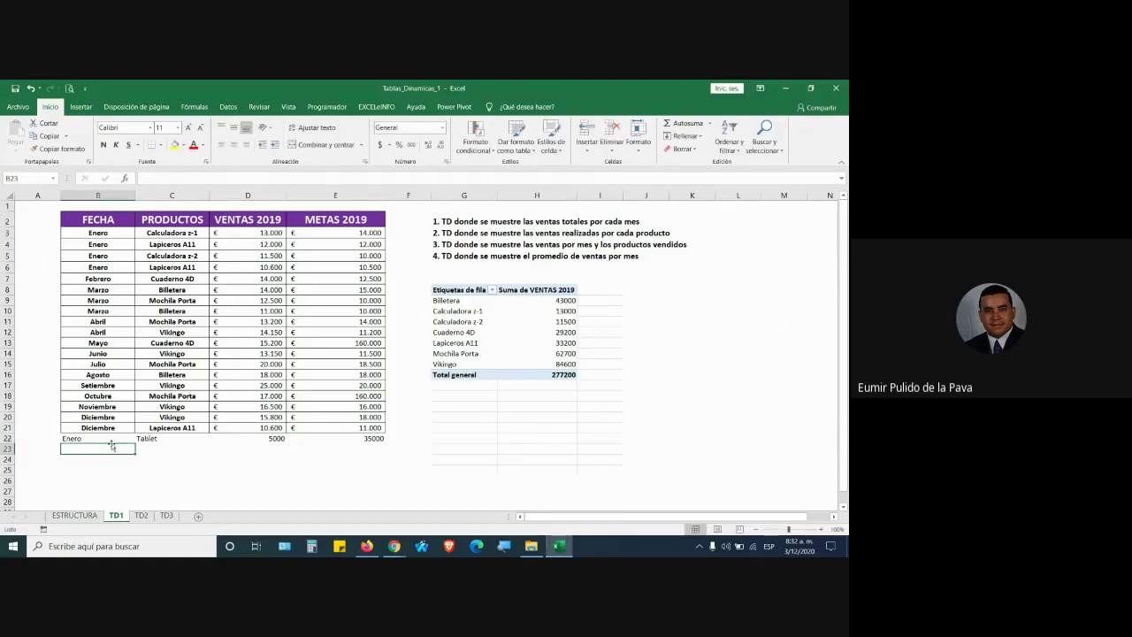
- Copy the Diciembre row's formatting onto row 22 with Format Painter
left_click(123, 427)
left_click_drag(123, 427, 381, 417)
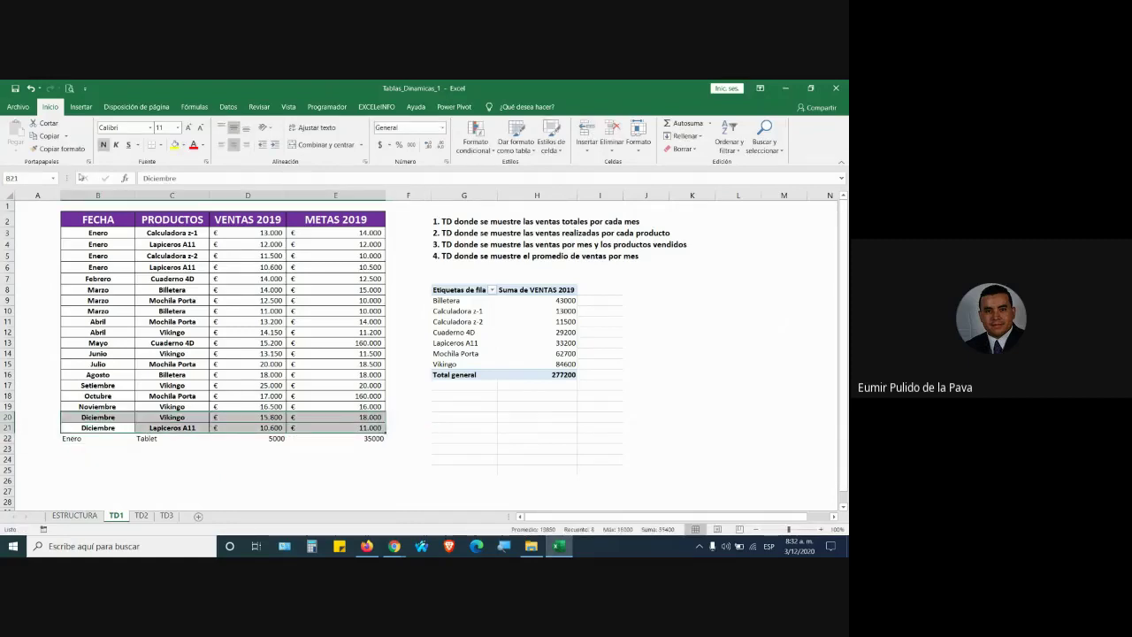
left_click_drag(118, 429, 371, 428)
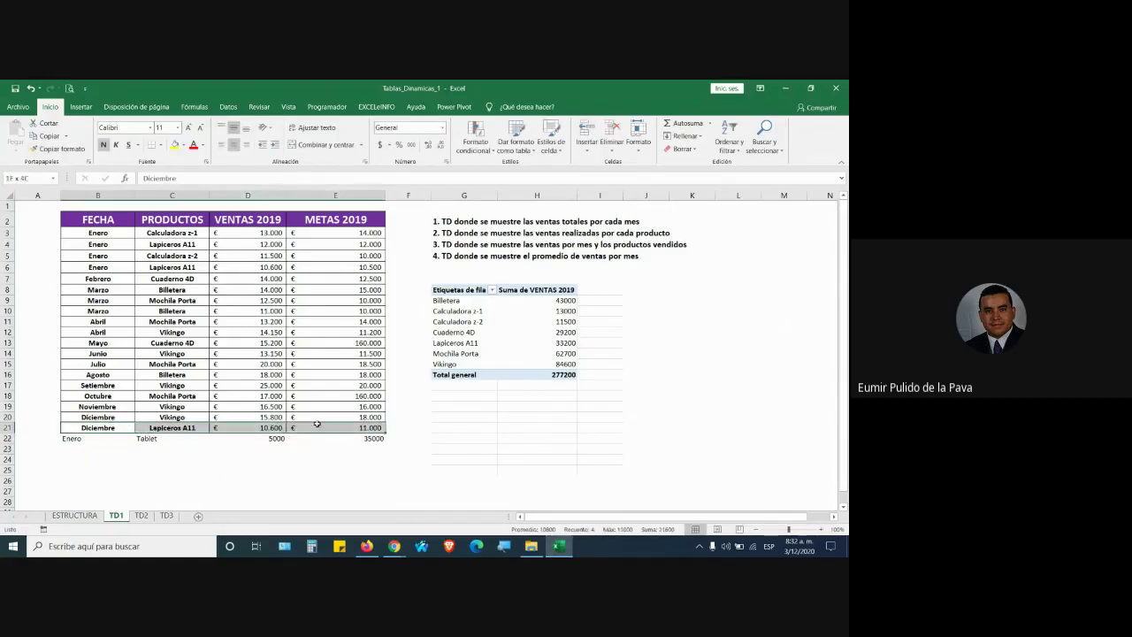
mouse_move(100, 437)
left_mouse_down()
mouse_move(99, 427)
mouse_move(371, 427)
left_mouse_up()
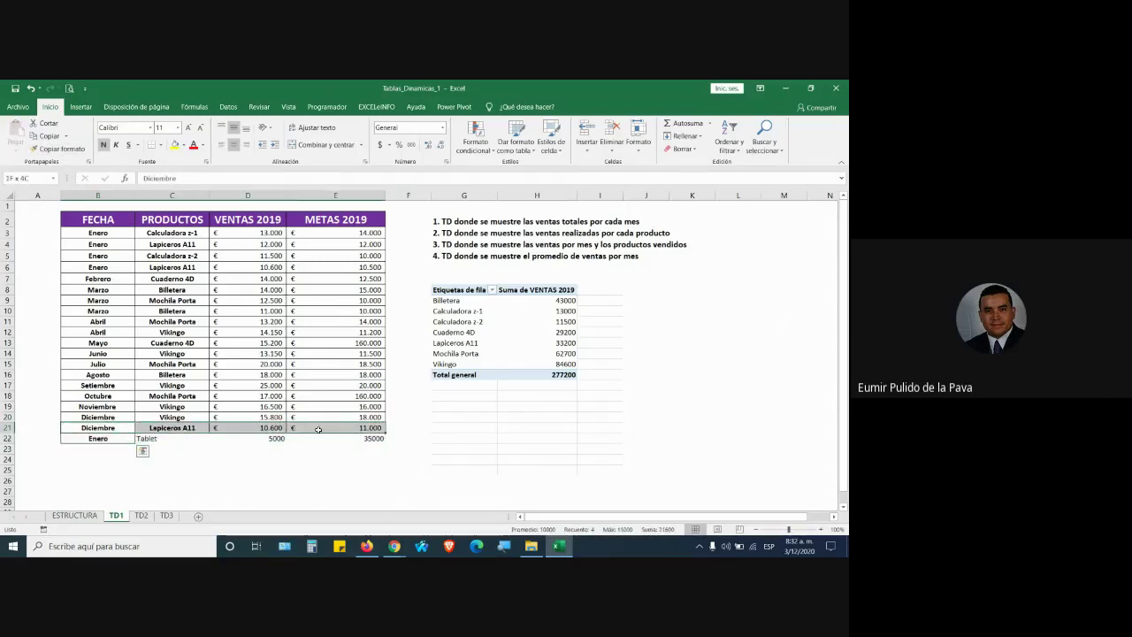
left_click(58, 148)
left_click_drag(115, 438, 372, 438)
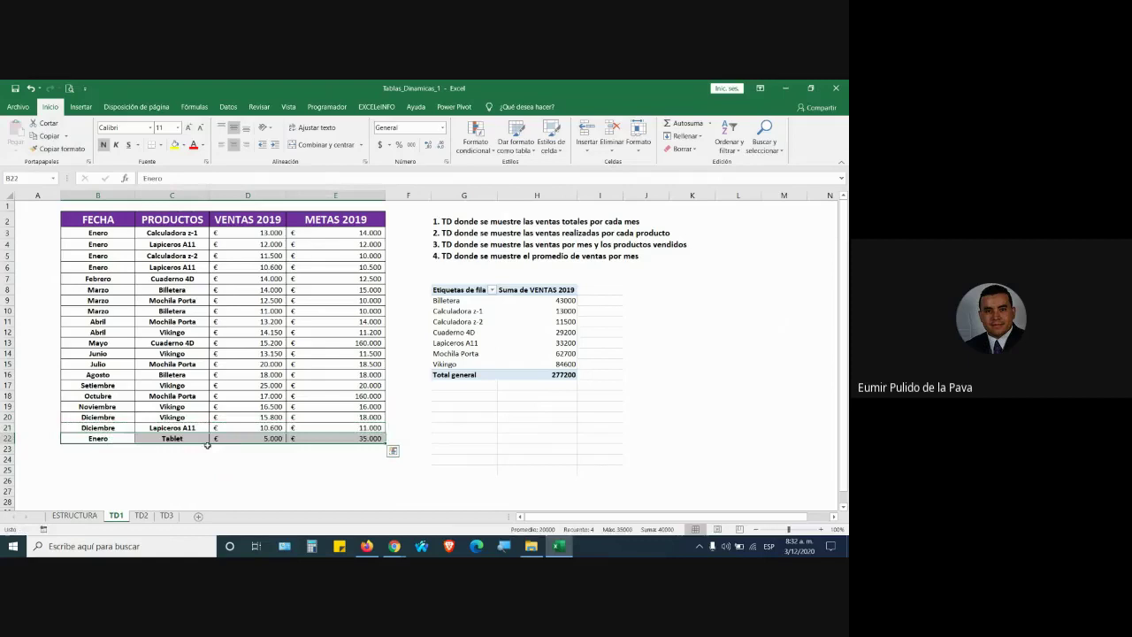
left_click(257, 458)
left_click(573, 334)
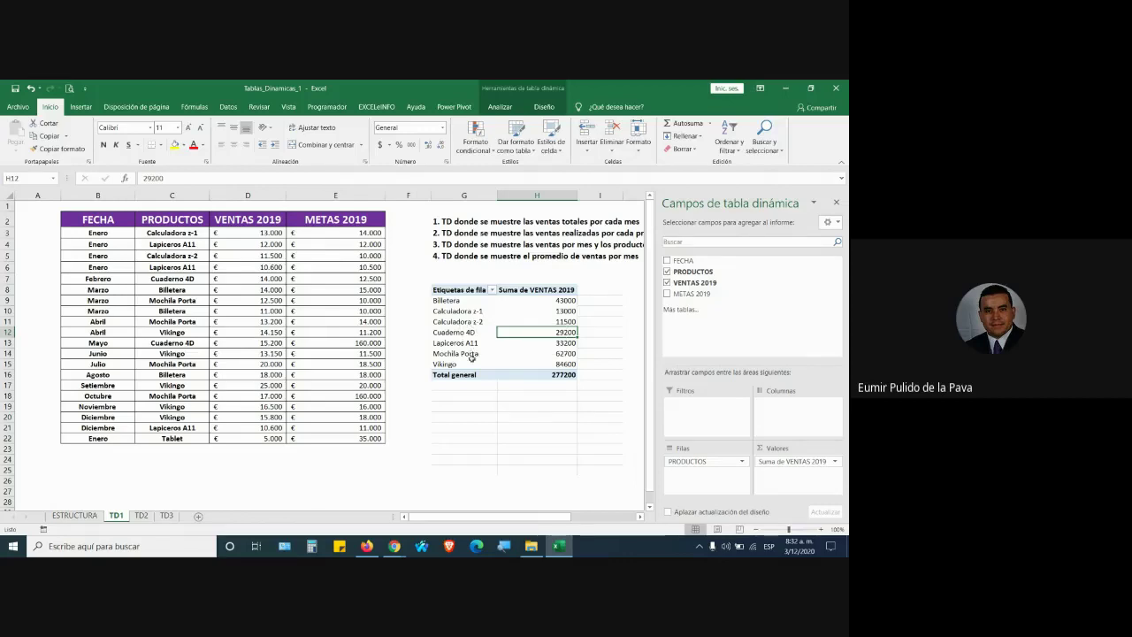
left_click_drag(461, 302, 458, 365)
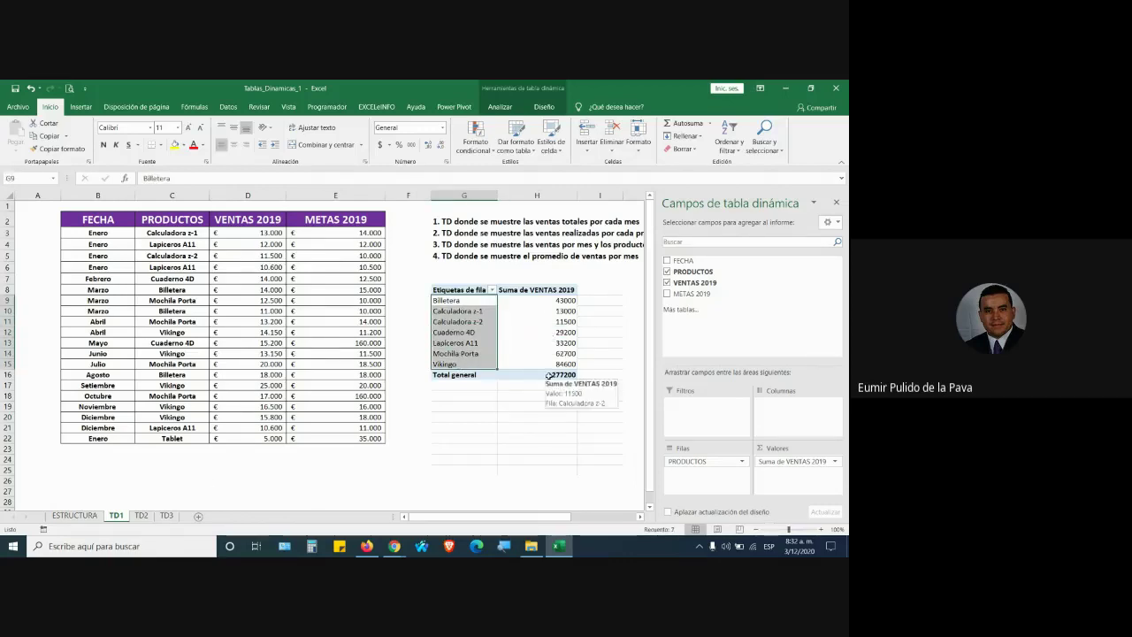
left_click(510, 331)
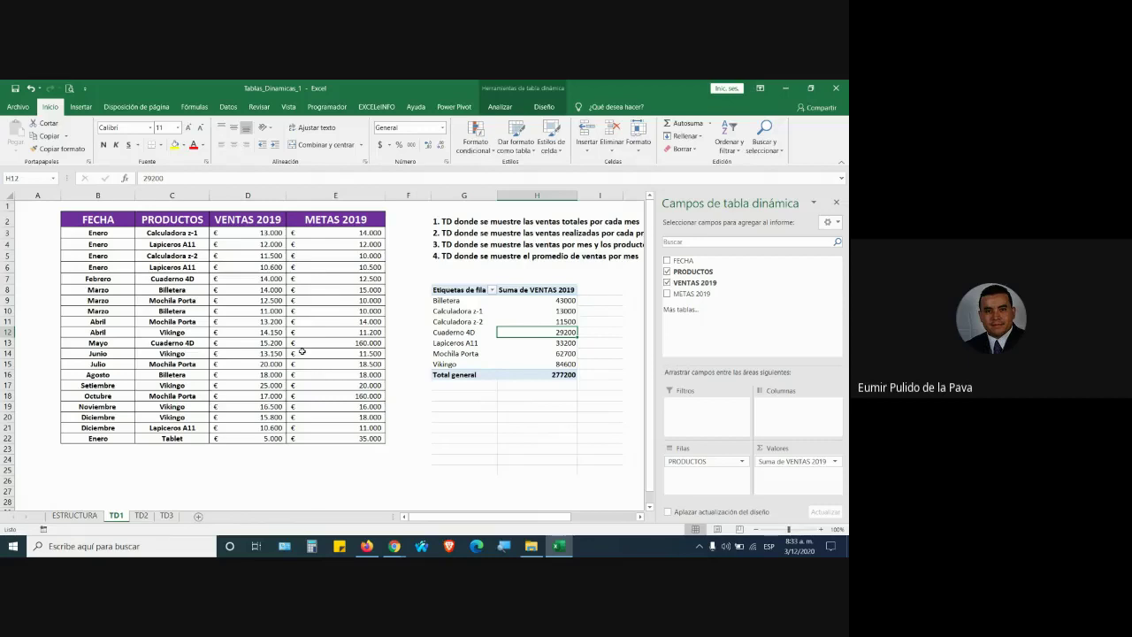
left_click(502, 322)
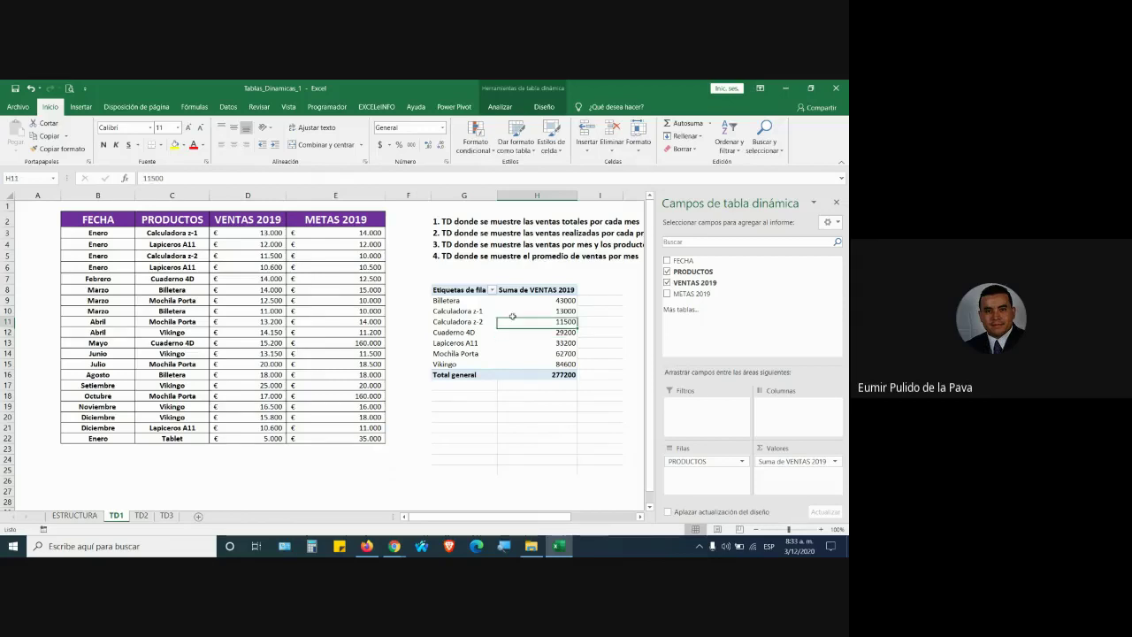
left_click(499, 106)
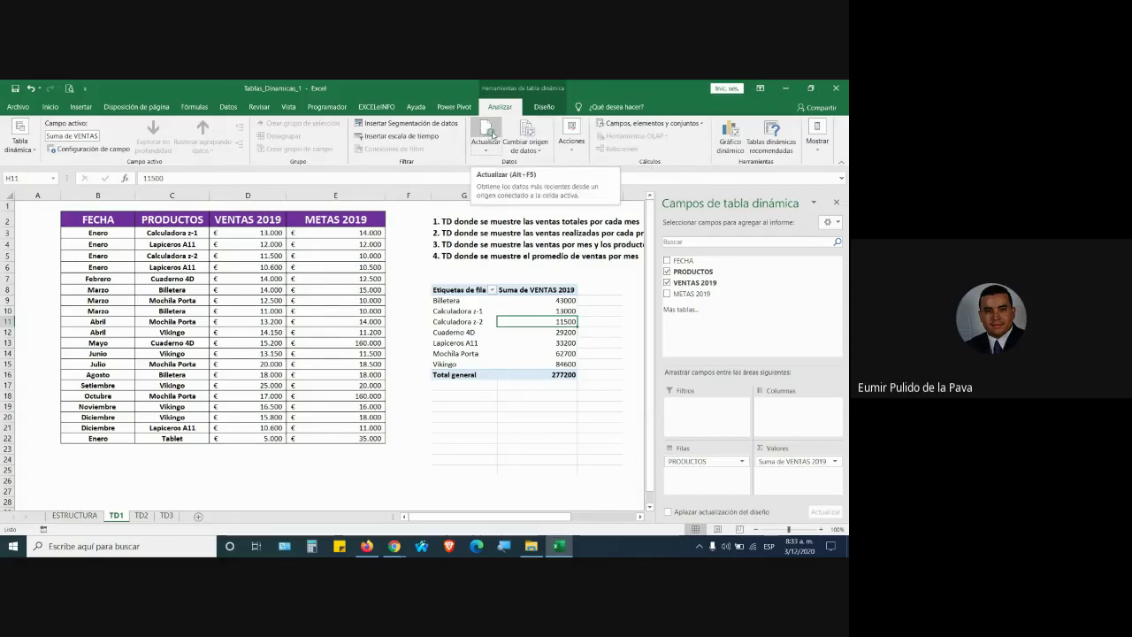
left_click(493, 134)
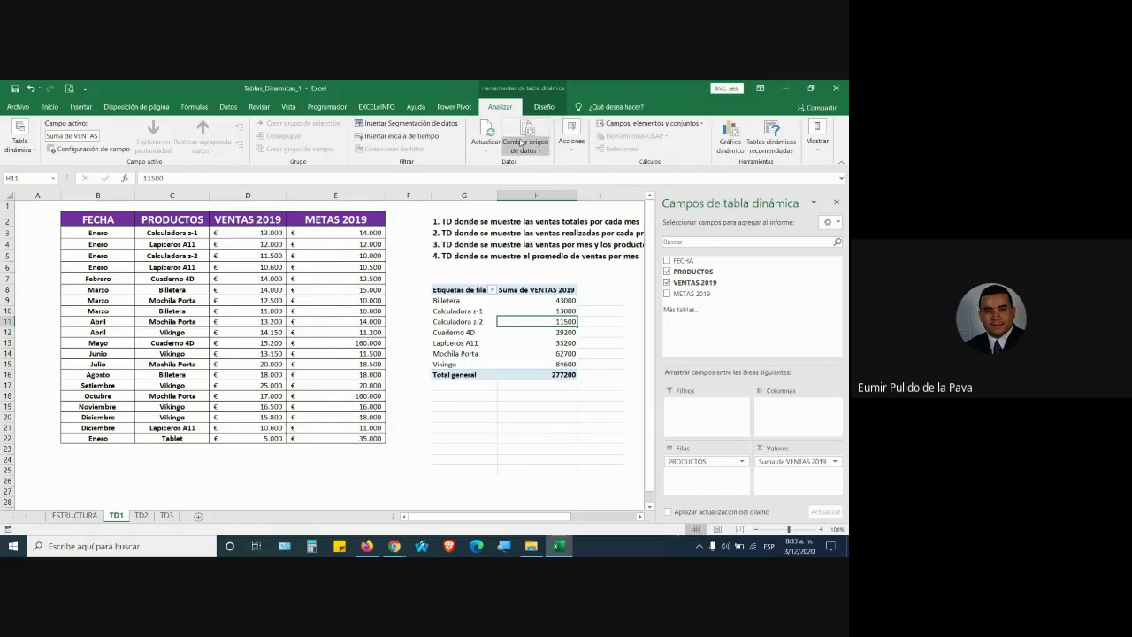
left_click_drag(104, 219, 339, 430)
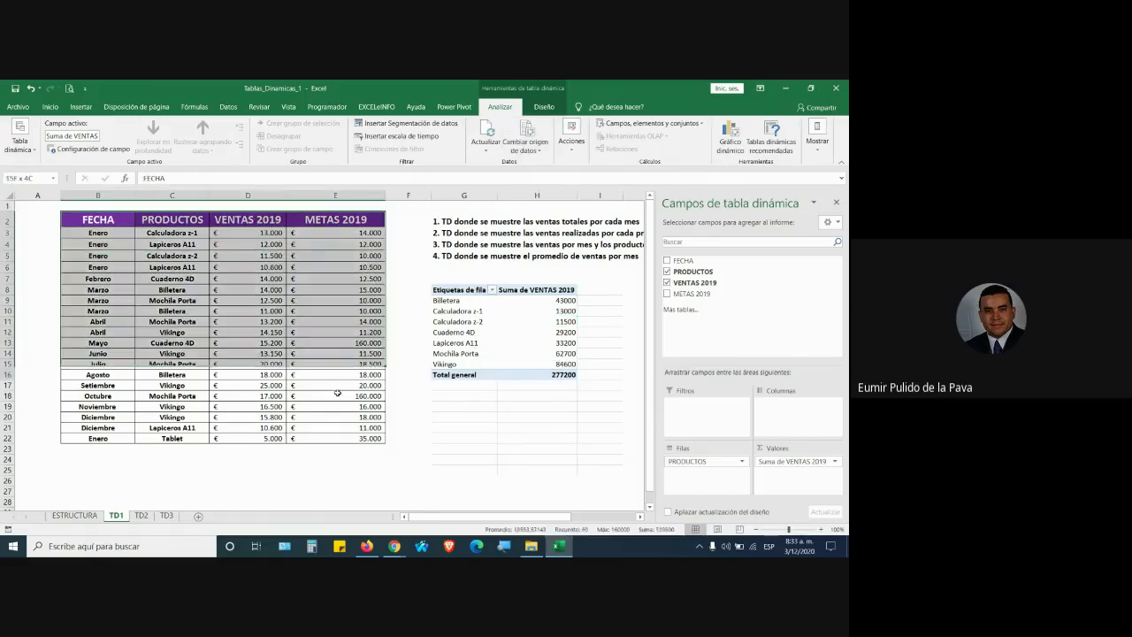
- Change the pivot source to TD1!$B$2:$E$22, adding Tablet 5000 for a 282200 total
left_click(516, 333)
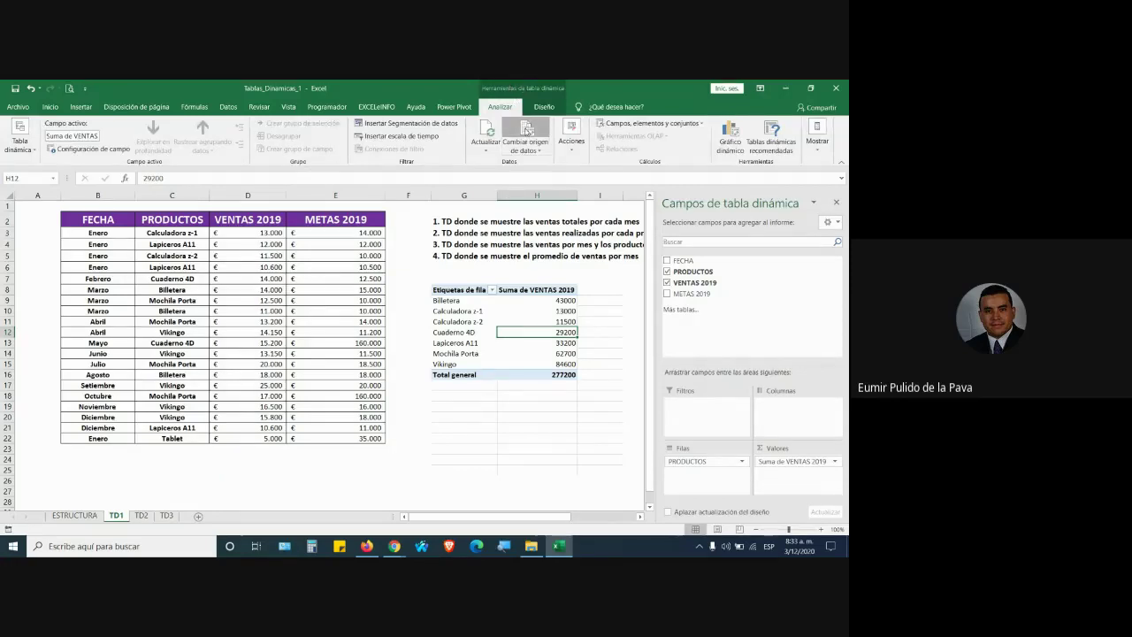
left_click(525, 130)
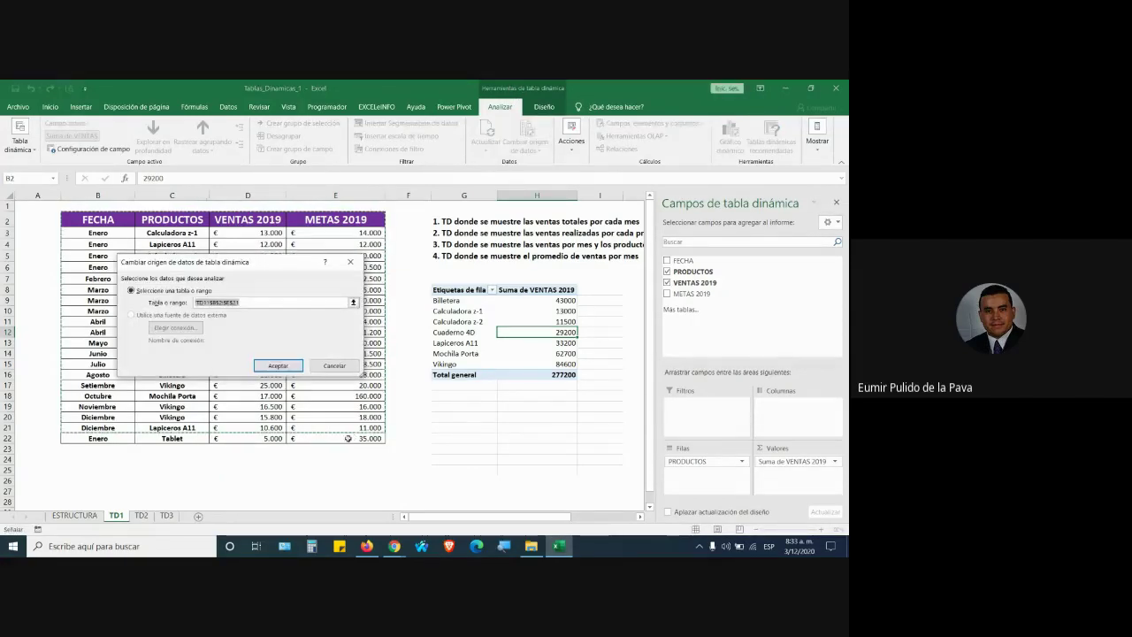
left_click(259, 301)
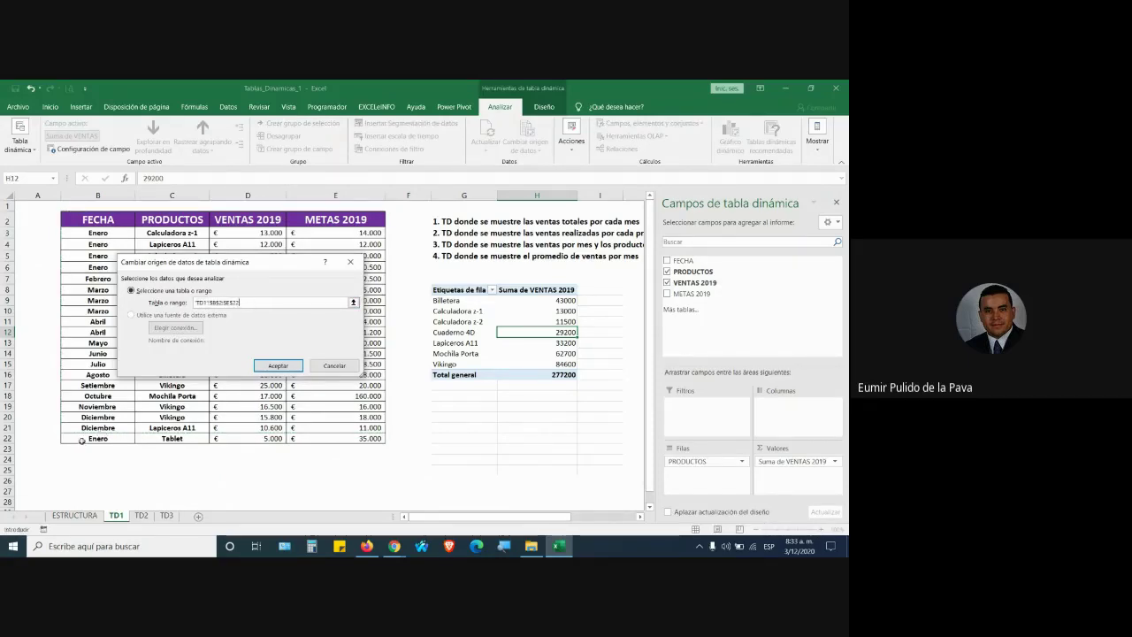
left_click(278, 365)
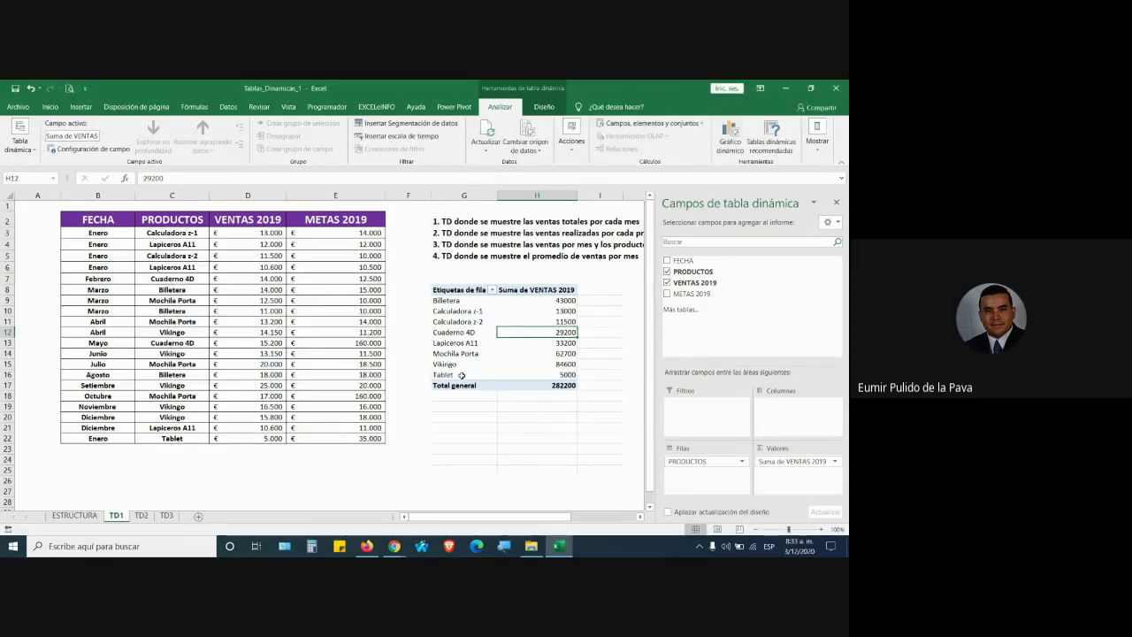
left_click(461, 375)
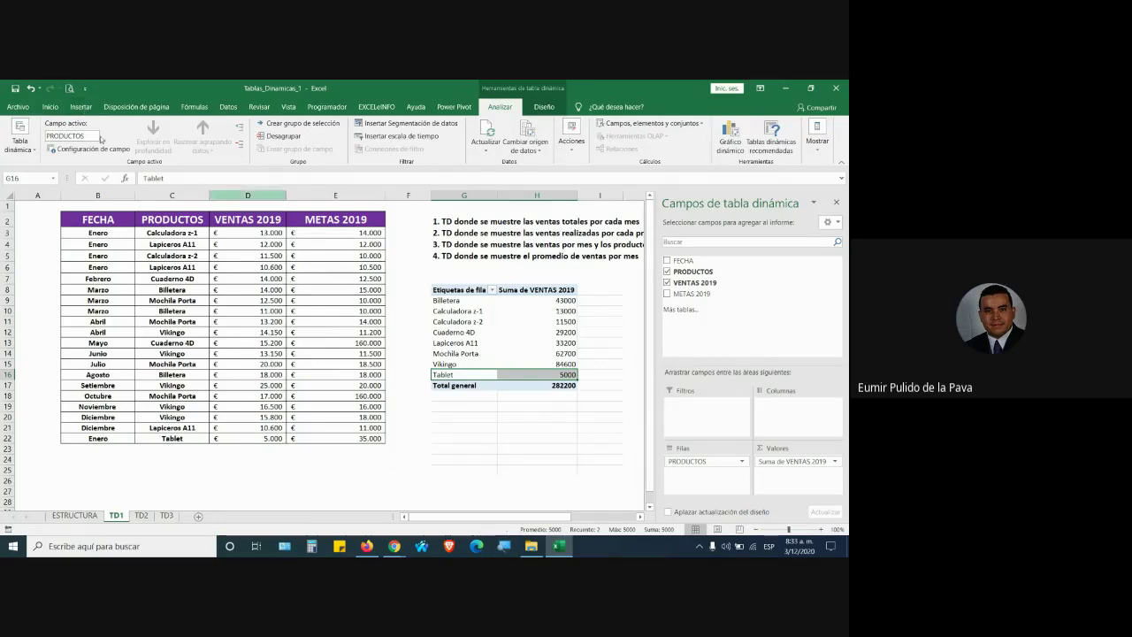
left_click(81, 107)
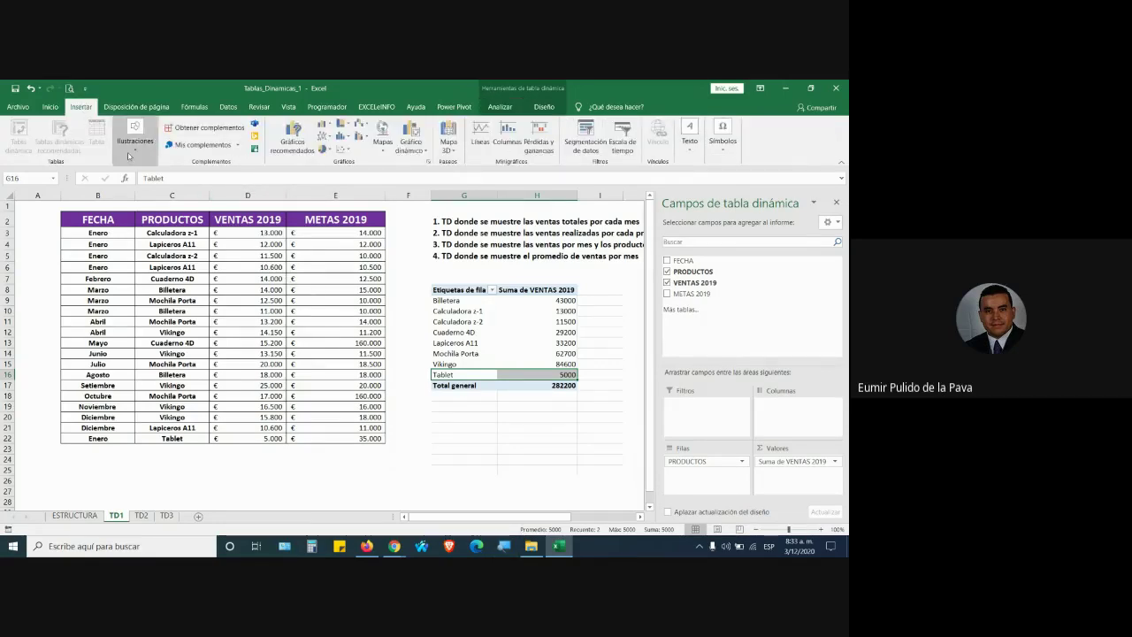
left_click(363, 356)
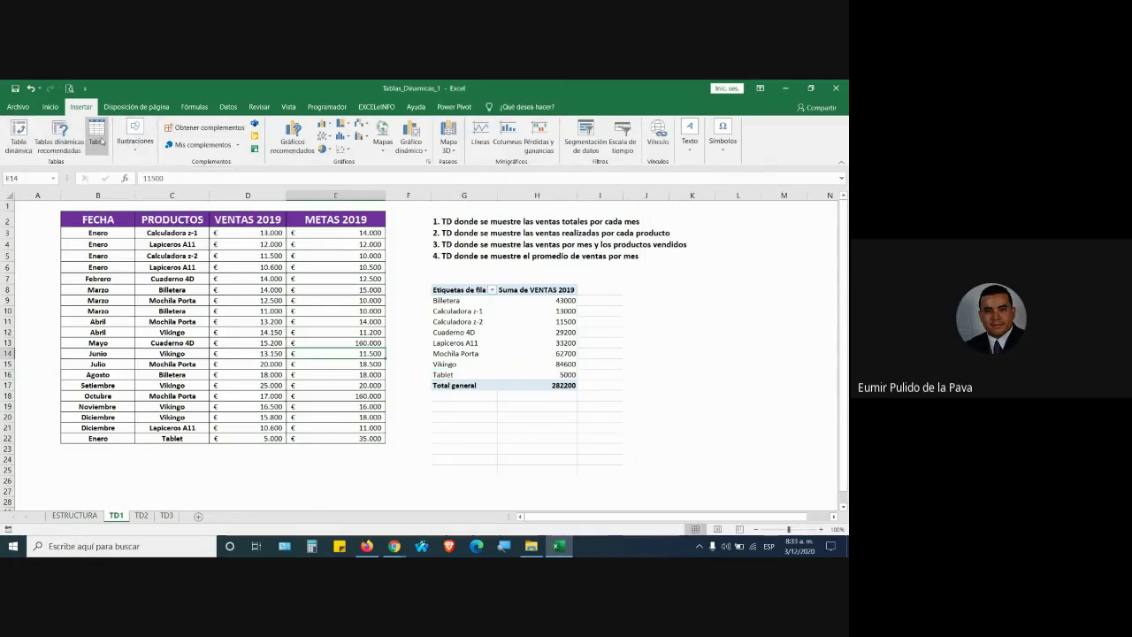
left_click(355, 343)
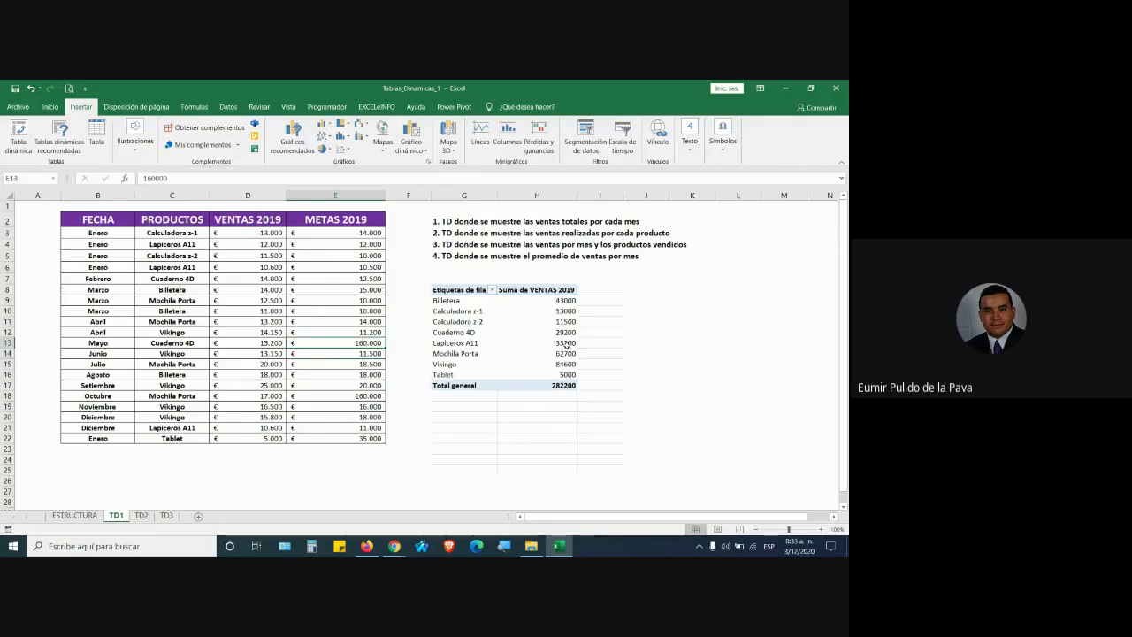
left_click_drag(566, 344, 566, 354)
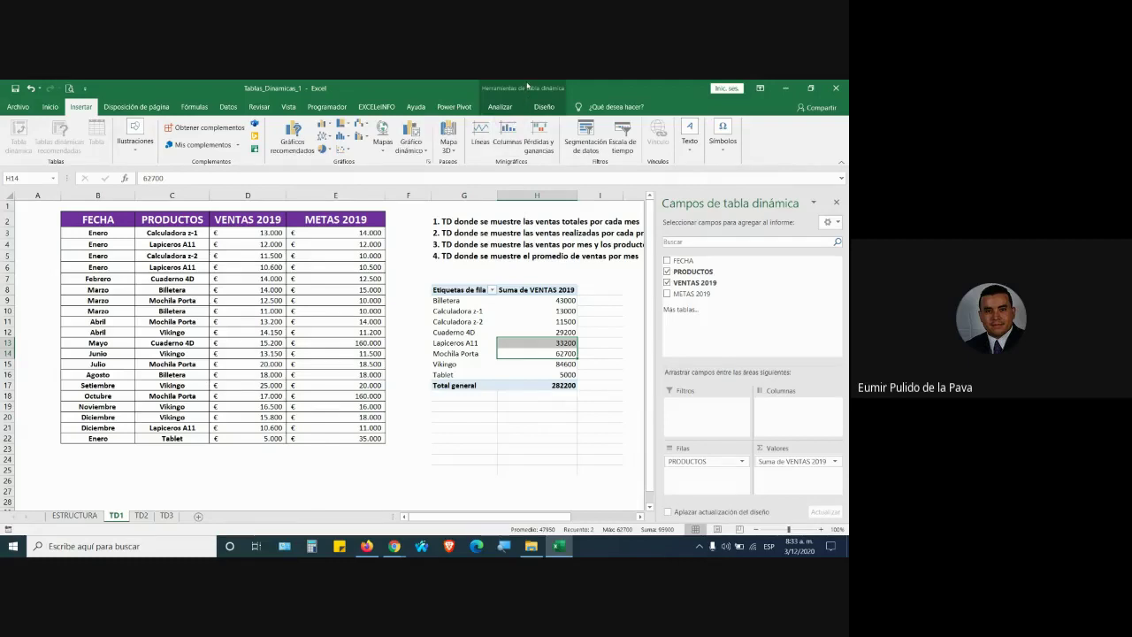
left_click(499, 106)
left_click(529, 131)
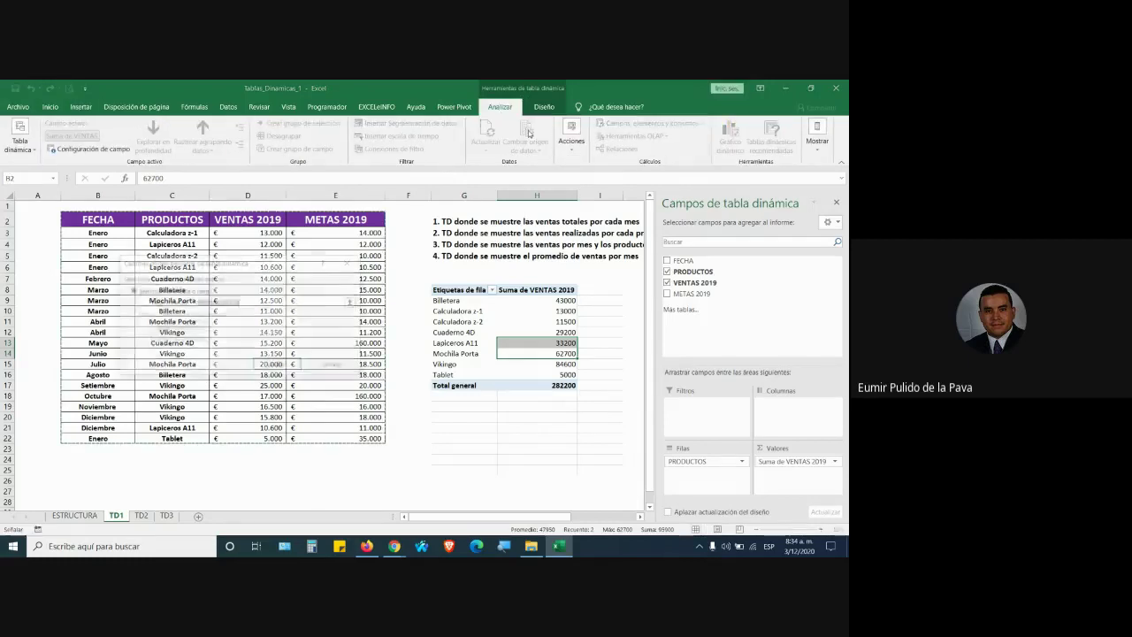
left_click(100, 218)
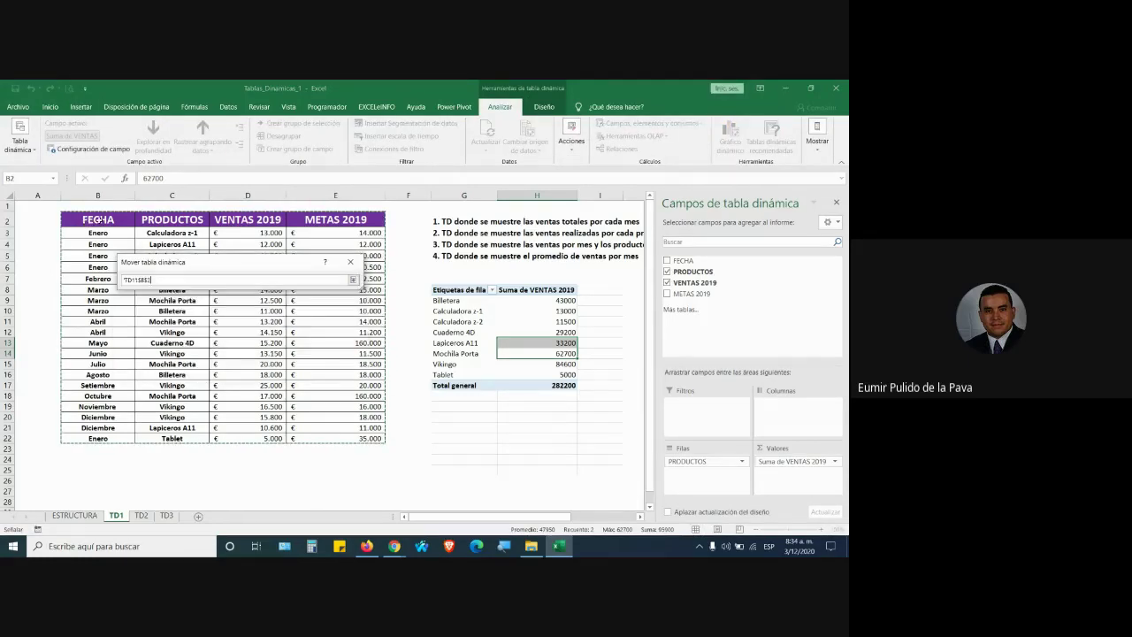
left_click_drag(100, 218, 382, 438)
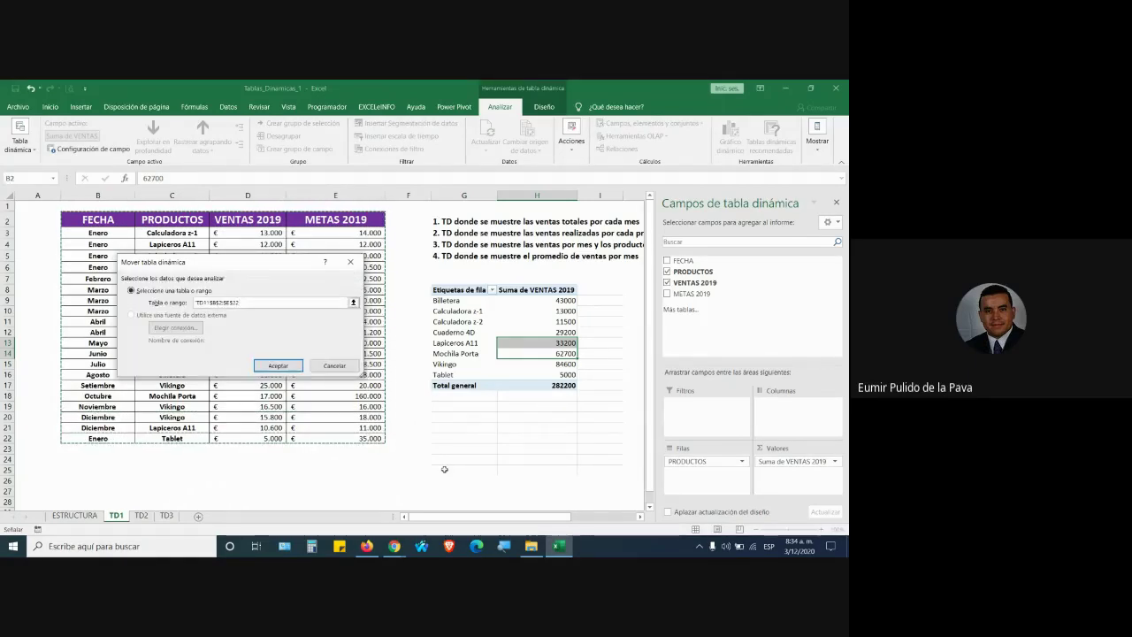
left_click(277, 365)
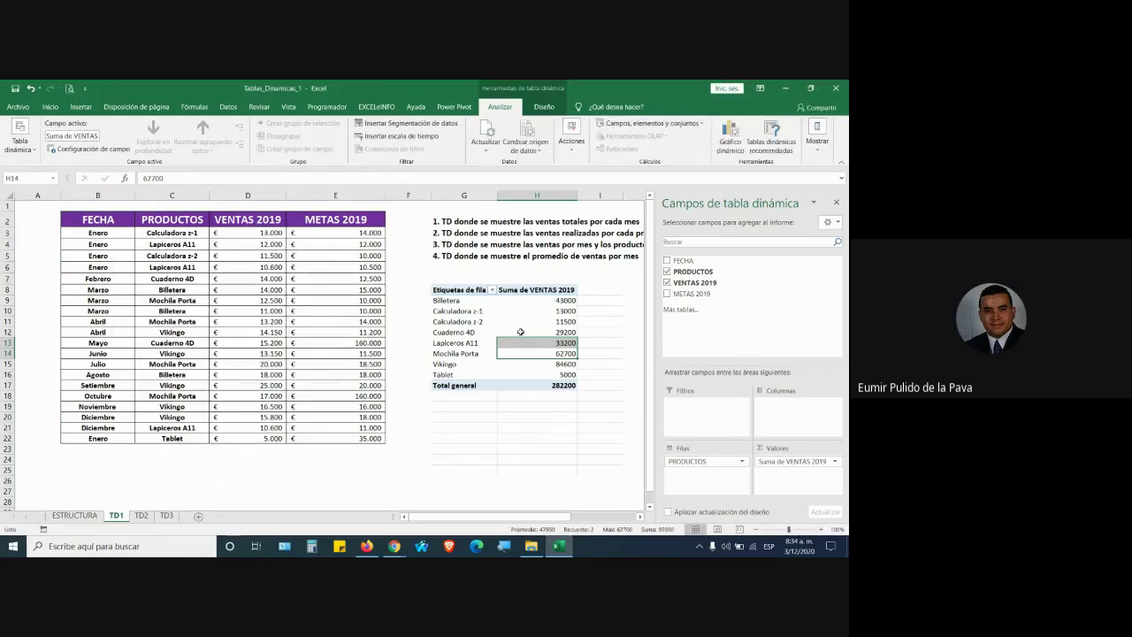
left_click(520, 332)
mouse_move(395, 545)
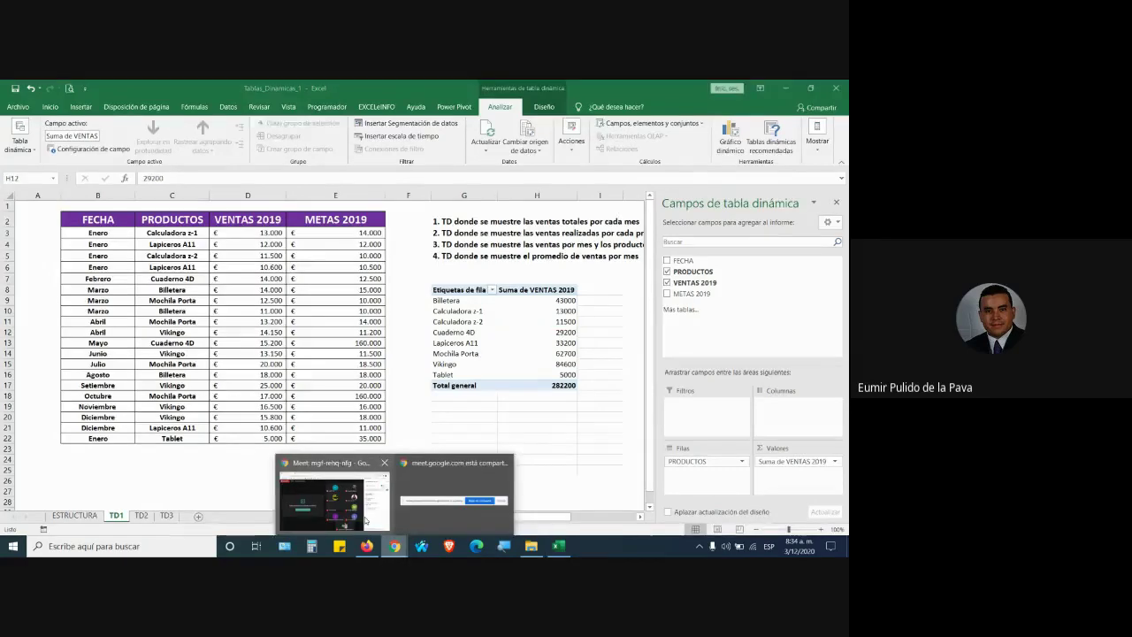
- Switch to the Google Meet call window and open its More options menu
left_click(365, 520)
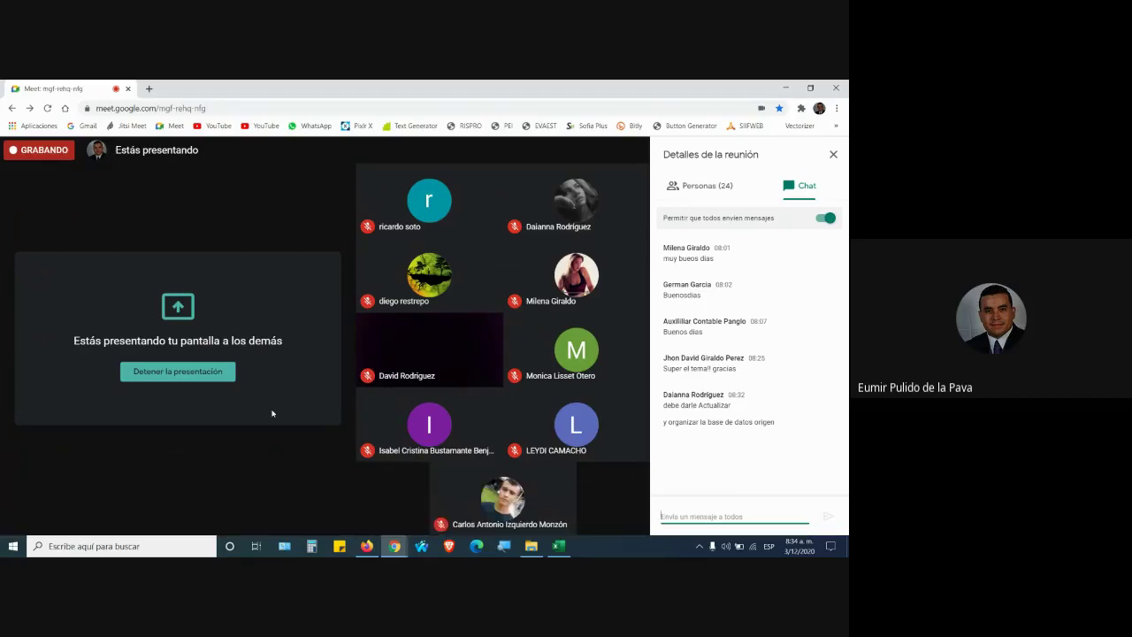
left_click(634, 511)
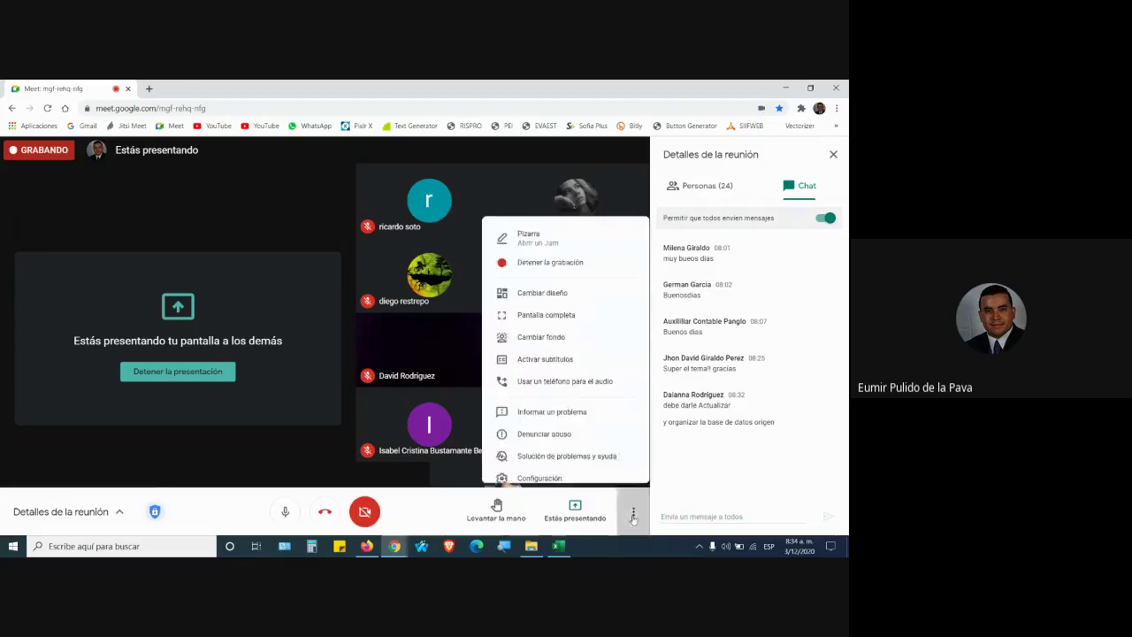